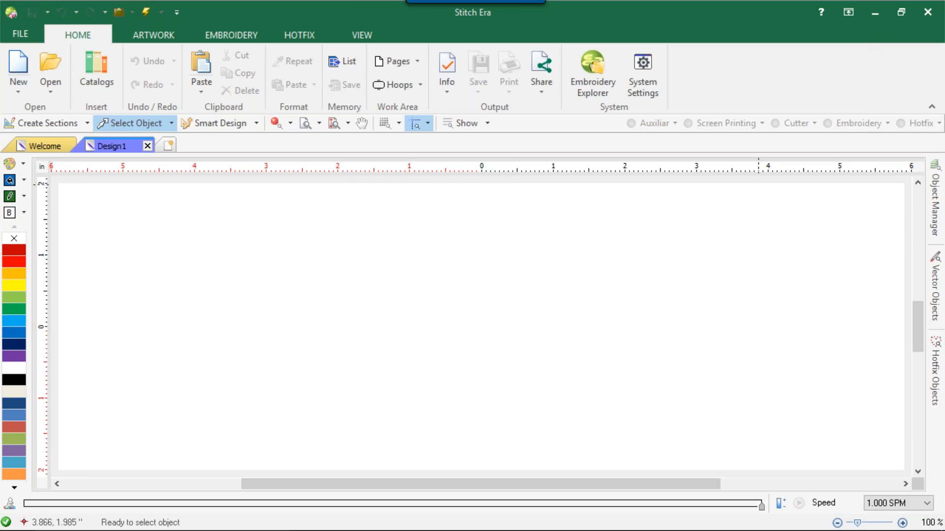
Step: Place the flag-patterned star from the catalog's raster images into the design and set the work area background to black
mouse_move(465, 524)
left_click(92, 76)
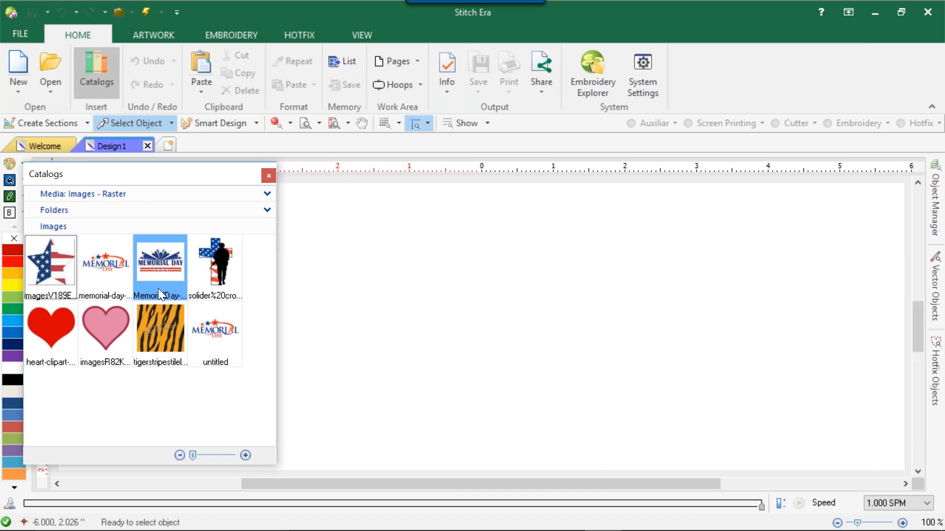
left_click_drag(60, 264, 406, 267)
left_click_drag(552, 293, 552, 295)
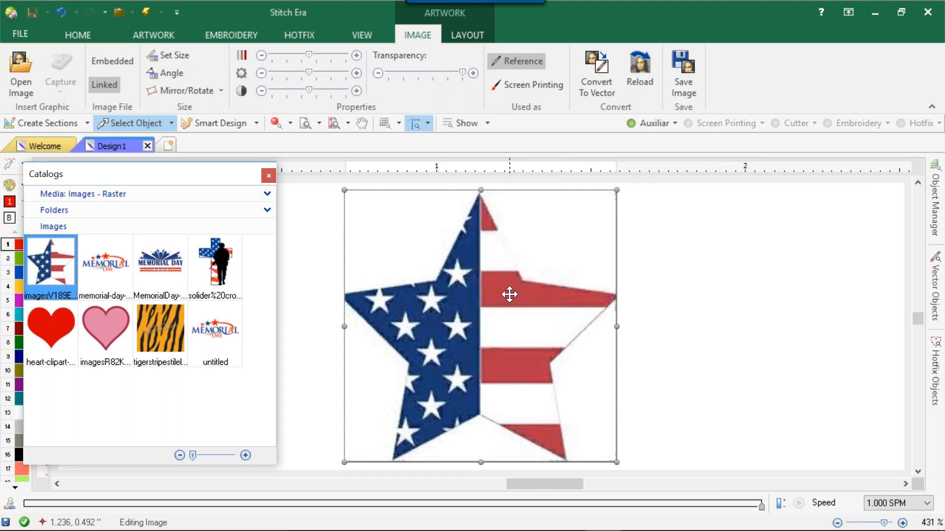
left_click(10, 218)
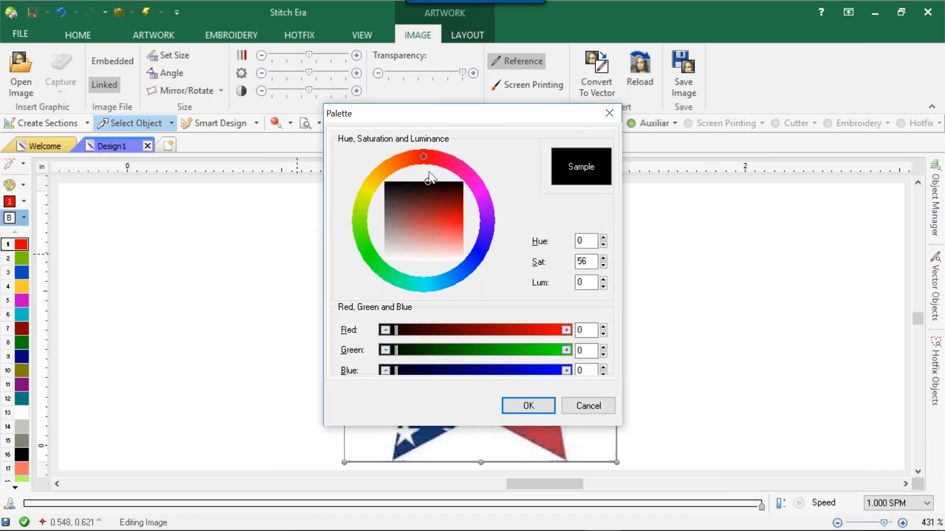
left_click(534, 406)
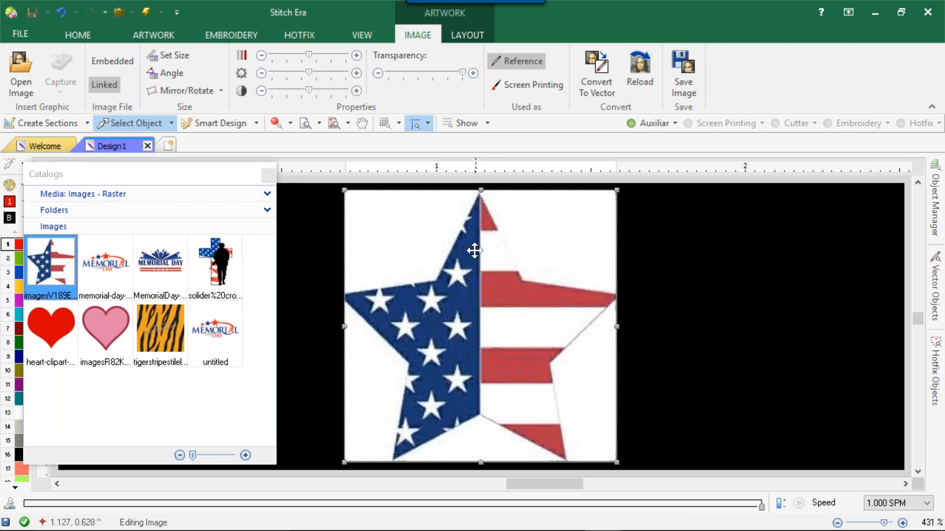
Step: Examine the edges and colour areas of the raster star at high magnification
scroll(465, 252, "up", 5)
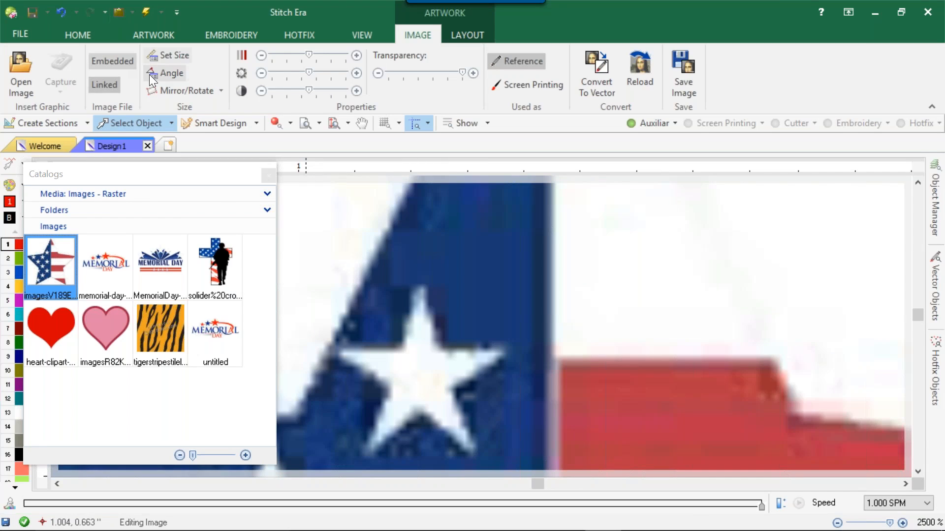
left_click(218, 324)
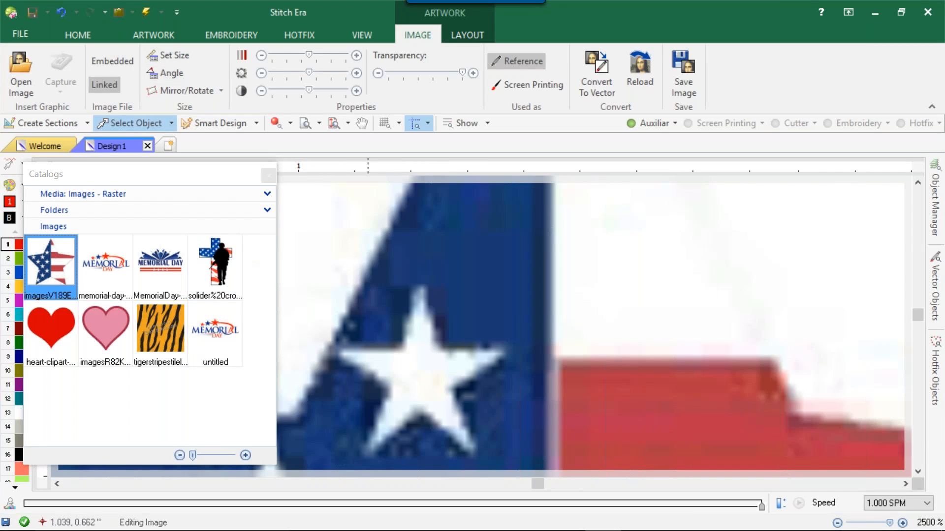
left_click(308, 121)
left_click_drag(408, 236, 436, 261)
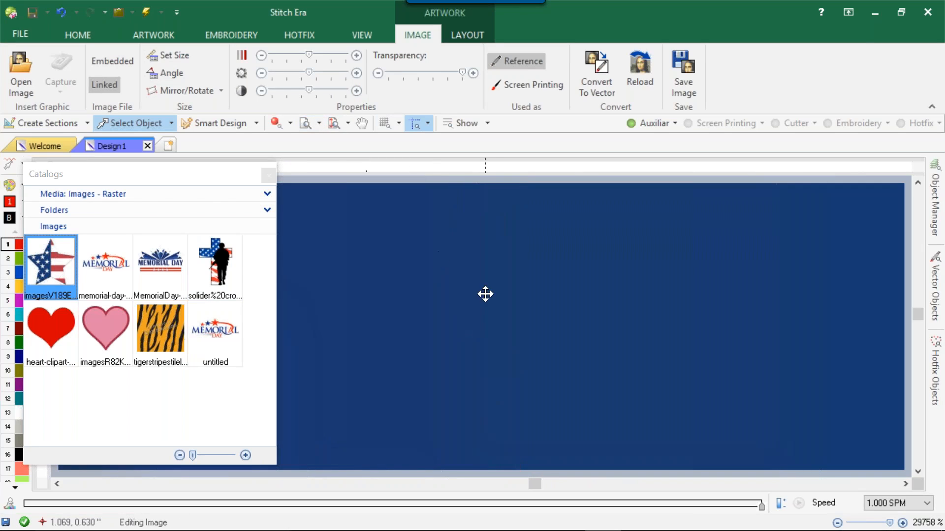
left_click(307, 126)
left_click_drag(337, 222, 381, 272)
scroll(383, 261, "down", 5)
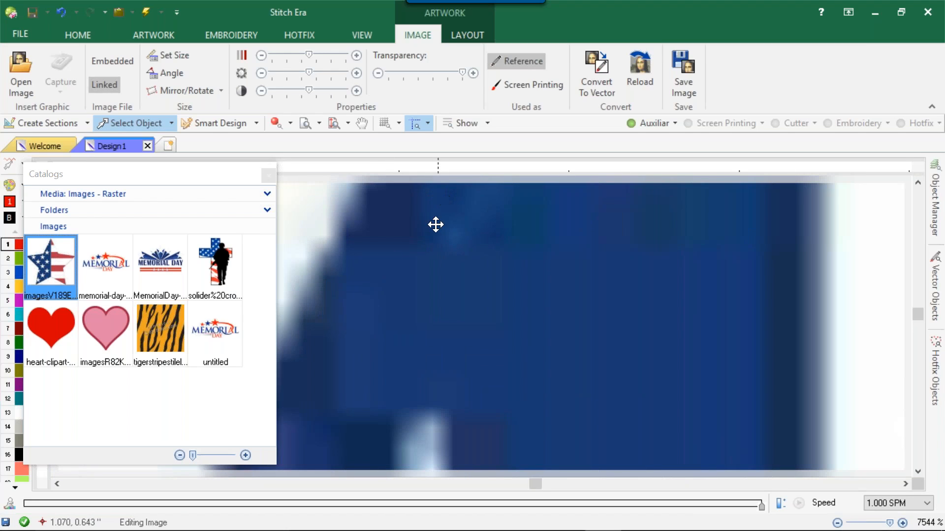
scroll(428, 247, "down", 3)
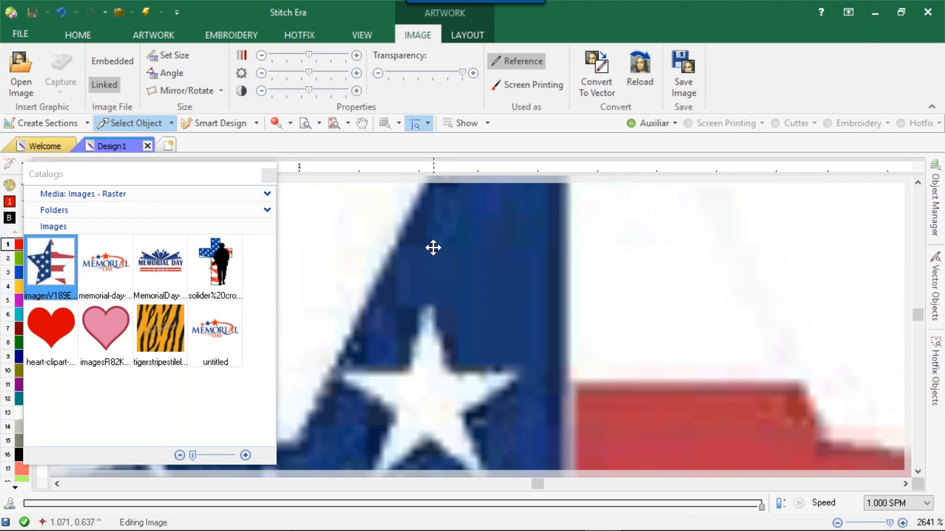
scroll(433, 247, "down", 6)
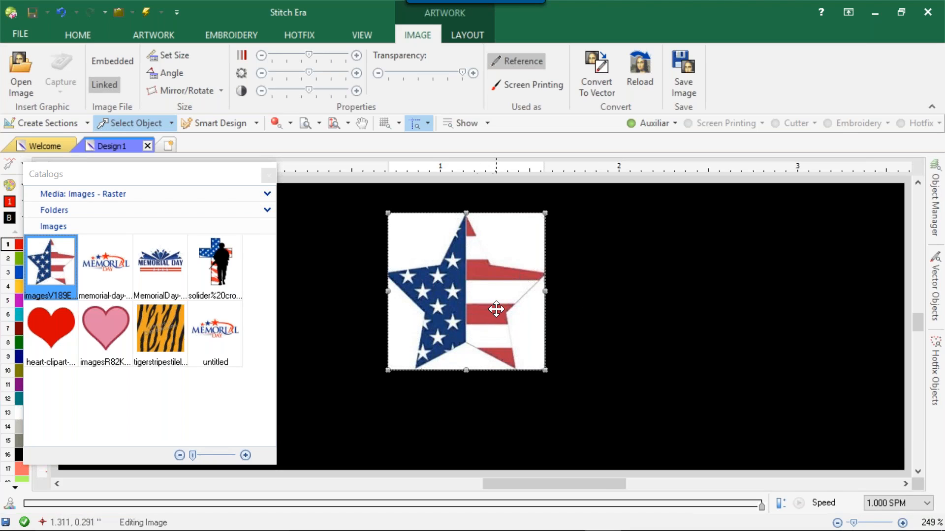
scroll(494, 310, "up", 10)
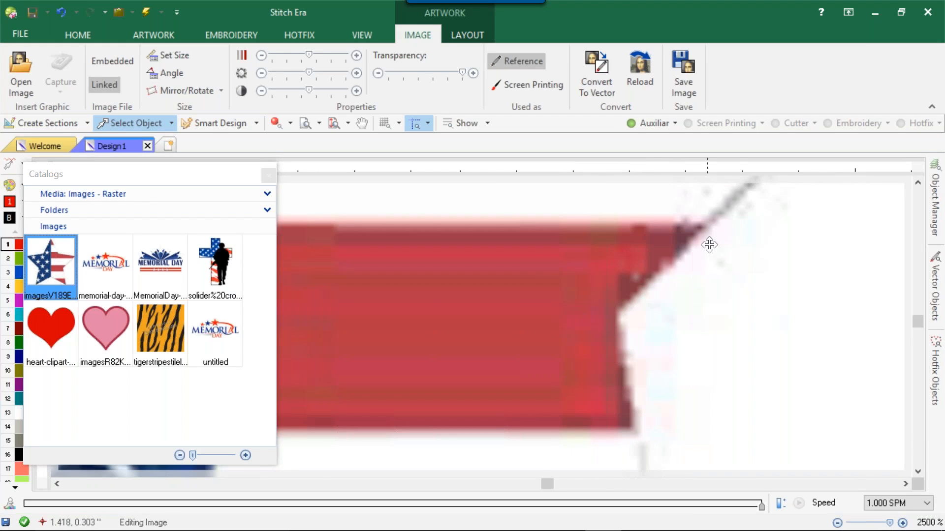
scroll(738, 206, "down", 5)
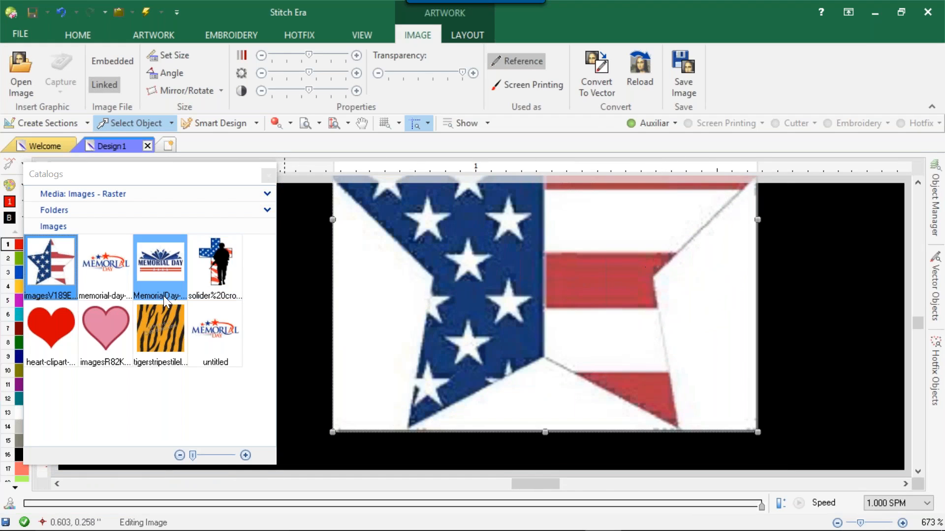
scroll(288, 329, "down", 2)
Step: Place the pink heart raster image beside the star and inspect its outline up close
left_click(97, 332)
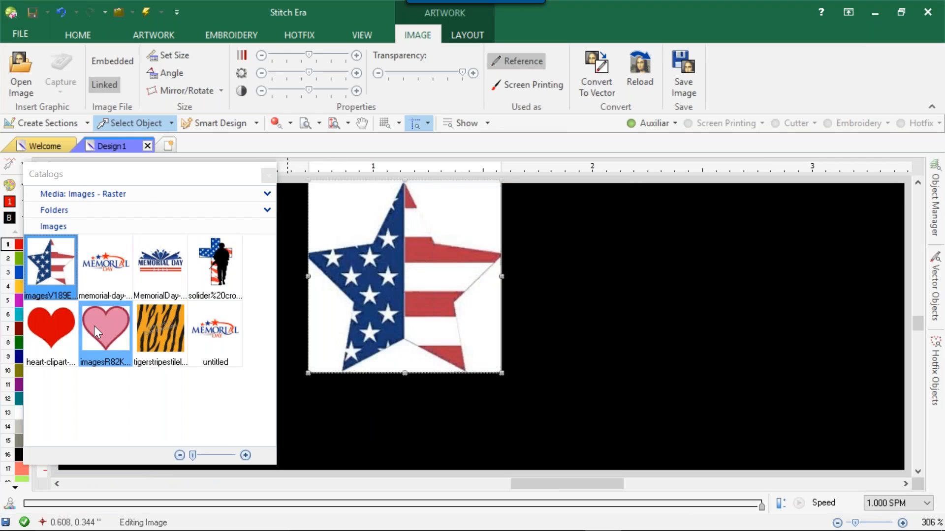
left_click_drag(97, 332, 581, 293)
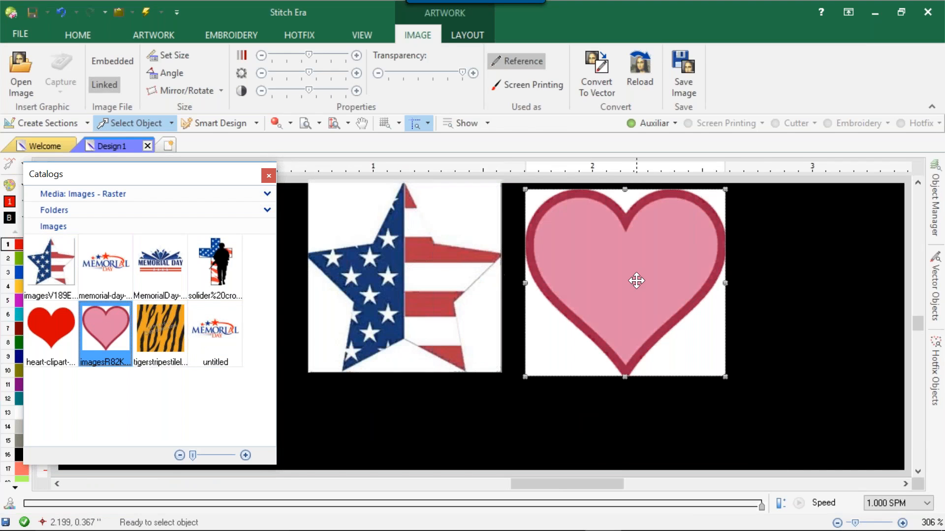
scroll(635, 278, "up", 1)
scroll(637, 281, "up", 5)
scroll(313, 449, "up", 2)
left_click_drag(312, 449, 460, 357)
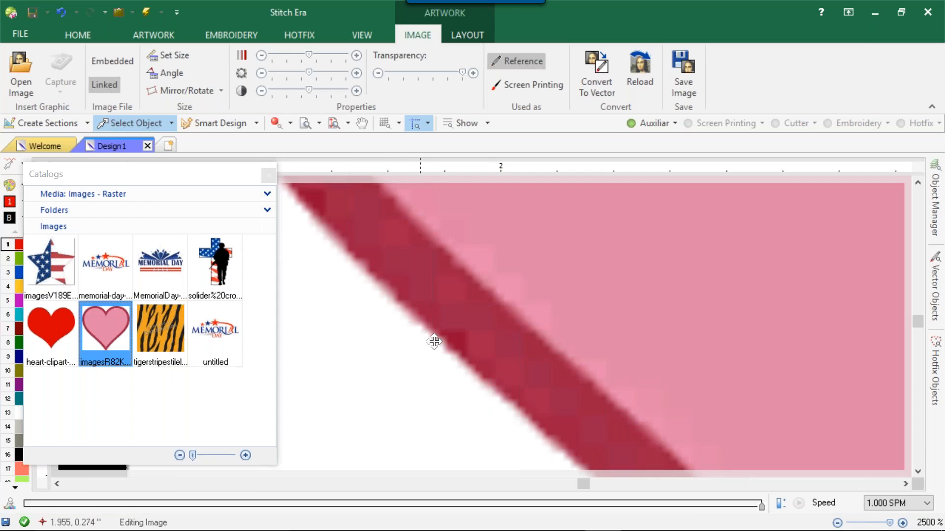
scroll(472, 353, "down", 5)
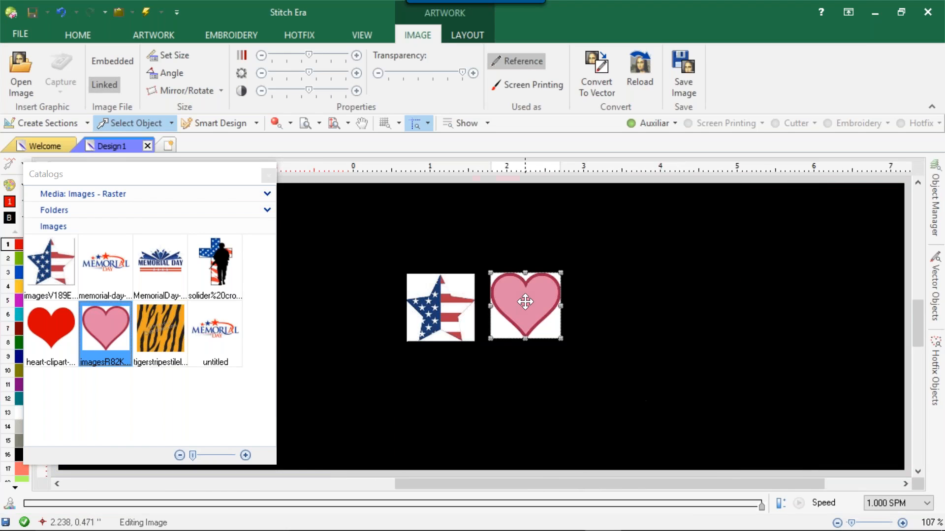
Step: Switch the catalog to Images - Vector and place the orange graphic ASV-007 in the design
left_click(104, 193)
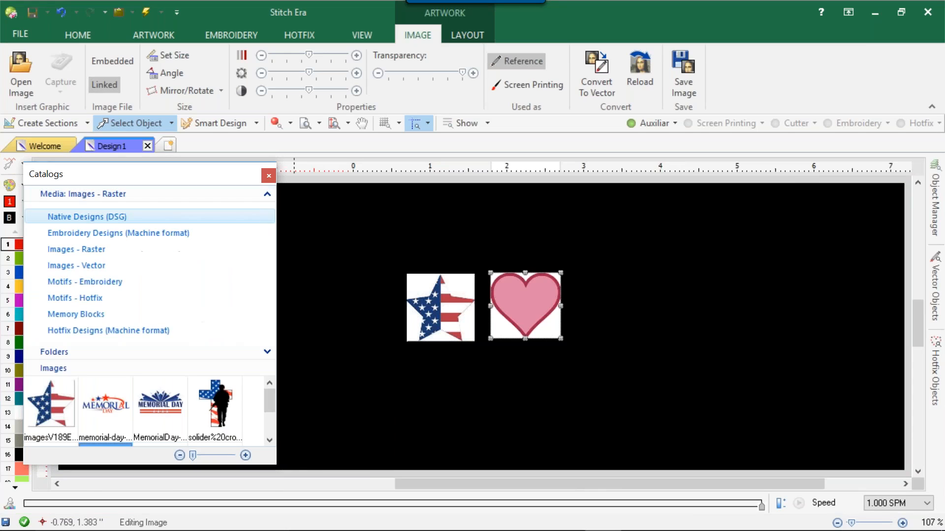
left_click(120, 266)
left_click(43, 276)
left_click(305, 287)
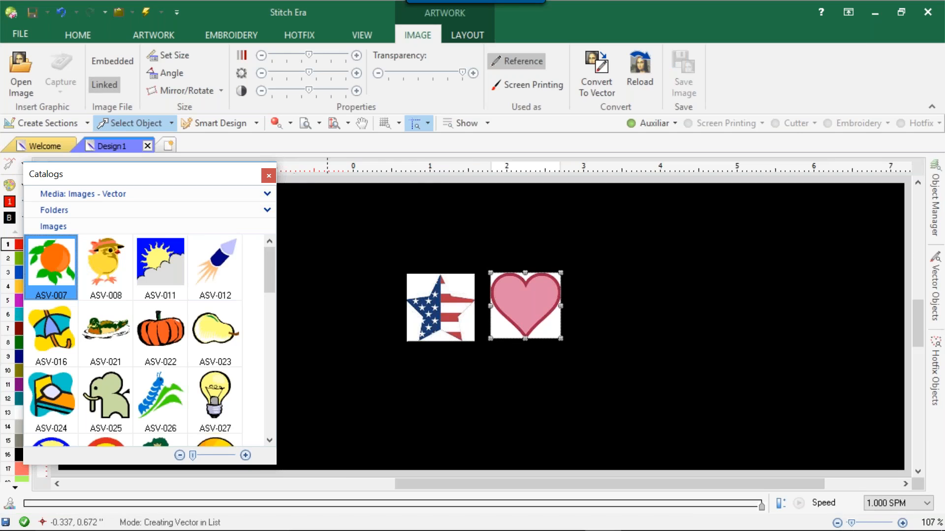
Step: Delete the raster heart and the raster star from the design
left_click_drag(530, 303, 624, 282)
left_click_drag(463, 310, 632, 373)
left_click(630, 303)
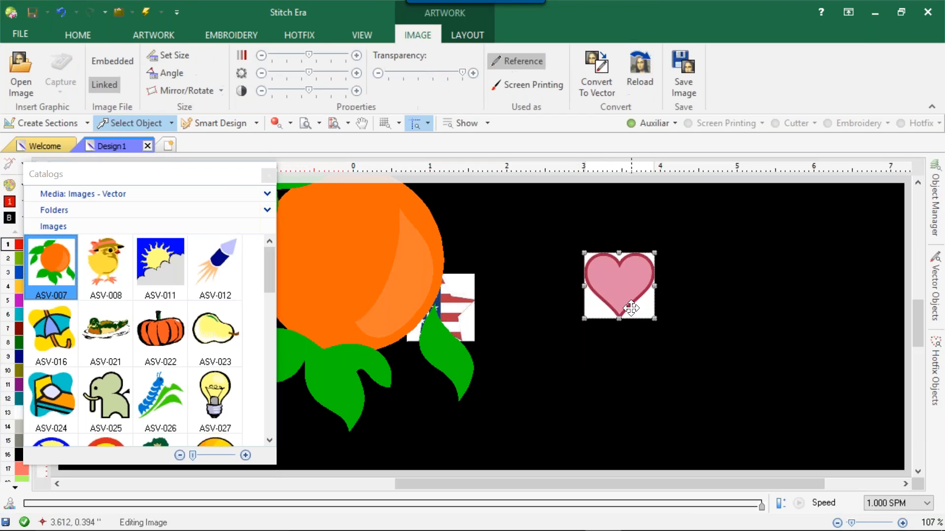
key("Delete")
left_click(462, 301)
key("Delete")
Step: Move the orange vector graphic rightward, clear of the catalog window, and deselect it
left_click(375, 265)
left_click_drag(335, 232, 562, 280)
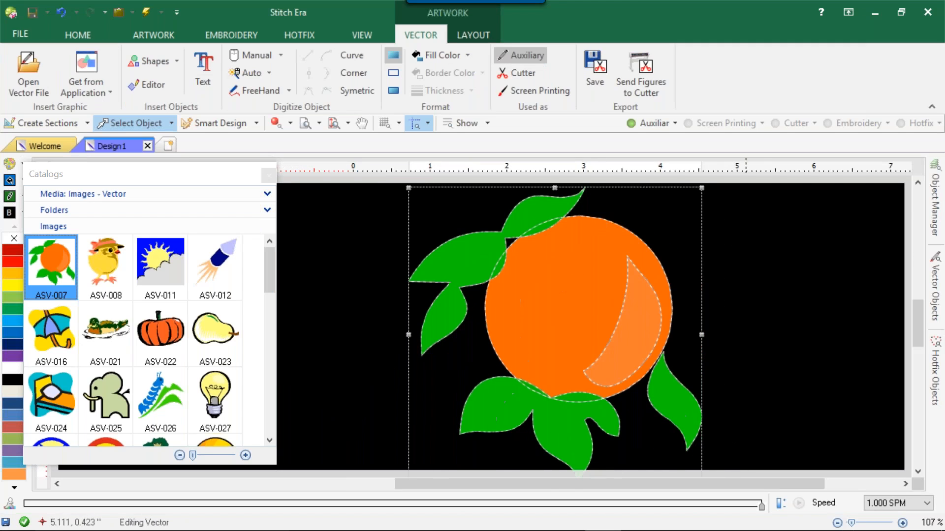
left_click(762, 305)
Step: Examine the edges of the vector orange and its leaves at different magnifications
scroll(702, 262, "up", 15)
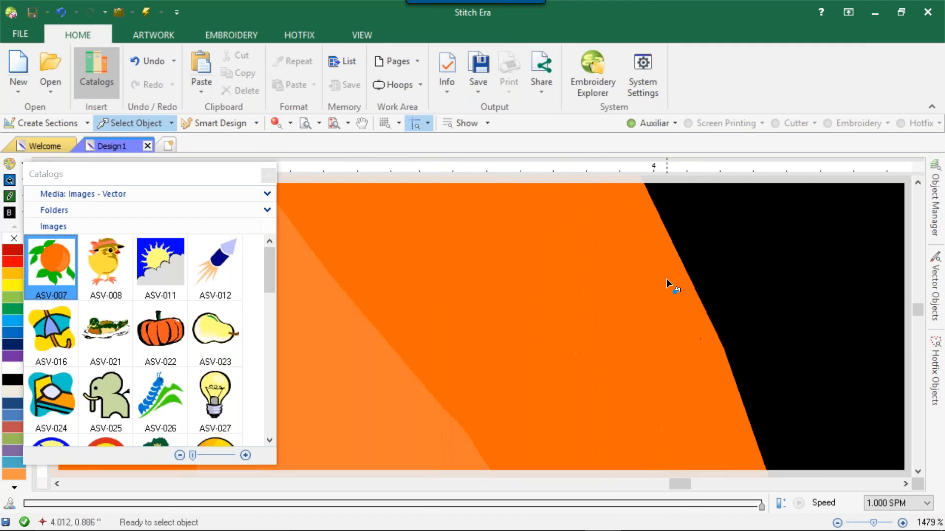
scroll(687, 270, "down", 10)
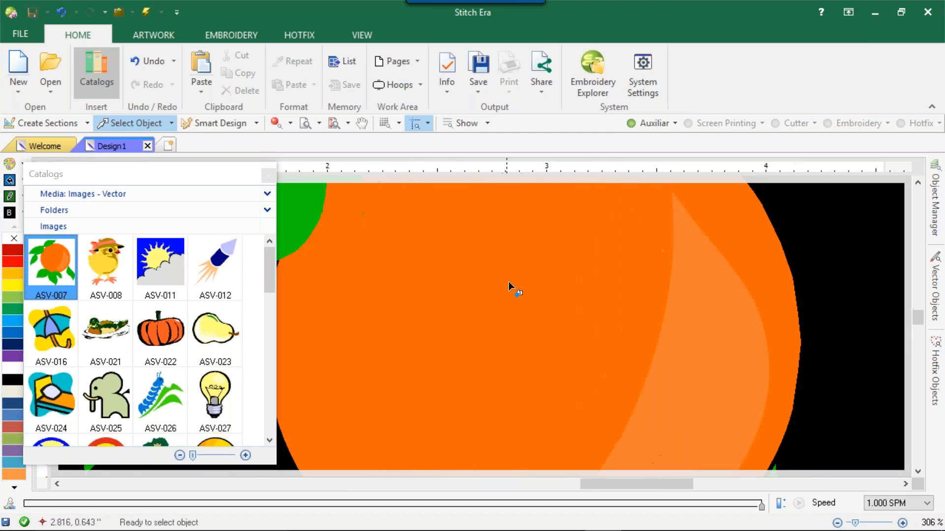
left_click(496, 280)
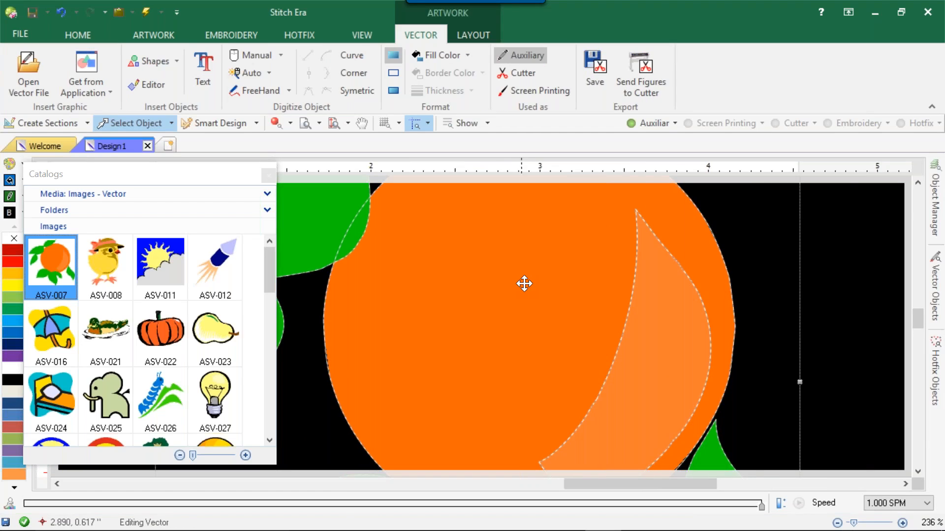
scroll(521, 286, "up", 3)
scroll(581, 297, "down", 6)
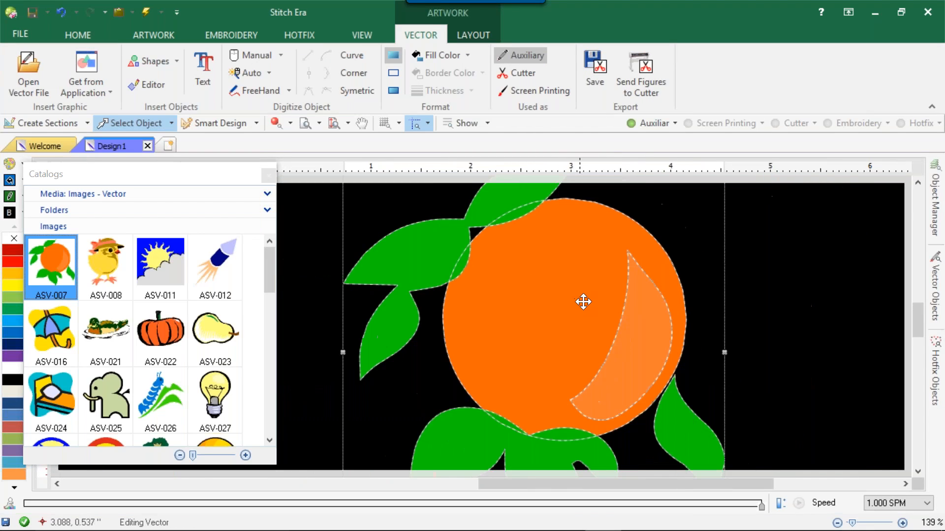
left_click(716, 281)
scroll(551, 288, "up", 3)
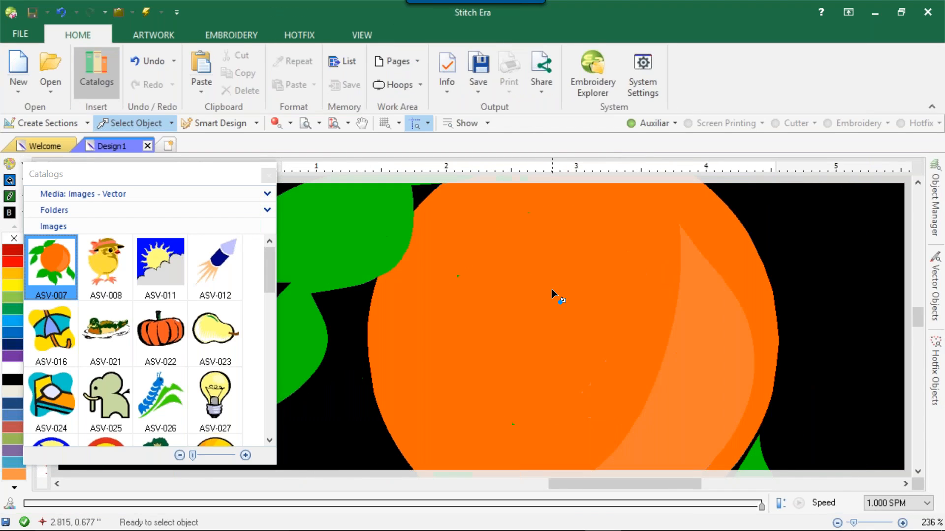
scroll(379, 332, "up", 10)
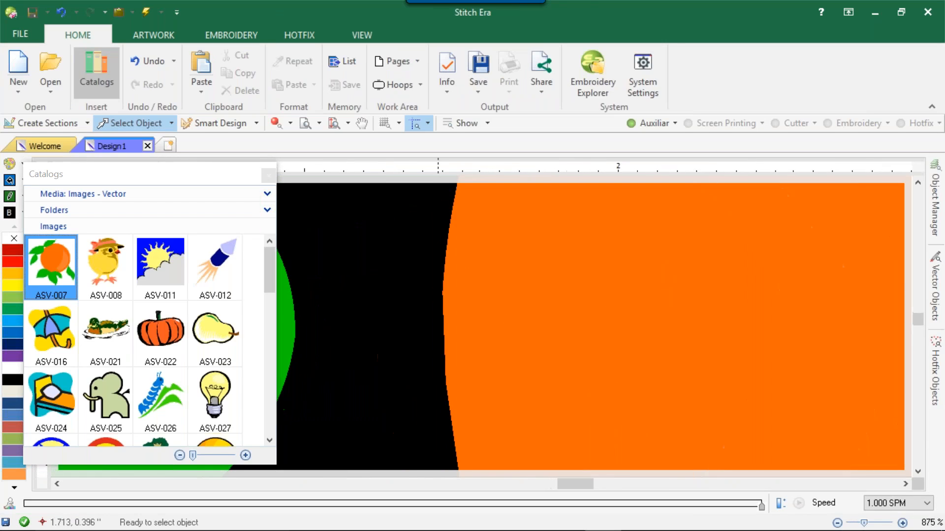
scroll(453, 311, "down", 15)
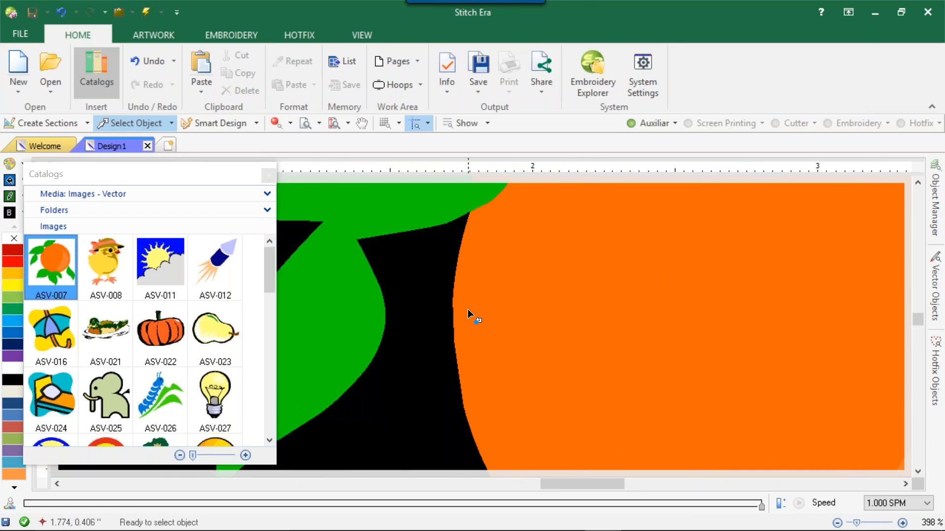
scroll(646, 295, "up", 10)
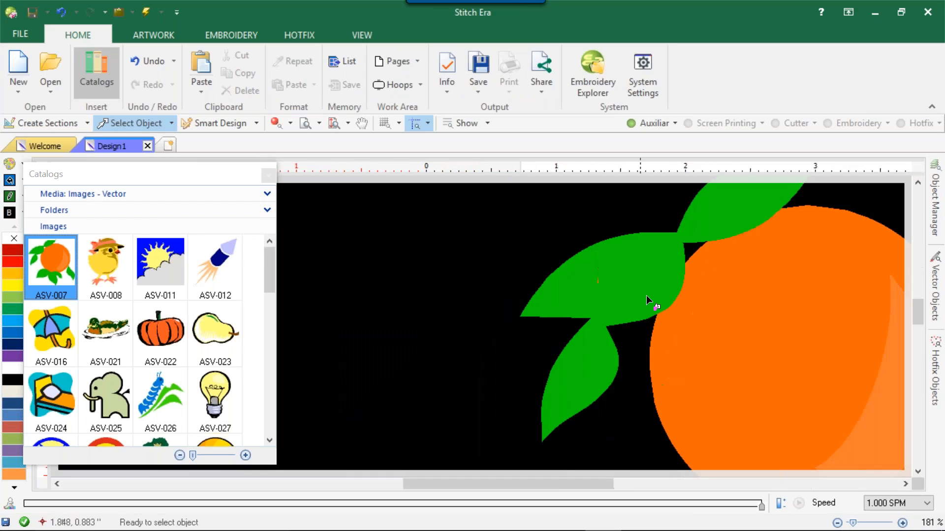
scroll(645, 296, "down", 11)
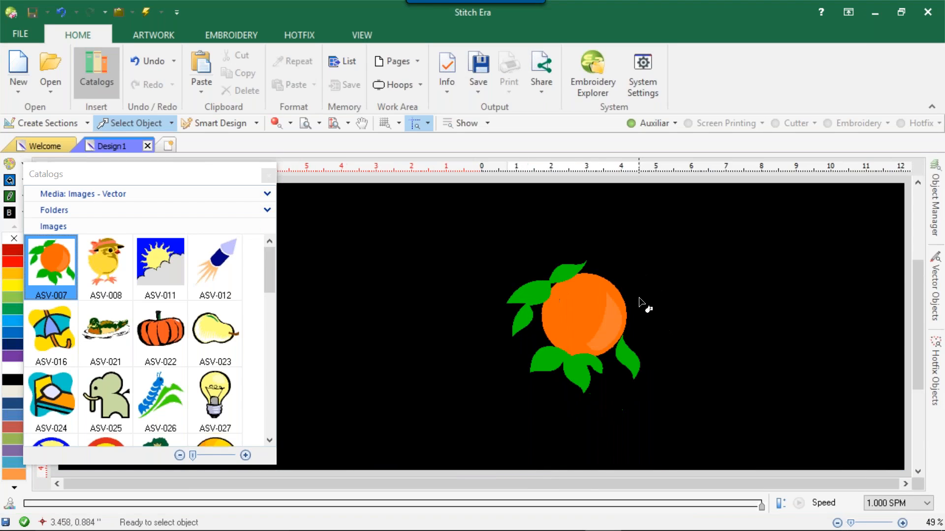
scroll(610, 319, "up", 2)
Step: Move the orange graphic leftward and ungroup its vectors
left_click_drag(650, 315, 581, 290)
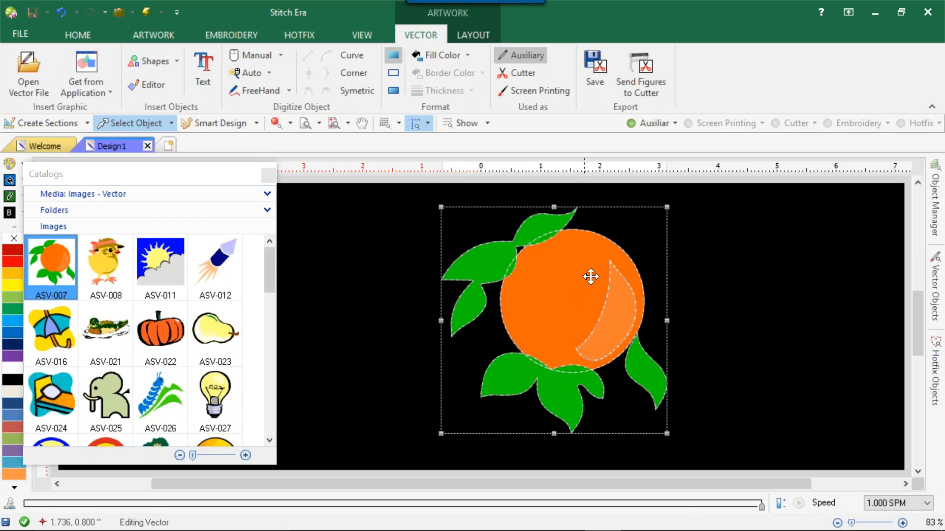
right_click(531, 258)
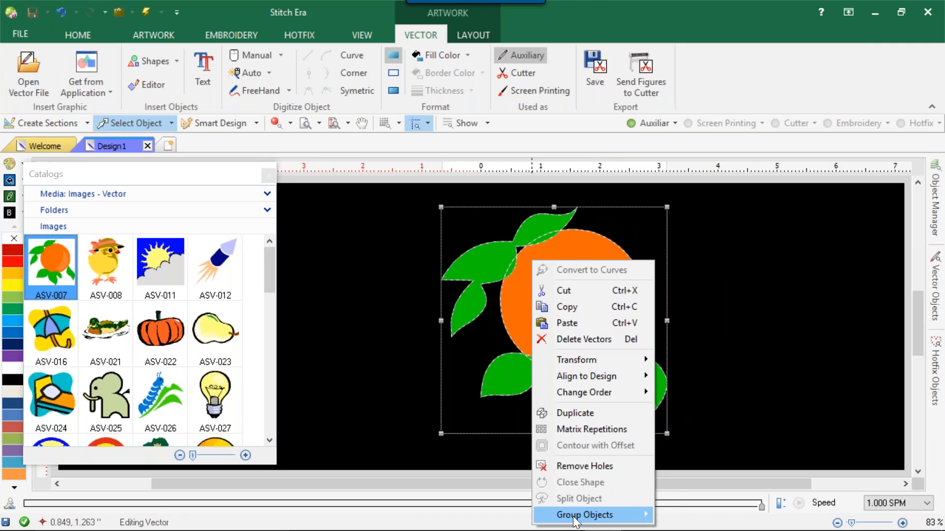
mouse_move(574, 518)
left_click(708, 500)
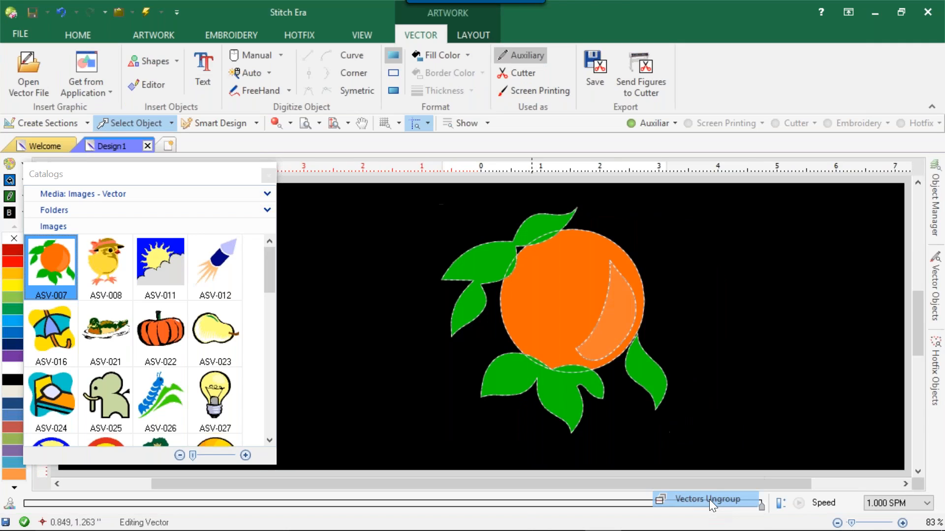
Step: Shift the ungrouped artwork slightly left and pull the single lower-right leaf away from the orange
left_click_drag(654, 367, 553, 358)
left_click(638, 369)
left_click(637, 369)
left_click_drag(638, 369, 687, 337)
Step: Move the leaf cluster below the orange away from the fruit and delete it
left_click(544, 392)
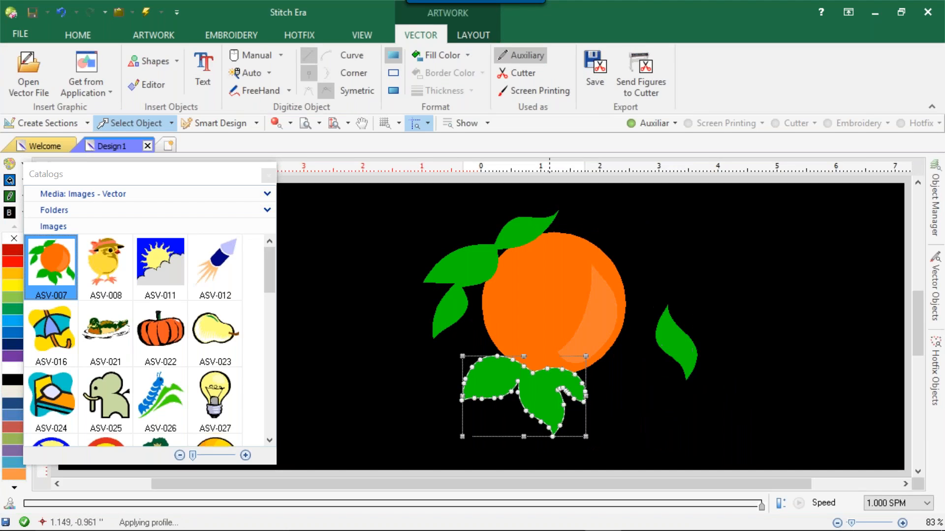
left_click_drag(545, 392, 498, 407)
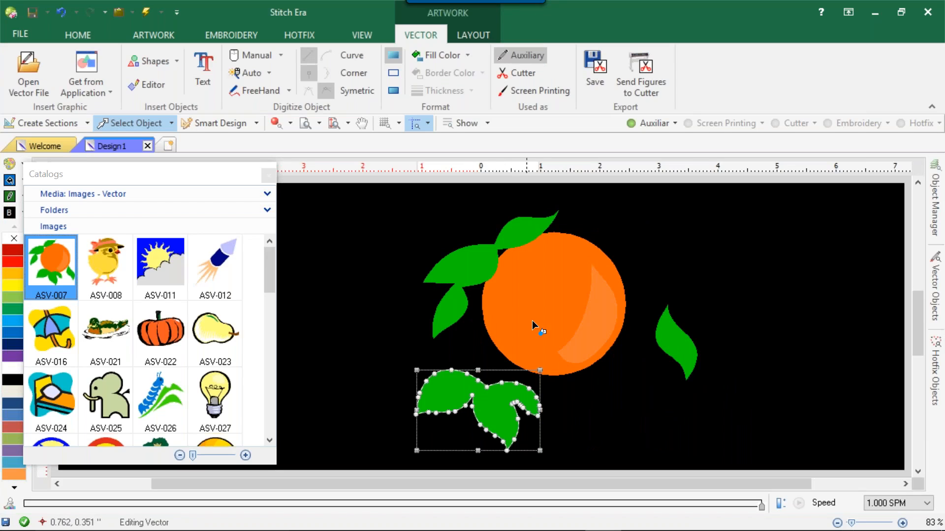
key("Delete")
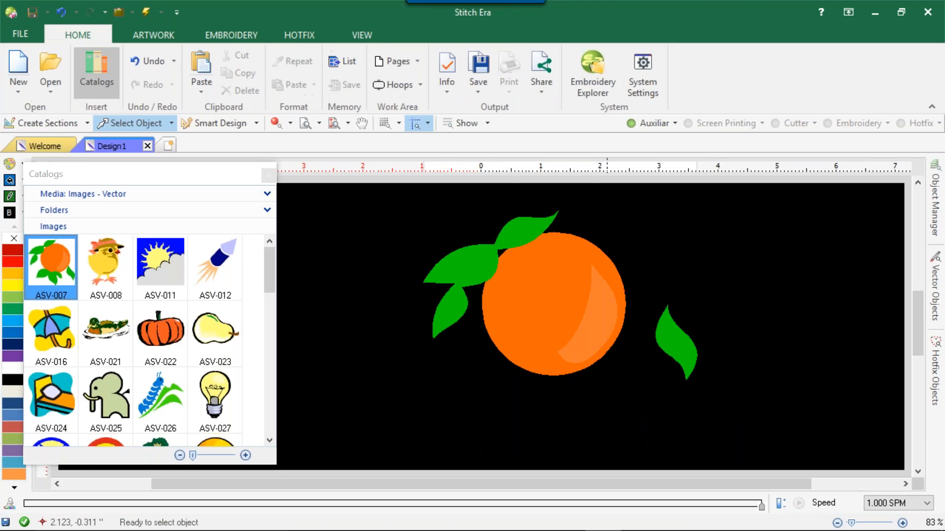
Step: Move the three-leaf cluster beside the orange slightly up and left, away from the fruit
left_click(471, 278)
left_click_drag(483, 265, 468, 255)
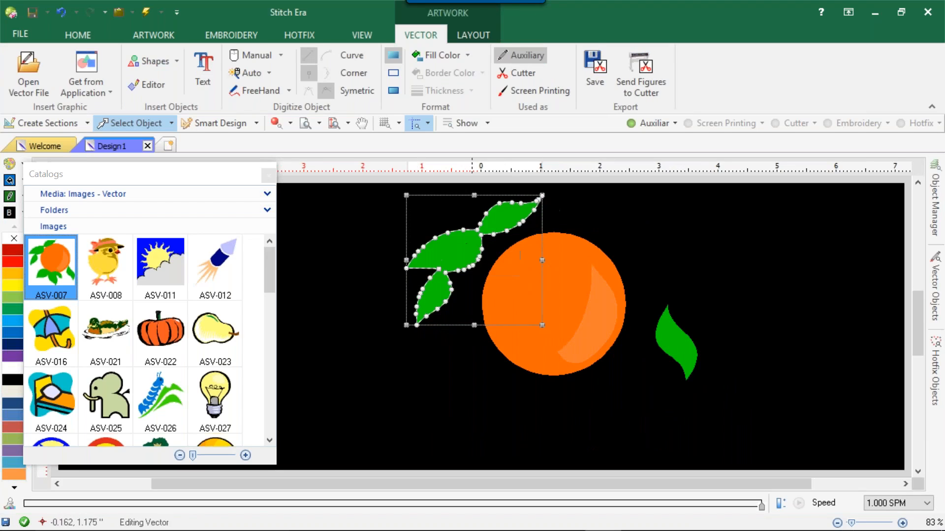
left_click(538, 405)
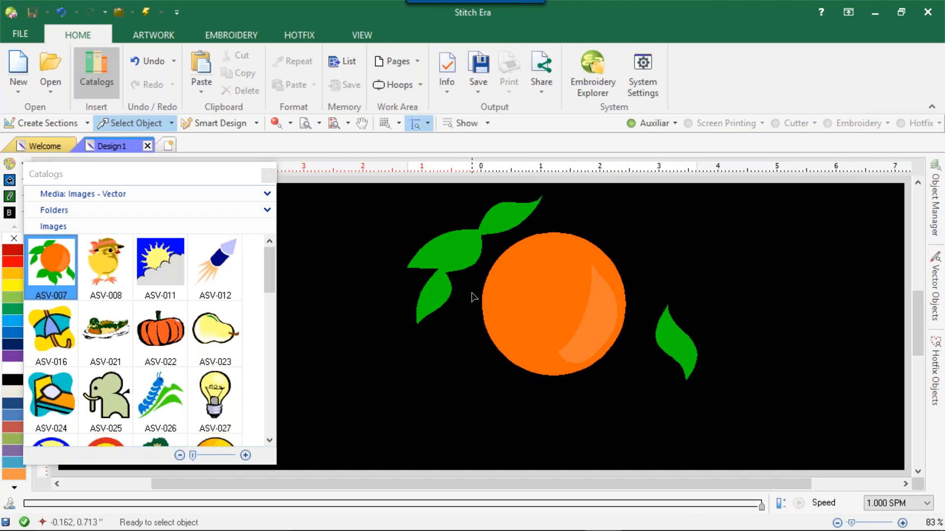
Step: Close the Catalogs window and shift the inner notch node above the cluster's lowest leaf slightly right
scroll(472, 297, "up", 5)
scroll(468, 274, "down", 4)
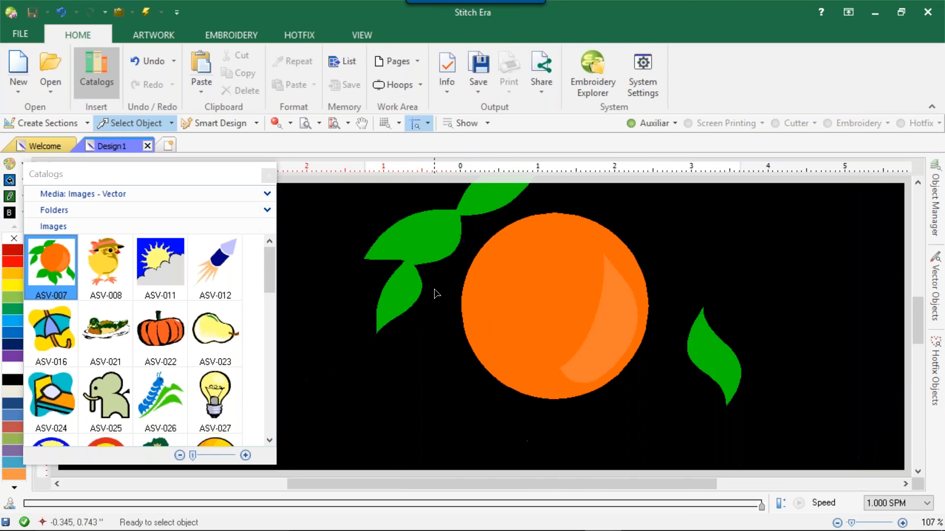
left_click(270, 174)
scroll(391, 263, "up", 6)
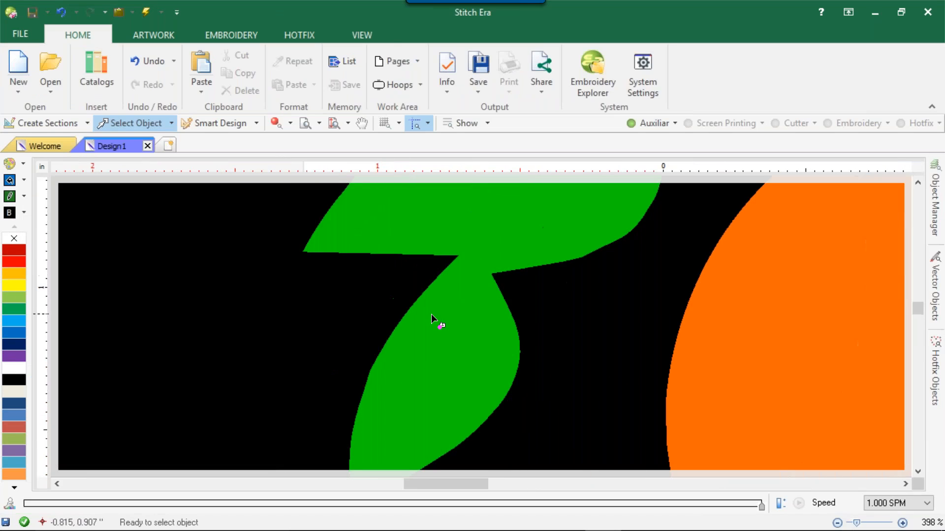
left_click(431, 315)
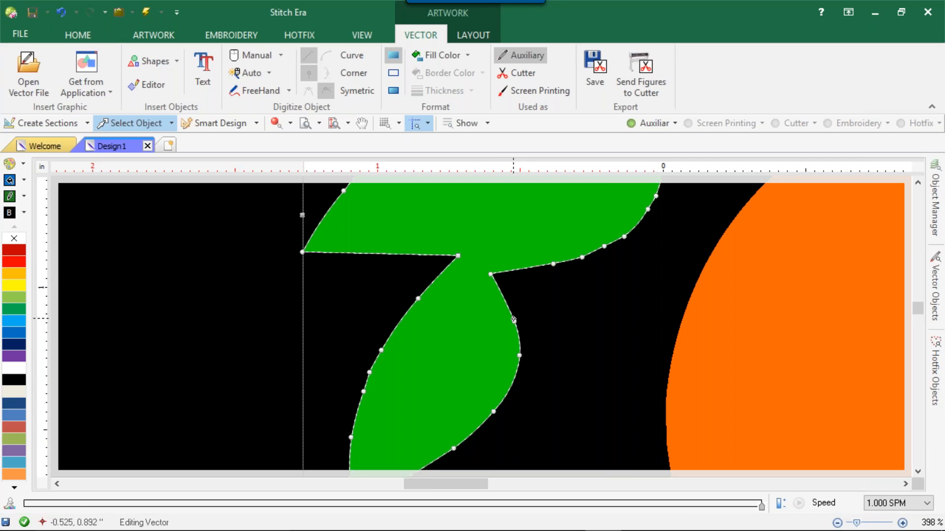
left_click_drag(490, 275, 499, 276)
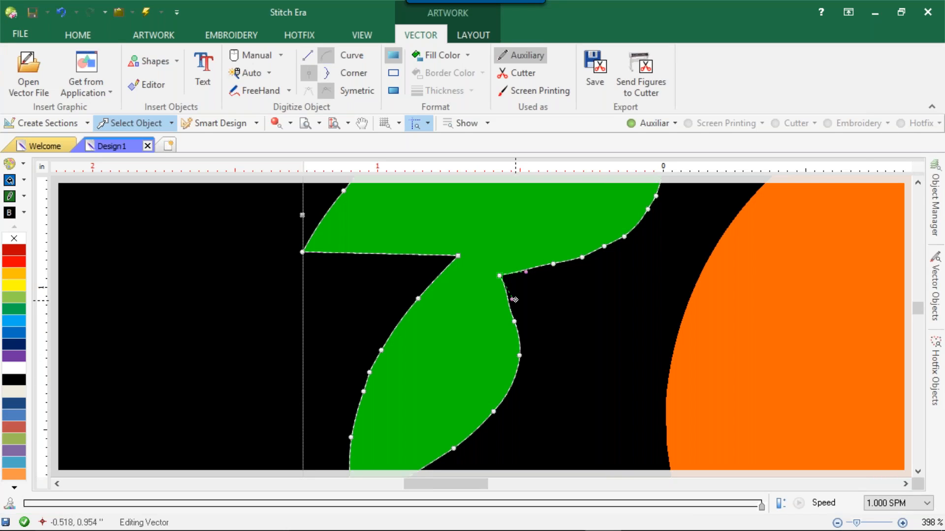
Step: Bend the edge of the lowest leaf inward at the node just below the notch using its curve handle
scroll(514, 297, "up", 3)
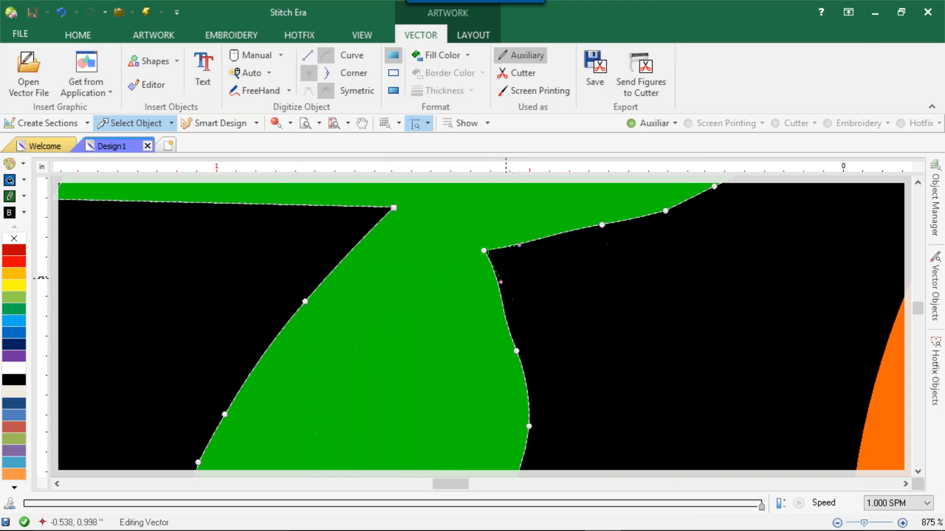
left_click(518, 349)
left_click_drag(500, 318, 470, 339)
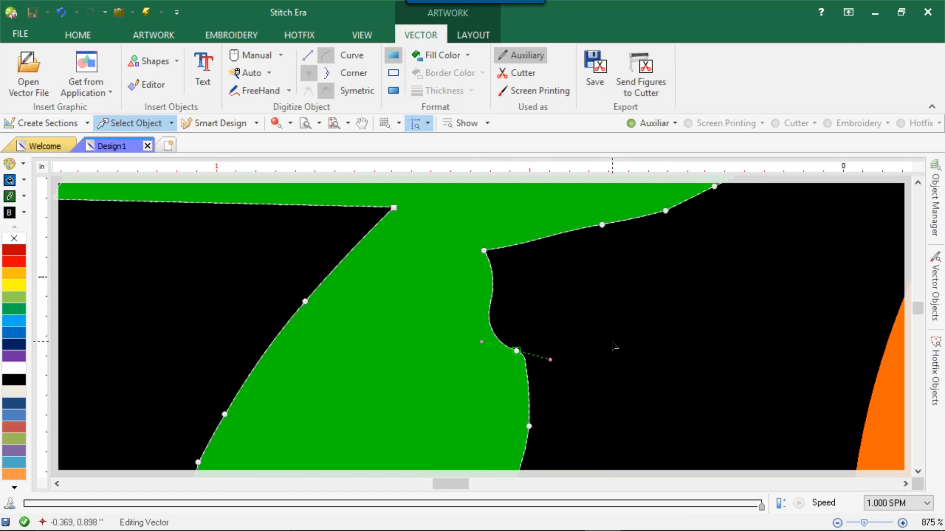
key("Escape")
scroll(601, 270, "down", 5)
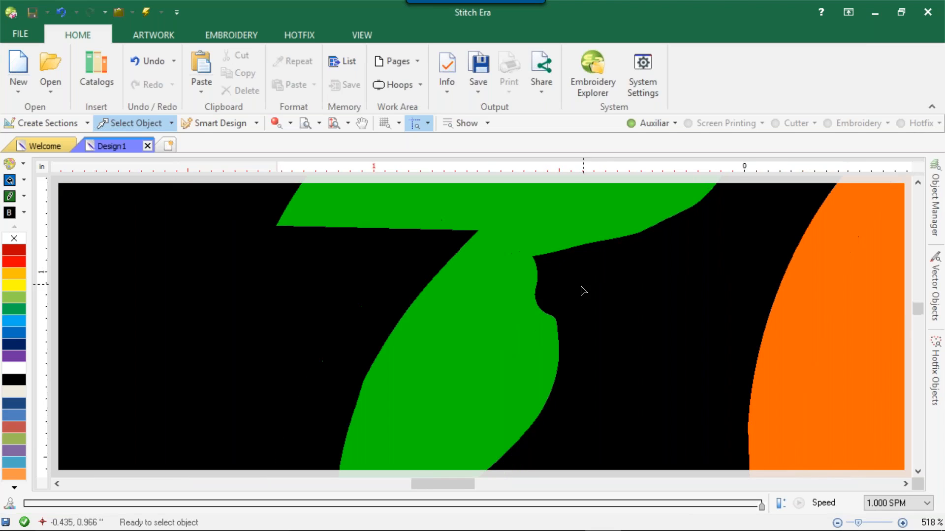
scroll(589, 296, "up", 2)
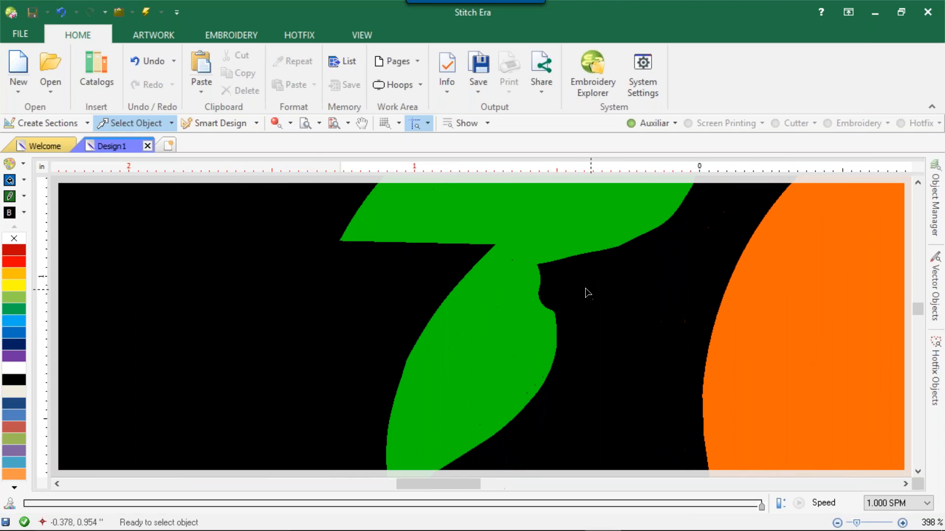
Step: Delete the node at the dent in the lowest leaf's edge and nudge the notch node slightly right
left_click(533, 286)
left_click(551, 311)
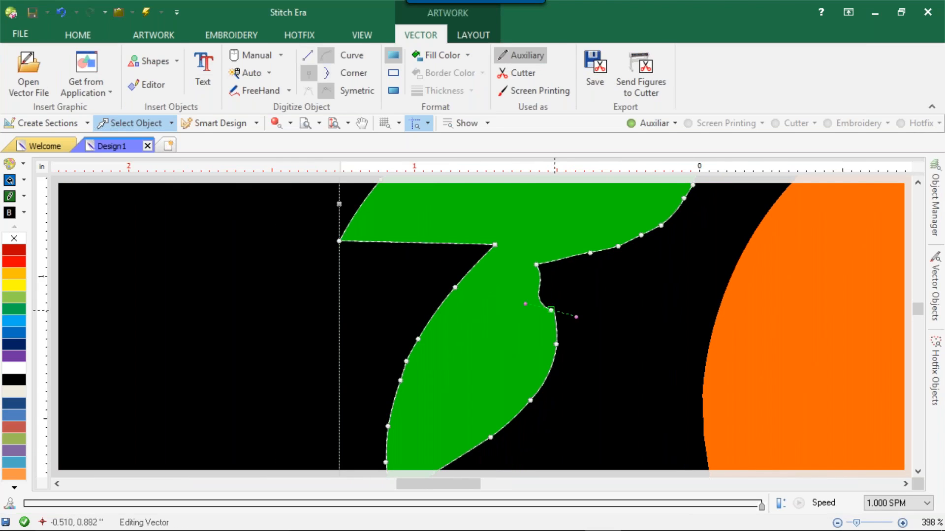
key("Delete")
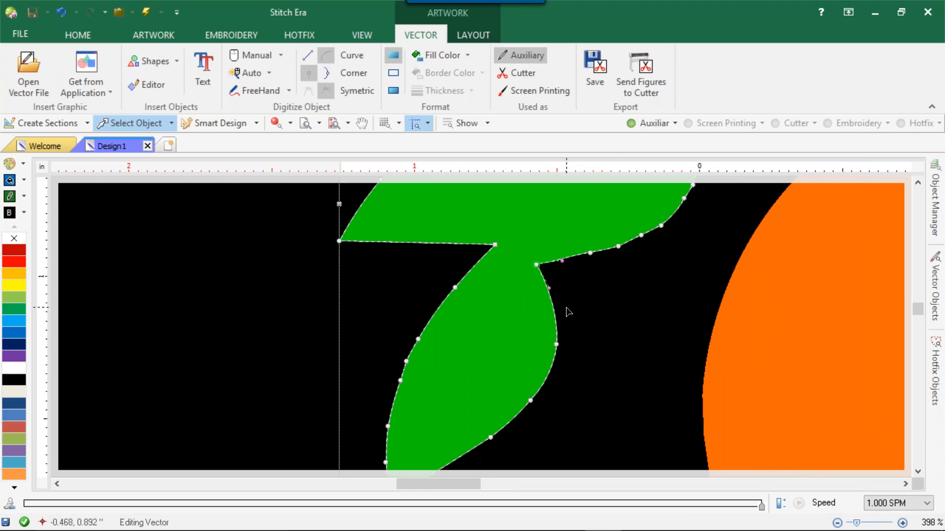
scroll(546, 273, "up", 6)
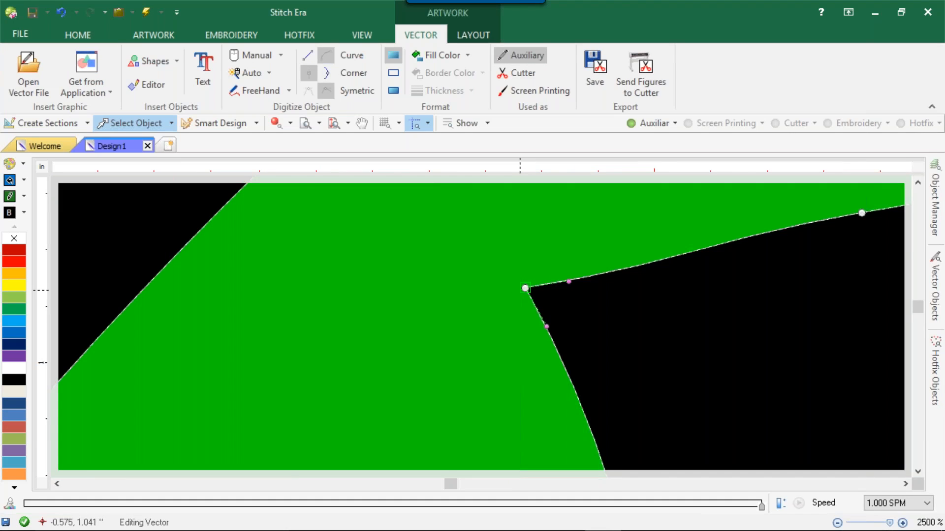
mouse_move(525, 287)
left_mouse_down()
mouse_move(657, 333)
mouse_move(530, 287)
left_mouse_up()
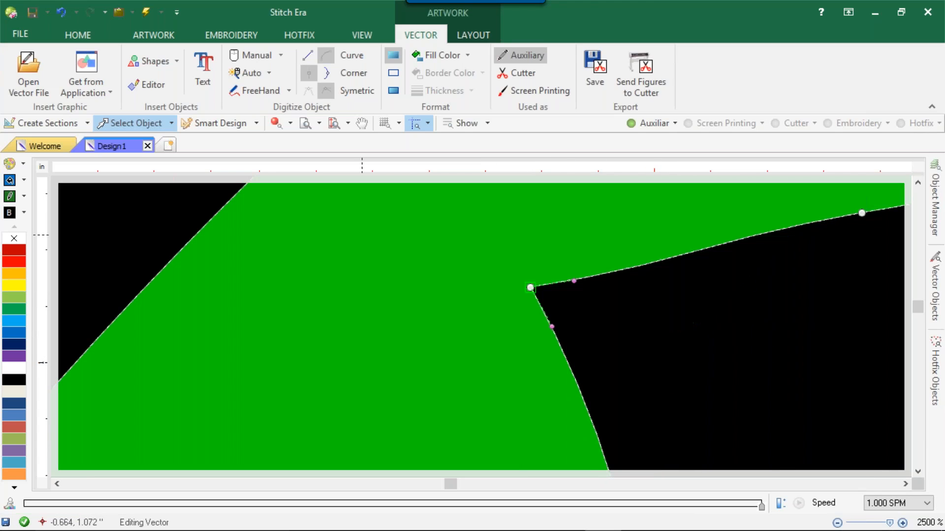
Step: Convert the leaf edge segment just below the notch node into a straight line
left_click(309, 55)
scroll(552, 416, "down", 5)
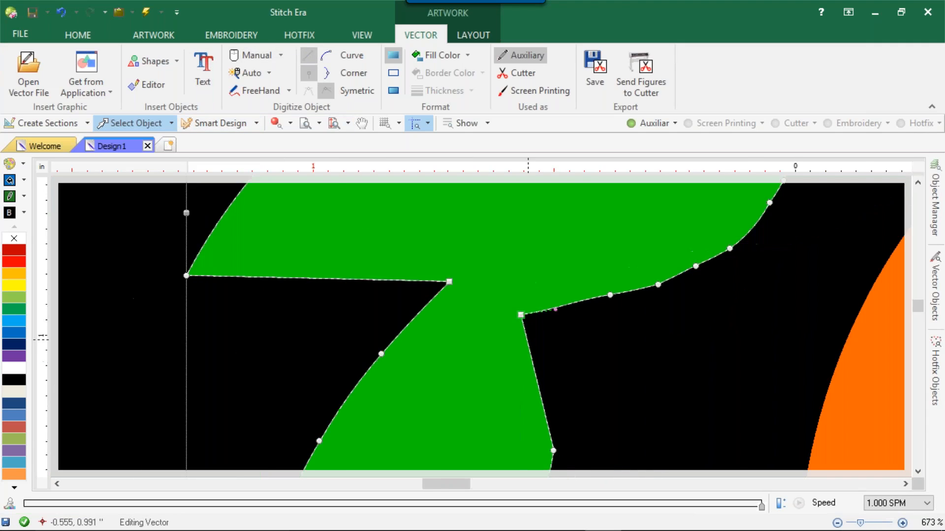
scroll(553, 416, "up", 3)
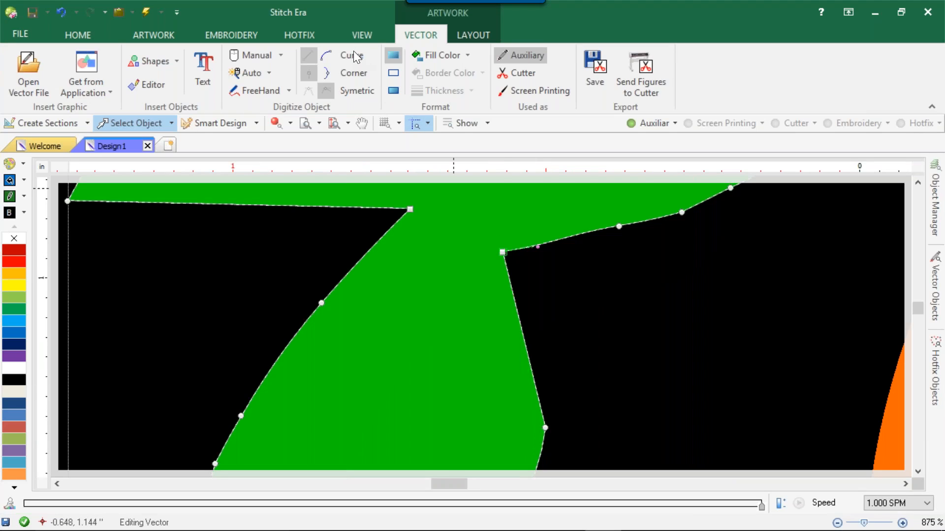
Step: Turn the segment below the notch into a curve, make the notch node a corner, and move that node slightly left
left_click(323, 57)
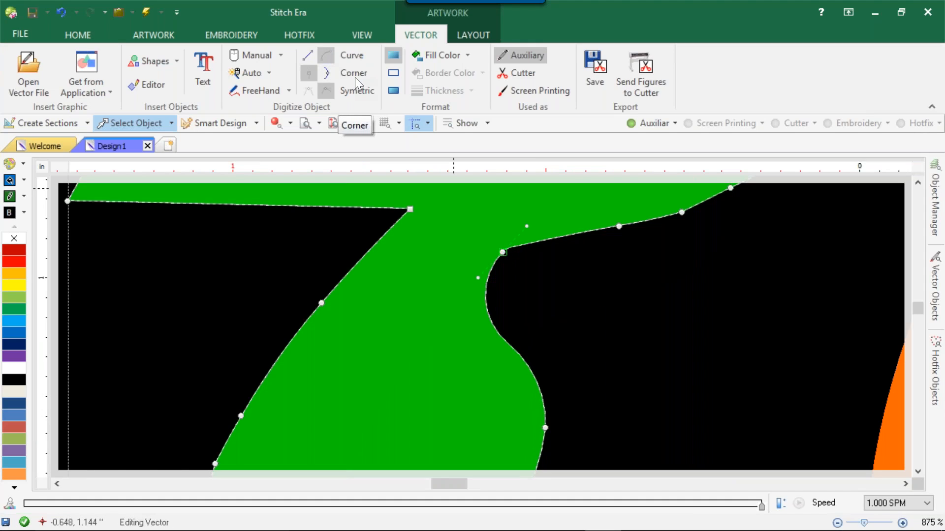
left_click(324, 72)
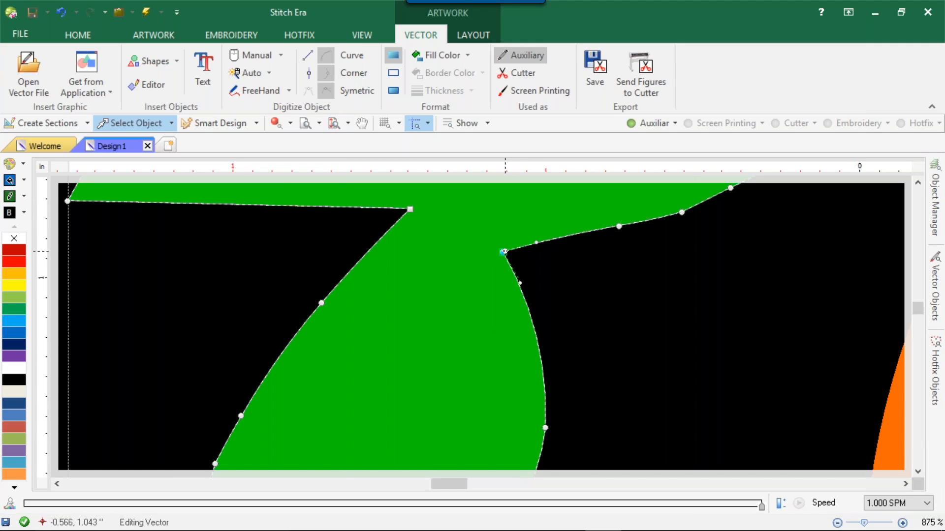
left_click_drag(503, 251, 509, 299)
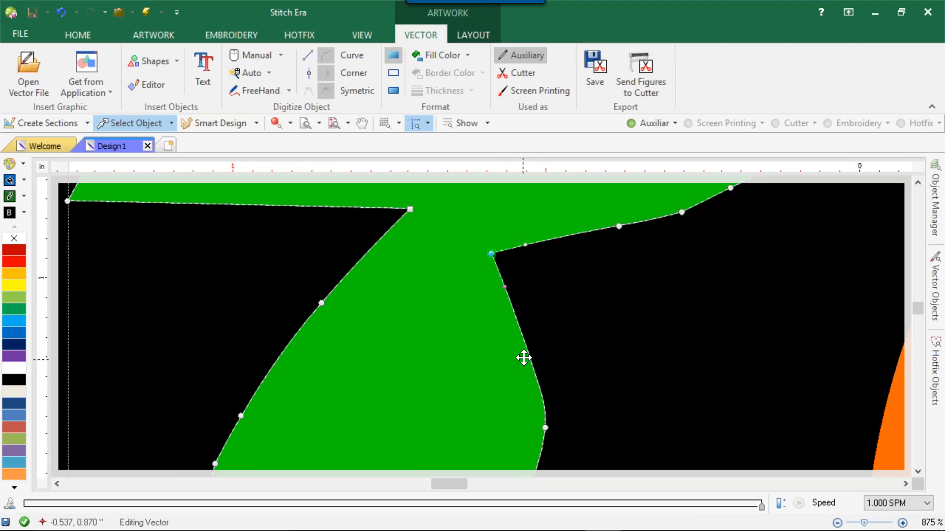
Step: Switch the notch node to smooth and back to corner, then adjust its lower handle to curve the leaf edge
left_click(307, 73)
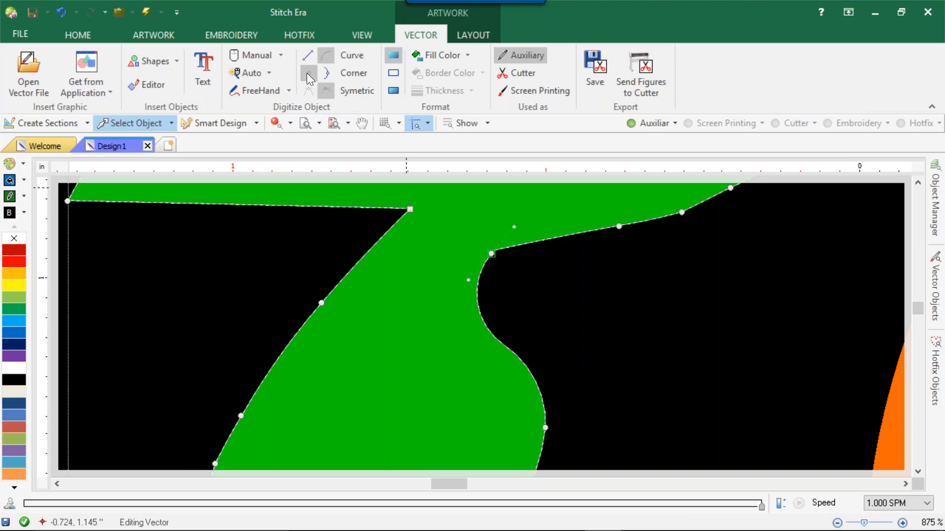
left_click(324, 72)
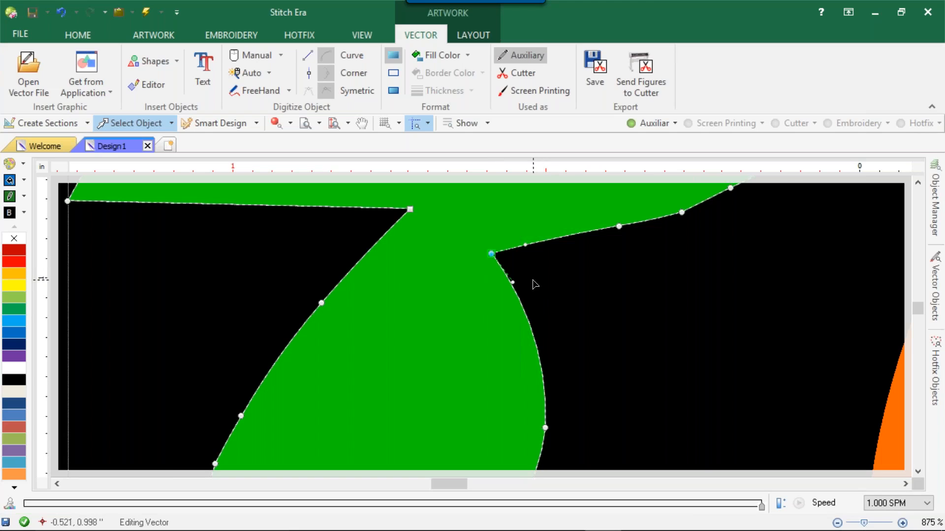
mouse_move(515, 283)
left_mouse_down()
mouse_move(461, 288)
mouse_move(514, 281)
left_mouse_up()
key("Escape")
Step: Move the light-orange highlight out of the fruit to the empty area left of the leaf cluster
scroll(603, 329, "down", 10)
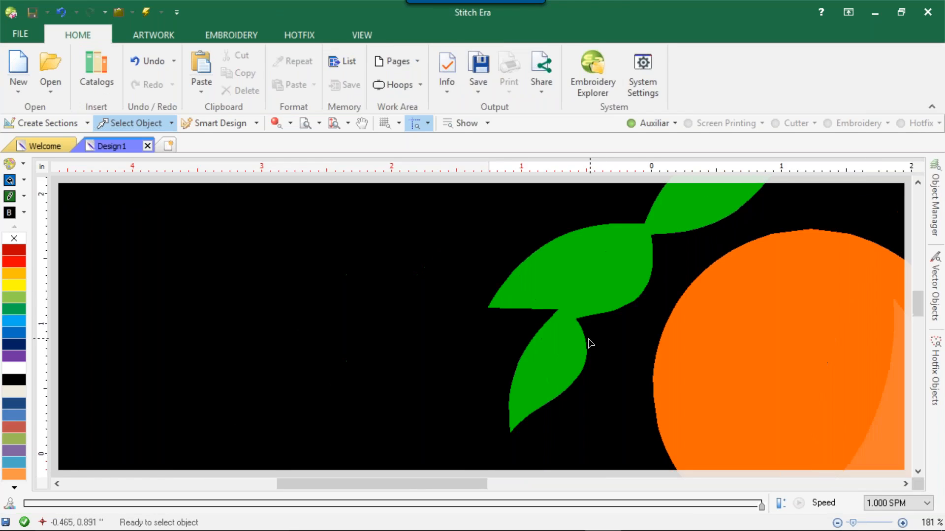
scroll(610, 328, "down", 3)
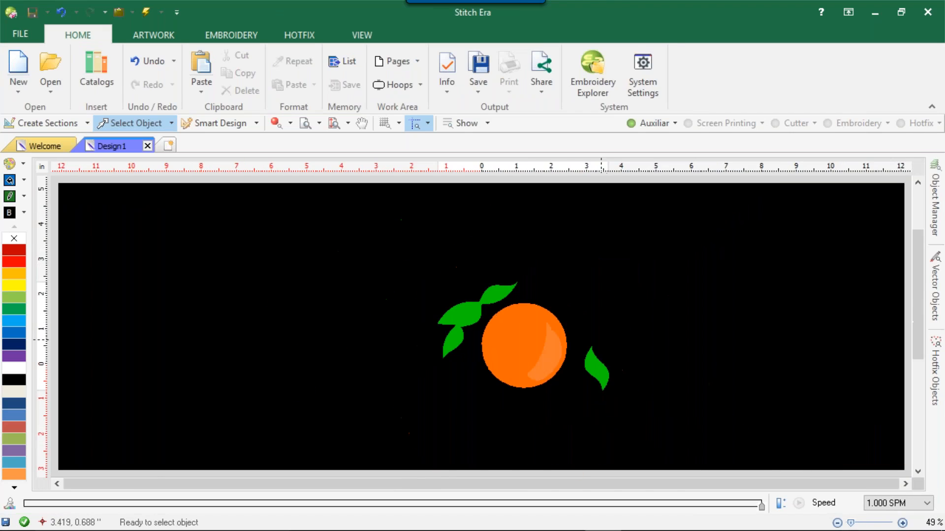
scroll(543, 347, "up", 6)
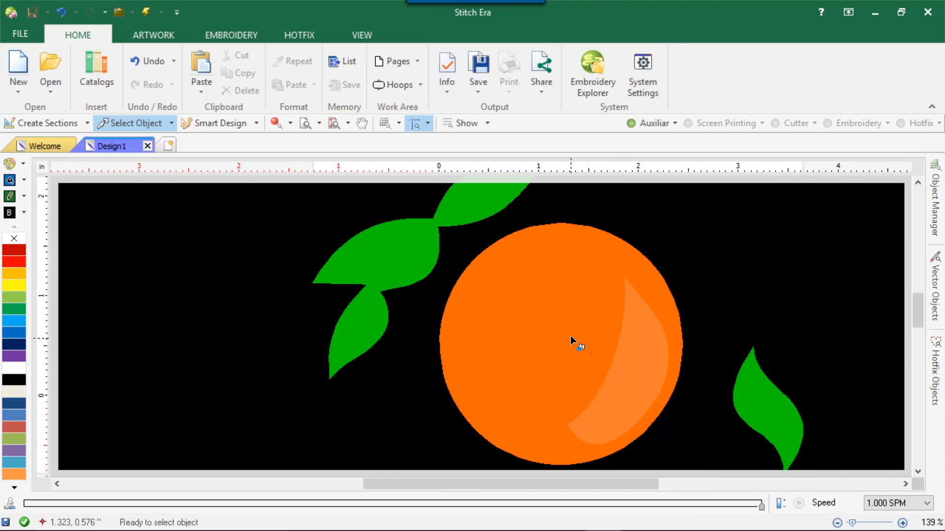
double_click(577, 305)
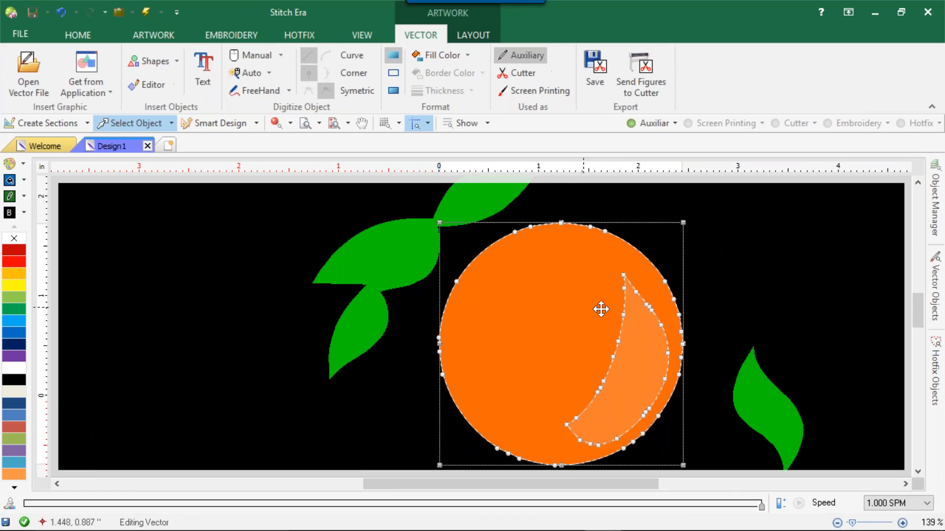
left_click(628, 340)
left_click_drag(610, 348, 203, 311)
left_click(321, 385)
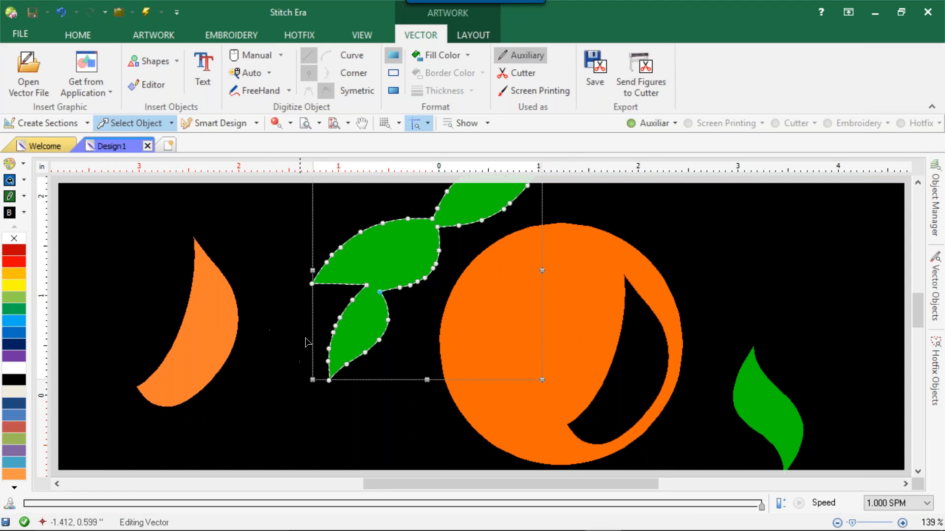
Step: Apply Remove Holes to the orange body, then undo the removal
left_click(592, 315)
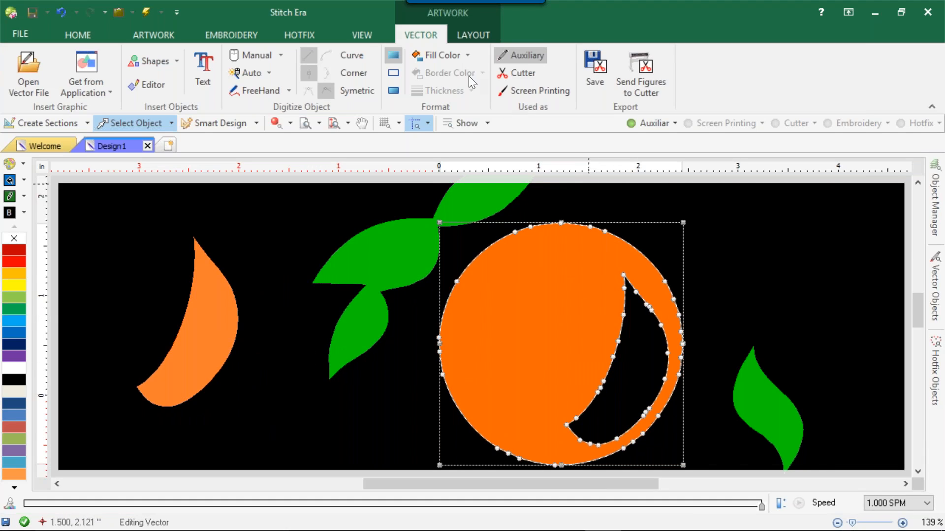
right_click(494, 286)
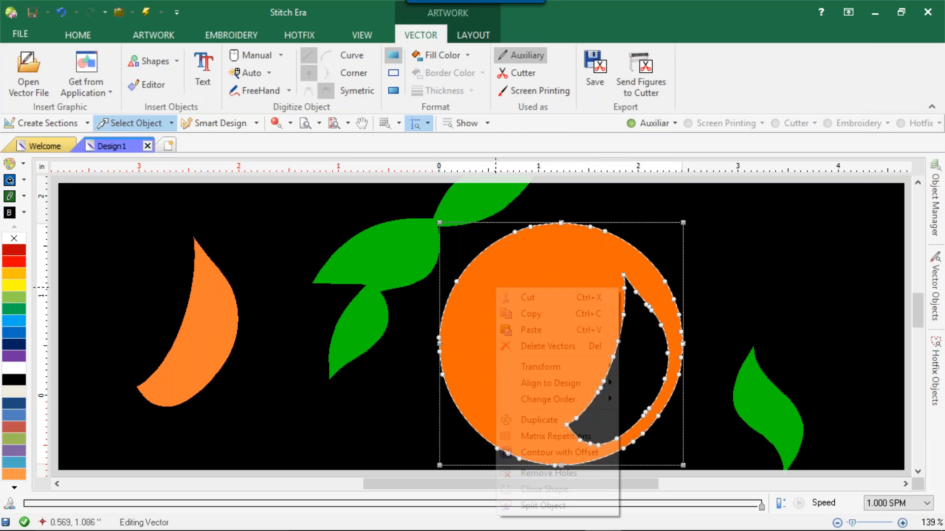
left_click(571, 475)
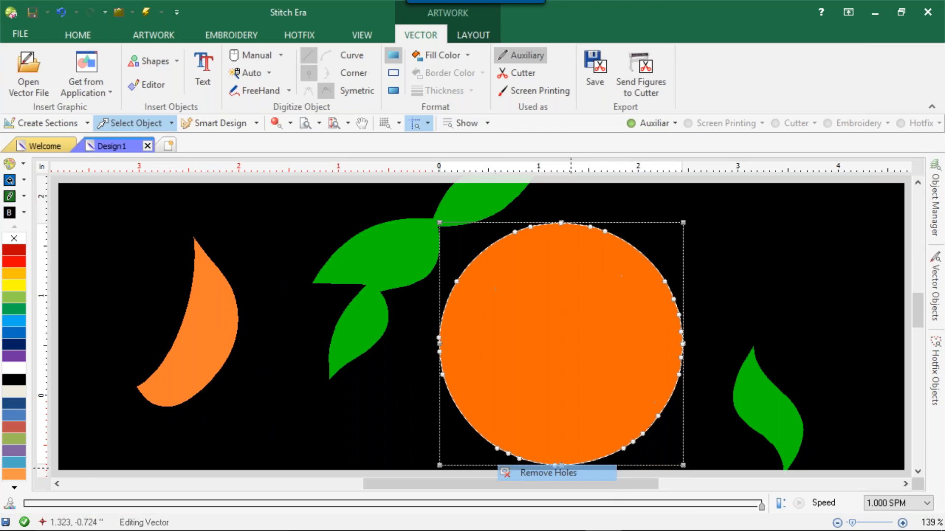
left_click(368, 389)
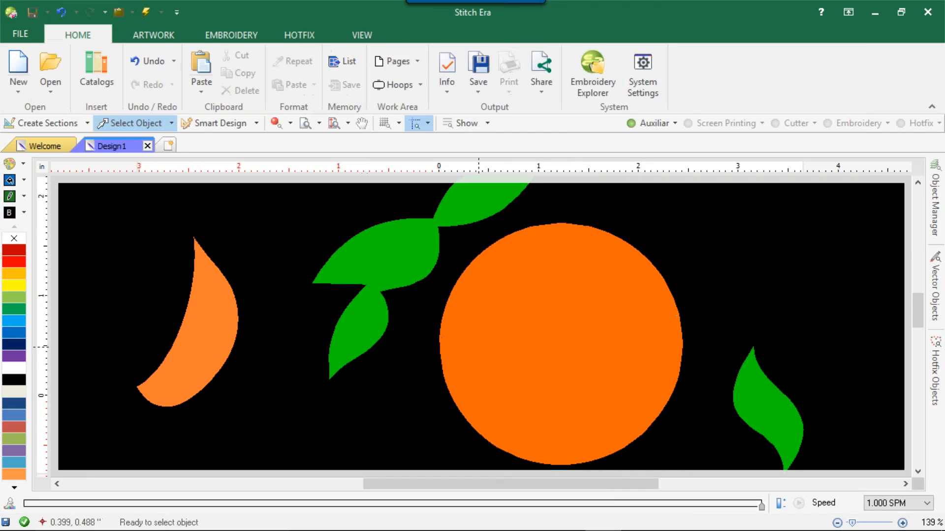
key("ctrl+z")
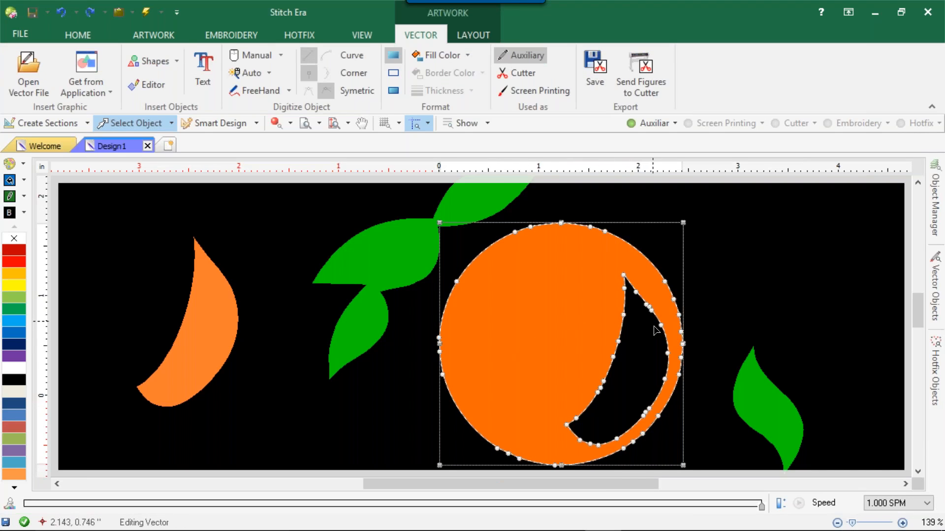
Step: Fill the cutout in the orange body with Remove Holes and move the light-orange highlight back onto the middle of the fruit
right_click(571, 309)
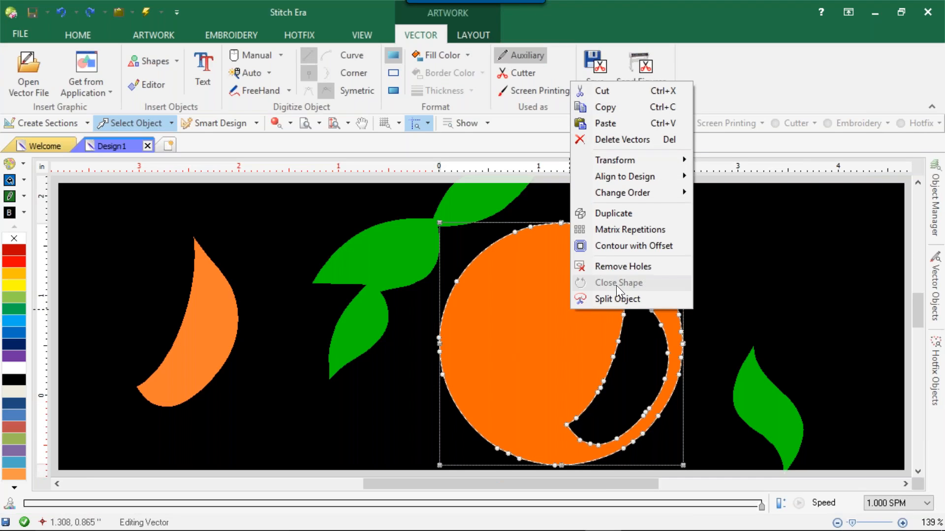
left_click(615, 266)
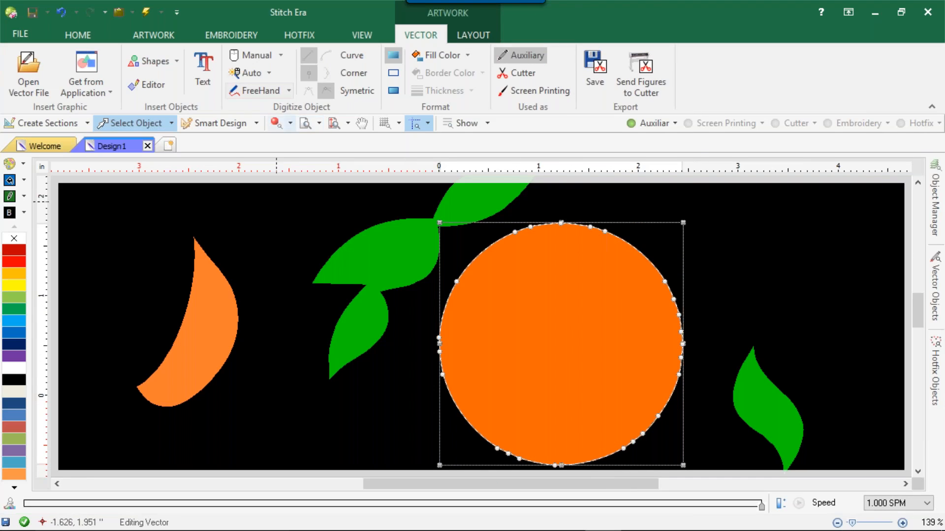
left_click(281, 400)
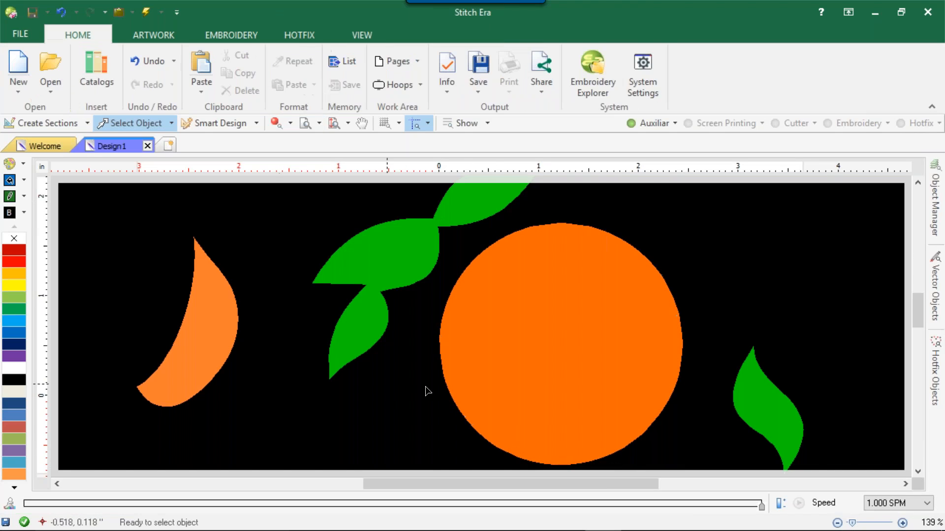
left_click_drag(215, 305, 583, 318)
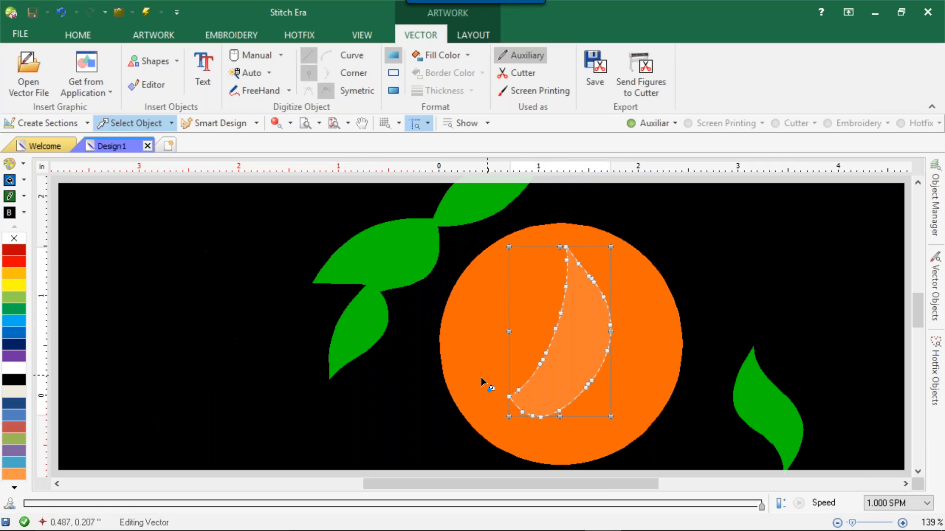
Step: Select the orange body together with its light-orange highlight and combine them with Simplify
left_click(378, 395)
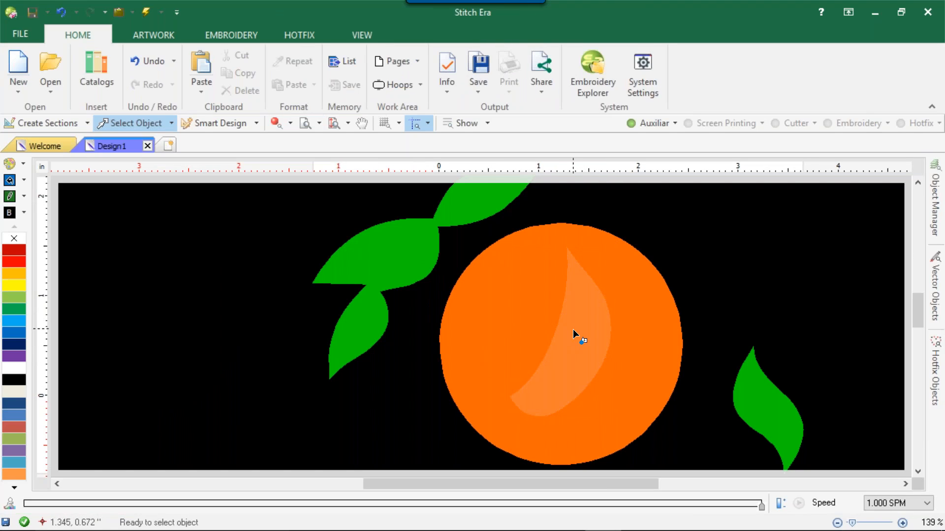
scroll(576, 330, "down", 2)
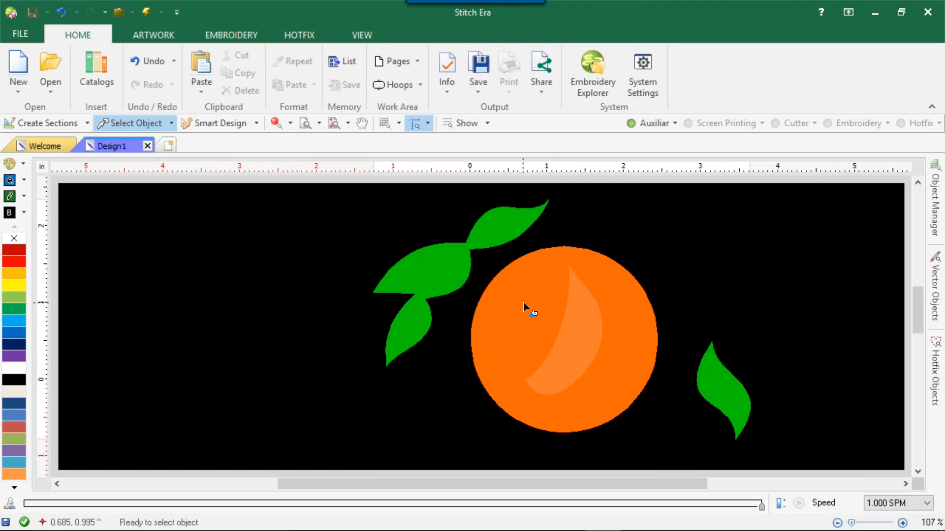
left_click(524, 302)
left_click(575, 334)
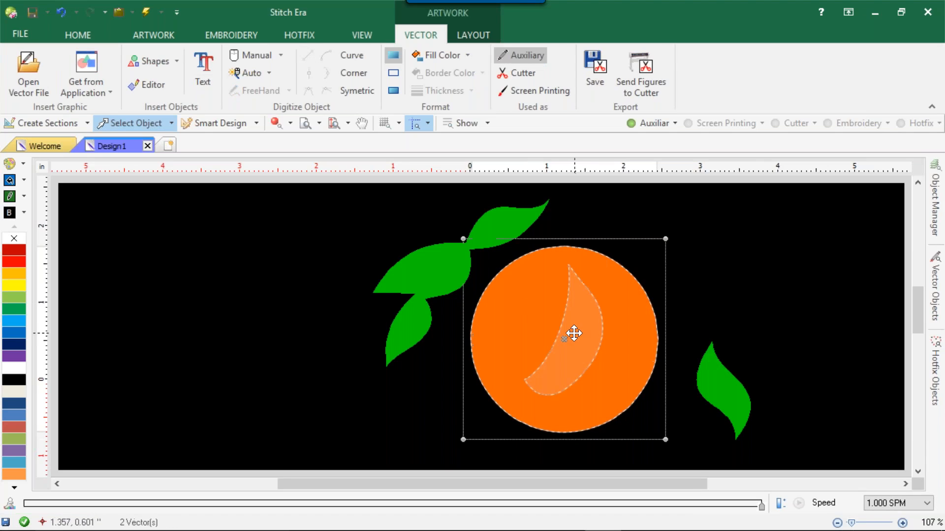
right_click(536, 380)
mouse_move(580, 339)
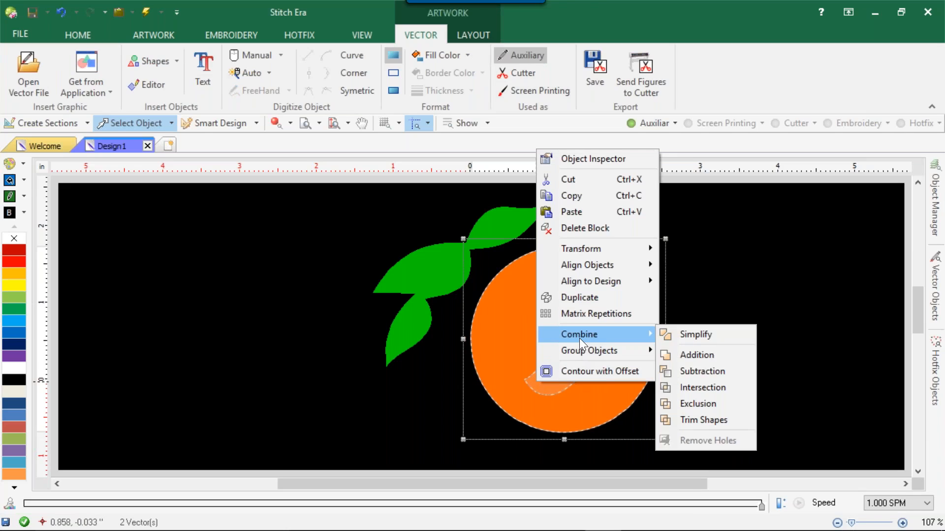
left_click(671, 338)
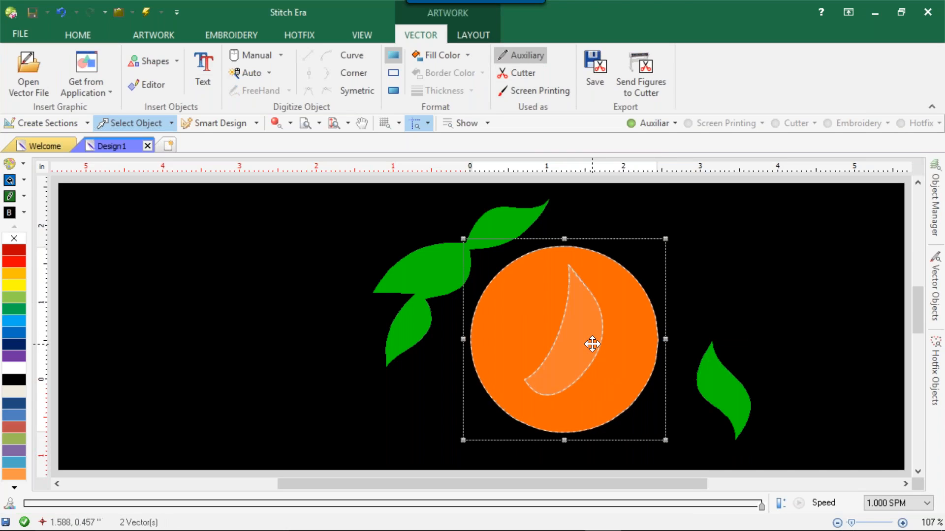
Step: Move the highlight out to the empty area beyond the leaf cluster, select the orange body, and undo back through the Simplify operation
left_click(593, 341)
left_click_drag(592, 342, 276, 374)
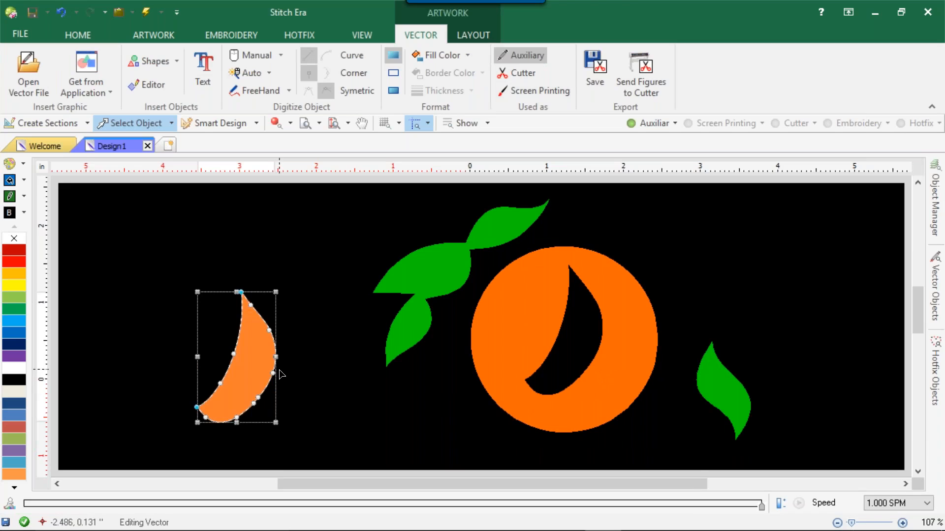
left_click(551, 342)
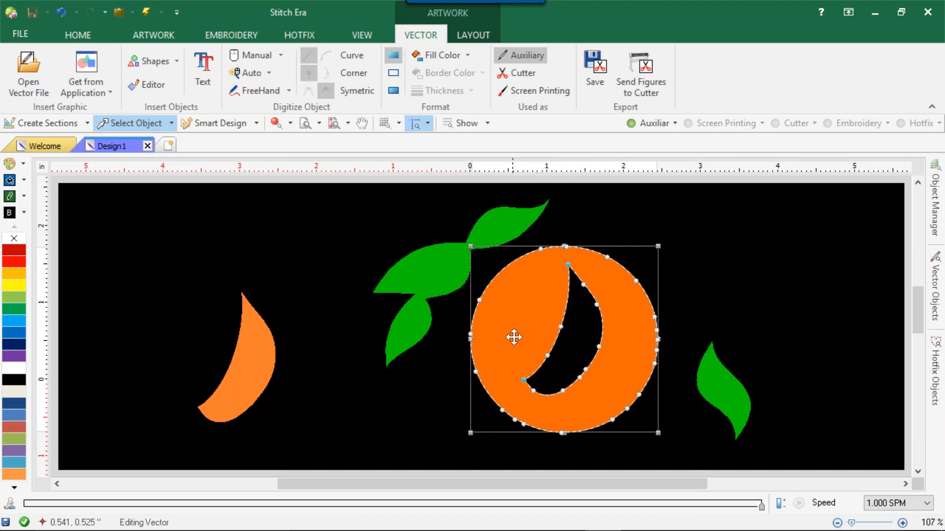
key("ctrl+z")
Step: Move the light-orange highlight upward so it overlaps the upper edge of the orange body
left_click(581, 321, "shift")
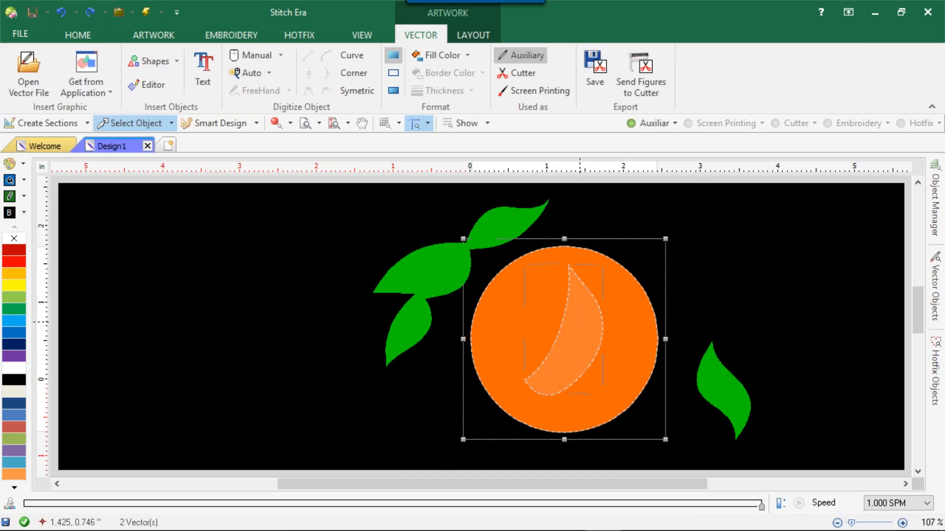
right_click(582, 320)
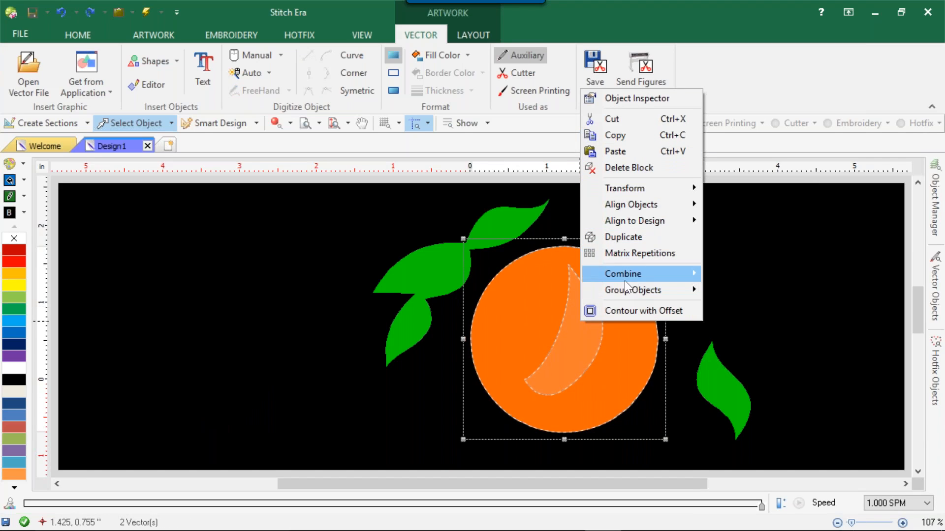
left_click(569, 351)
left_click_drag(587, 343, 605, 279)
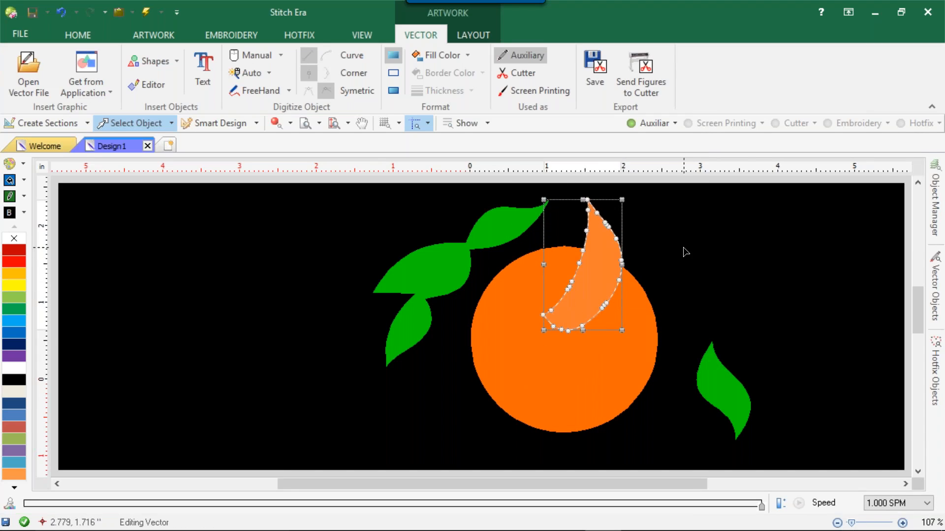
left_click(642, 254)
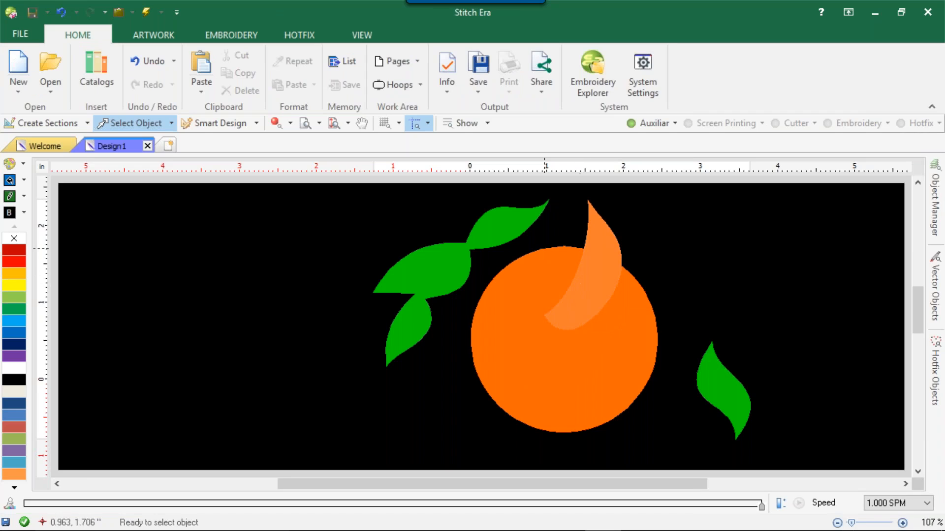
Step: Select the orange body and the overlapping highlight and combine them with Trim Shapes
left_click(595, 237)
left_click(595, 237, "shift")
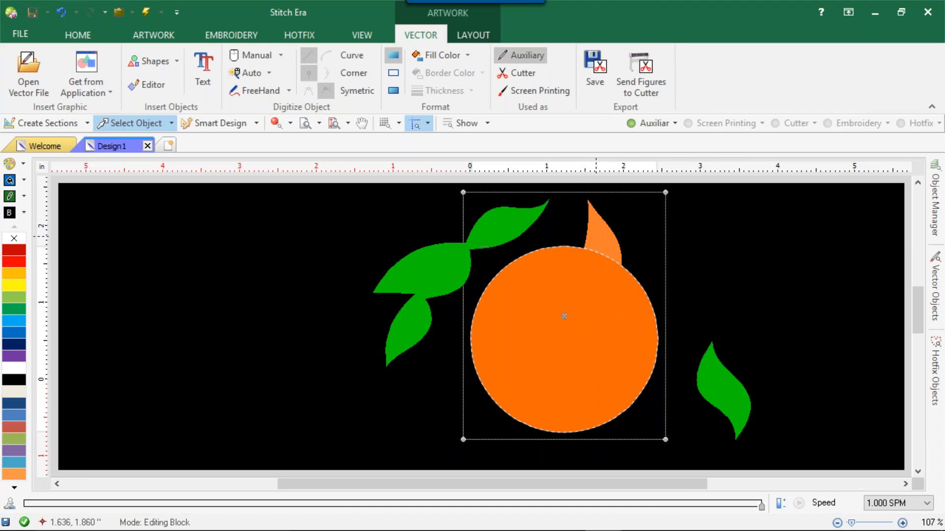
right_click(596, 237)
mouse_move(603, 427)
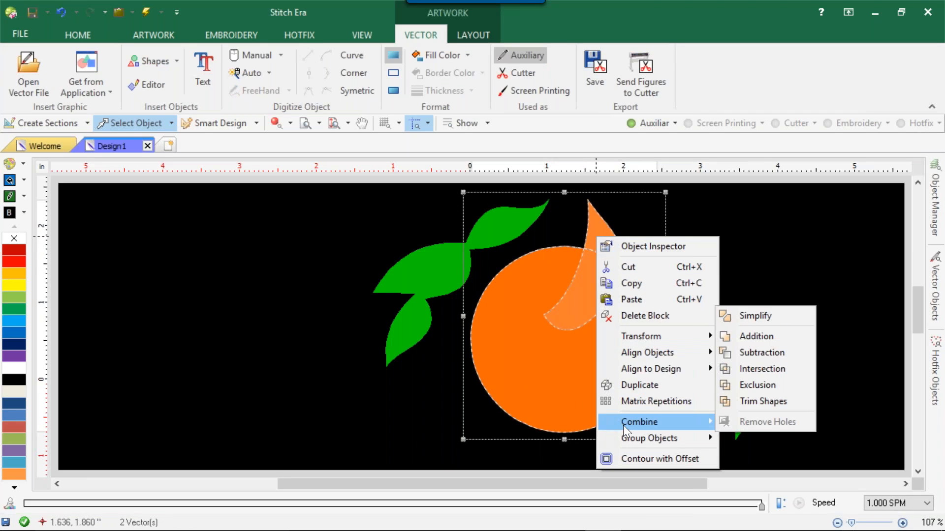
left_click(764, 402)
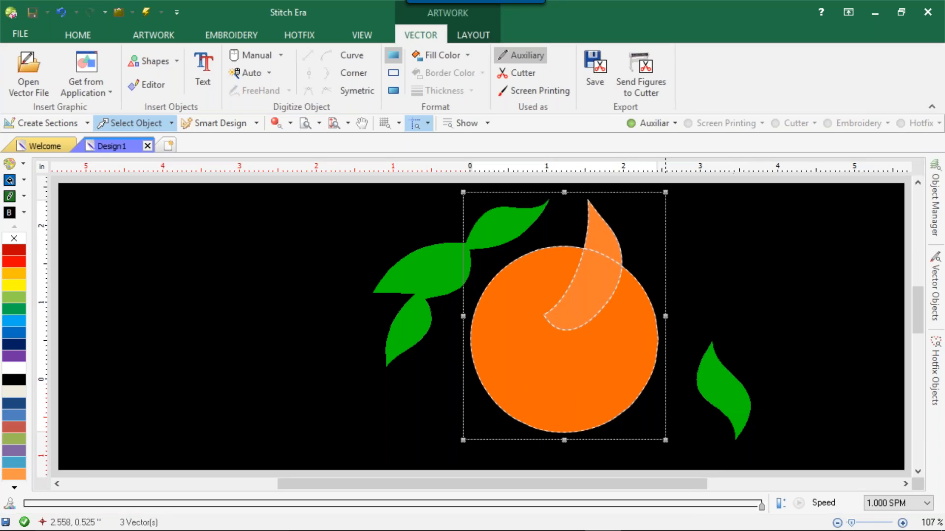
left_click(690, 262)
Step: Fill the highlight piece inside the fruit with yellow and the protruding tip with white
double_click(599, 273)
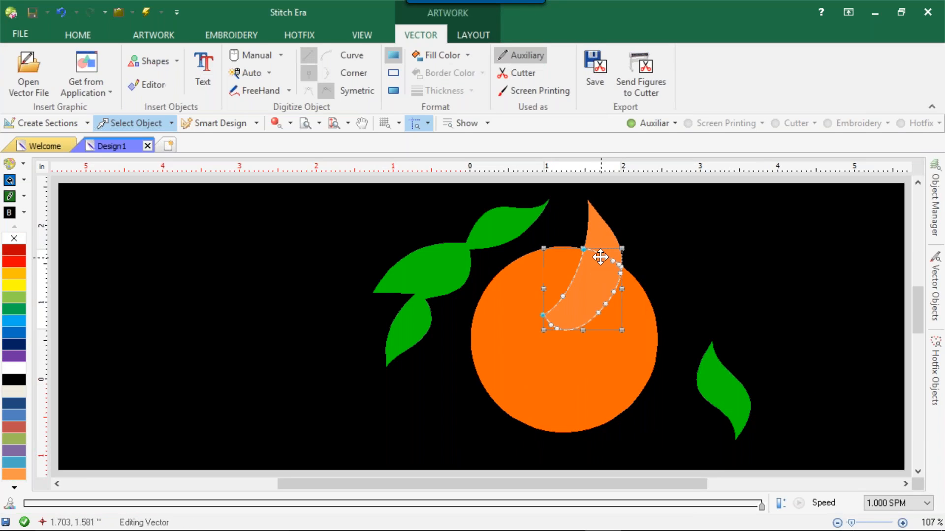
left_click(20, 287)
key("Escape")
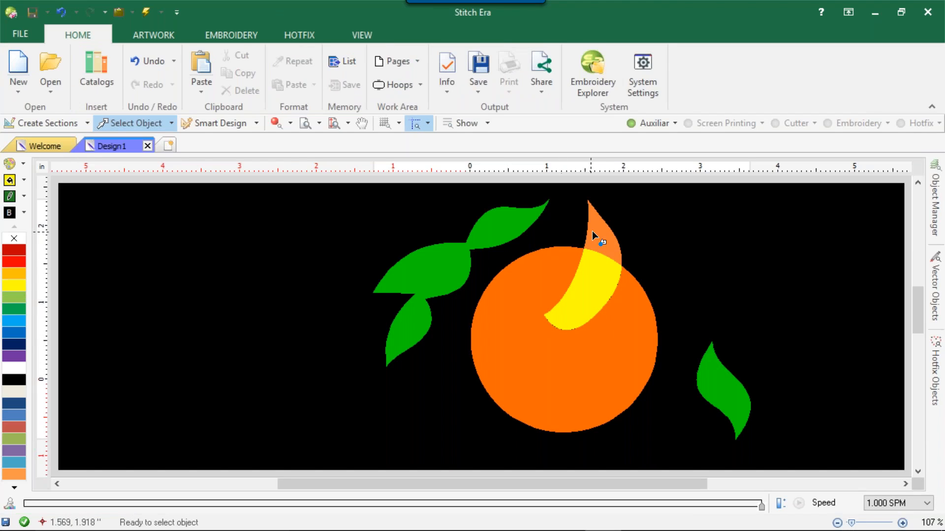
double_click(596, 230)
left_click(12, 364)
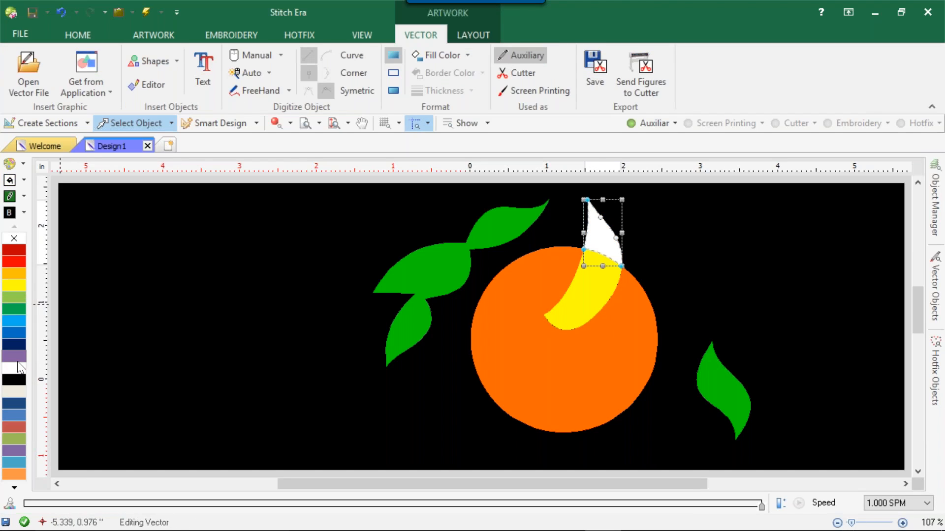
key("Escape")
Step: Move the orange body down and to the left, away from the yellow and white pieces
double_click(532, 344)
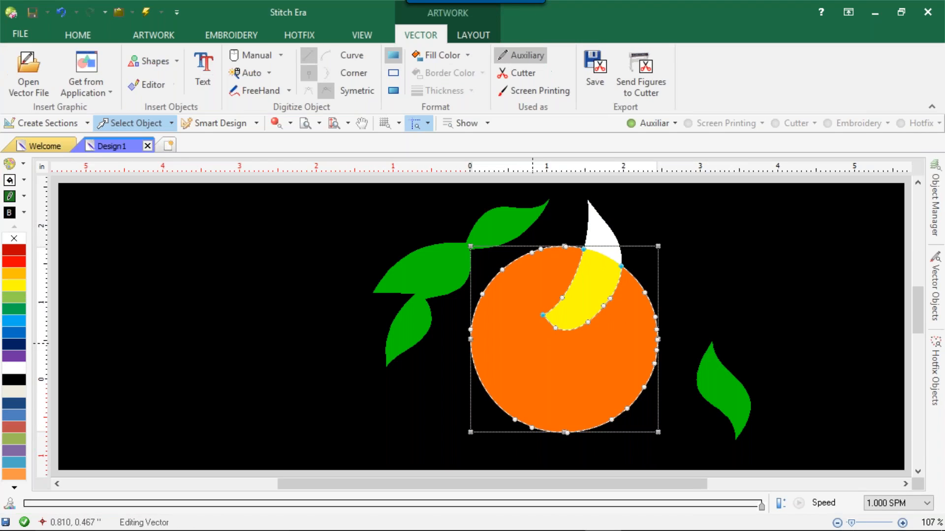
left_click_drag(503, 354, 469, 362)
left_click(468, 382)
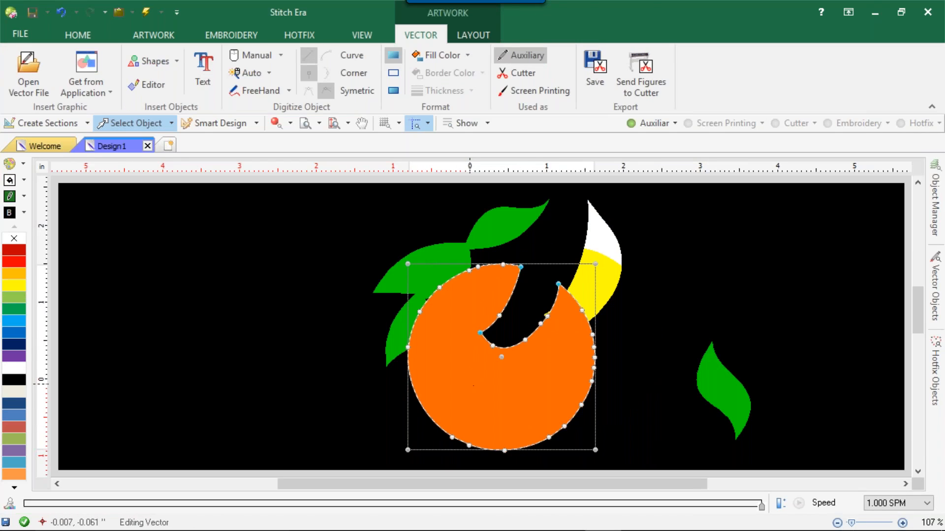
Step: Undo the body move, recoloring and Trim Shapes until the highlight is back in the middle of the fruit
key("ctrl+z")
key("Tab")
key("Tab")
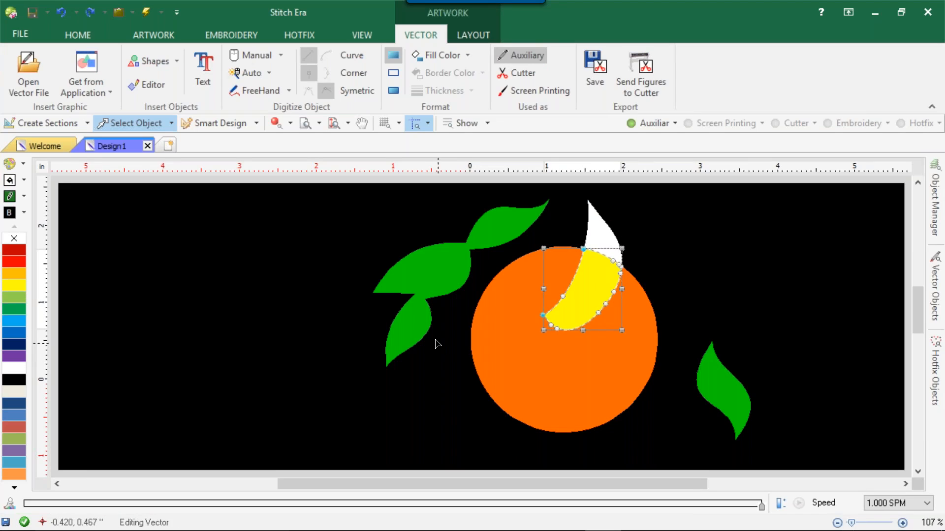
key("Escape")
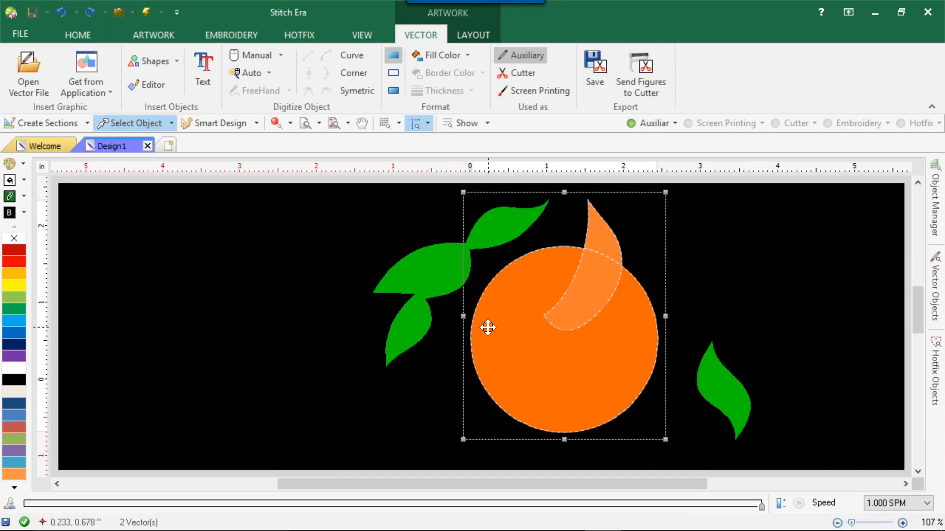
key("ctrl+z")
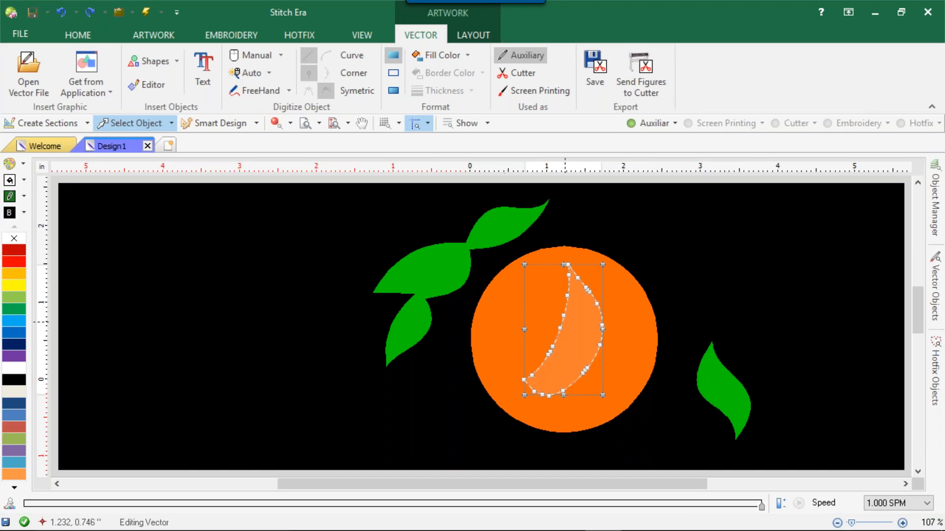
Step: Move the highlight, the leaf cluster and the separate leaf so each overlaps the edge of the orange body
left_click_drag(572, 327, 648, 281)
left_click(433, 264)
left_click_drag(432, 264, 457, 282)
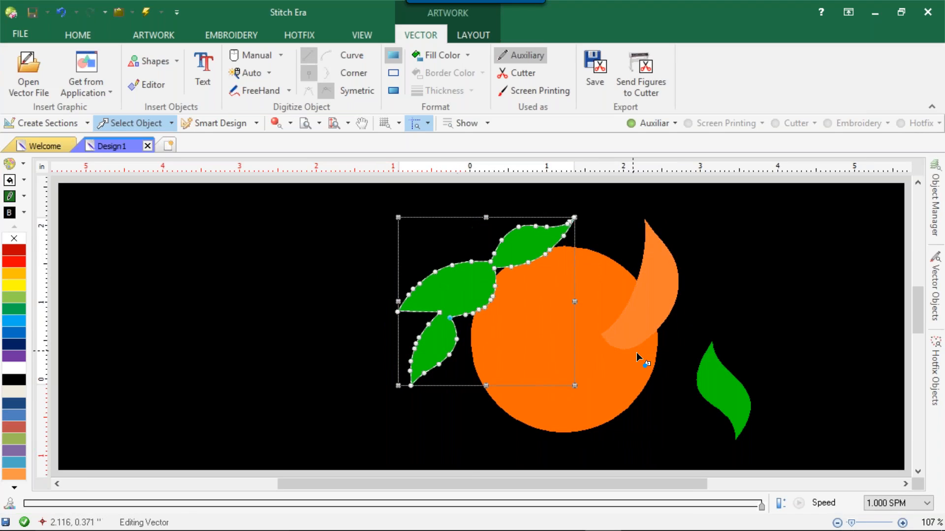
left_click(720, 378)
left_click_drag(710, 387, 620, 402)
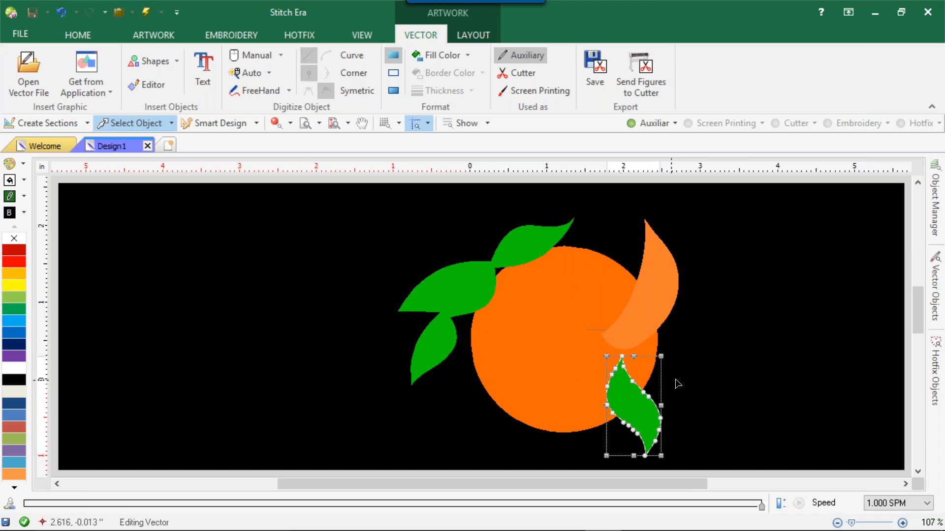
Step: Select all four overlapping shapes and merge them into one object with the Addition combine operation
scroll(697, 368, "down", 2)
left_click_drag(358, 247, 672, 456)
right_click(540, 361)
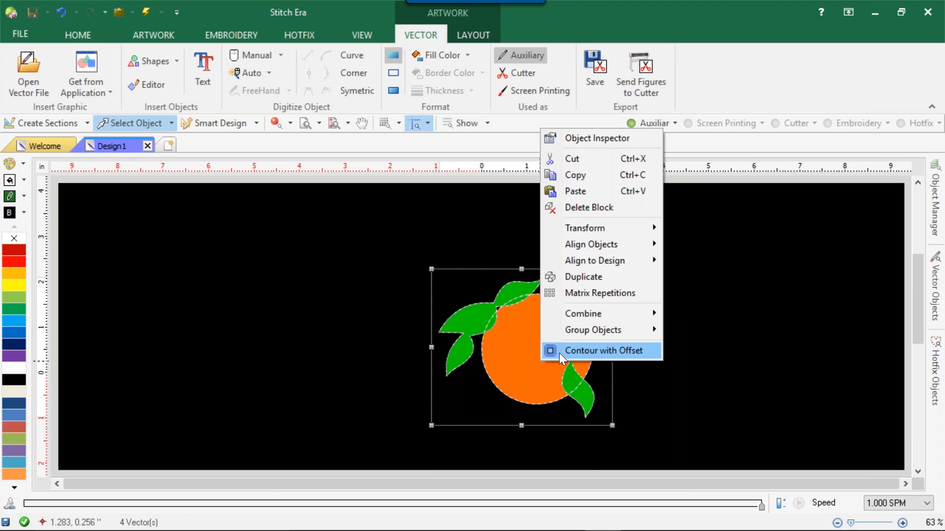
mouse_move(583, 318)
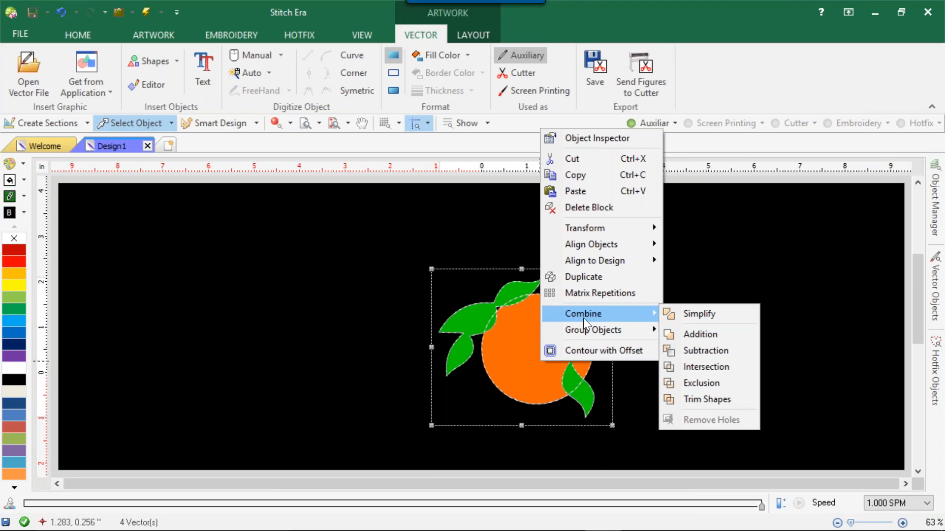
left_click(733, 333)
left_click(735, 335)
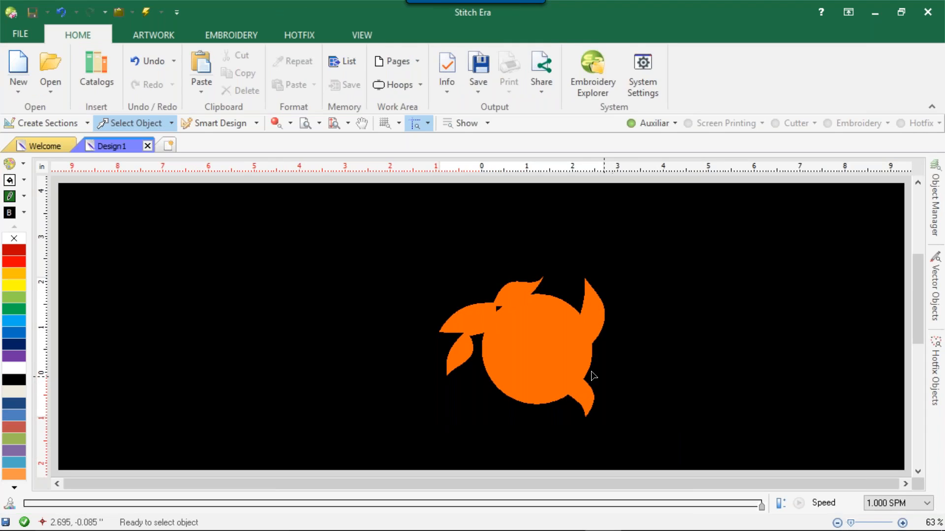
Step: Select the merged orange shape, inspect the small triangular gap near the leaves, and fill it with Remove Holes
left_click(569, 351)
scroll(489, 309, "up", 5)
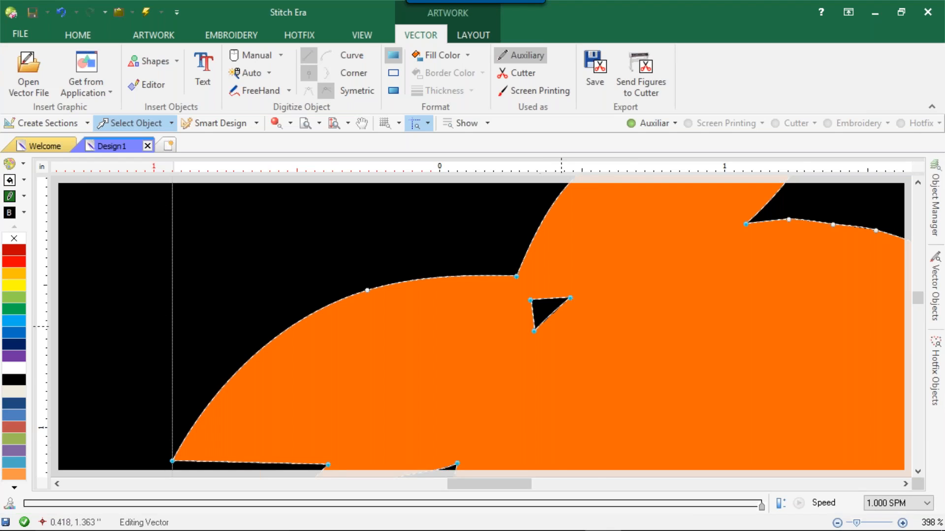
scroll(599, 363, "down", 5)
right_click(601, 363)
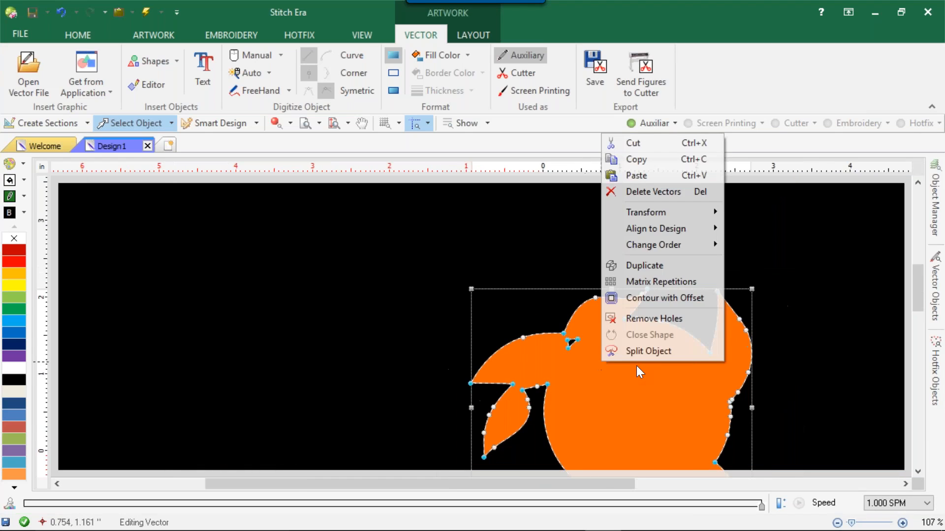
left_click(657, 318)
scroll(631, 400, "down", 3)
left_click(594, 370)
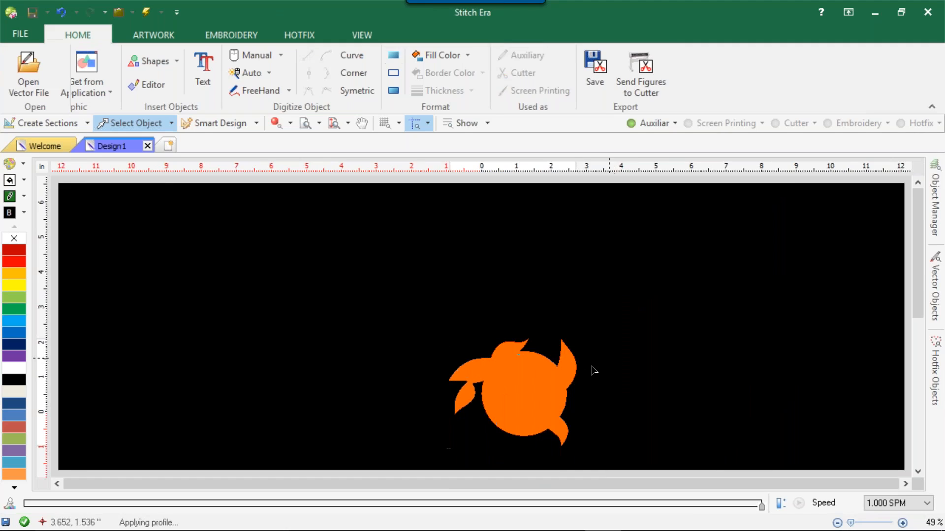
Step: Start Split Object on the merged orange shape and draw a winding cut line from above the body down through its middle
mouse_move(2, 530)
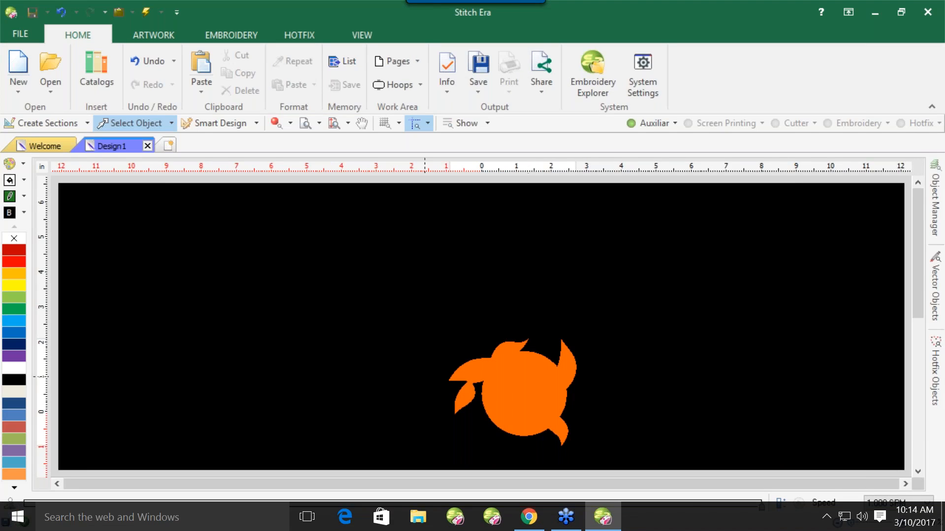
left_click(545, 389)
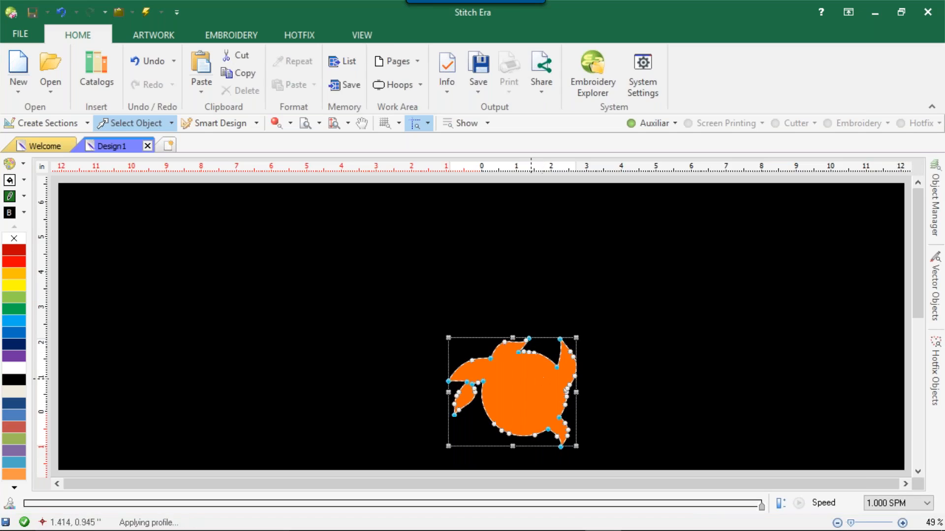
right_click(548, 400)
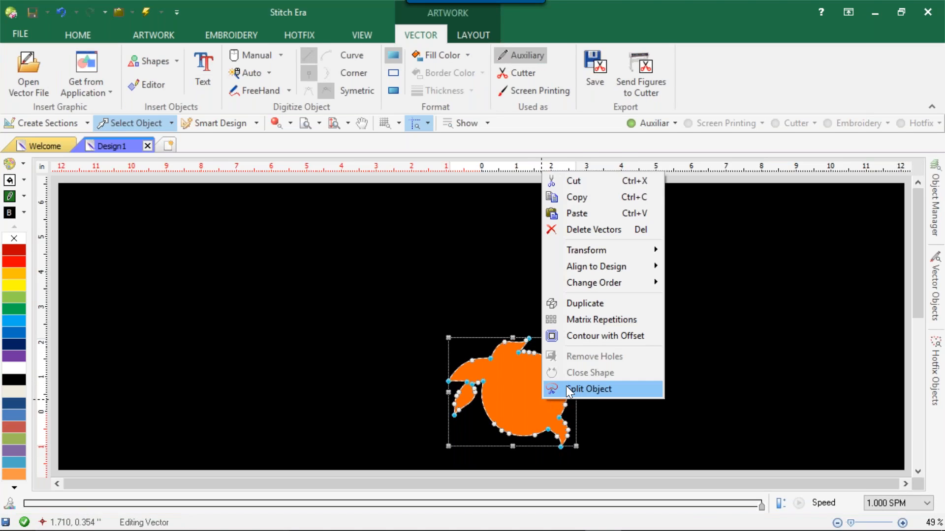
left_click(566, 387)
left_click(537, 306)
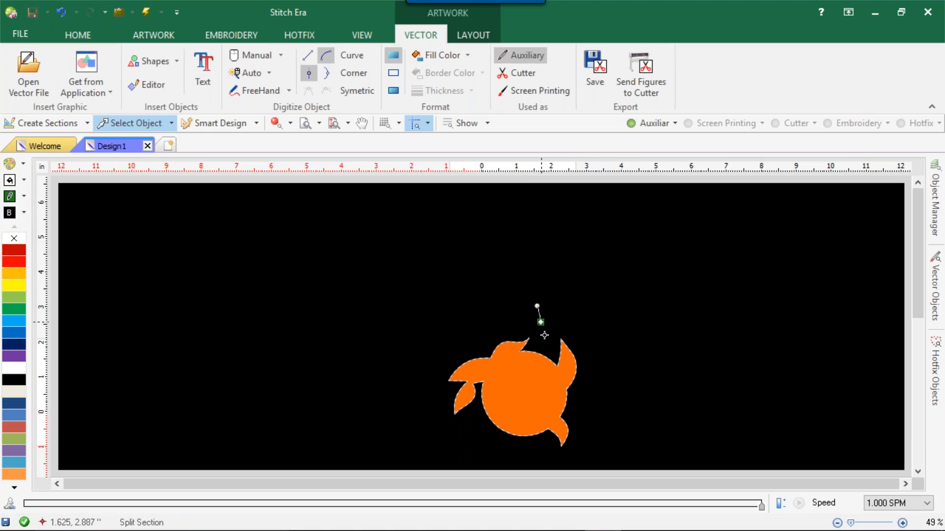
left_click(551, 343)
left_click(526, 401)
left_click(523, 372)
left_click(494, 378)
left_click(508, 399)
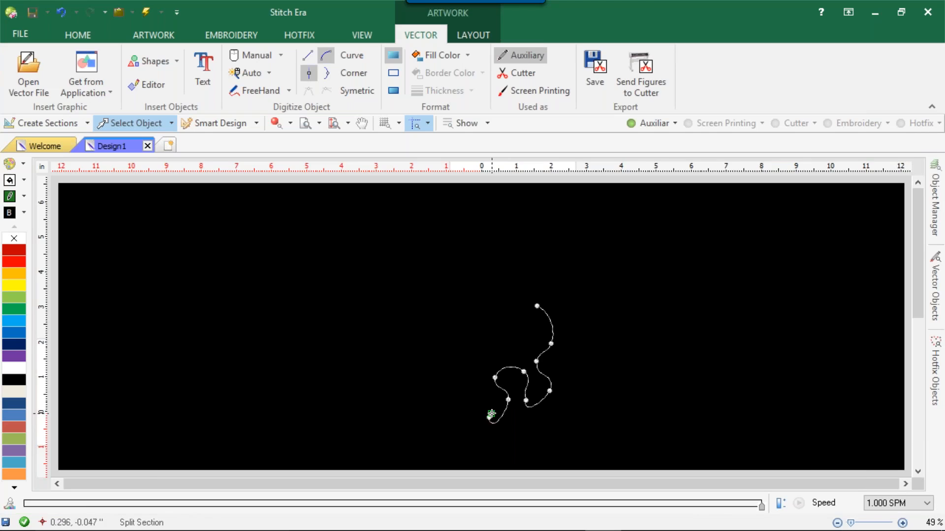
left_click(490, 417)
scroll(489, 347, "down", 2)
scroll(490, 335, "up", 4)
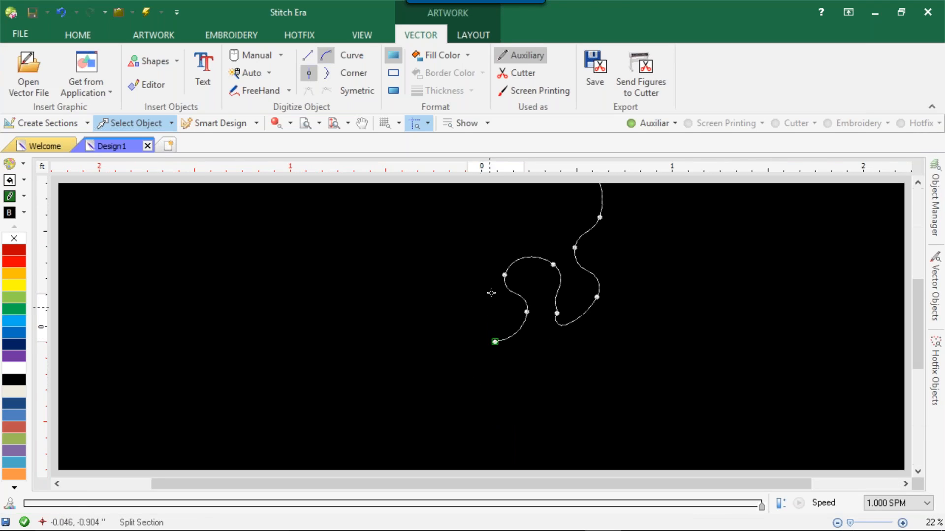
Step: Continue the cut line across the leaves, around below the fruit and back up through its far edge, and apply the split
left_click(494, 249)
left_click(436, 260)
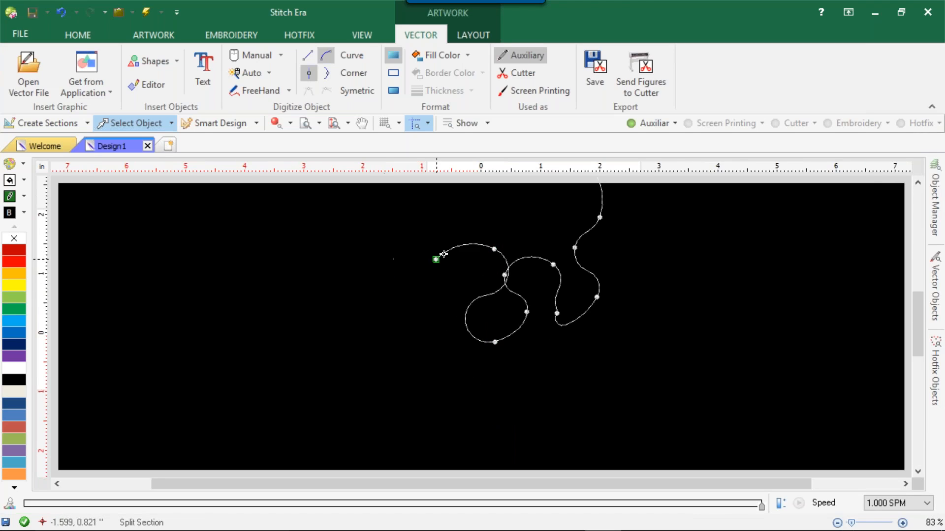
left_click(494, 225)
left_click(427, 245)
left_click(421, 276)
left_click(384, 228)
left_click(348, 395)
left_click(570, 397)
left_click(559, 358)
left_click(618, 364)
left_click(655, 307)
left_click(635, 289)
left_click(682, 250)
left_click(632, 215)
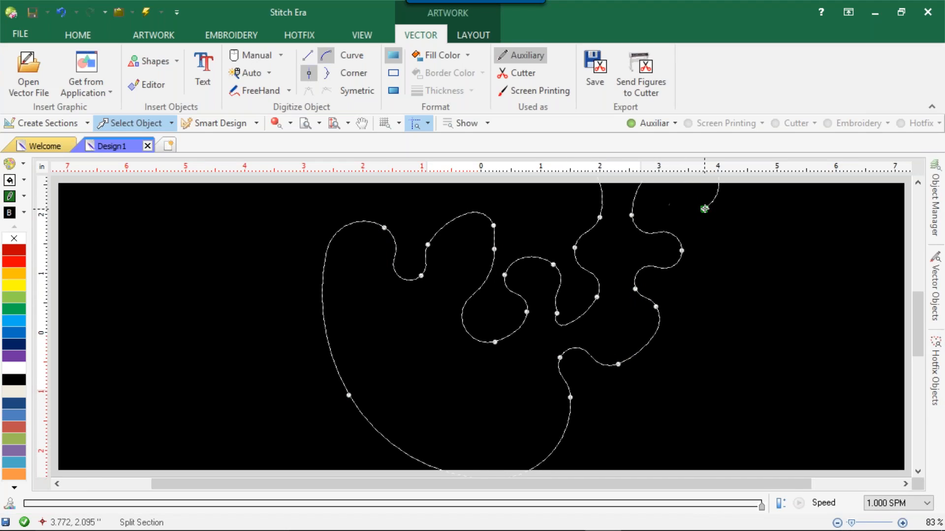
key("Return")
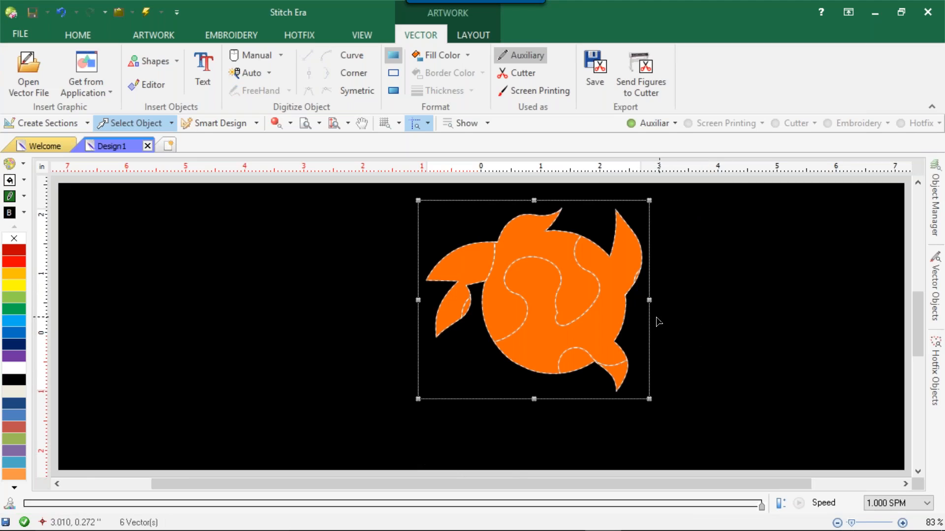
Step: Select the large winding piece covering the lower and far side of the fruit and recolor it purple
left_click(594, 320)
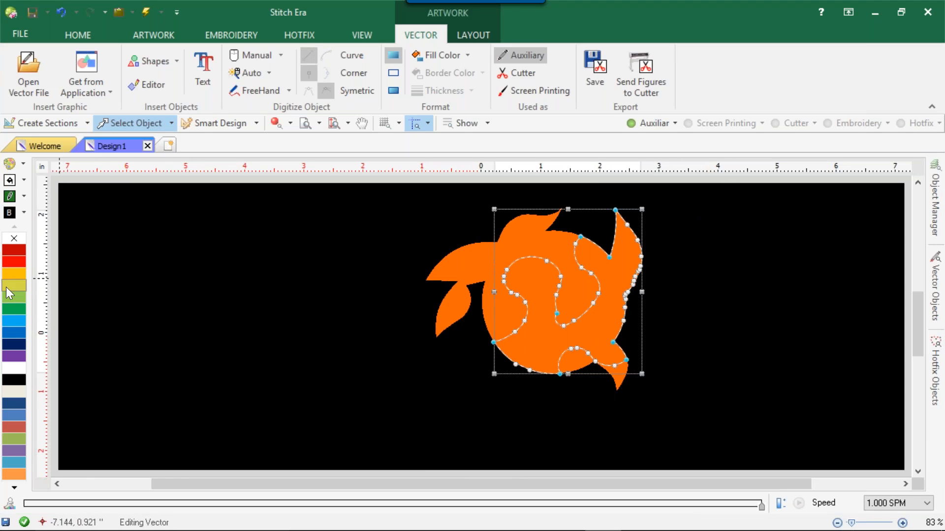
left_click_drag(13, 374, 17, 356)
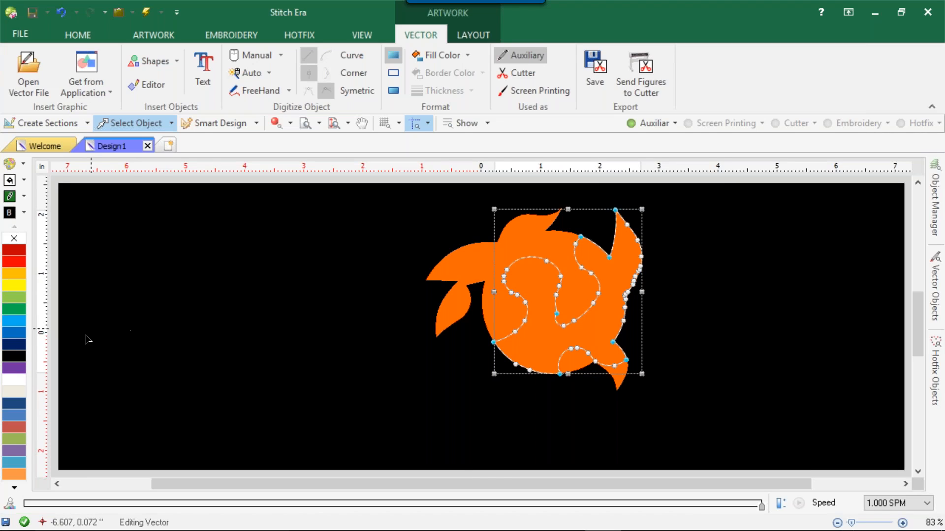
left_click(14, 368)
left_click(312, 333)
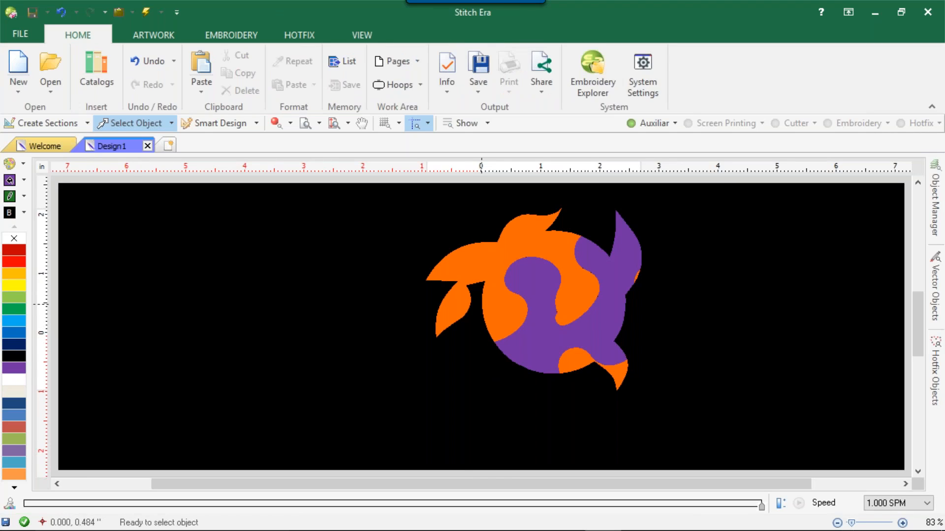
Step: Recolor the separated leaf piece purple, and check the extent of the remaining orange body piece by selecting it
left_click(473, 266)
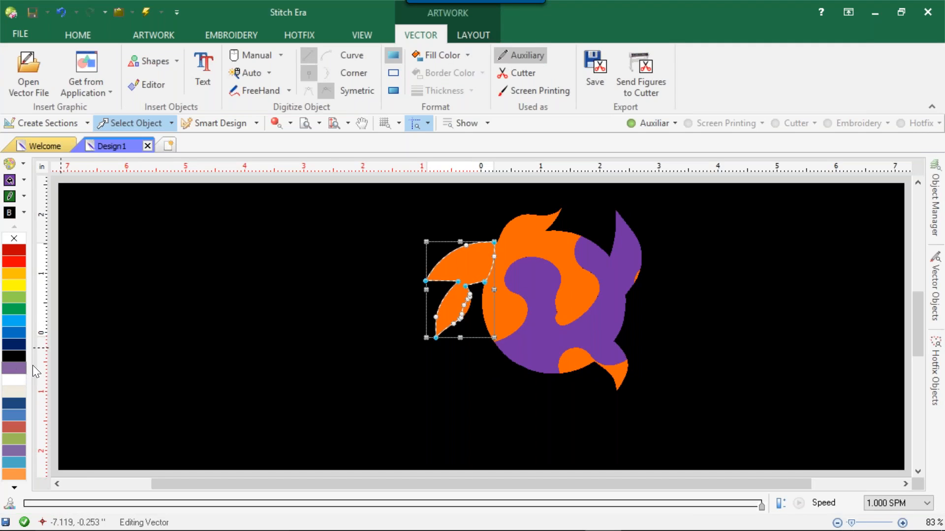
left_click(17, 368)
left_click(185, 365)
left_click(536, 223)
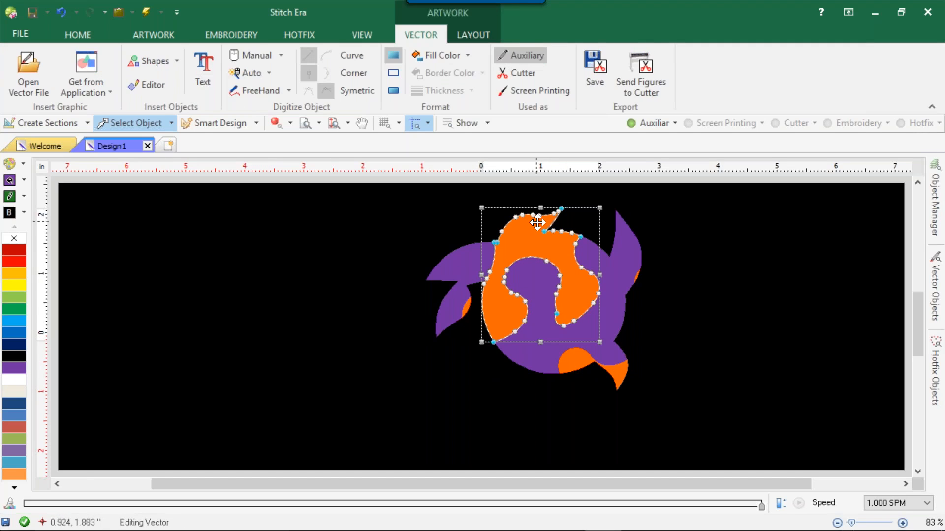
left_click(341, 370)
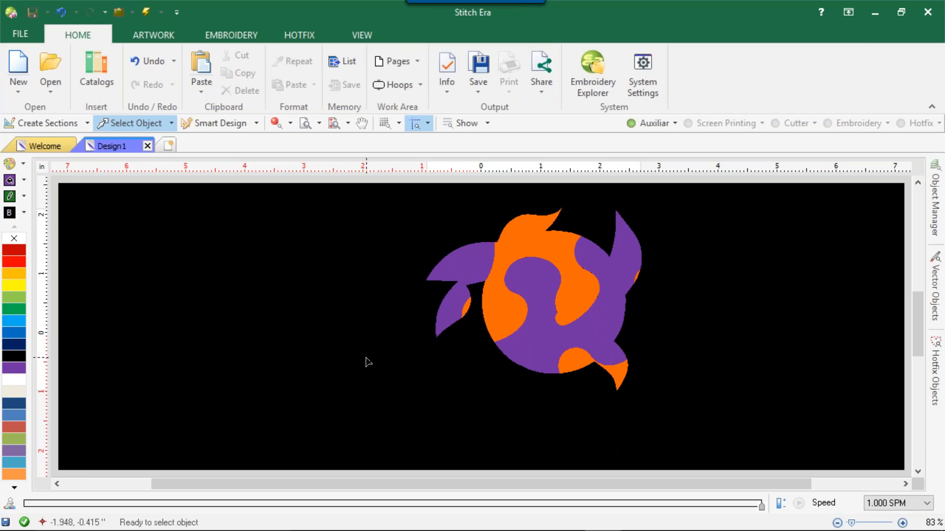
Step: Select all pieces of the split fruit and delete them from the design
mouse_move(281, 530)
left_click_drag(325, 192, 825, 467)
key("Delete")
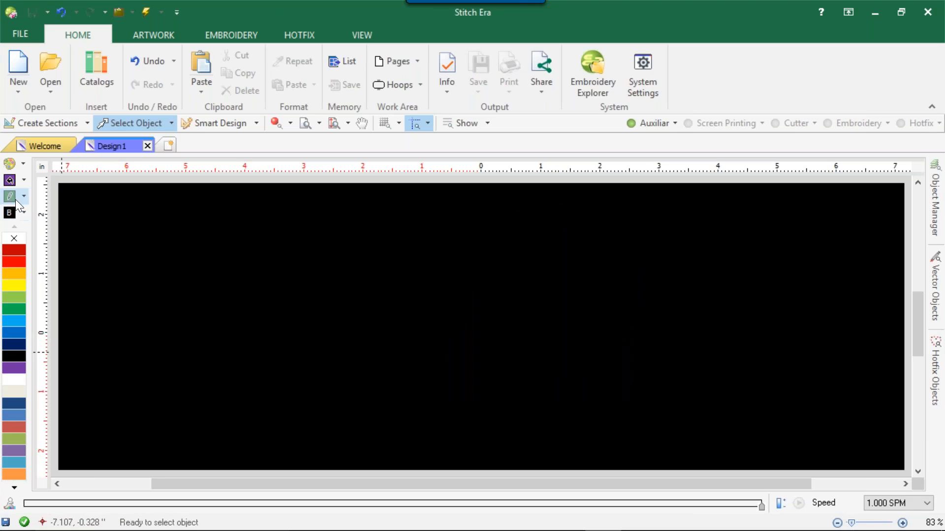
Step: Look through the catalog's Images - Raster collection and close the catalog without inserting anything
left_click(97, 67)
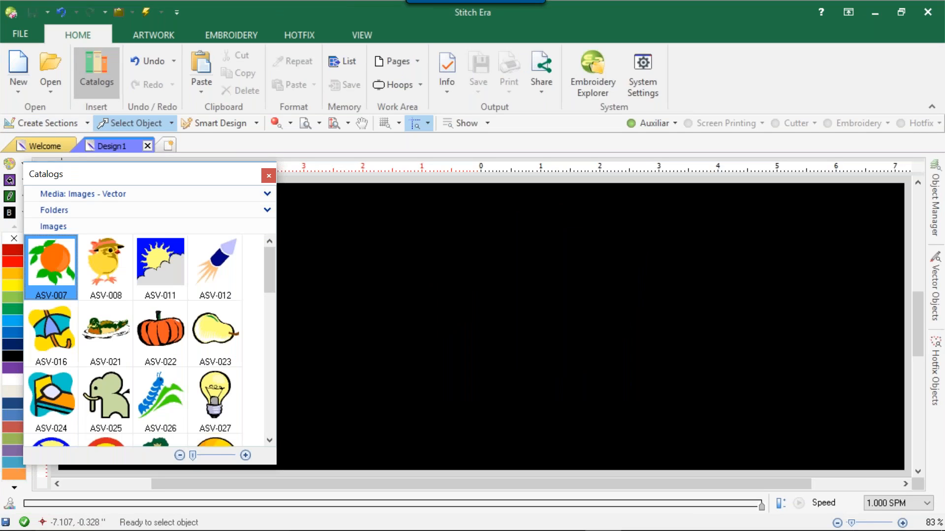
left_click(85, 193)
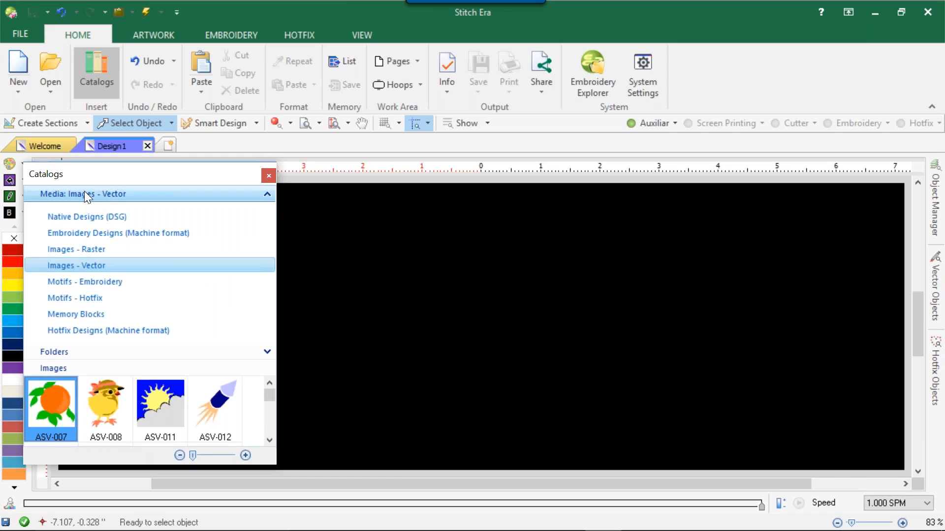
left_click(97, 249)
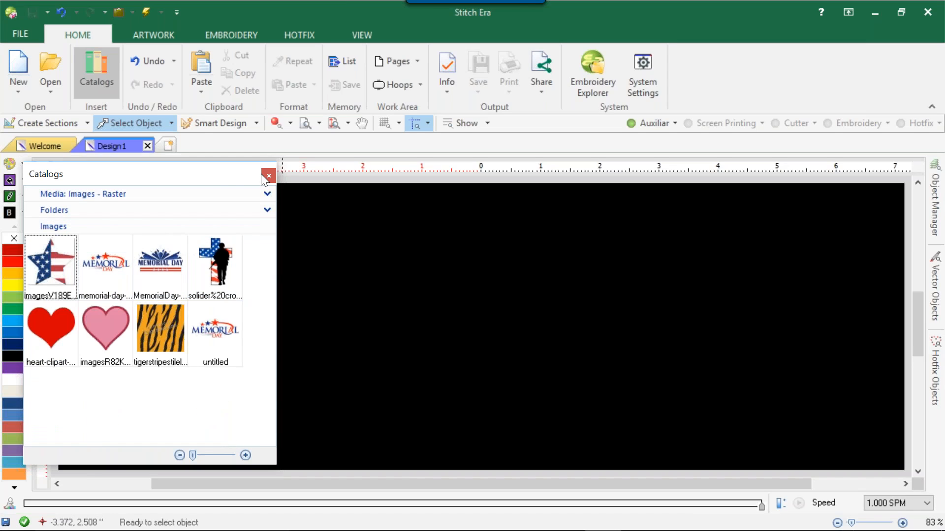
left_click(268, 176)
Step: Start opening a raster image, review the supported raster formats, and browse the Clip Art folder down to the tiger-stripe picture
left_click(168, 34)
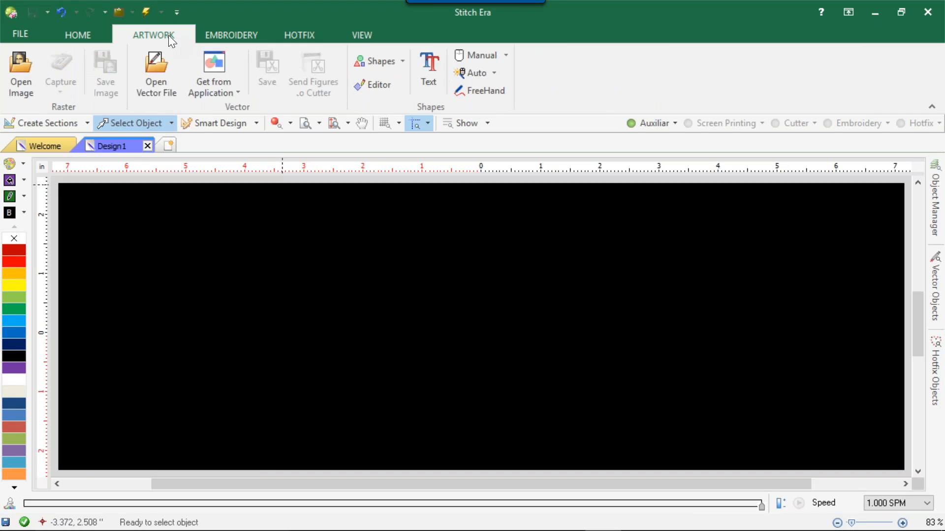
left_click(20, 74)
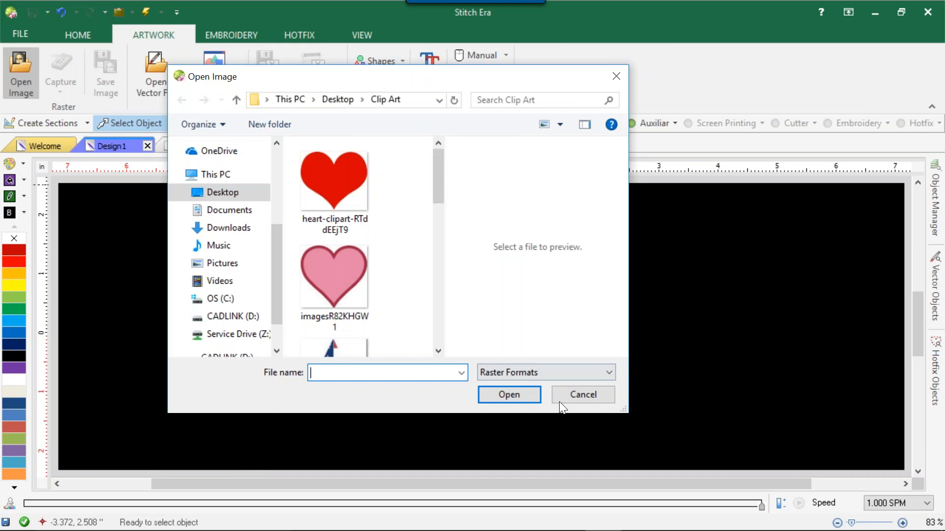
left_click(516, 368)
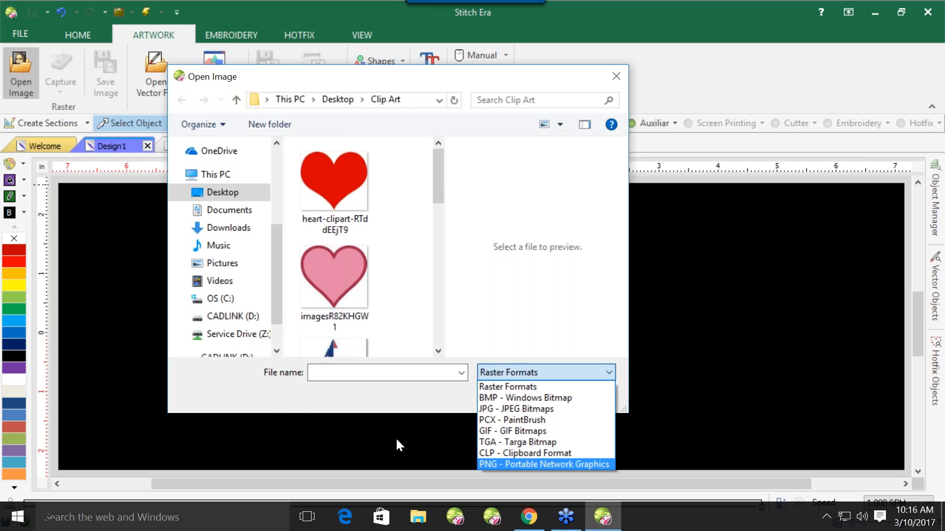
left_click(421, 187)
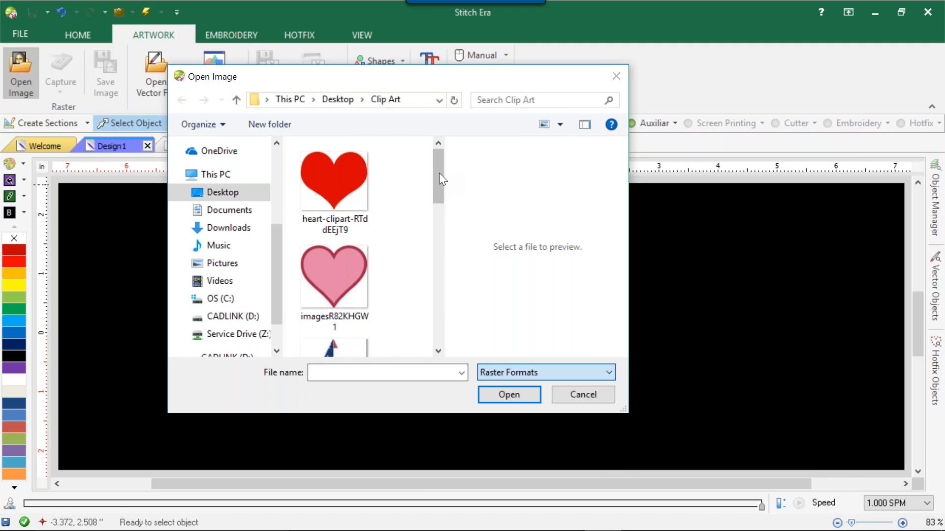
left_click(437, 251)
left_click(436, 254)
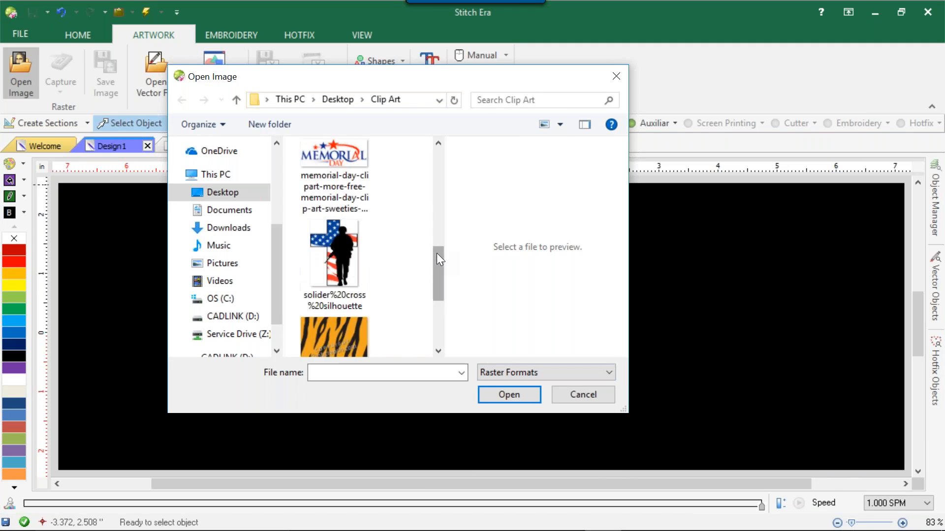
left_click(436, 320)
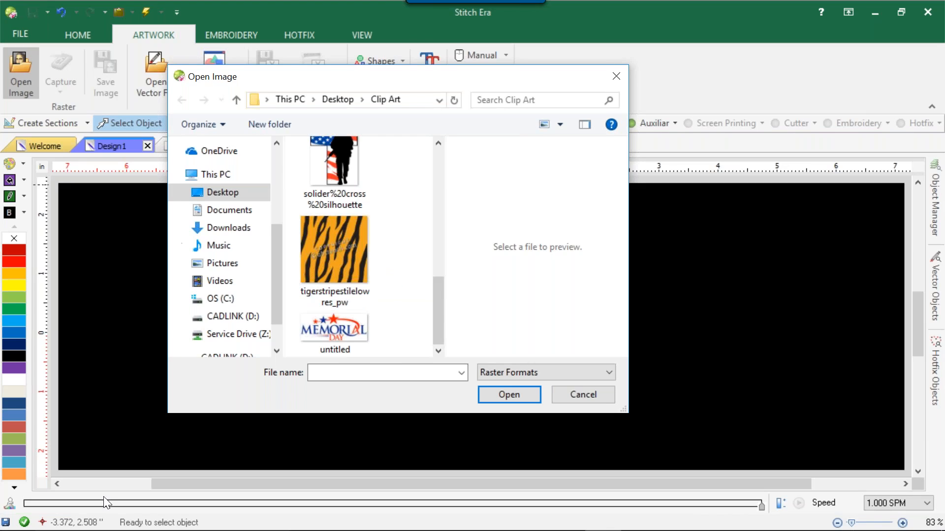
Step: Examine the file type, size and pixel dimensions in the properties of tigerstripestilelowres_pw, and close them without changes
left_click(316, 242)
right_click(316, 241)
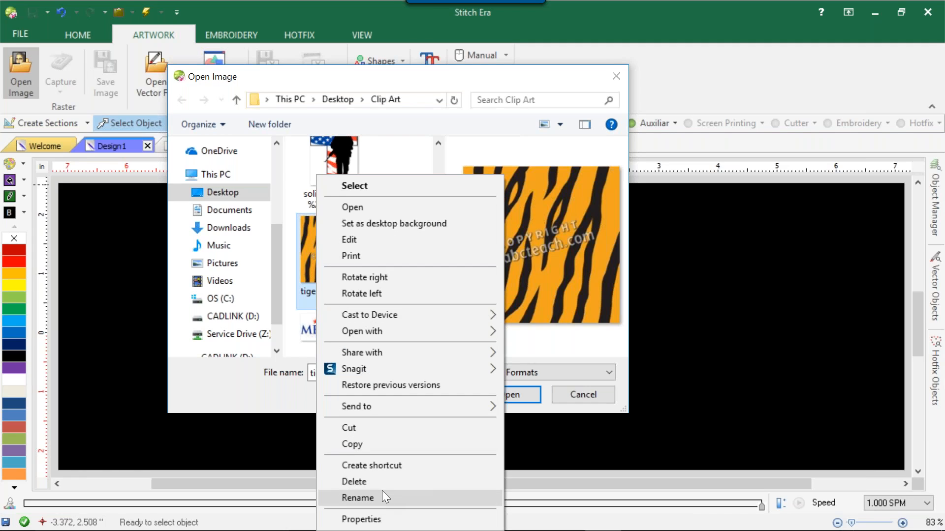
left_click(375, 518)
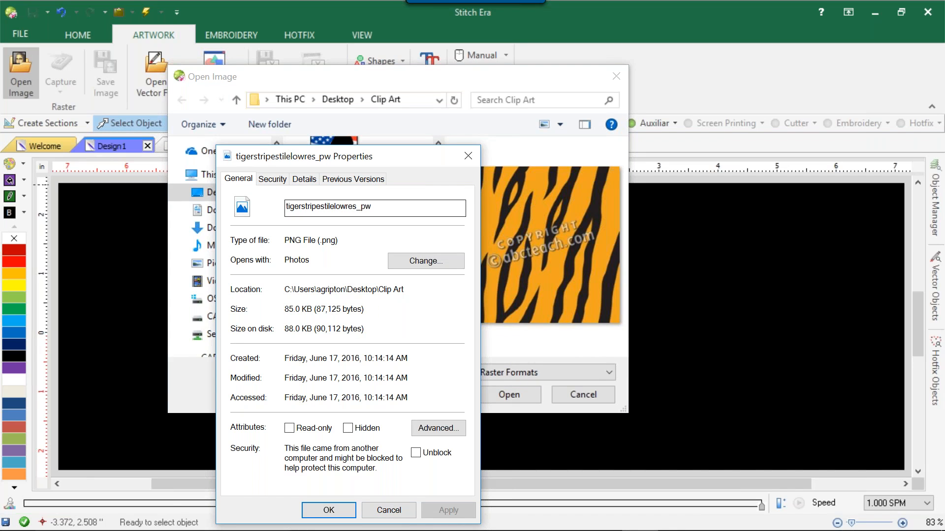
left_click_drag(354, 156, 369, 64)
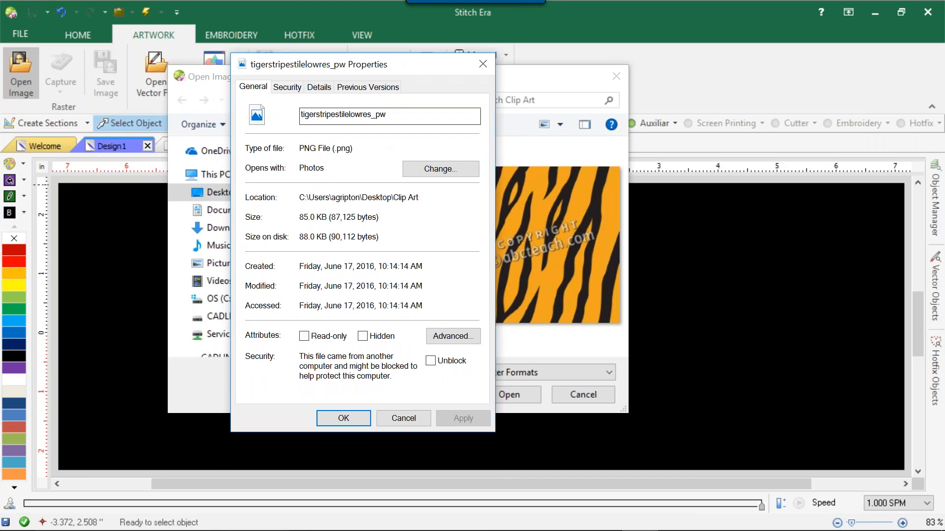
left_click(319, 87)
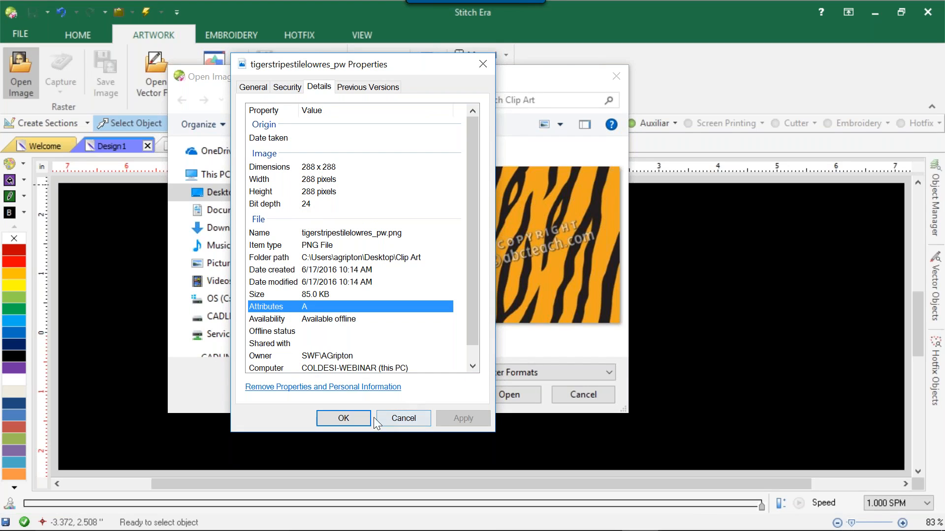
left_click(412, 418)
Step: Open the tigerstripestilelowres_pw image in the design and examine the edges of its stripes up close
left_click(508, 394)
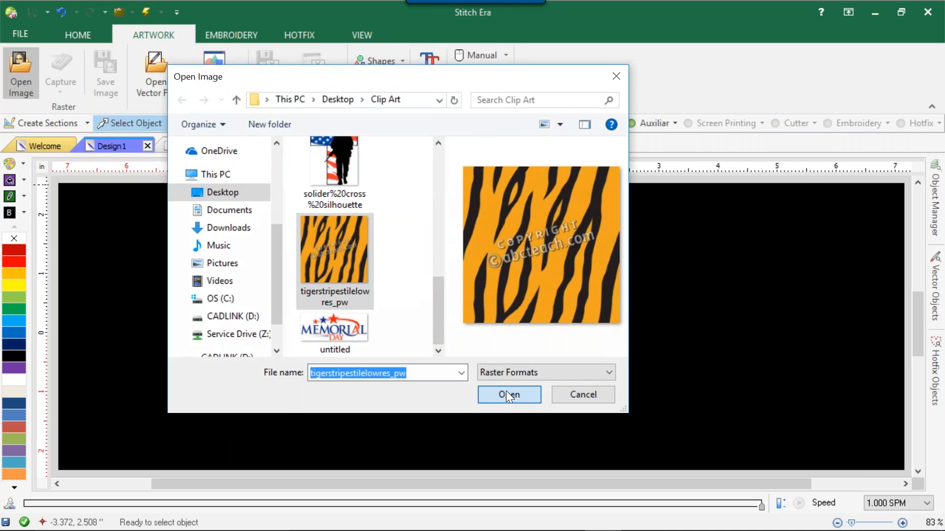
scroll(377, 255, "up", 8)
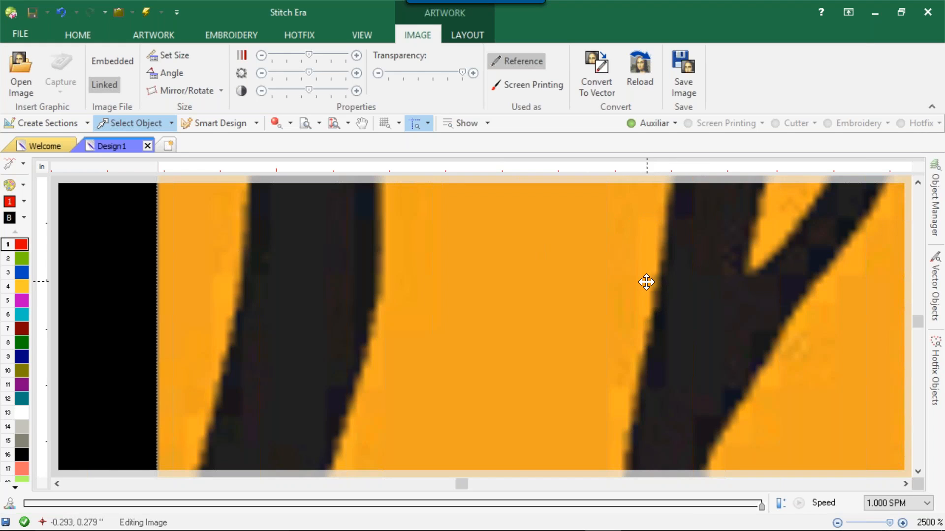
scroll(541, 290, "down", 3)
scroll(610, 272, "down", 2)
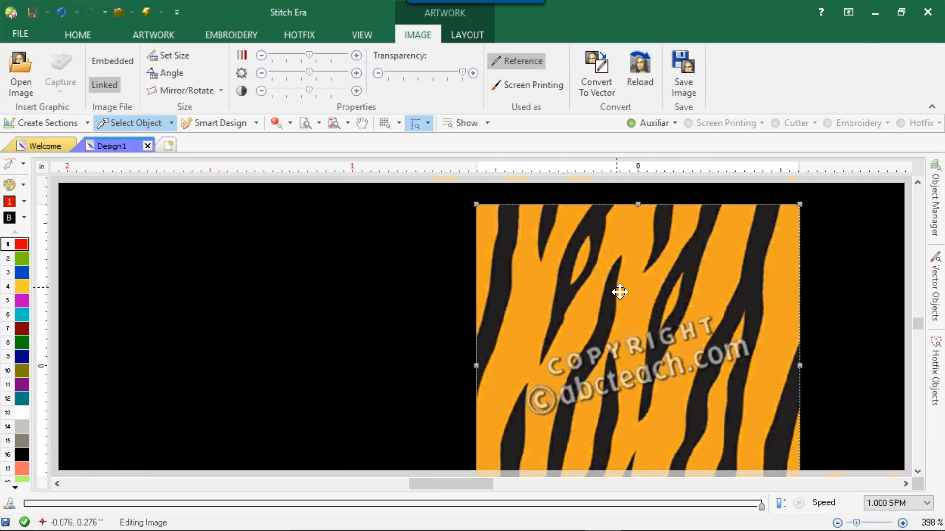
scroll(679, 301, "up", 4)
scroll(679, 301, "up", 2)
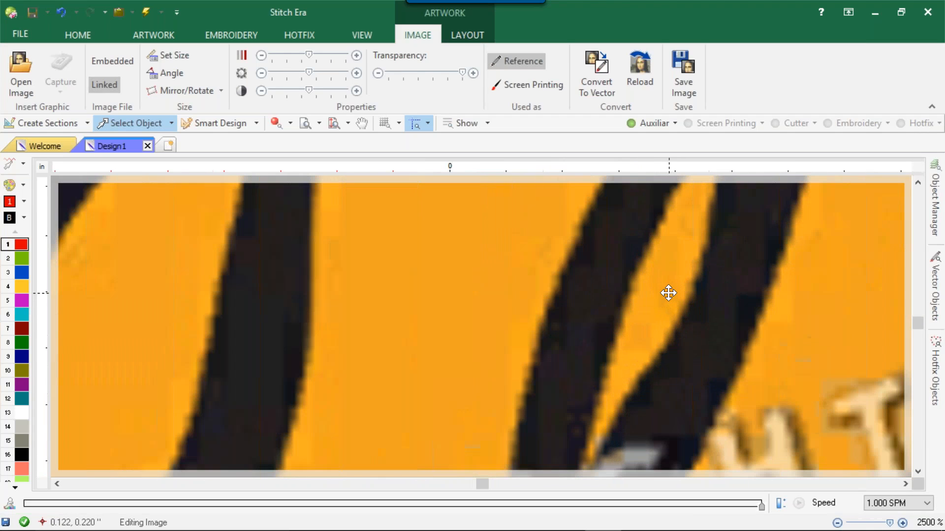
scroll(619, 304, "down", 5)
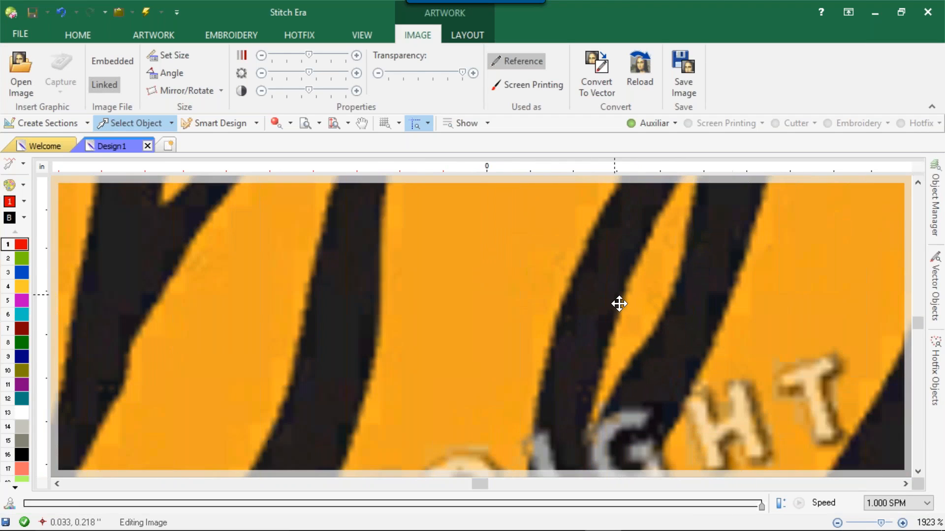
scroll(704, 404, "up", 5)
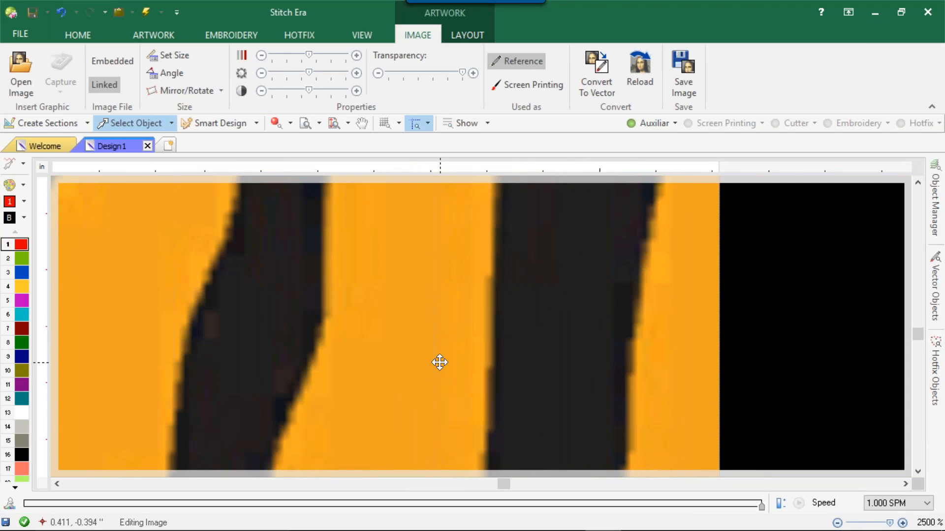
Step: Delete the tiger-stripe image from the design and insert the memorial-day picture with three stars from the raster images catalog
scroll(438, 363, "down", 5)
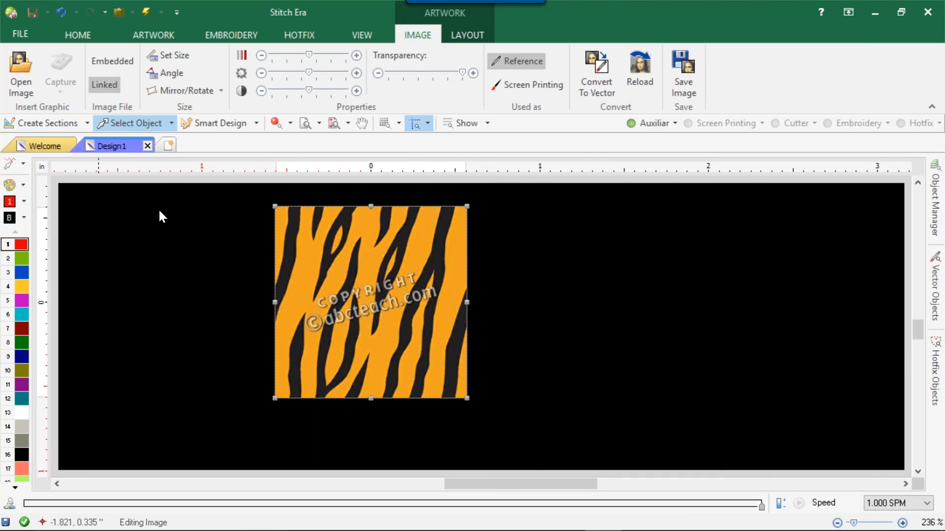
key("Delete")
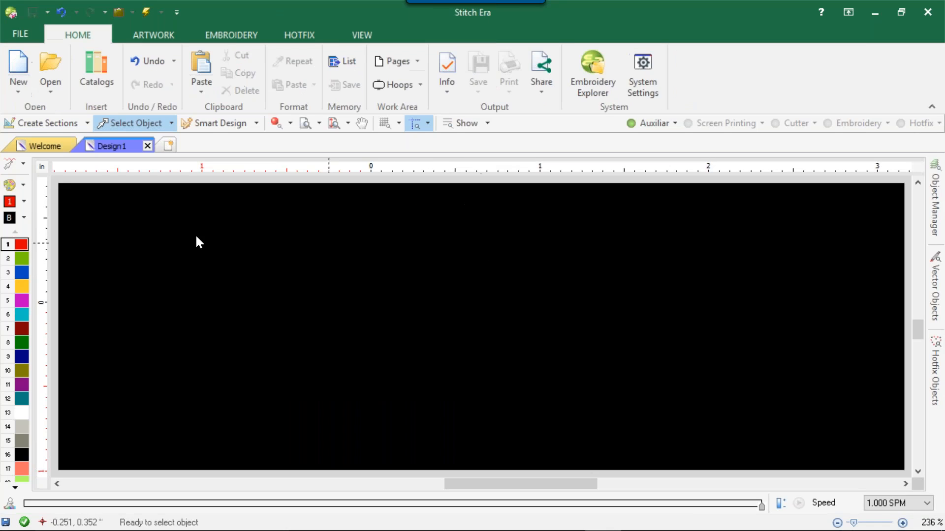
left_click(106, 59)
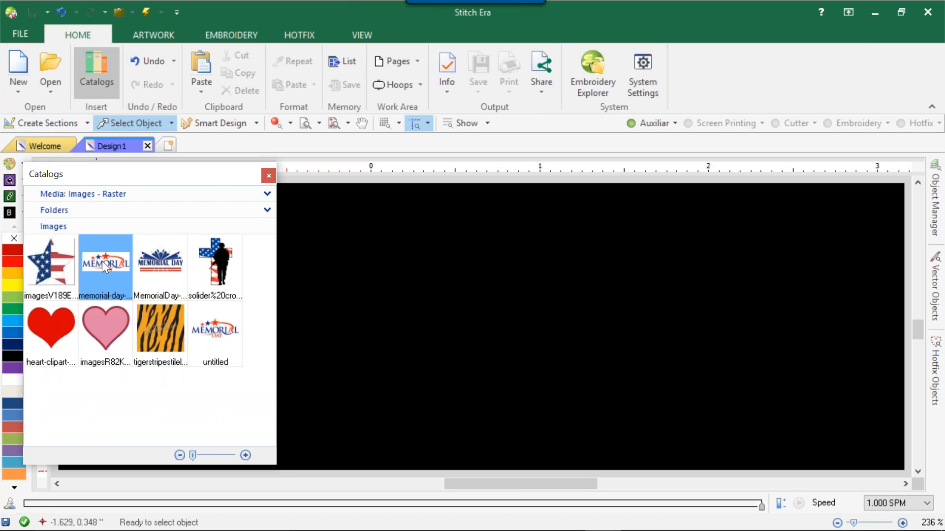
left_click_drag(102, 261, 522, 318)
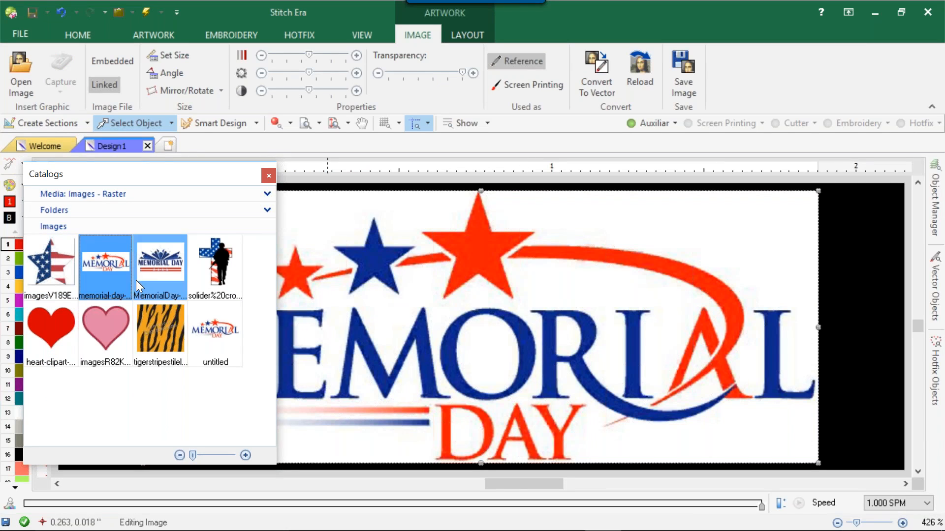
left_click(271, 175)
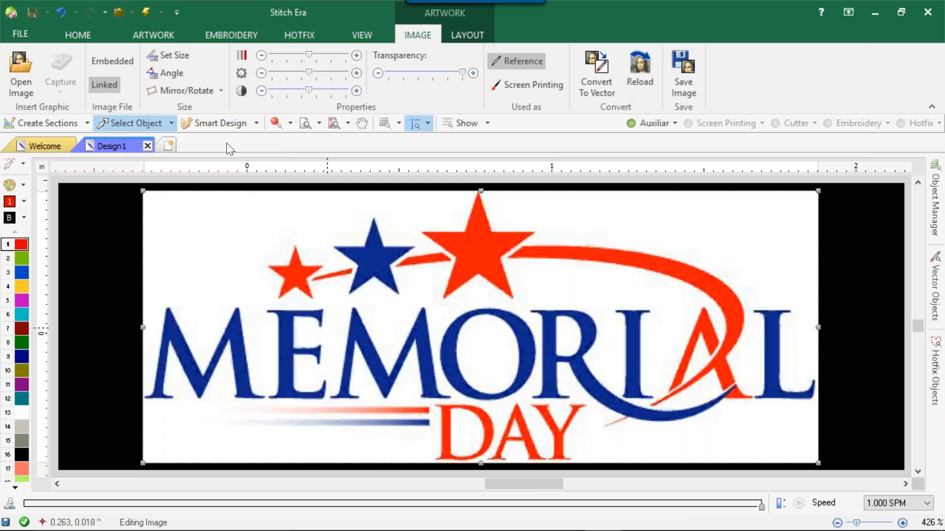
Step: Examine the pixel dimensions and resolution in the file properties of the memorial-day-clipart image in the Clip Art folder
left_click(158, 34)
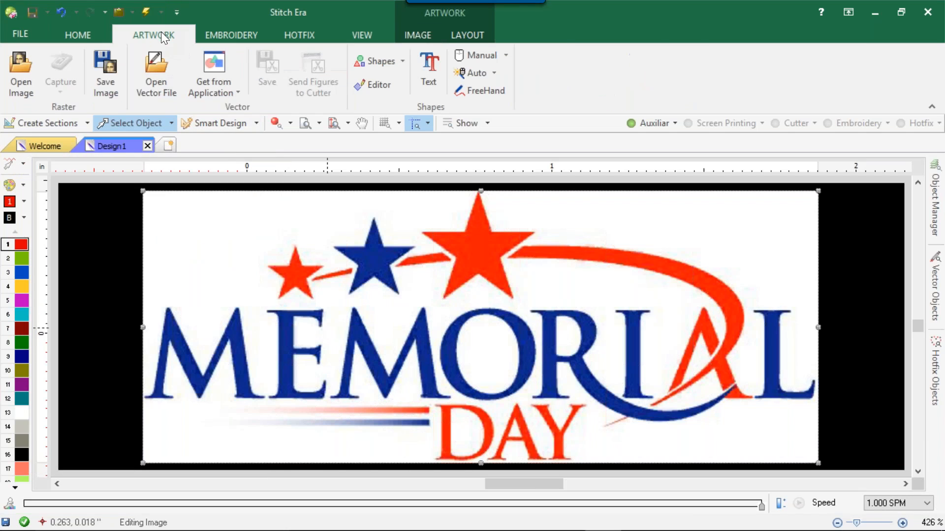
left_click(22, 82)
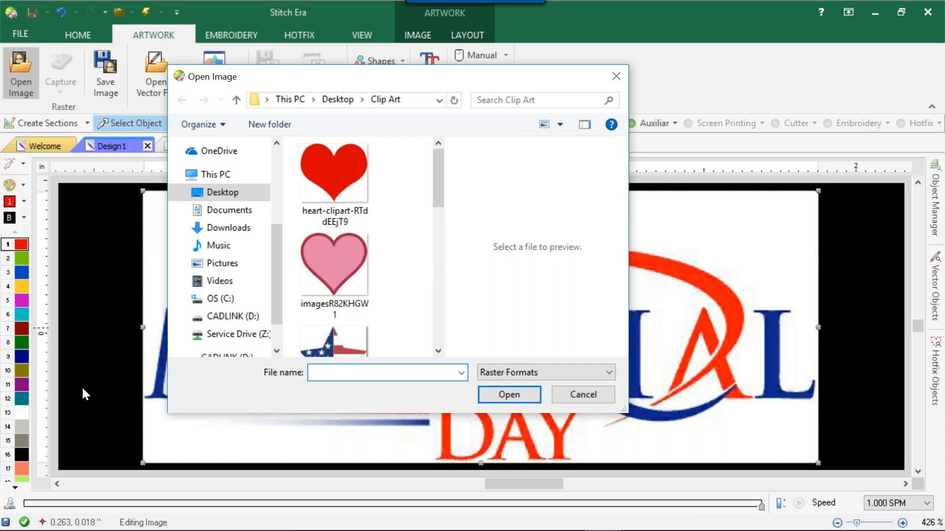
left_click_drag(450, 272, 577, 272)
left_click(395, 297)
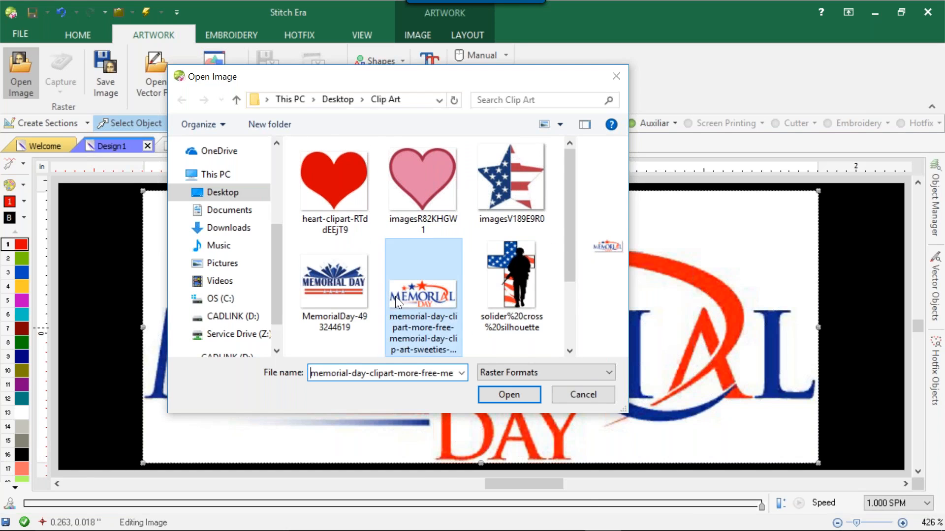
right_click(394, 296)
left_click(469, 520)
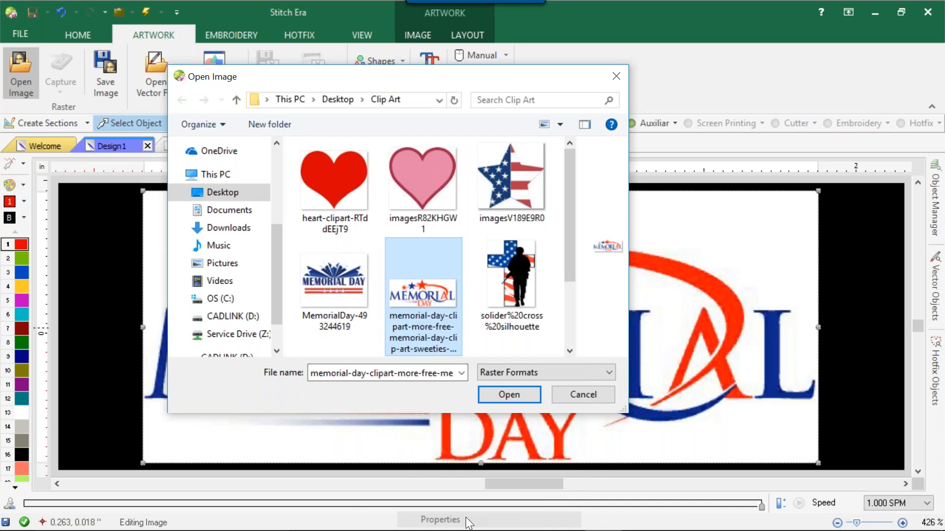
left_click(358, 180)
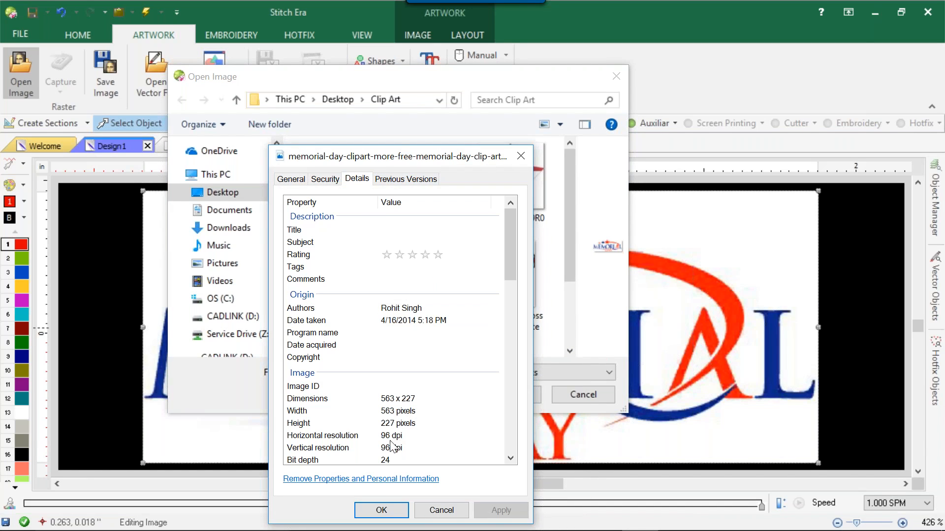
left_click(382, 510)
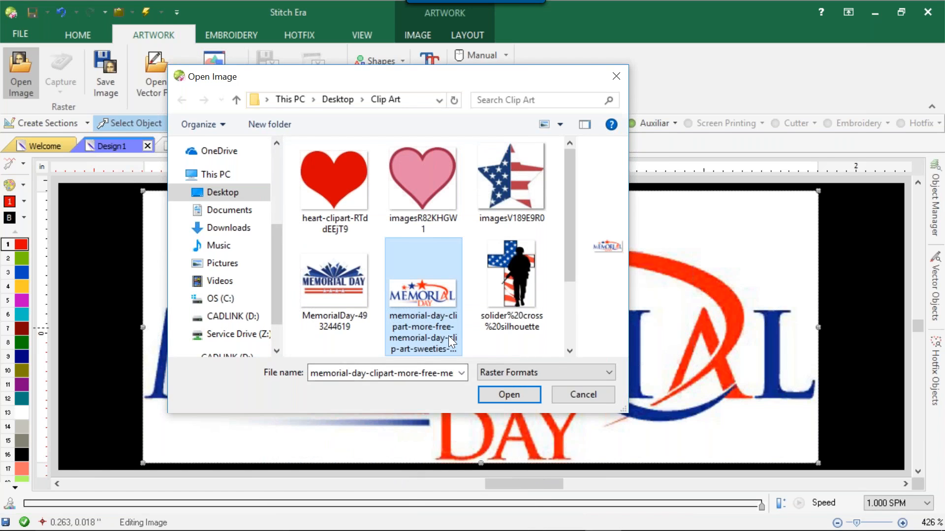
Step: Open the memorial-day-clipart image in the design, move it up and to the left, and delete the earlier copy inserted from the catalog
left_click(530, 398)
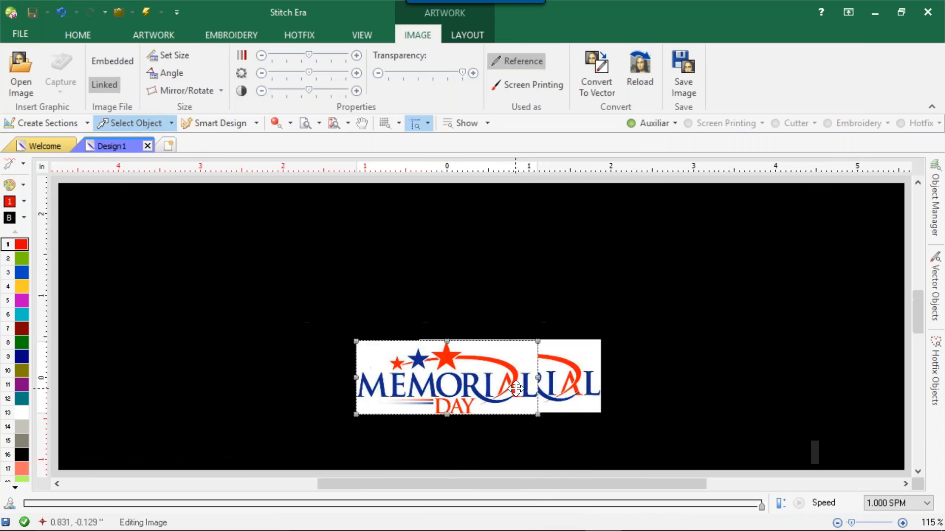
left_click_drag(515, 389, 382, 298)
left_click(554, 361)
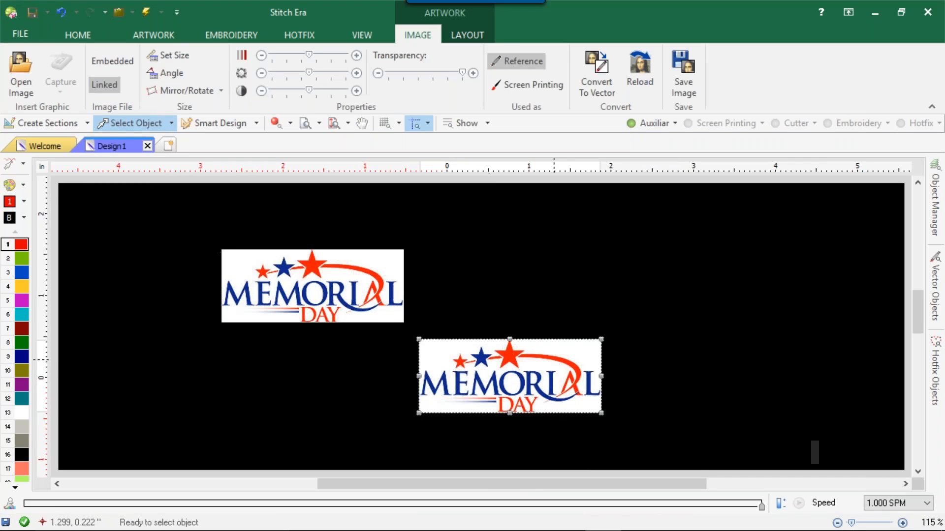
key("Delete")
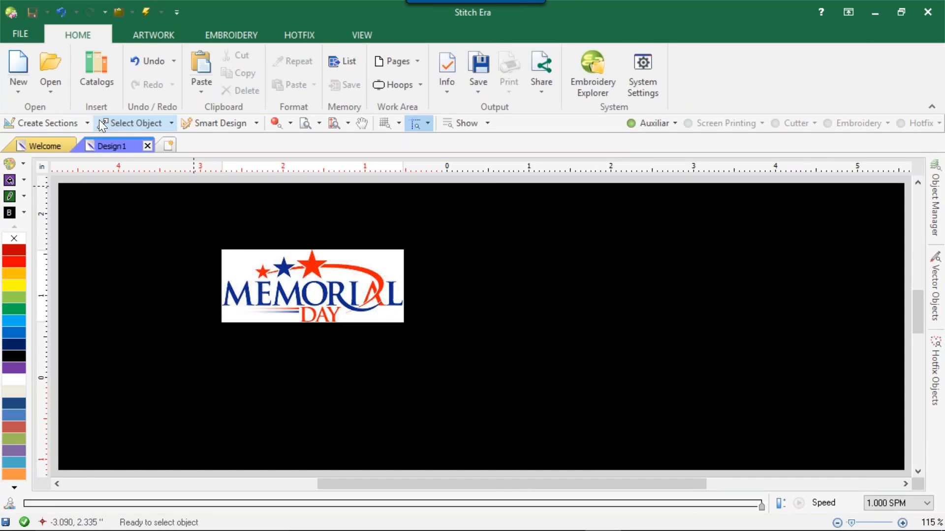
Step: Examine the edges and stray colour pixels around the letters of the Memorial Day image up close
scroll(295, 225, "up", 4)
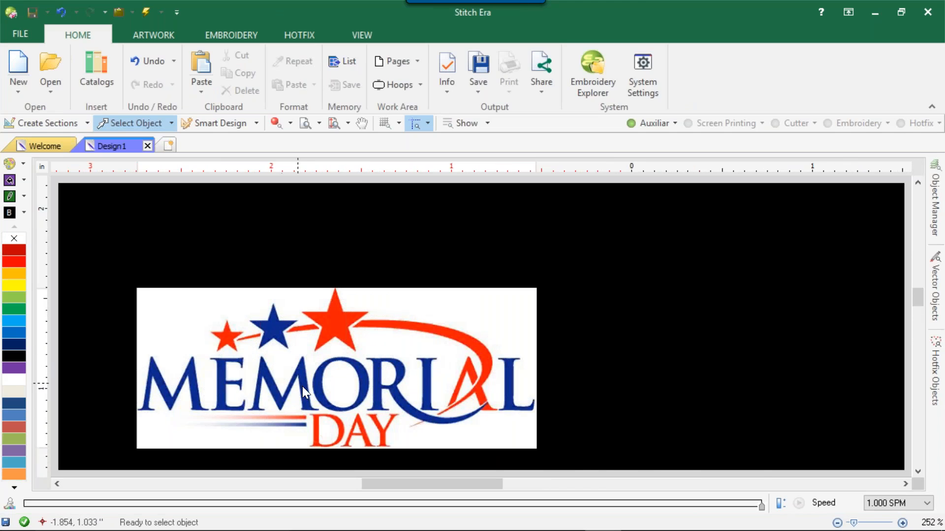
scroll(303, 388, "up", 5)
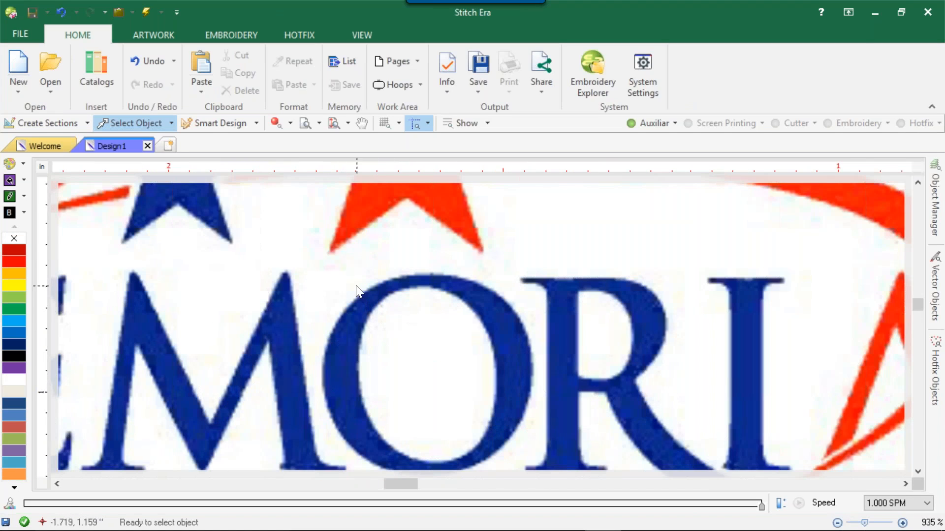
scroll(350, 284, "up", 3)
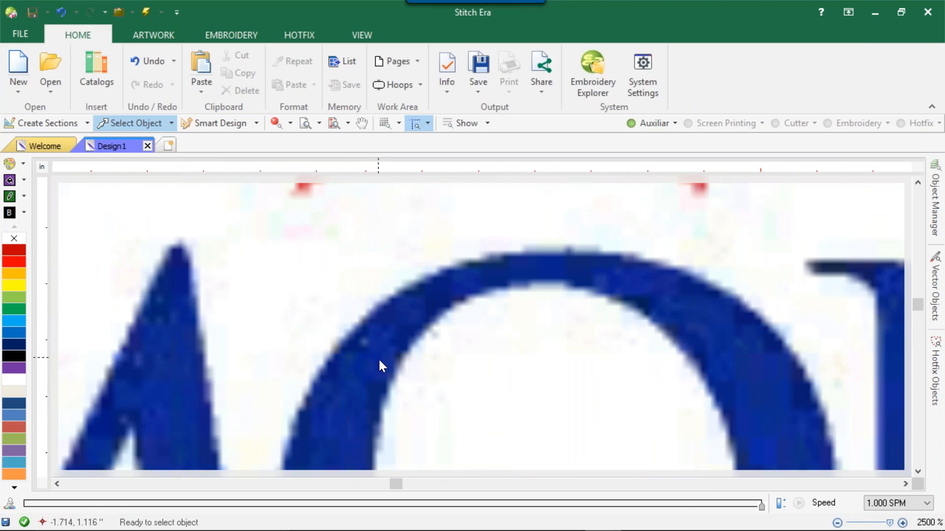
scroll(385, 354, "down", 1)
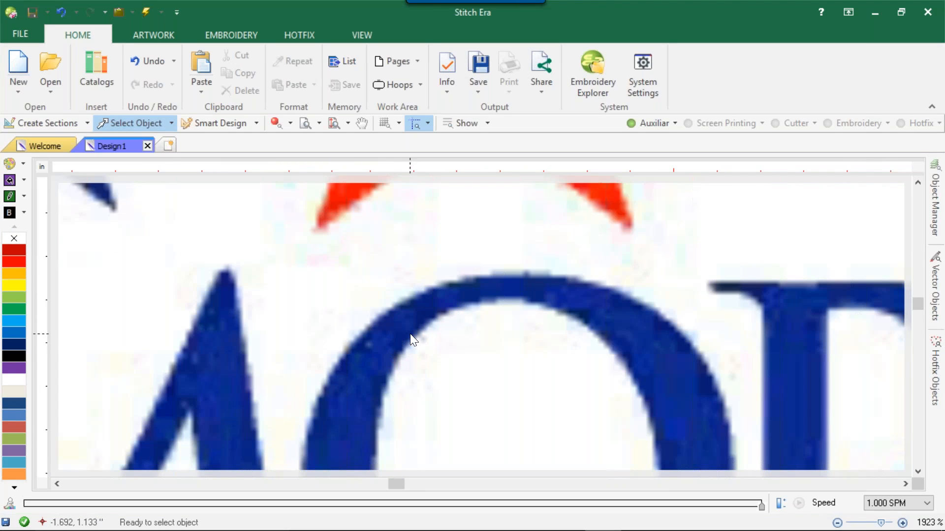
scroll(415, 323, "up", 1)
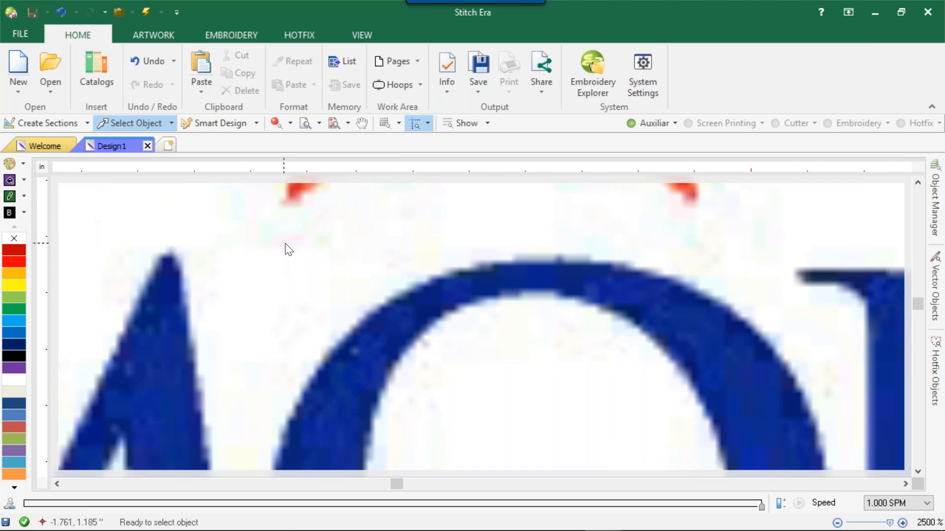
scroll(297, 259, "down", 5)
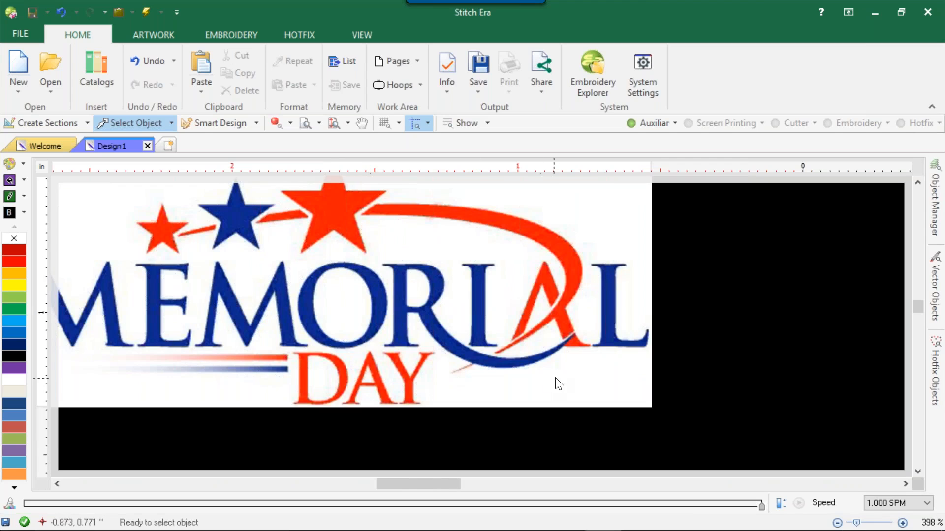
scroll(555, 382, "up", 2)
scroll(567, 354, "down", 4)
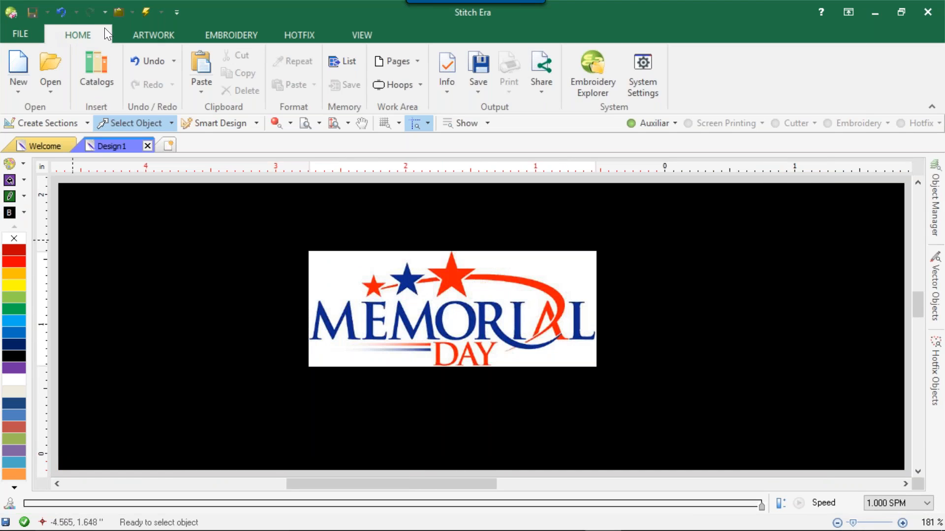
Step: Examine the pixel dimensions, file type and size in the properties of the untitled image in the Clip Art folder
left_click(167, 34)
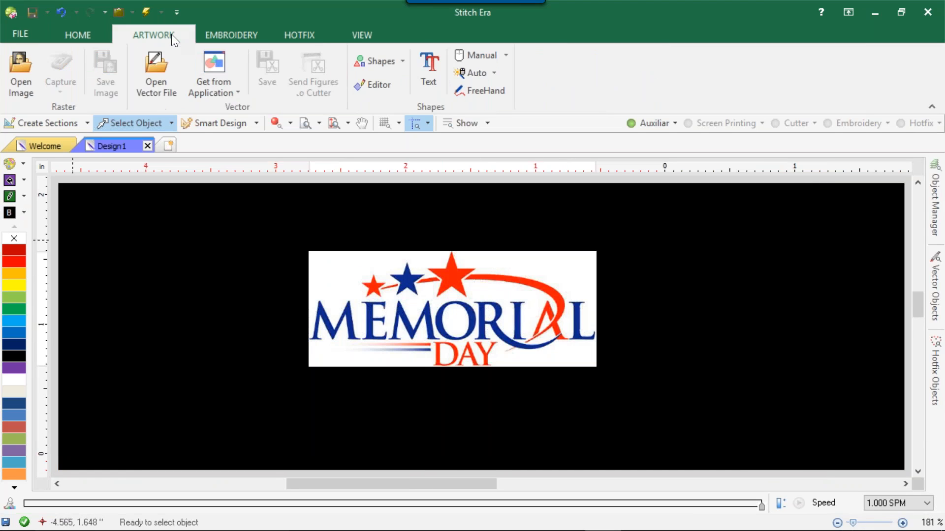
left_click(163, 65)
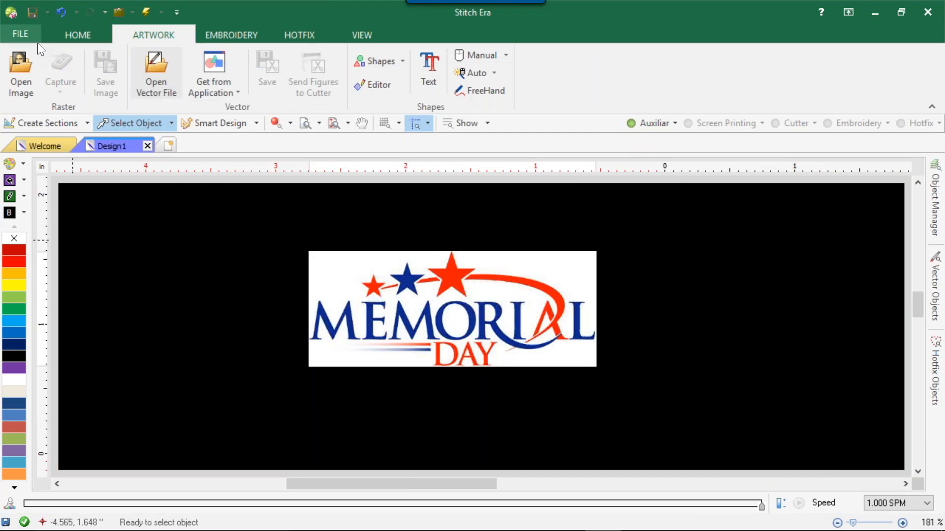
left_click(21, 74)
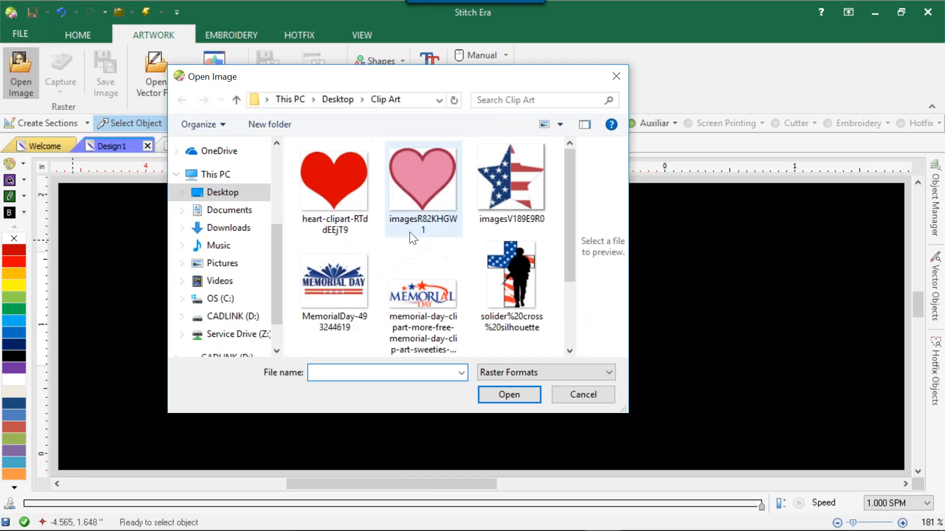
left_click(476, 241)
scroll(471, 239, "down", 3)
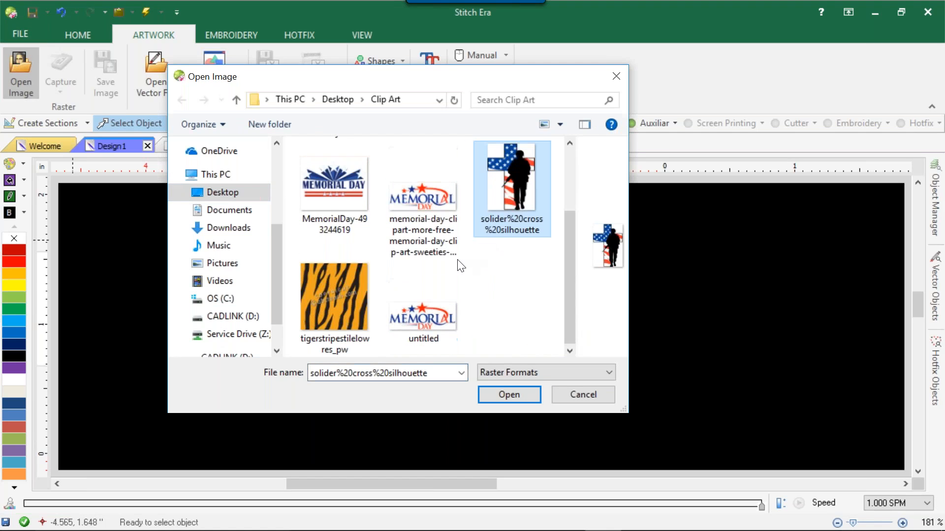
right_click(422, 319)
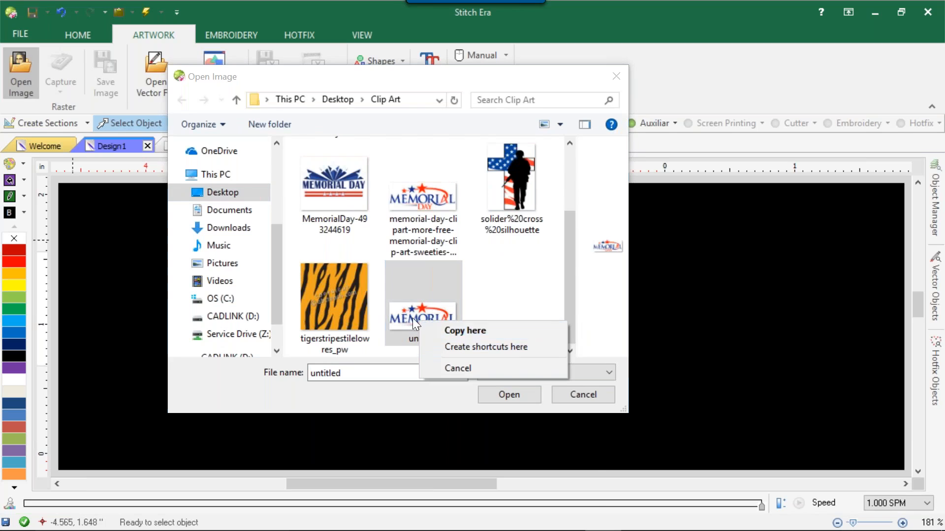
right_click(410, 316)
left_click(462, 517)
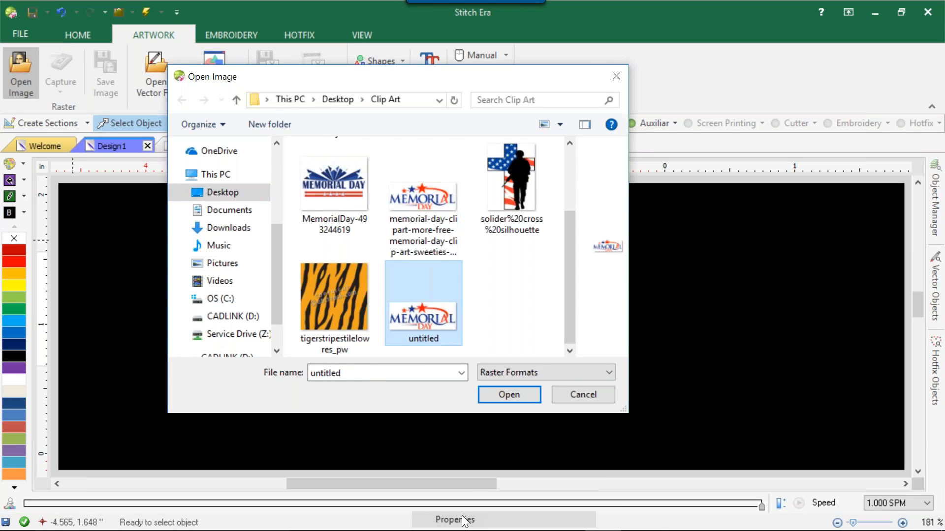
left_click(369, 182)
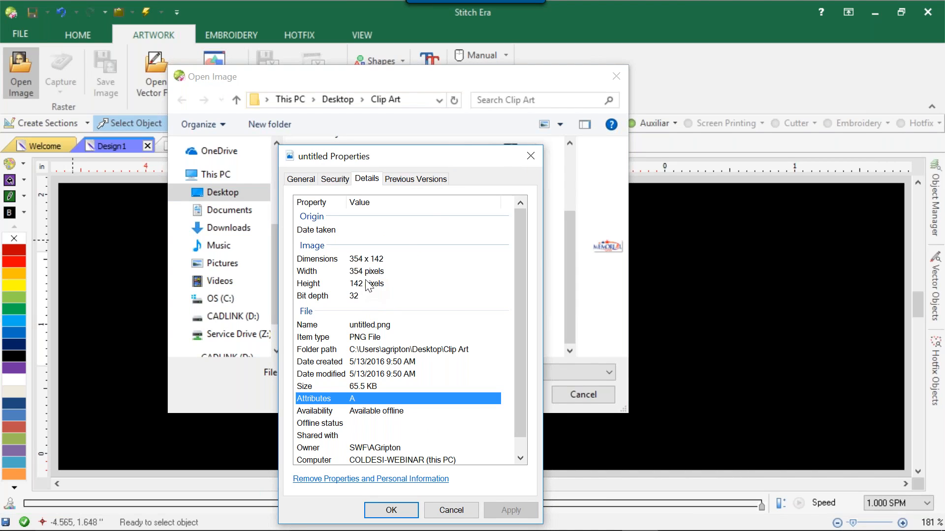
left_click(386, 511)
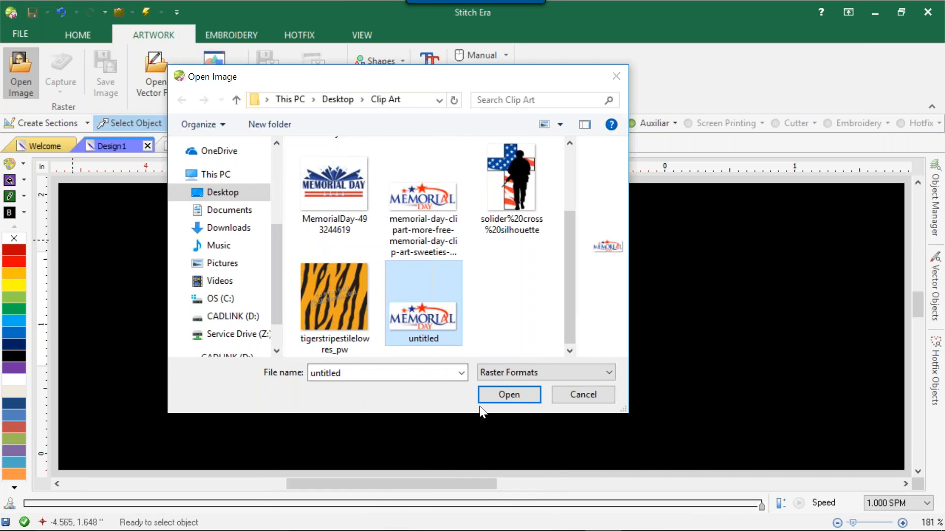
Step: Open the untitled image in the design and place it directly to the right of the larger Memorial Day picture
left_click(505, 393)
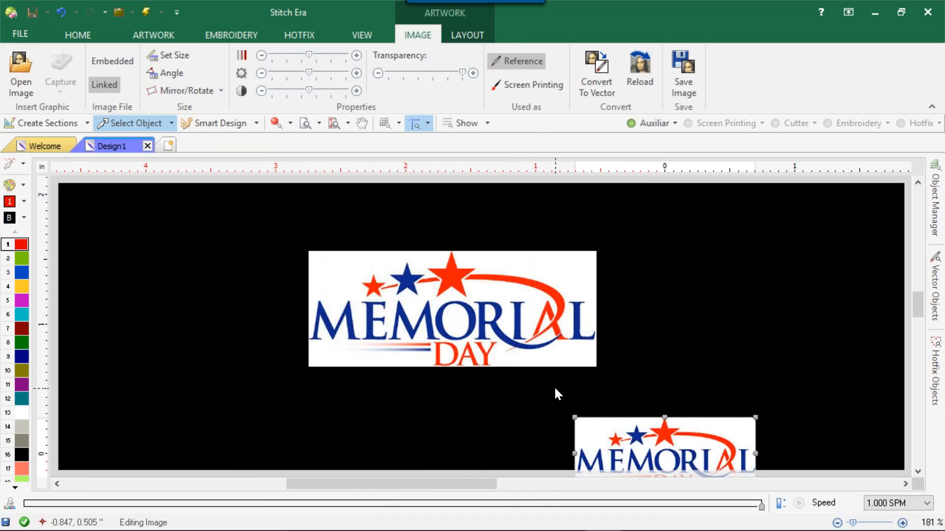
scroll(556, 393, "down", 3)
left_click_drag(621, 411, 636, 322)
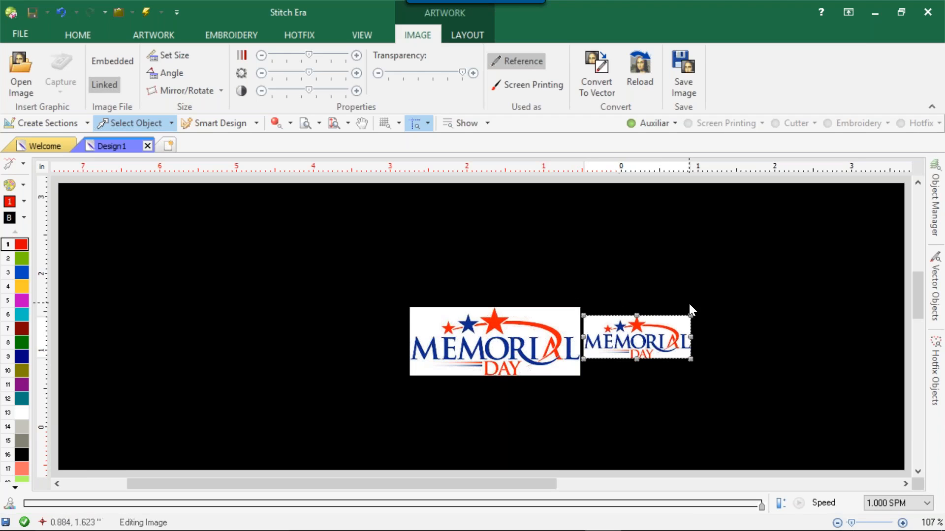
Step: Move the smaller Memorial Day image over the larger one, just below its big red star, and compare their edges up close
scroll(689, 305, "up", 4)
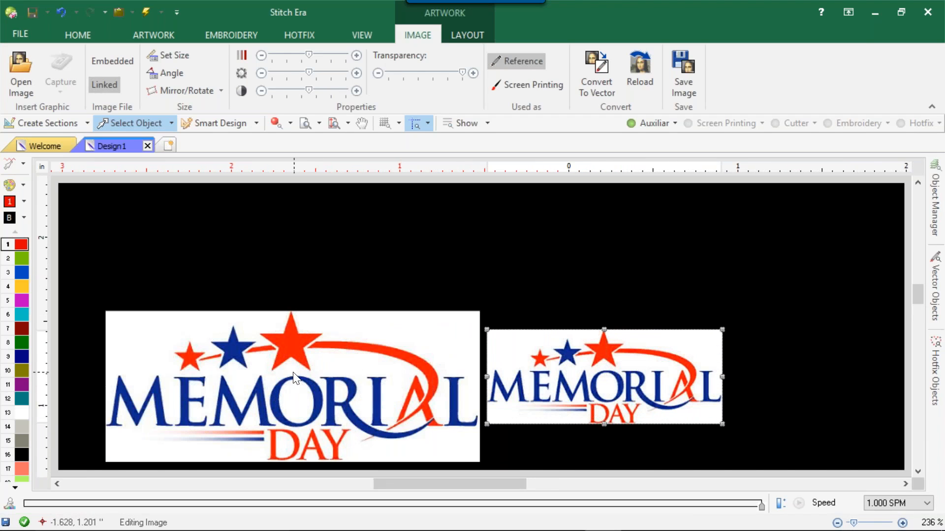
scroll(294, 378, "up", 3)
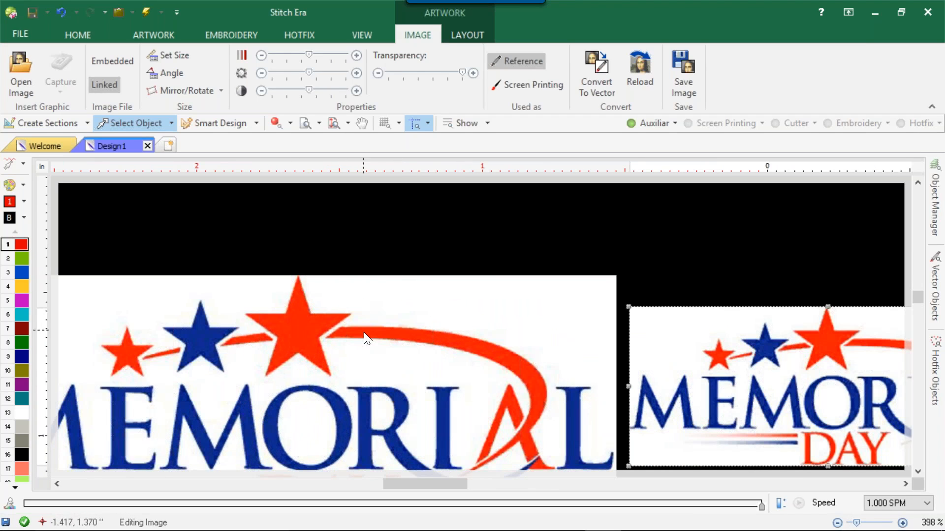
left_click_drag(669, 360, 155, 413)
scroll(327, 410, "up", 9)
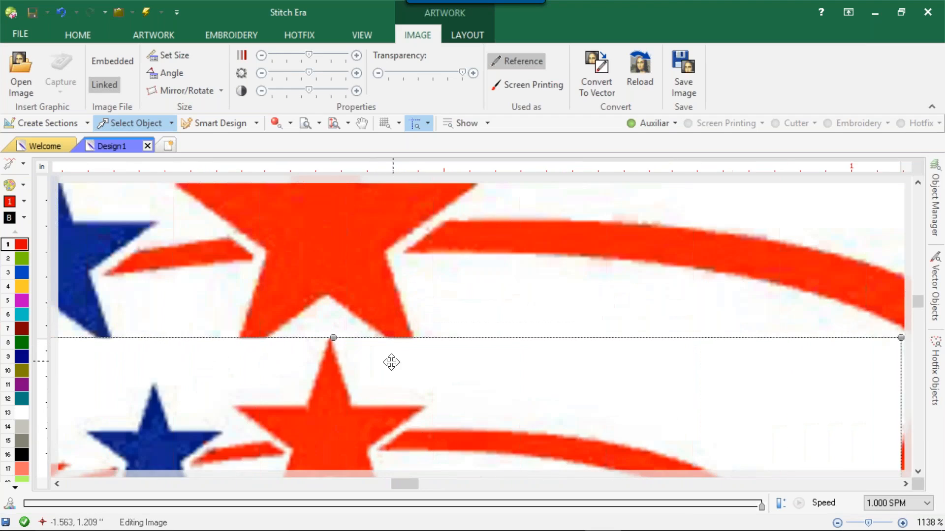
scroll(328, 410, "up", 1)
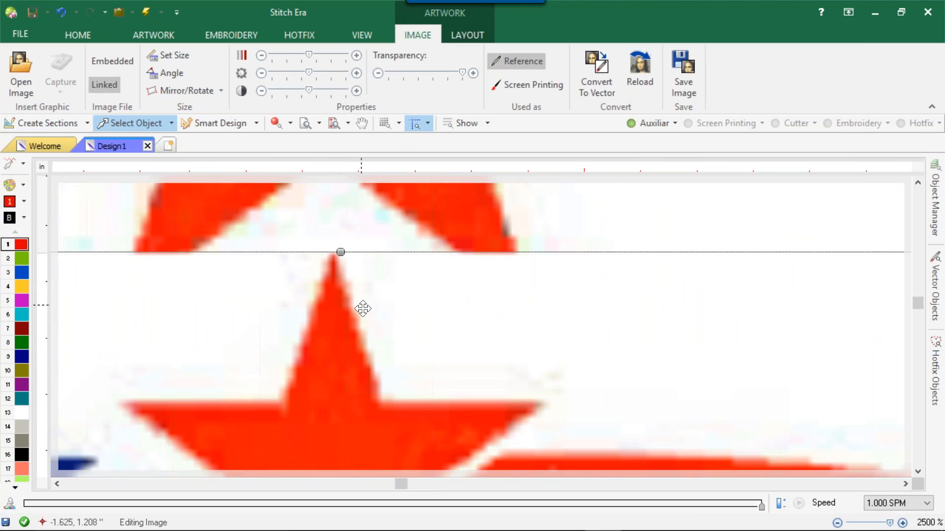
Step: Examine the edges of the big red star in the larger Memorial Day image up close
scroll(373, 318, "down", 6)
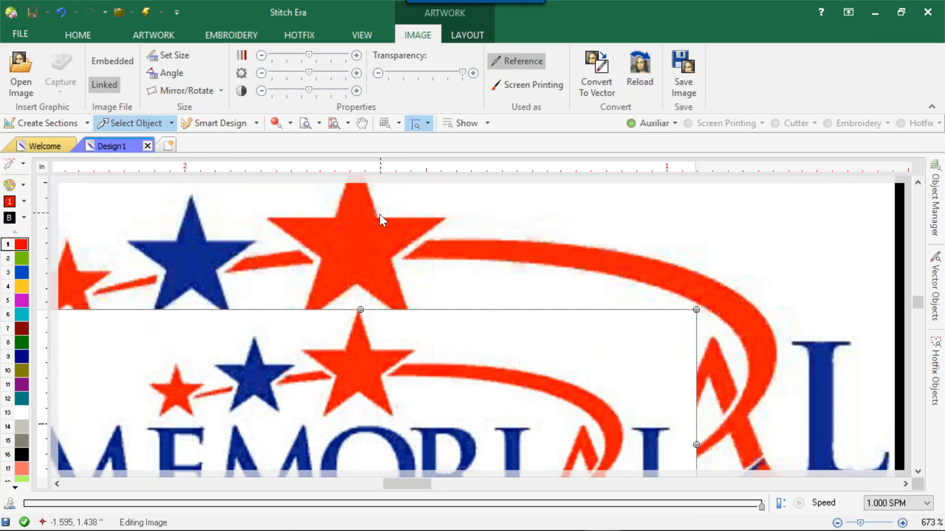
scroll(374, 201, "down", 1)
scroll(370, 188, "up", 6)
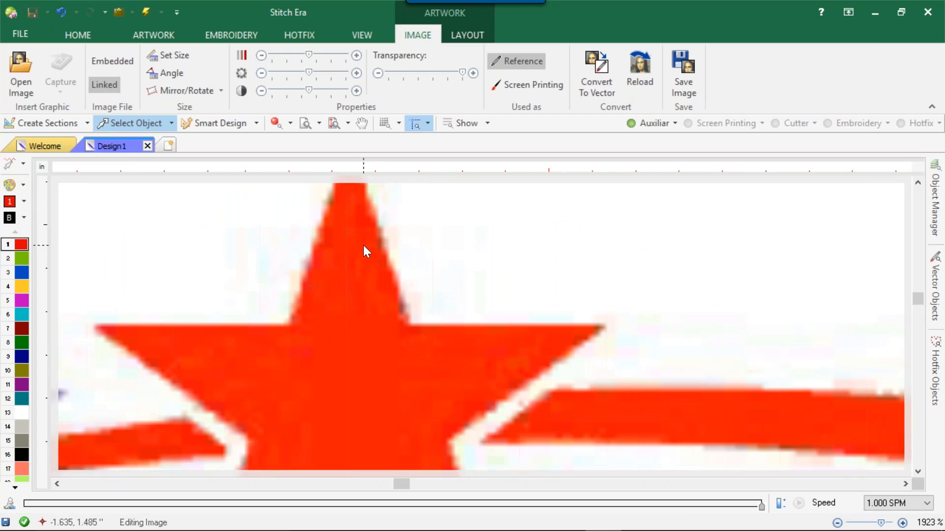
left_click(362, 123)
left_click_drag(388, 232, 395, 282)
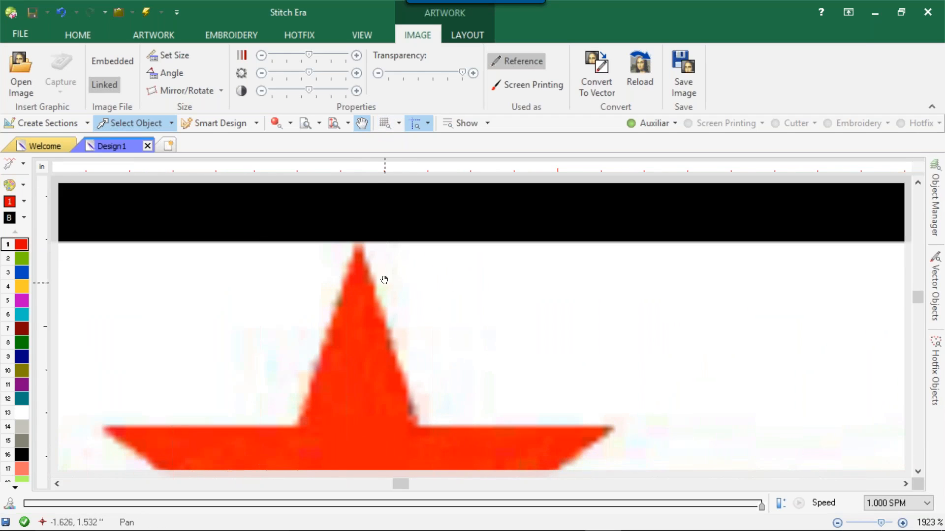
left_click(364, 124)
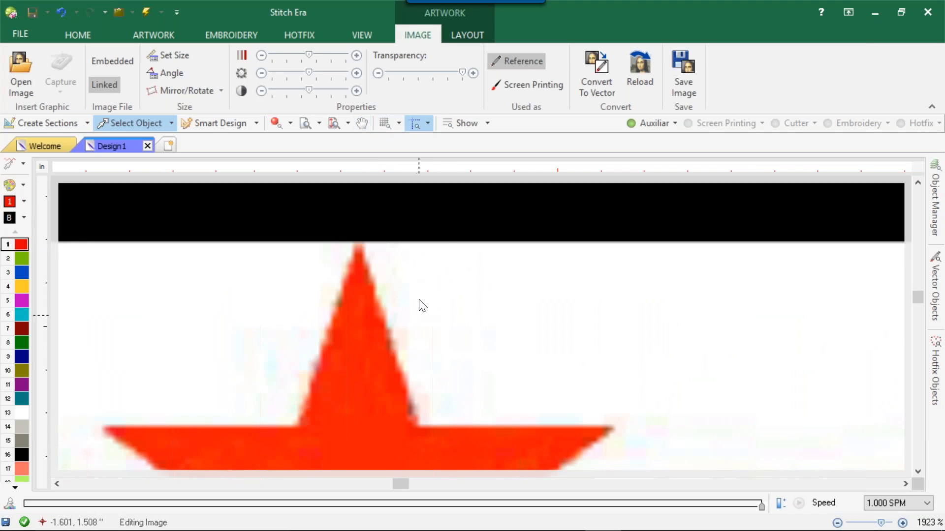
key("Escape")
scroll(364, 329, "up", 1)
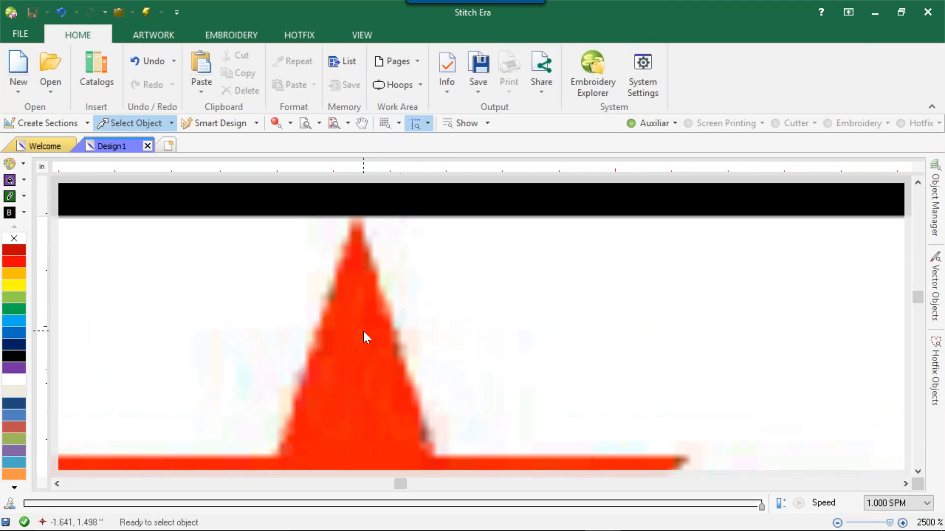
scroll(384, 332, "down", 10)
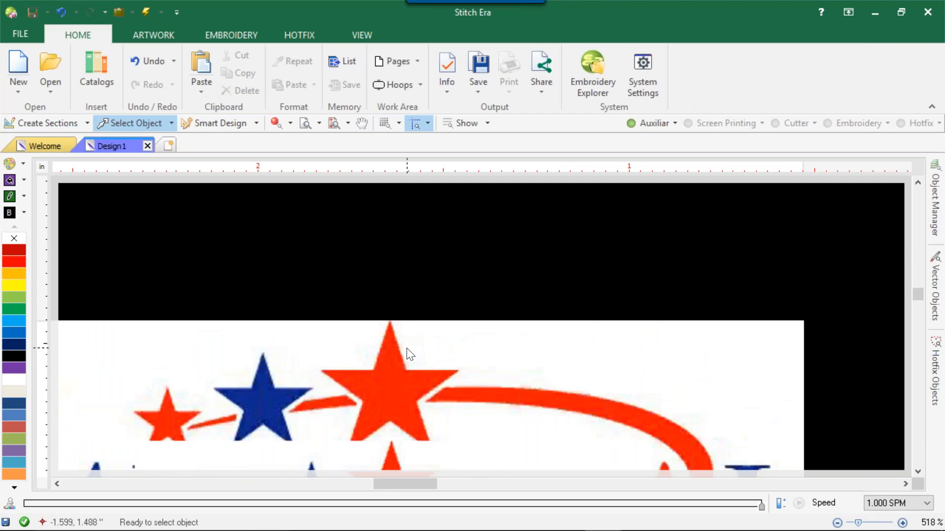
Step: Move the smaller Memorial Day image up and away from the larger one, and delete both images from the design
scroll(412, 360, "down", 2)
left_click(426, 388)
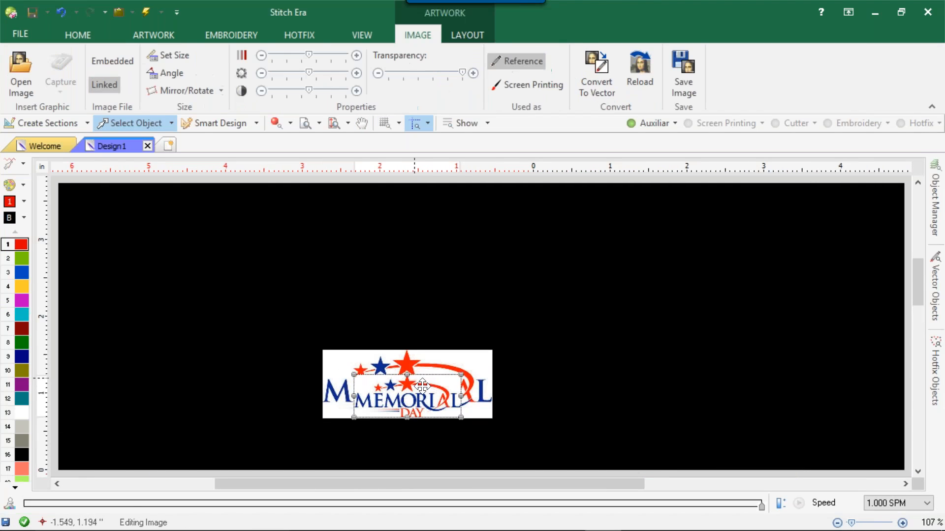
left_click_drag(426, 388, 609, 316)
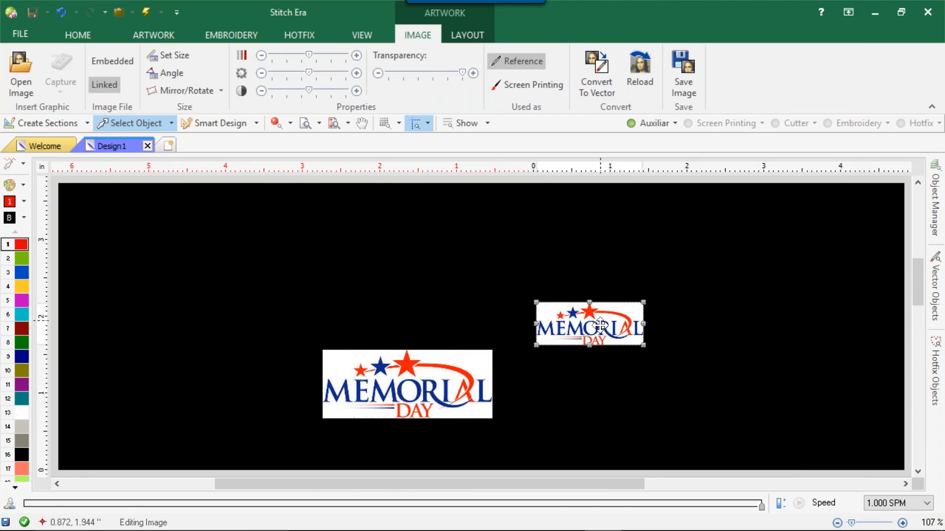
left_click(563, 368)
left_click_drag(249, 278, 740, 430)
key("Delete")
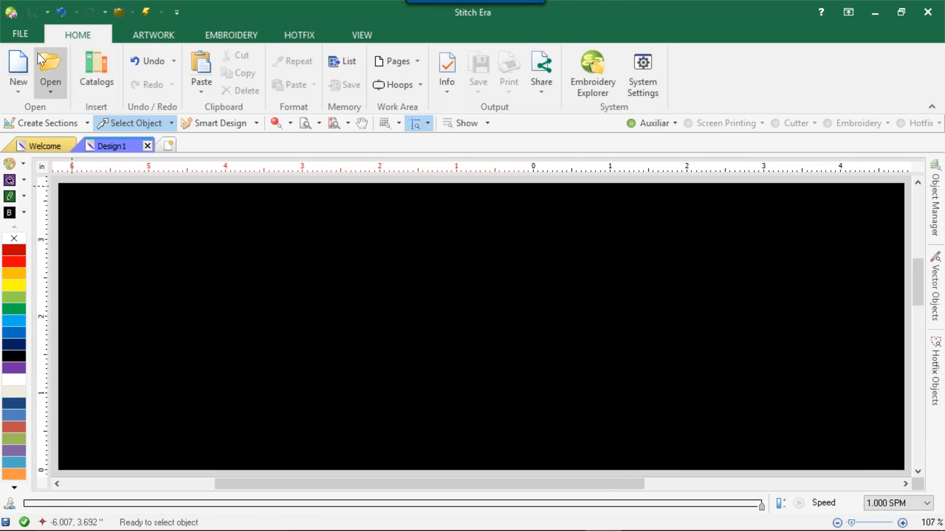
Step: Examine the file type, size and pixel dimensions in the properties of the solider%20cross%20silhouette image in the Clip Art folder
left_click(140, 32)
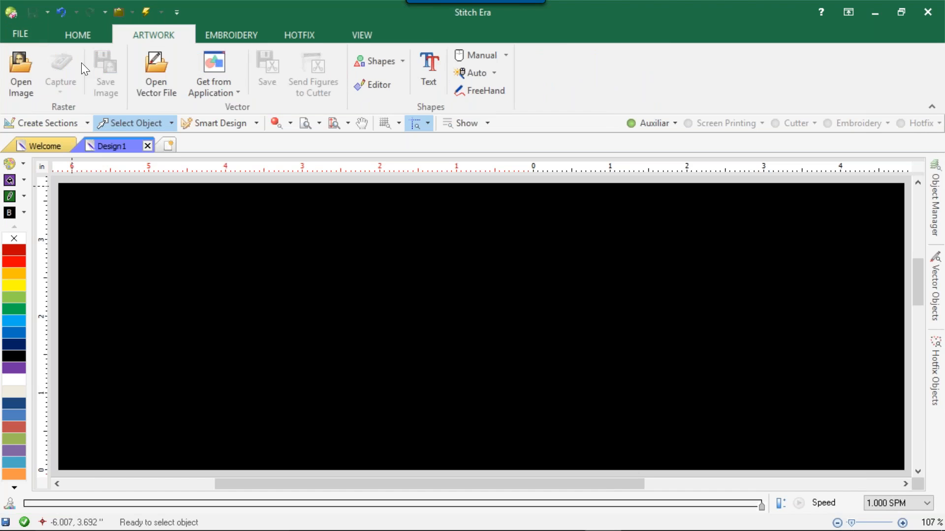
left_click(13, 76)
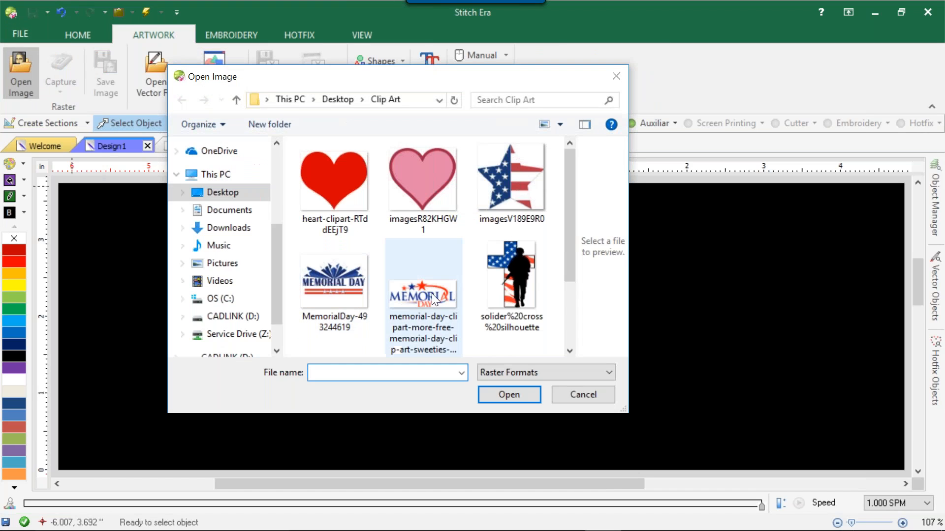
right_click(530, 274)
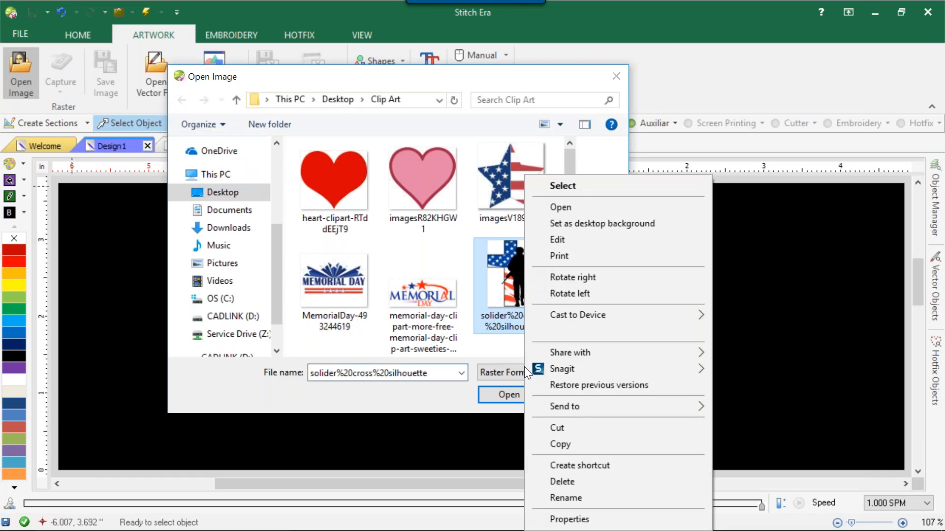
left_click(549, 520)
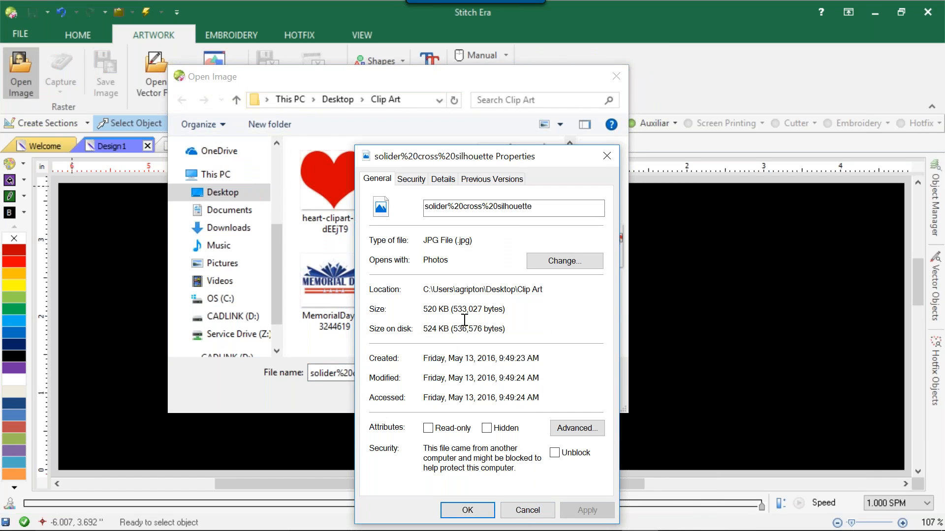
left_click(453, 180)
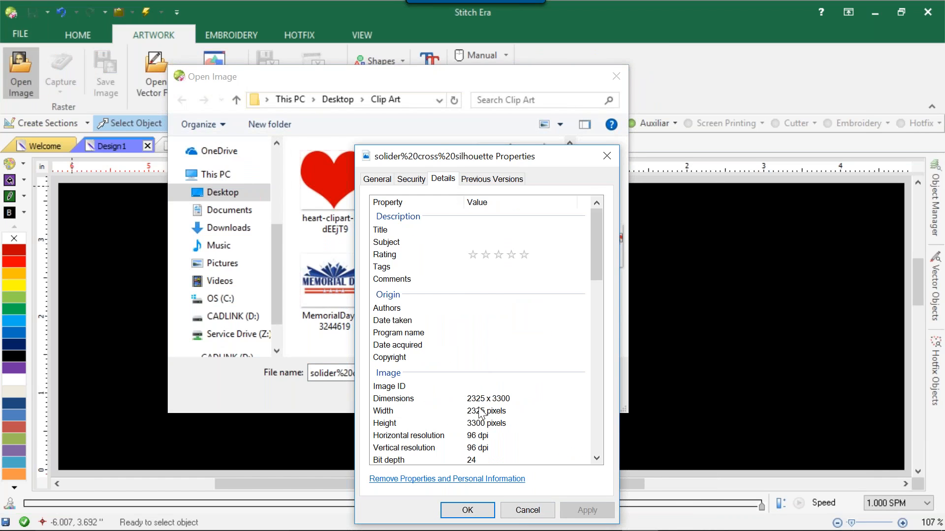
left_click(531, 512)
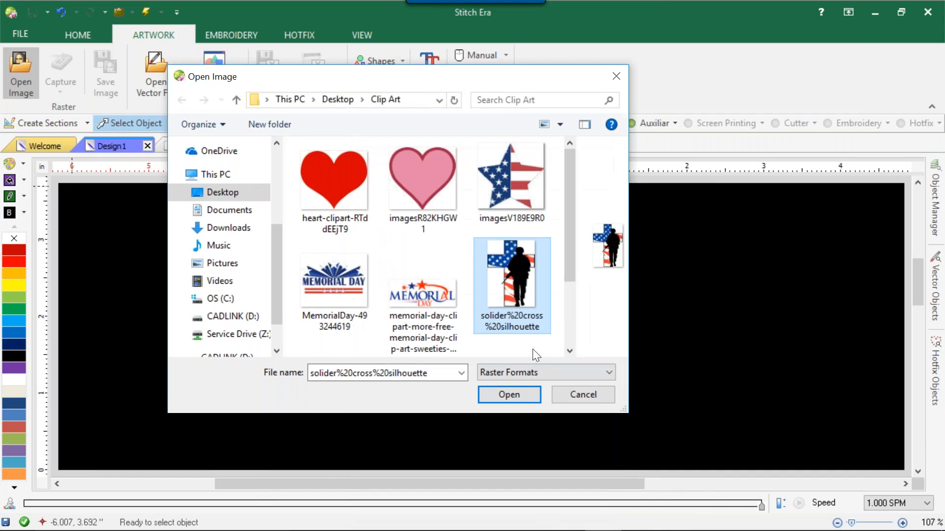
Step: Examine the file type, size and pixel dimensions in the properties of the pink heart image imagesR82KHGW1
right_click(417, 181)
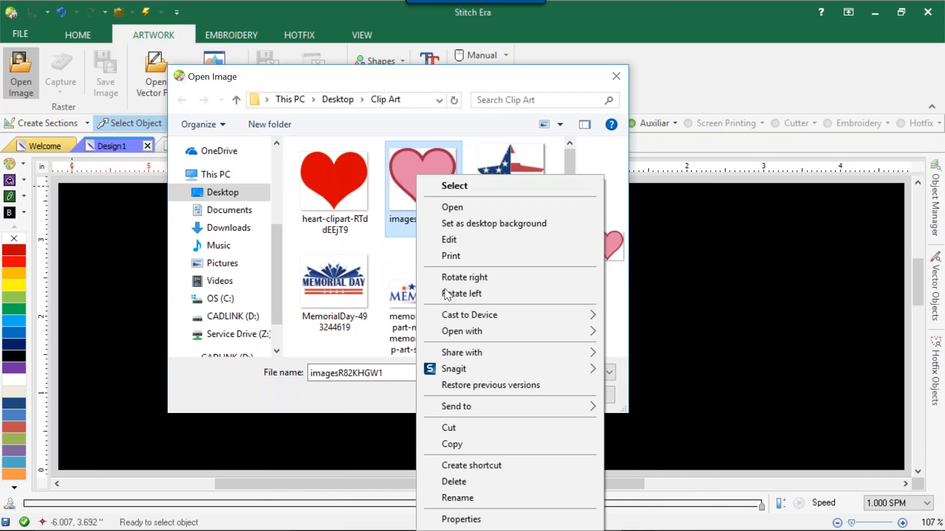
left_click(462, 519)
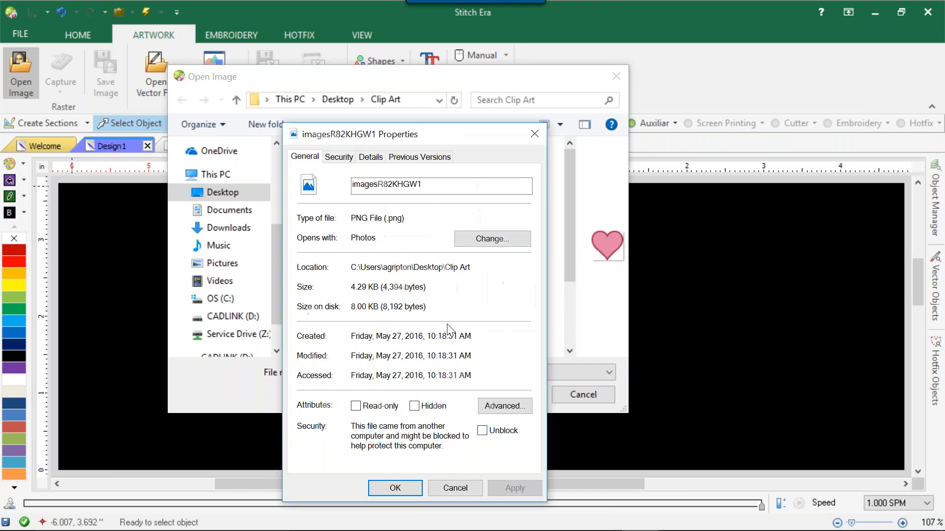
left_click(372, 157)
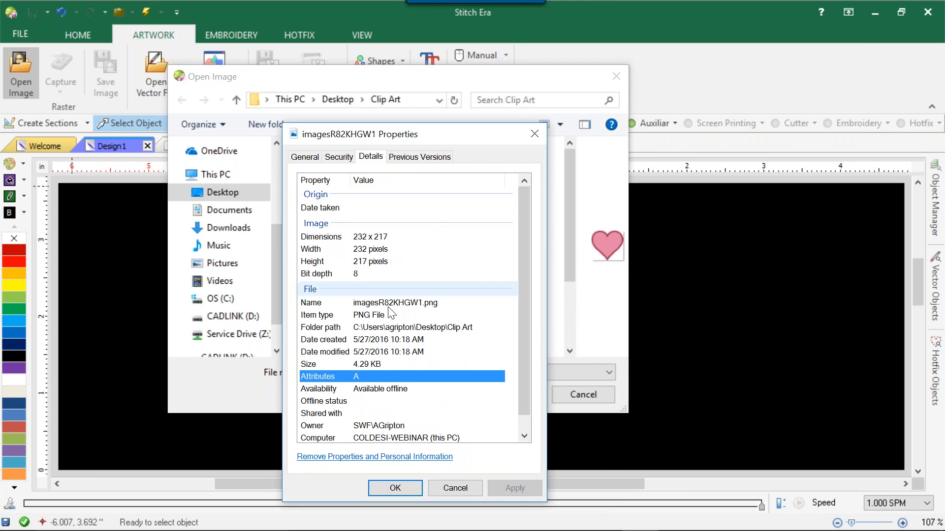
left_click(394, 487)
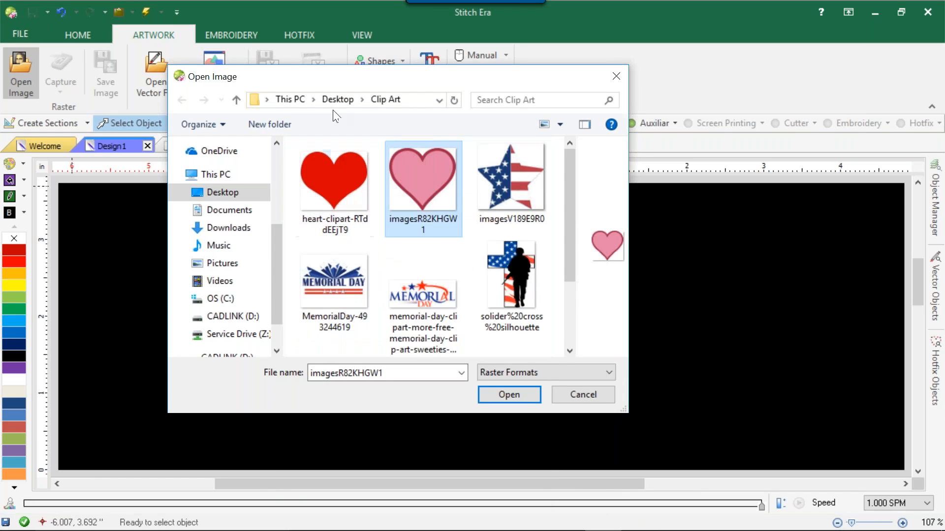
Step: Examine the file type, size and pixel dimensions in the properties of the red heart image heart-clipart-RTddEEjT9
right_click(345, 169)
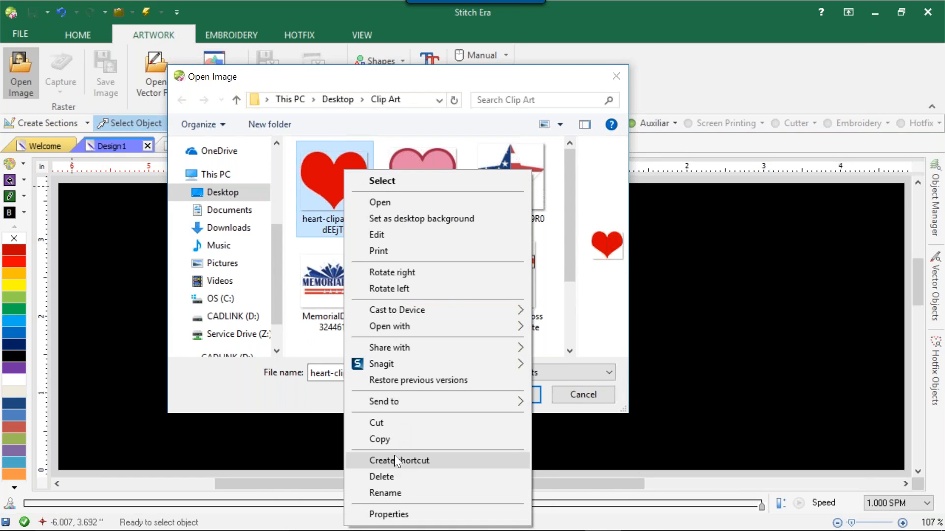
left_click(400, 511)
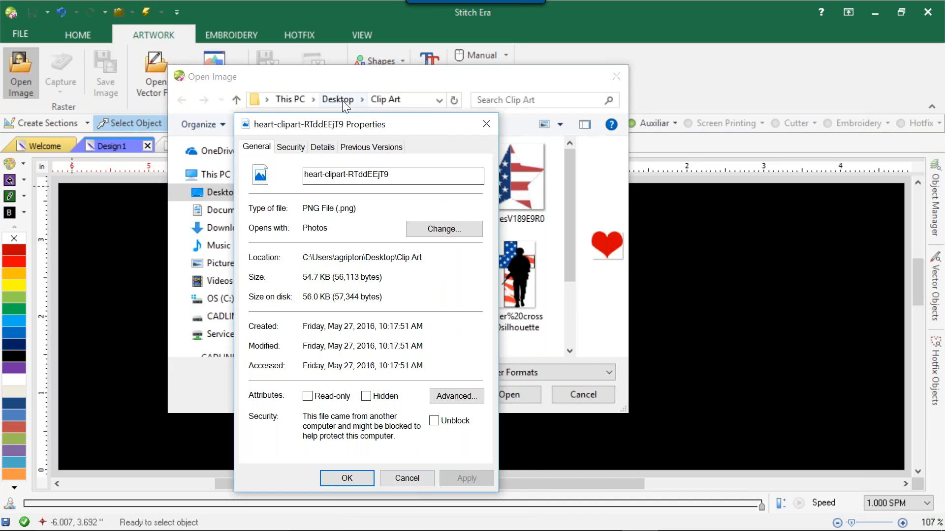
left_click(323, 148)
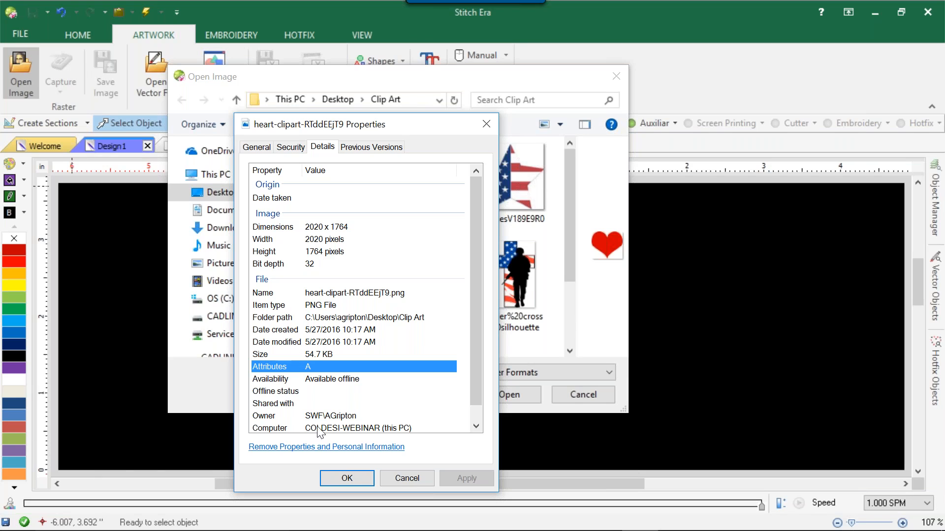
left_click(368, 479)
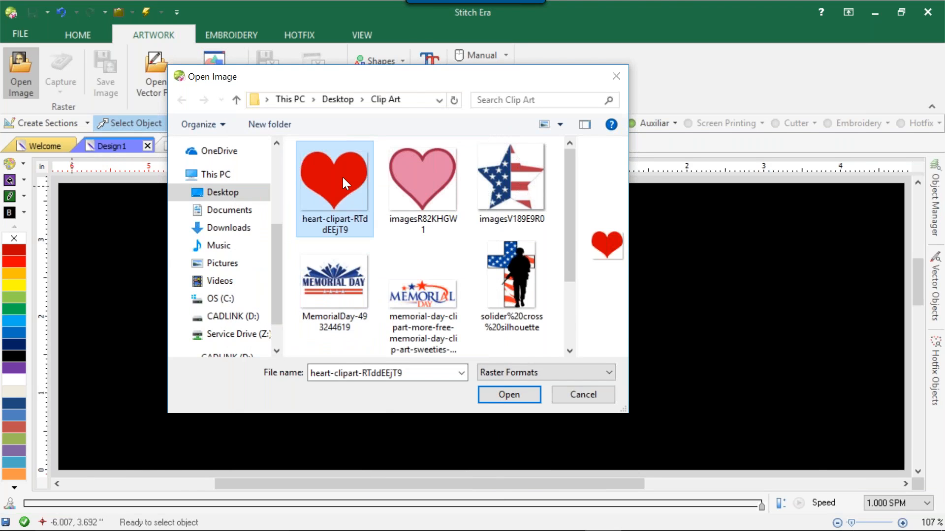
Step: Open the heart-clipart-RTddEEjT9 image in the design and inspect the heart's left edge up close
double_click(342, 177)
scroll(409, 267, "up", 4)
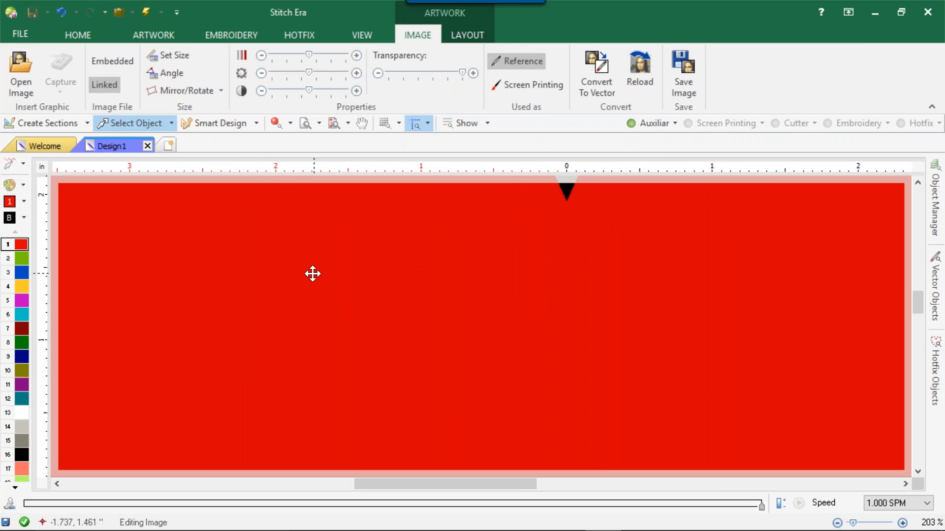
scroll(220, 287, "down", 3)
scroll(80, 257, "up", 6)
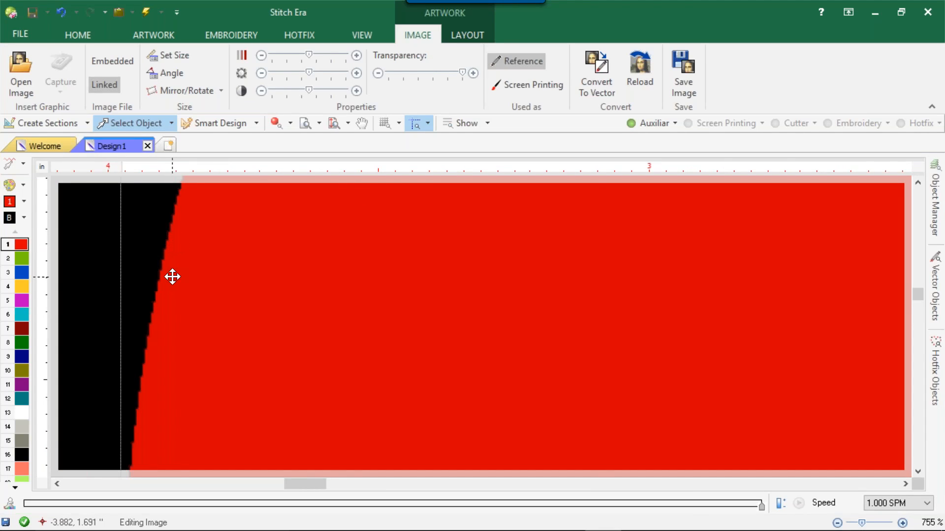
scroll(179, 244, "down", 10)
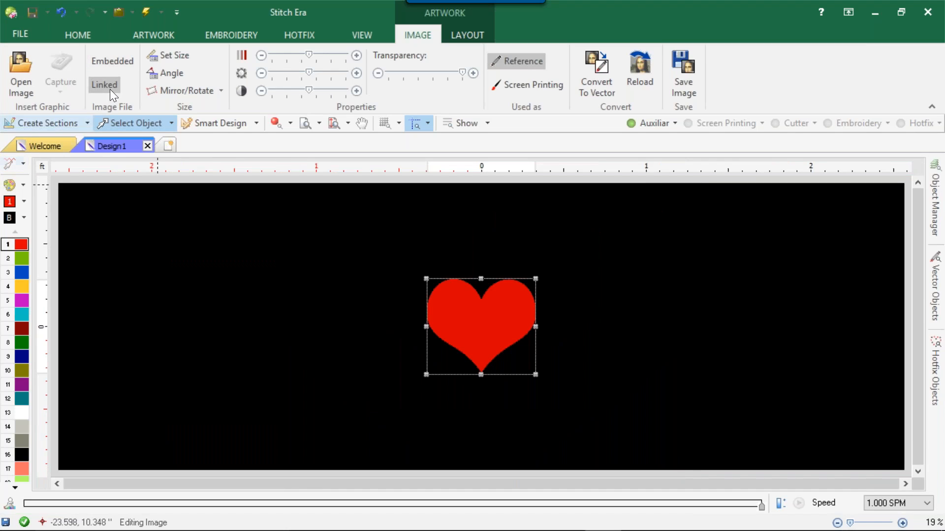
Step: Open the Memorial Day clip art with the three stars in the design and place it to the left of the red heart
left_click(136, 33)
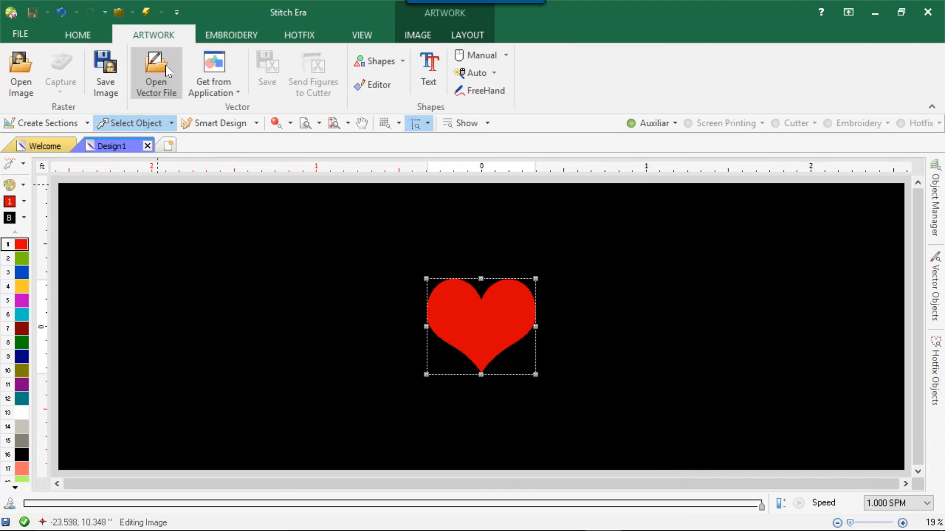
left_click(25, 69)
double_click(409, 289)
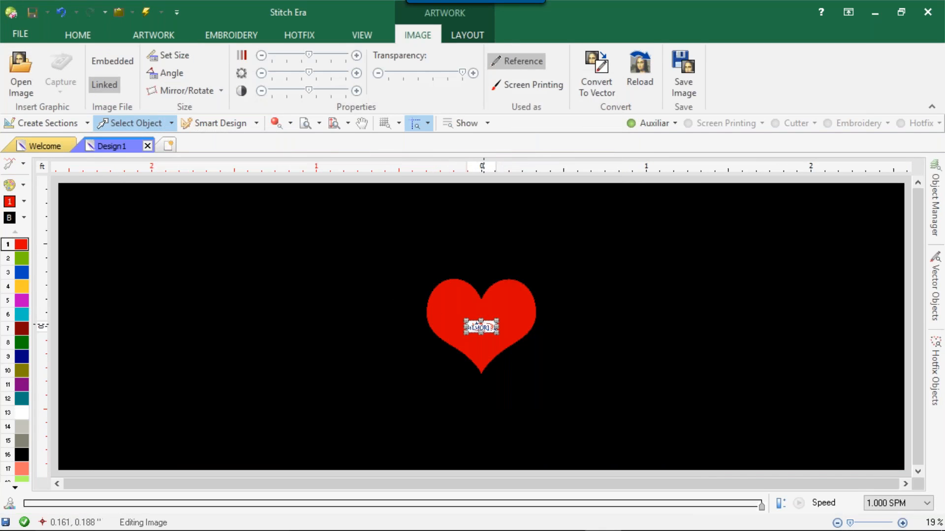
left_click_drag(476, 323, 376, 301)
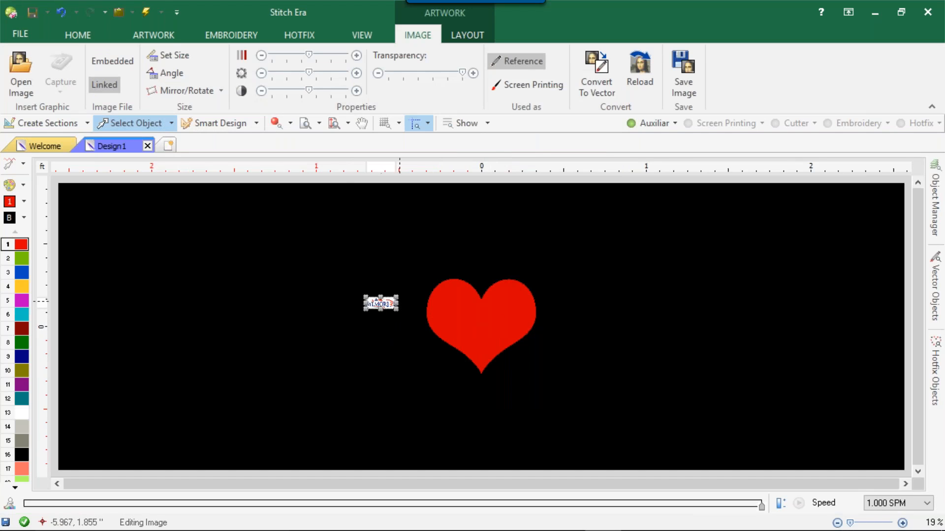
Step: Enlarge the Memorial Day image proportionally to about 7 inches wide so that it overlaps the heart's left half
scroll(379, 311, "up", 3)
scroll(217, 276, "up", 3)
scroll(217, 276, "down", 2)
left_click_drag(171, 279, 231, 289)
left_click_drag(297, 313, 457, 451)
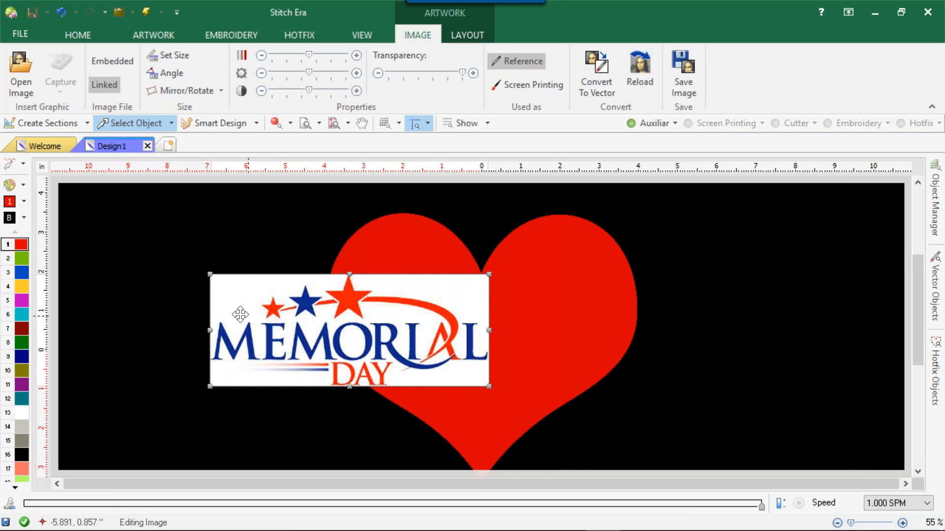
Step: Examine the edges of the stars and letters in the enlarged Memorial Day image up close, and select the image
left_click(181, 301)
scroll(291, 285, "up", 1)
scroll(291, 285, "up", 10)
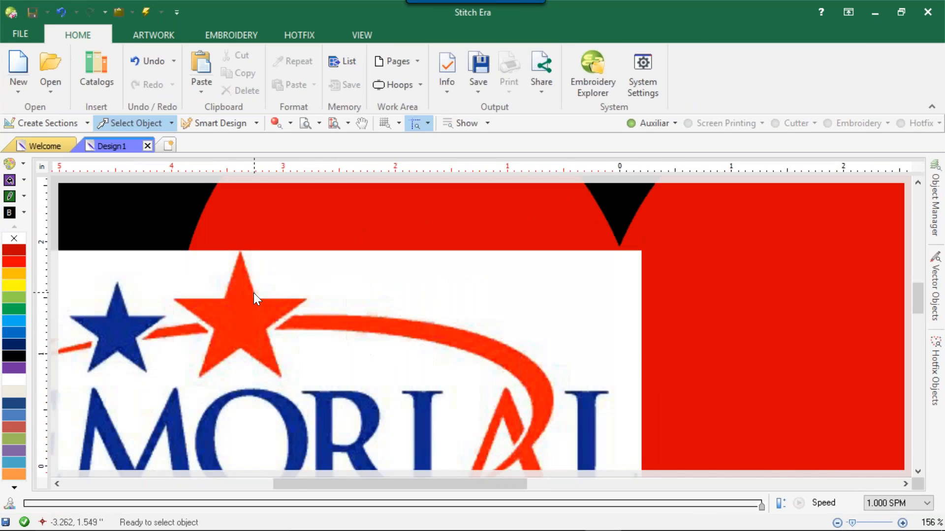
scroll(301, 299, "down", 10)
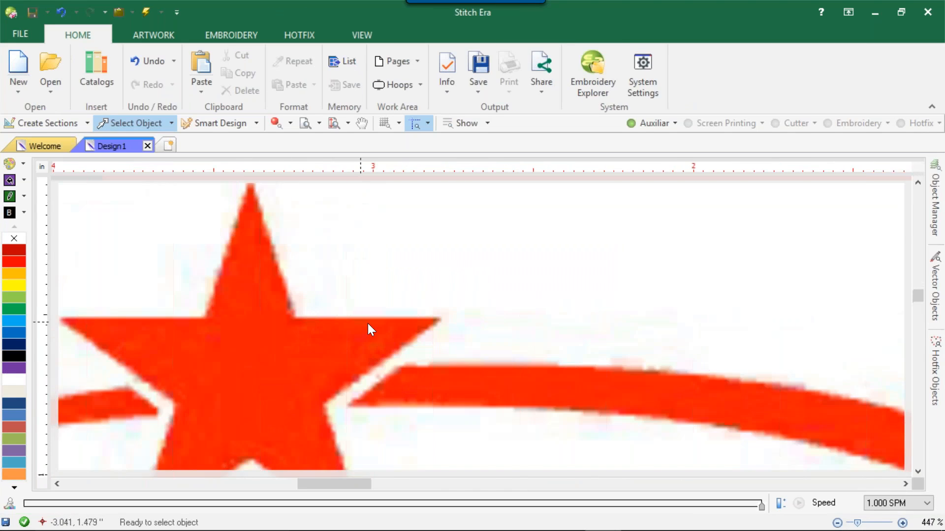
scroll(269, 384, "up", 10)
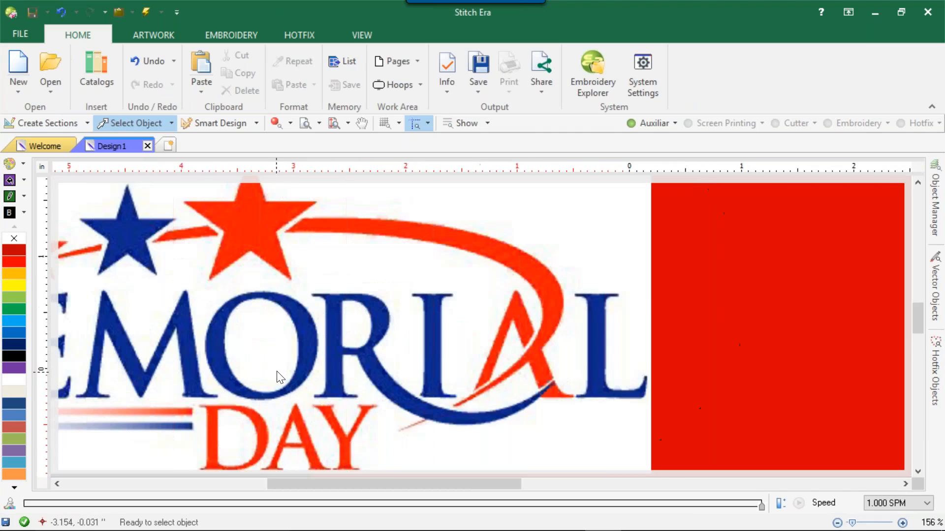
scroll(328, 358, "down", 10)
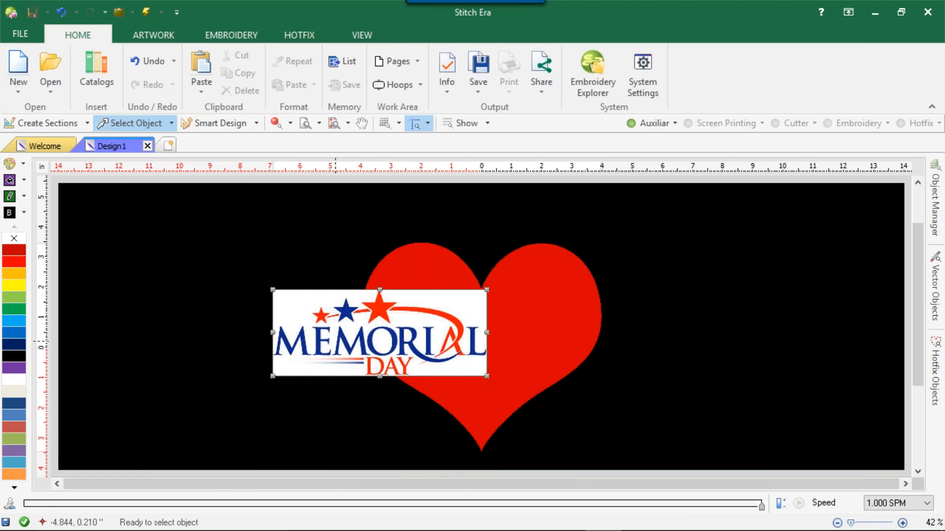
left_click(335, 341)
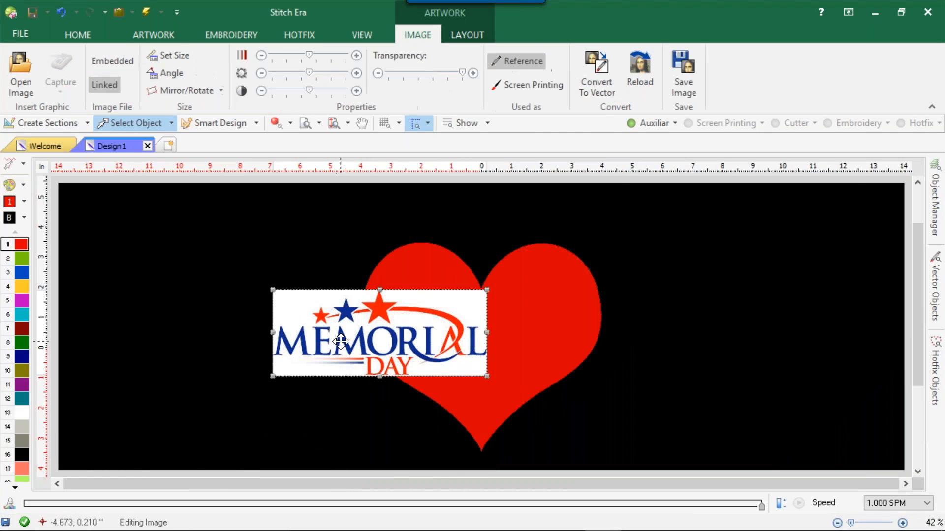
Step: Delete the Memorial Day image and the red heart image from the design
key("Delete")
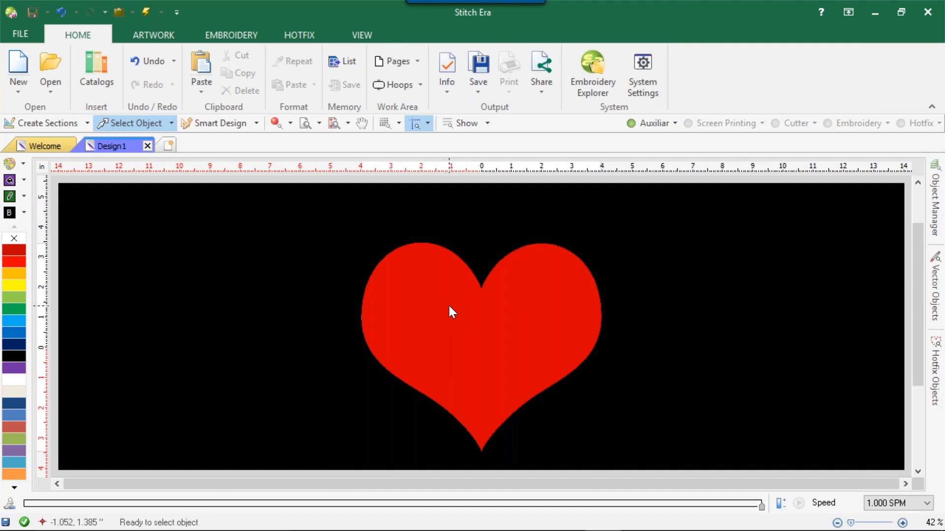
left_click(449, 306)
key("Delete")
Step: Switch to Chrome, search Google in a new tab for "Mermorial Day Clip Art", and show the image results in a maximized window
mouse_move(268, 530)
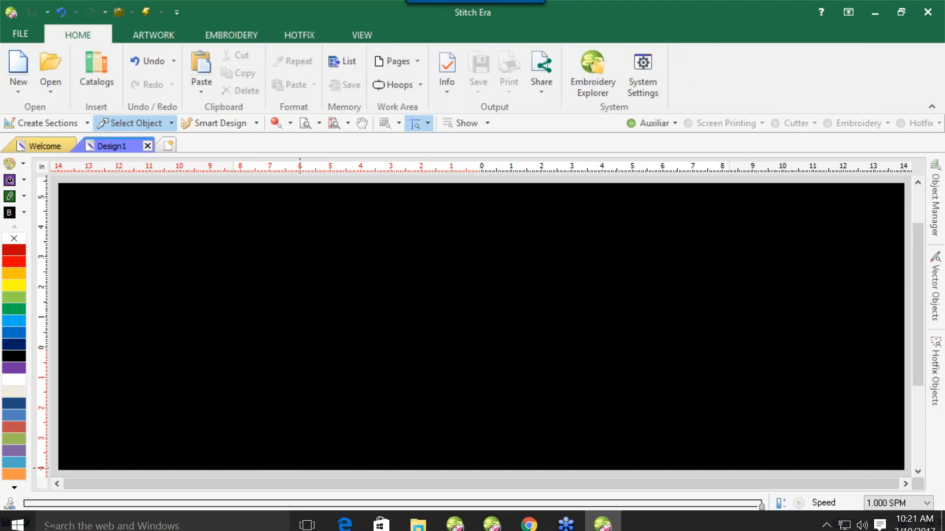
left_click(530, 518)
left_click_drag(343, 105, 515, 38)
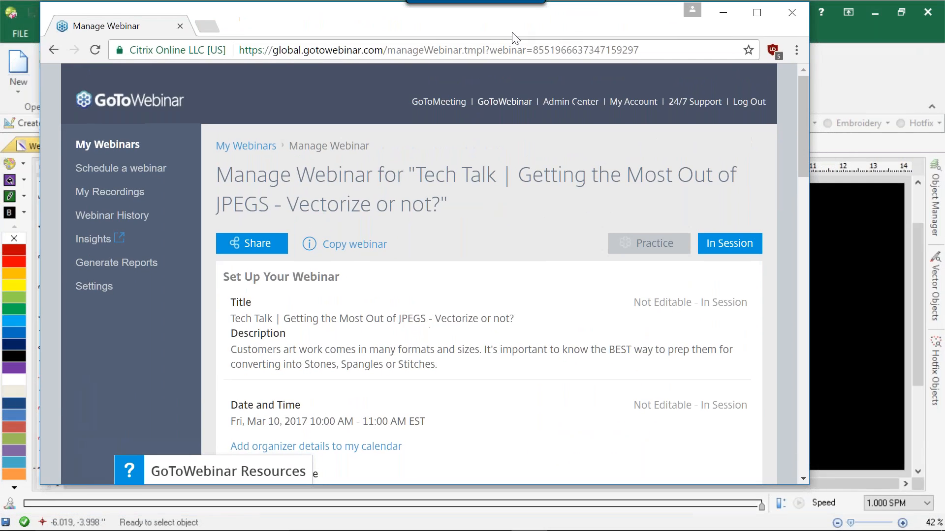
left_click(206, 25)
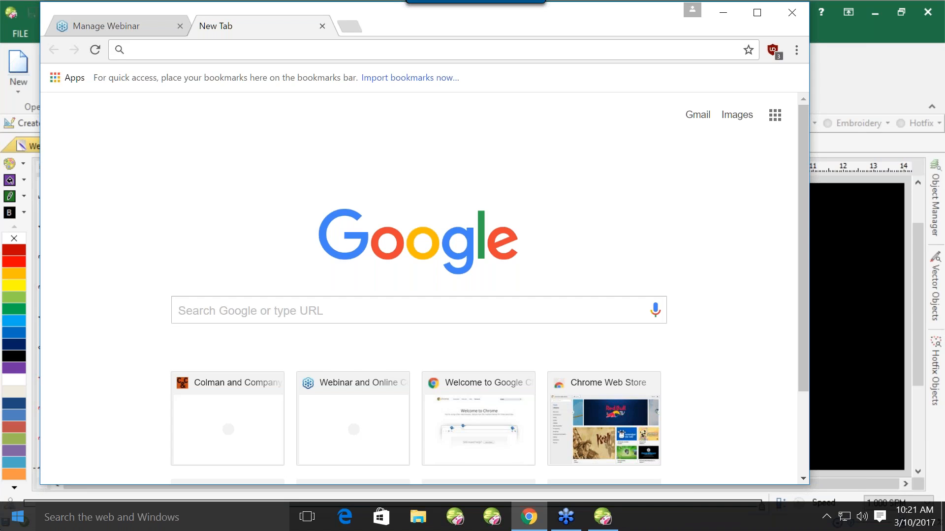
type("Mermorial Day Clip Art")
key("Return")
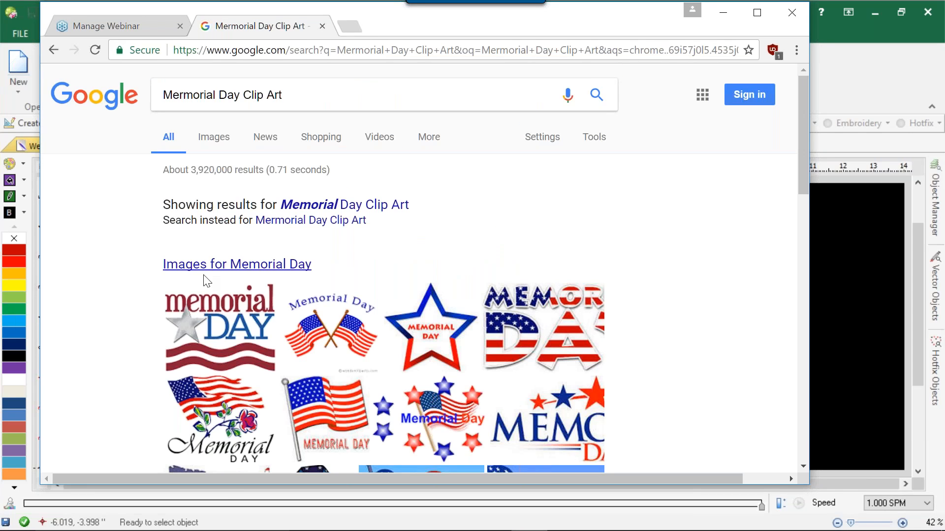
left_click(222, 268)
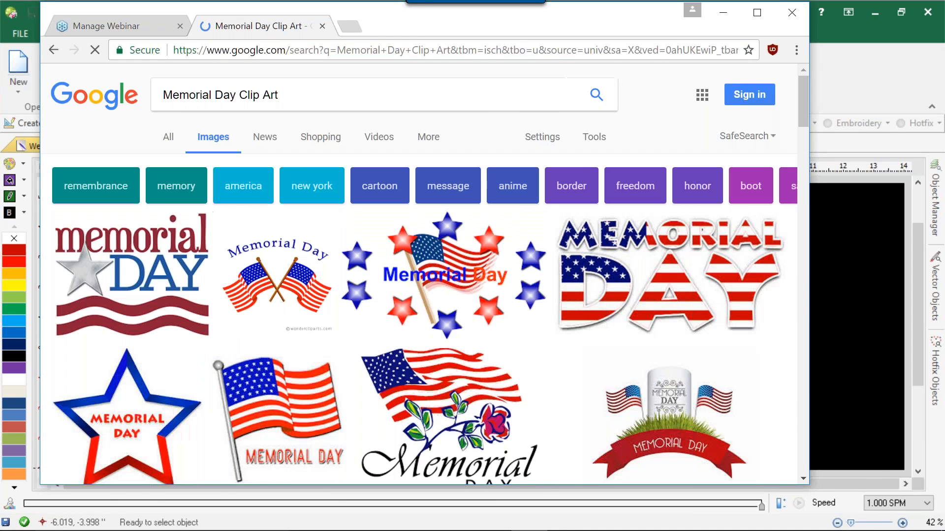
left_click(757, 12)
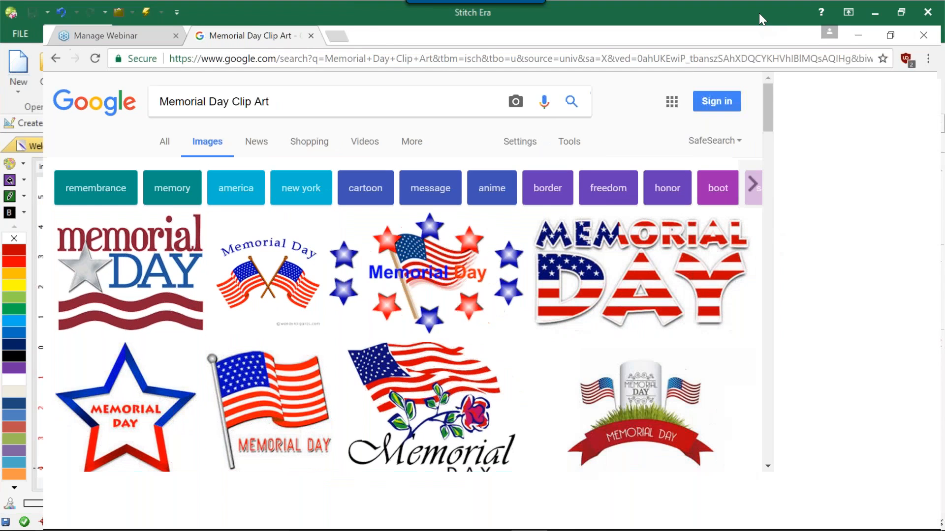
Step: Filter the Memorial Day image results to the Large size
left_click(543, 129)
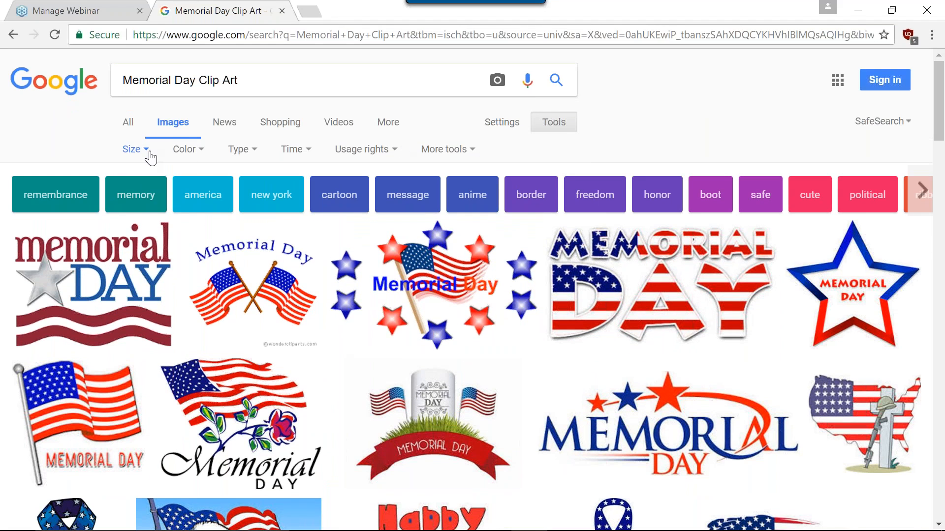
left_click(148, 150)
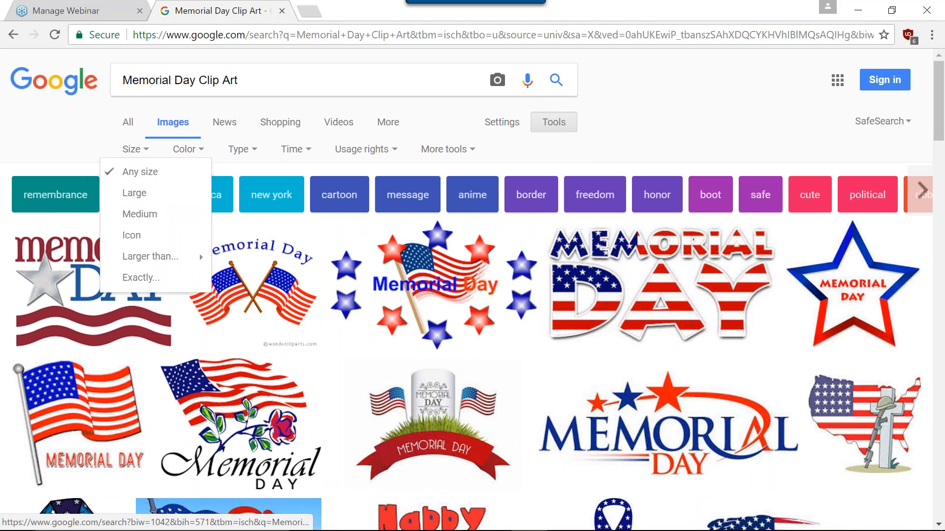
left_click(135, 193)
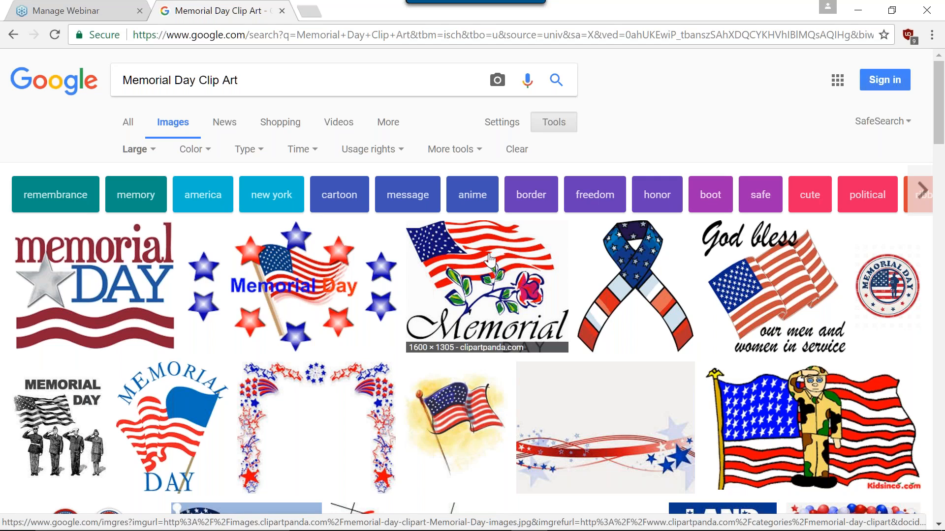
Step: Save the large Memorial Day picture with the silver star as a JPEG in the desktop's Clip Art folder and close its preview
left_click(84, 295)
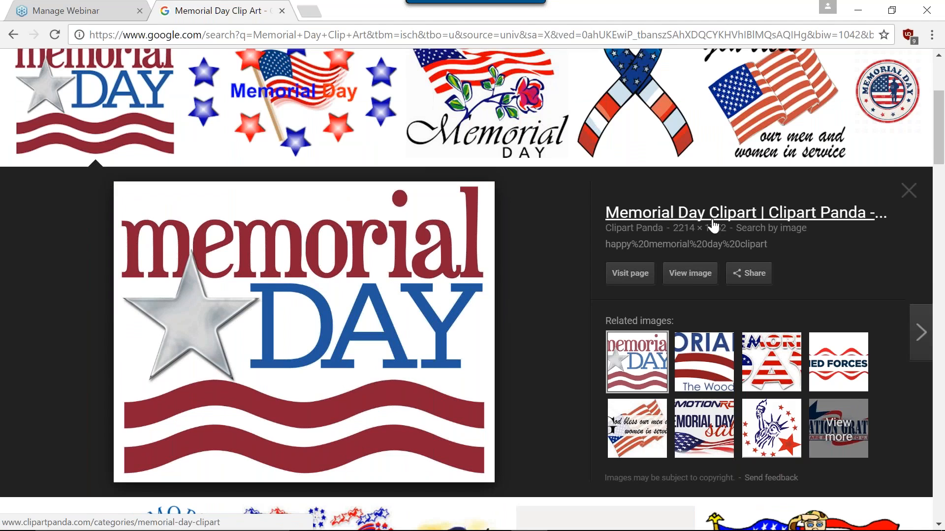
right_click(322, 259)
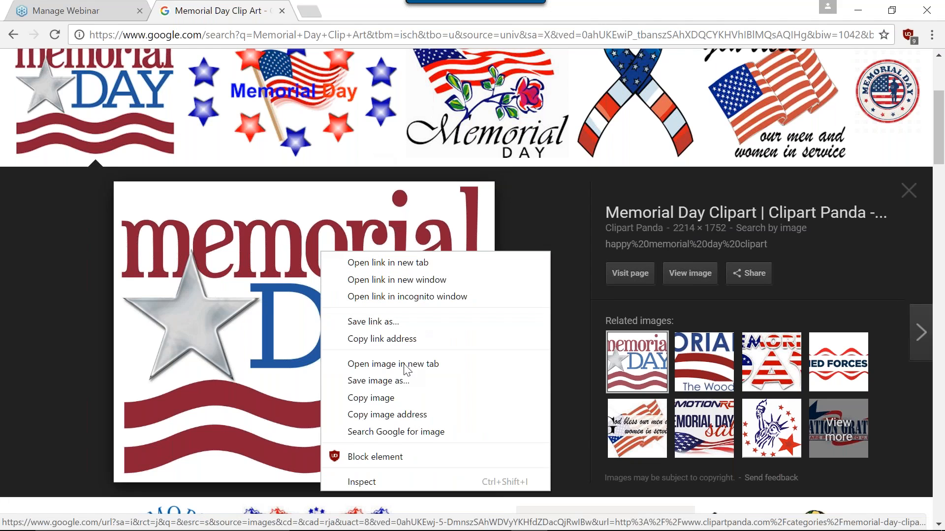
left_click(407, 380)
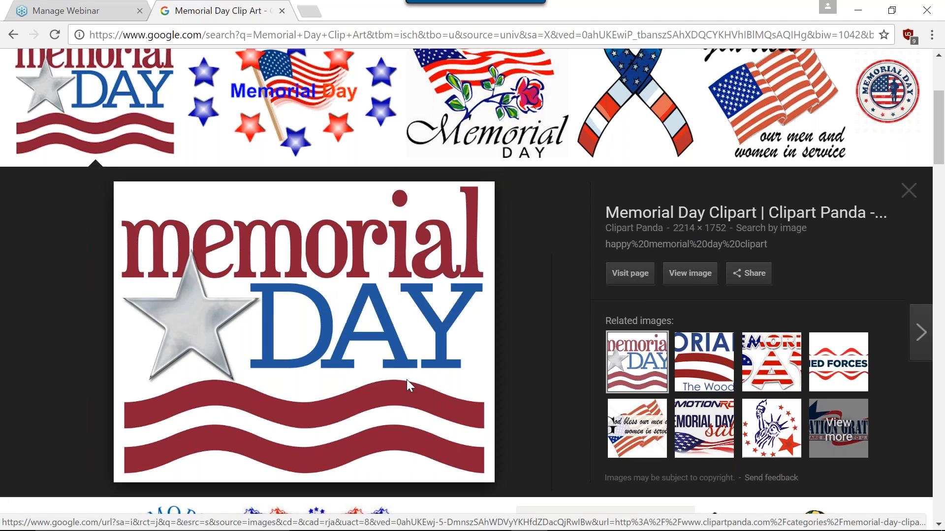
double_click(154, 112)
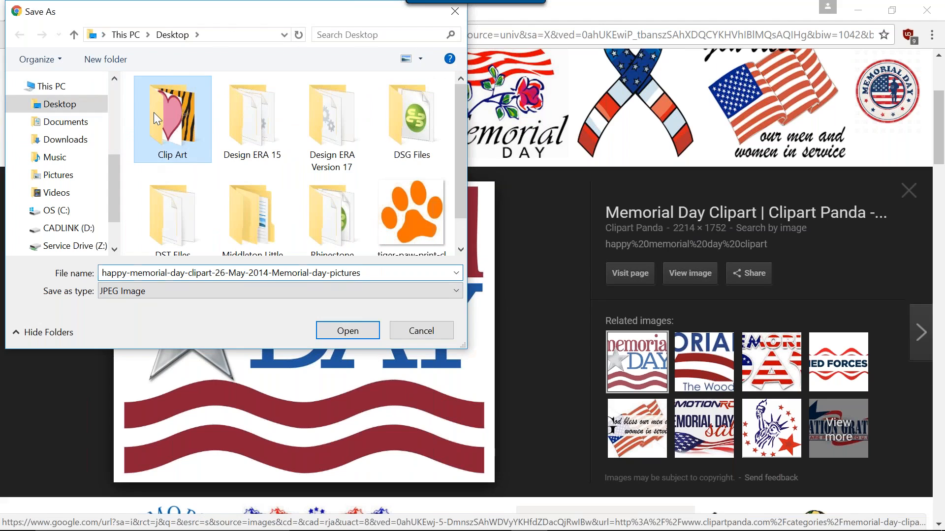
left_click(339, 332)
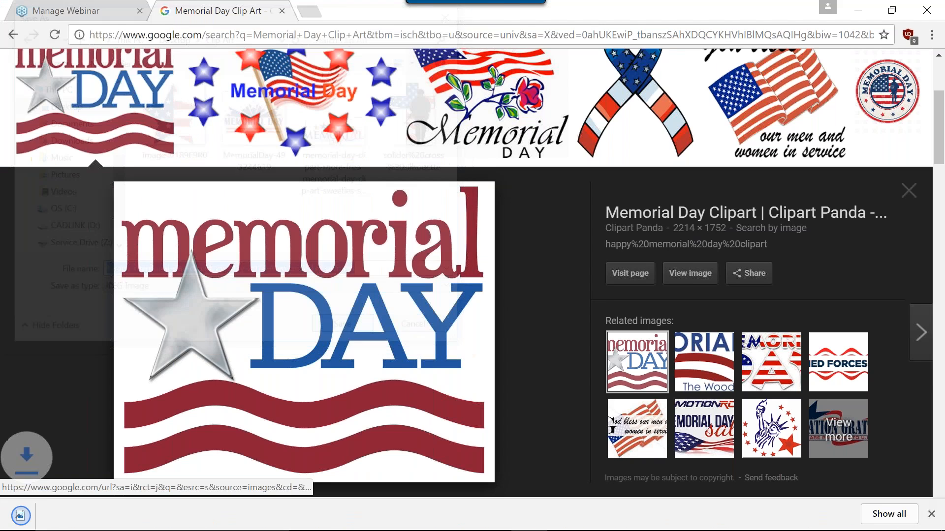
left_click(908, 191)
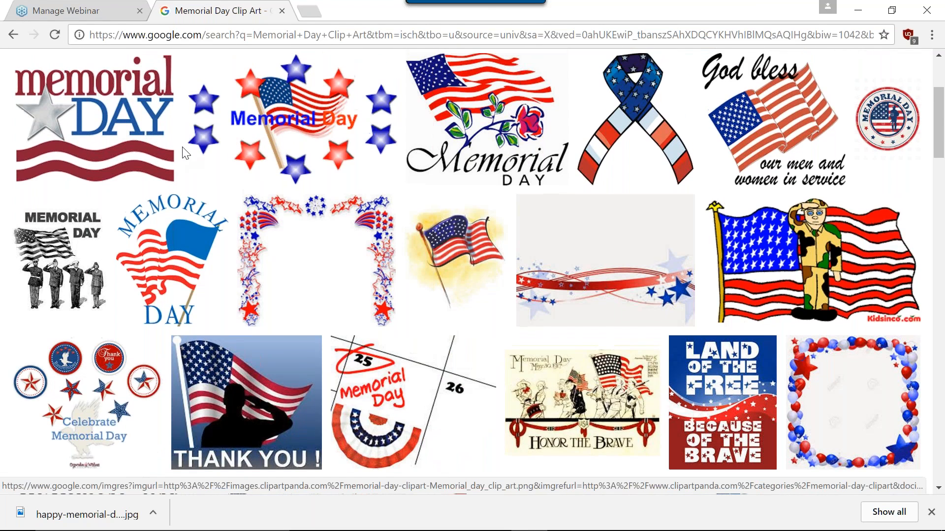
Step: Change the image size filter to Medium and look through the resulting clip art
scroll(436, 136, "up", 4)
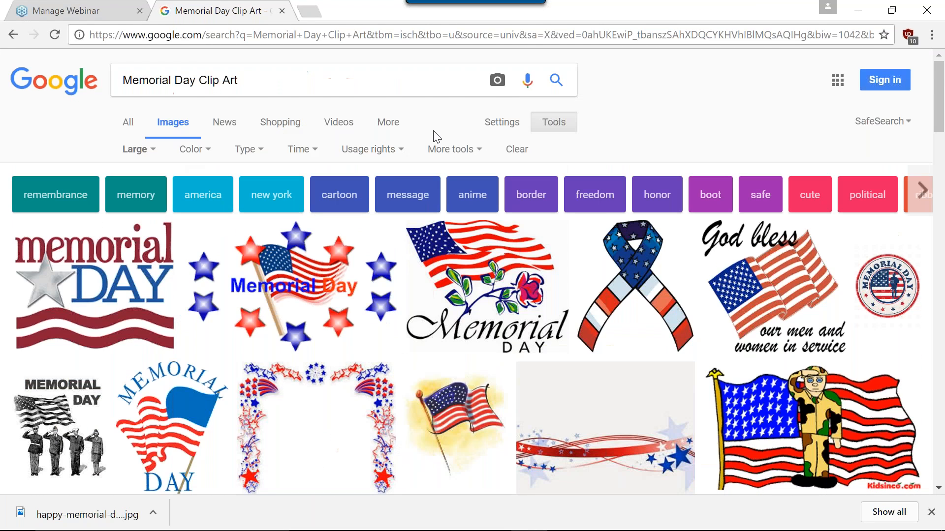
left_click(133, 149)
left_click(141, 213)
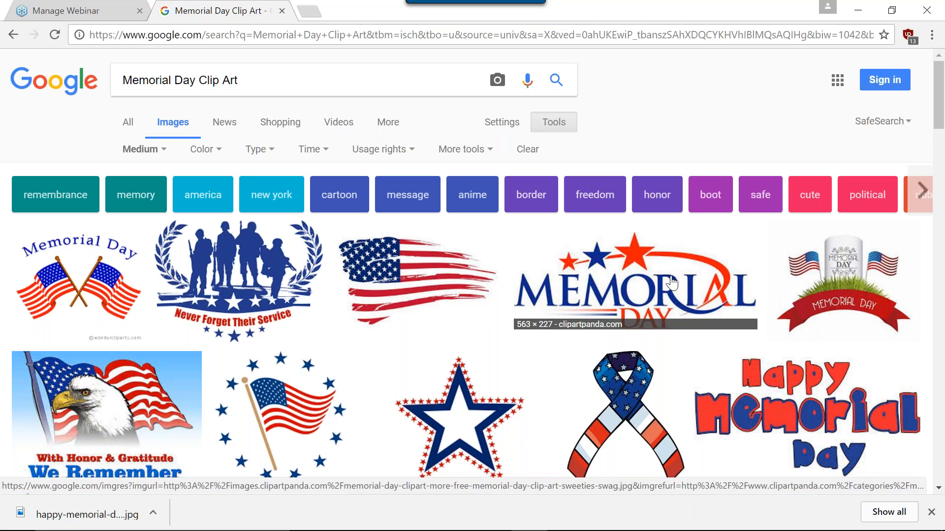
scroll(672, 283, "down", 9)
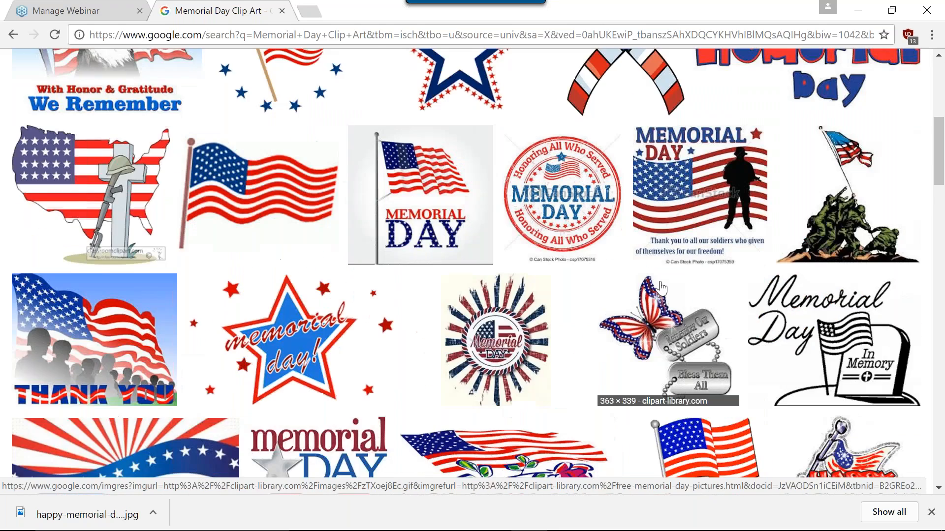
scroll(646, 276, "up", 8)
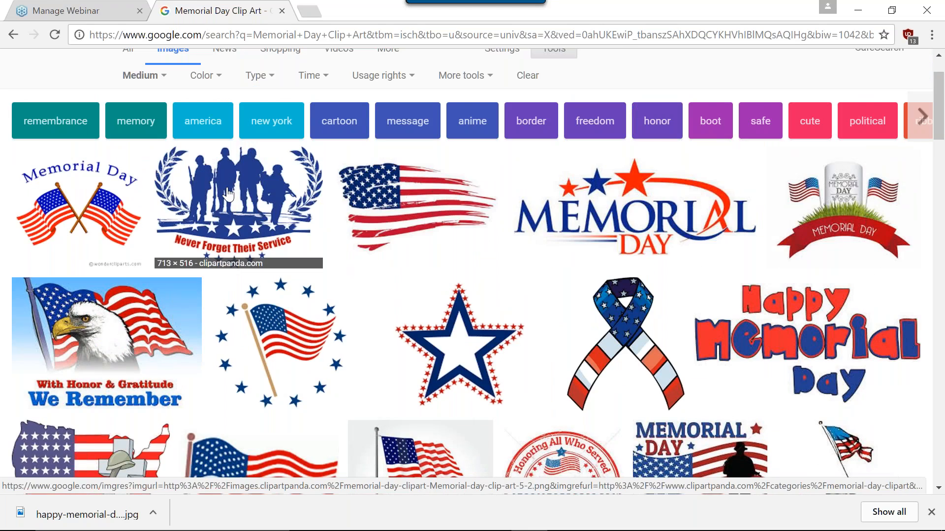
Step: Save the "Never Forget Their Service" soldiers picture as a PNG in the Clip Art folder and close its preview
left_click(228, 194)
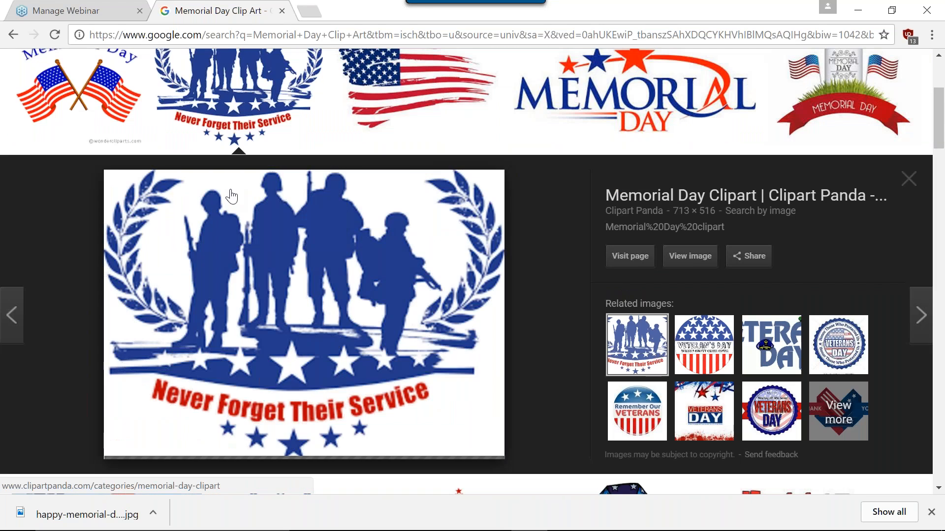
right_click(306, 225)
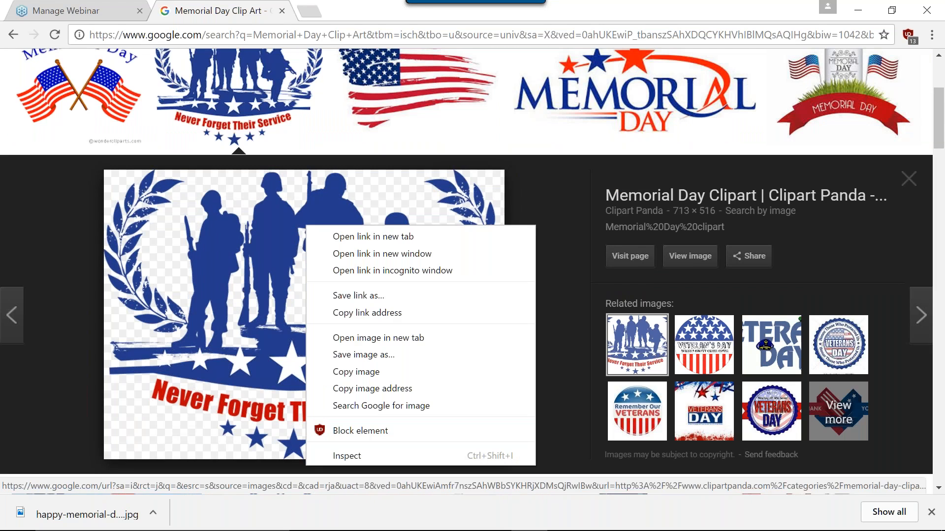
left_click(368, 356)
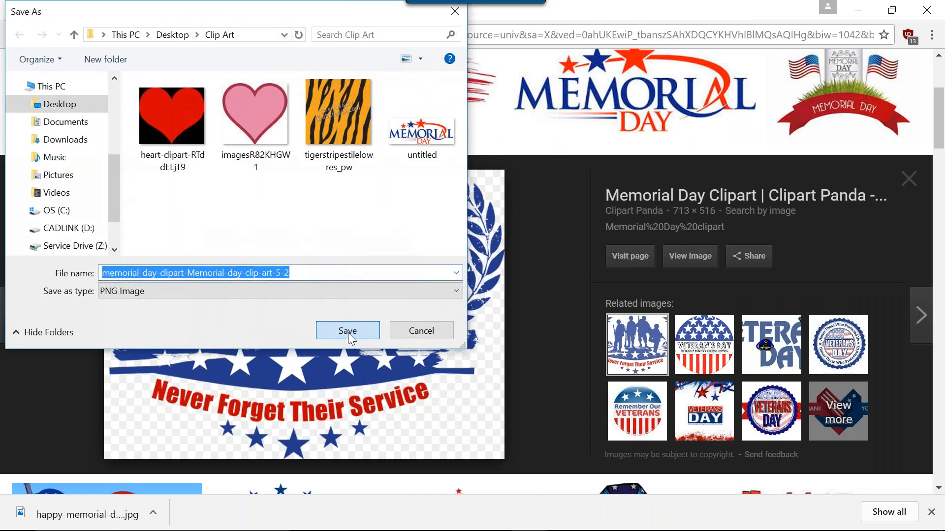
left_click(348, 329)
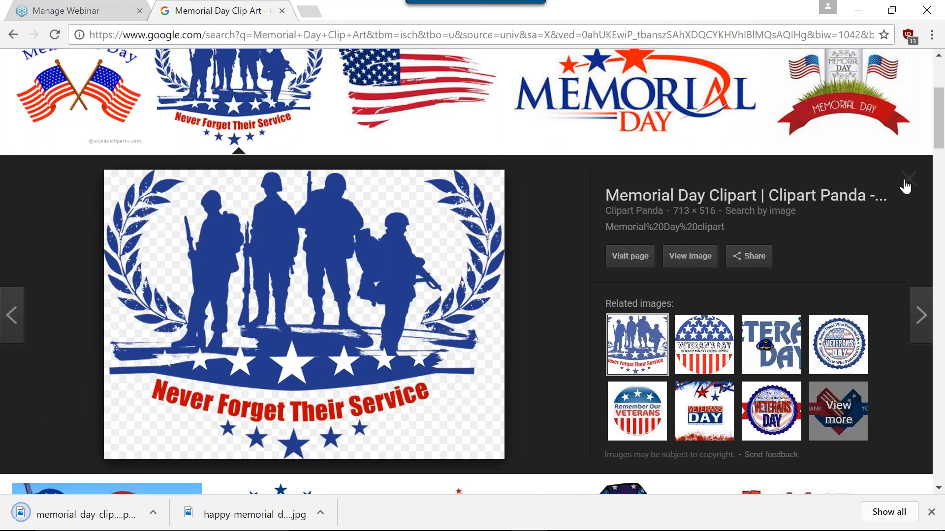
left_click(908, 179)
Step: Reset the image size filter to Any size
scroll(493, 393, "down", 3)
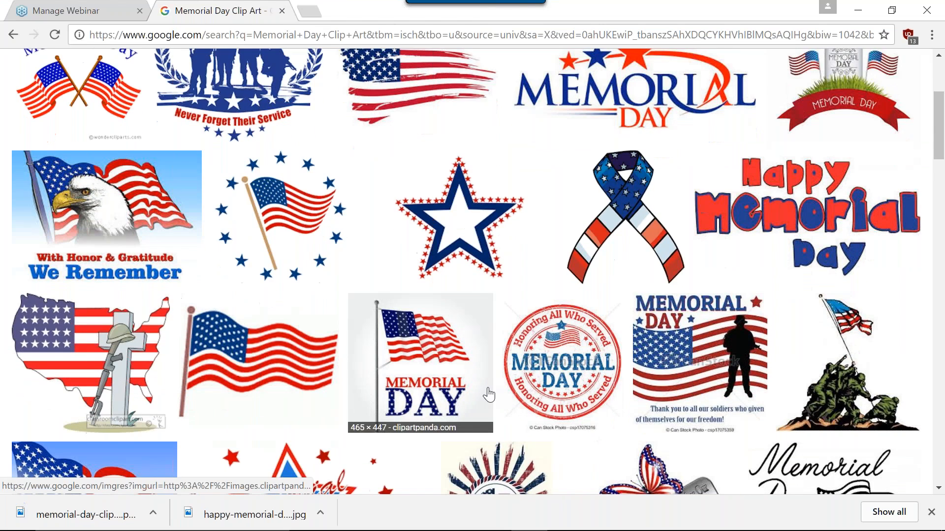
scroll(492, 394, "up", 6)
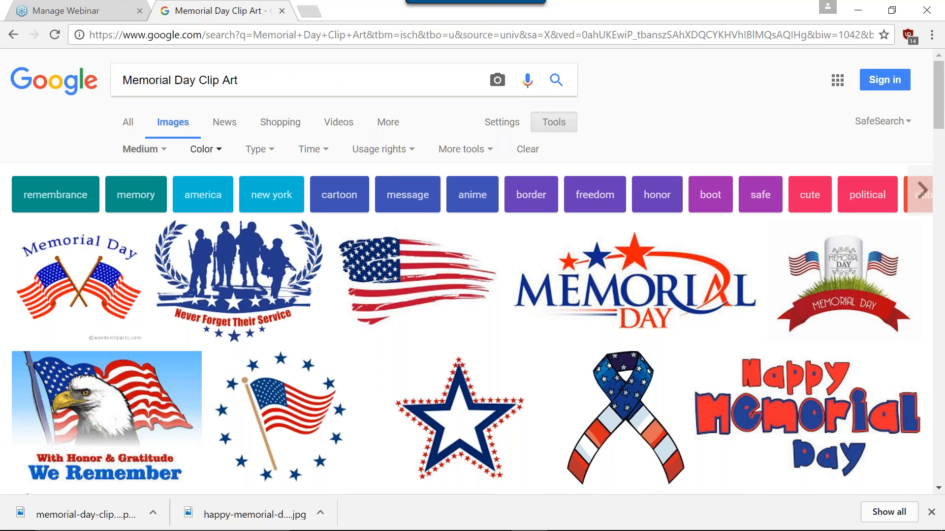
left_click(161, 152)
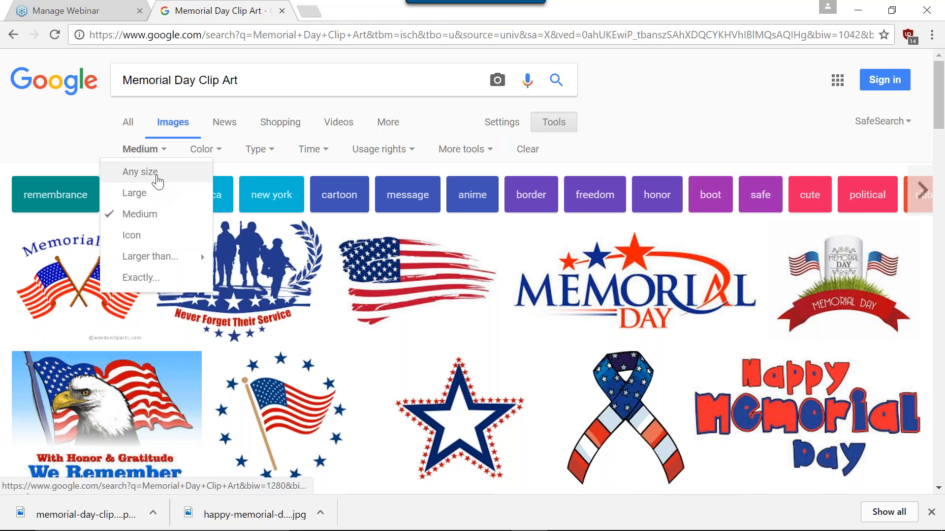
left_click(157, 172)
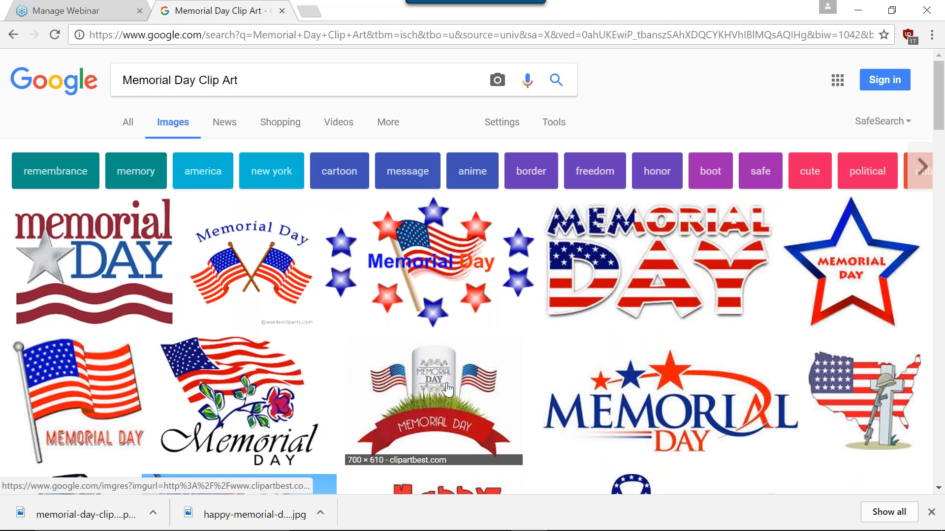
Step: Browse the unfiltered Memorial Day clip art and check the pixel dimensions and watermarks of individual pictures
scroll(457, 271, "down", 9)
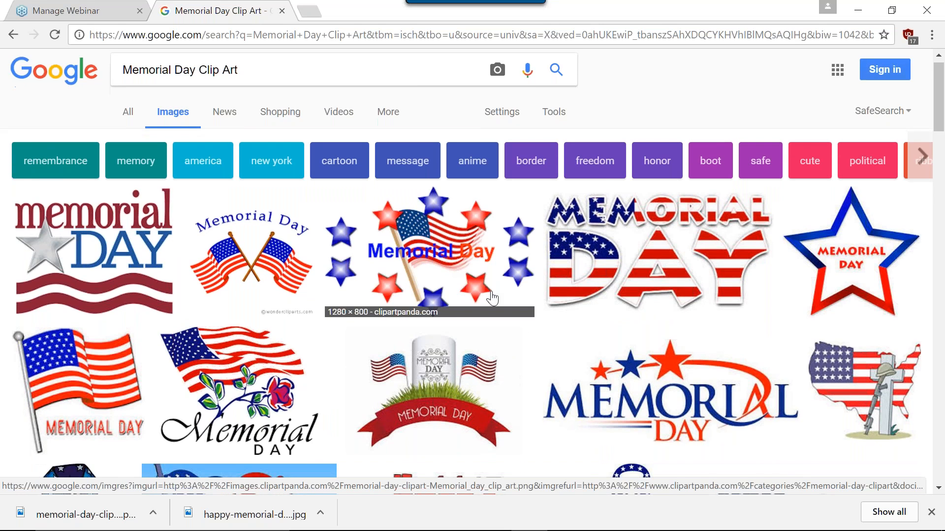
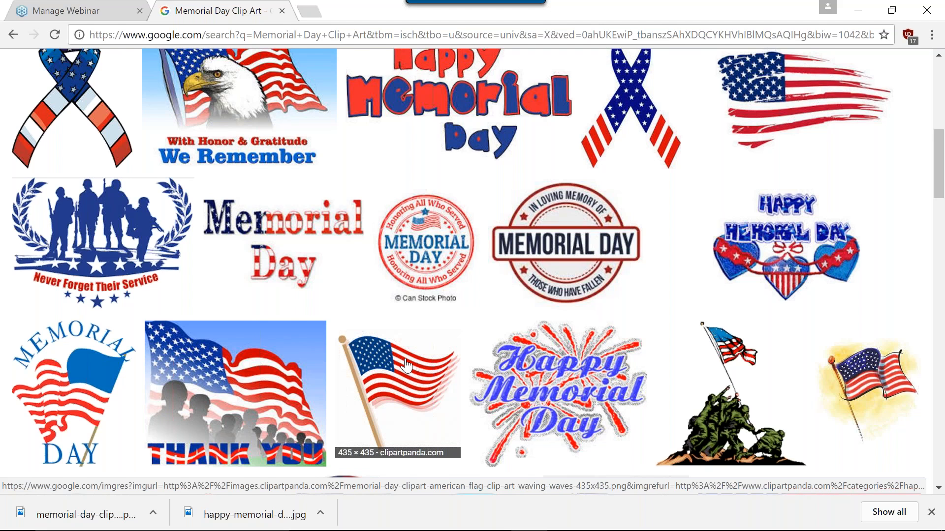
scroll(405, 365, "down", 7)
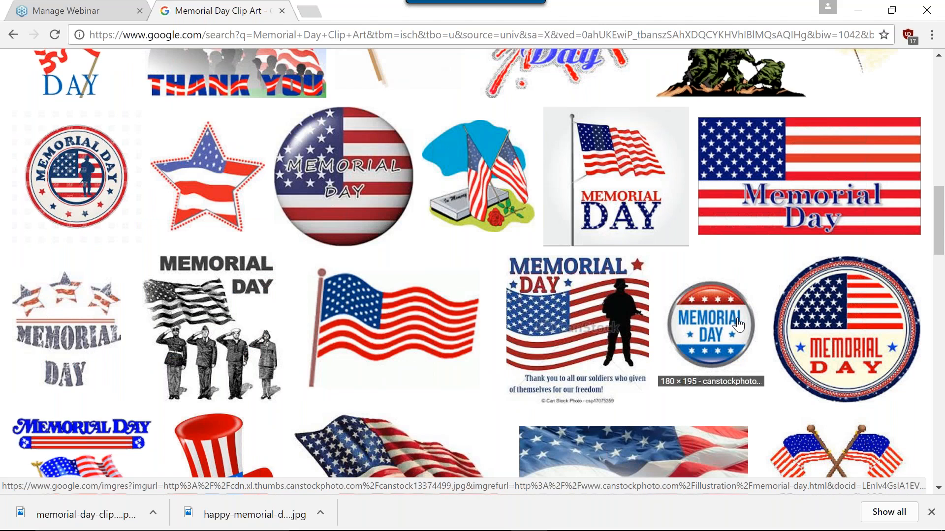
scroll(737, 324, "down", 7)
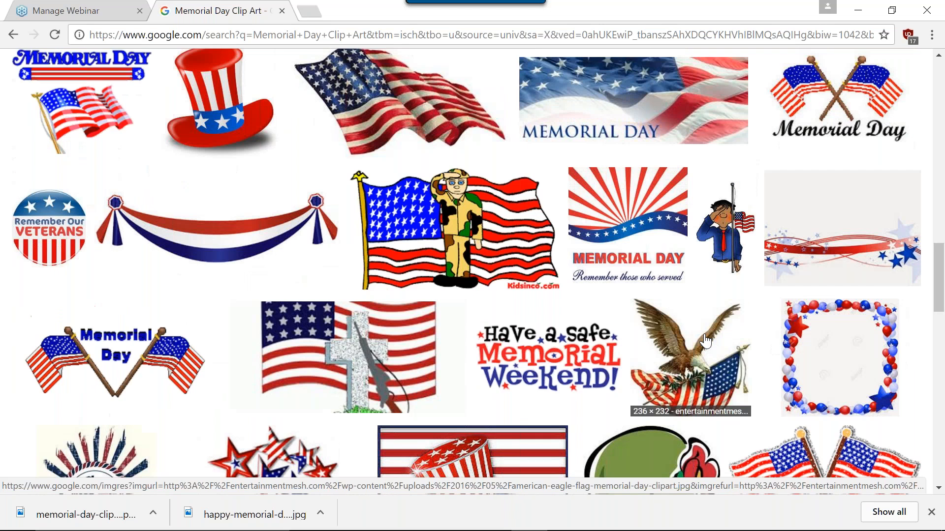
scroll(585, 375, "down", 4)
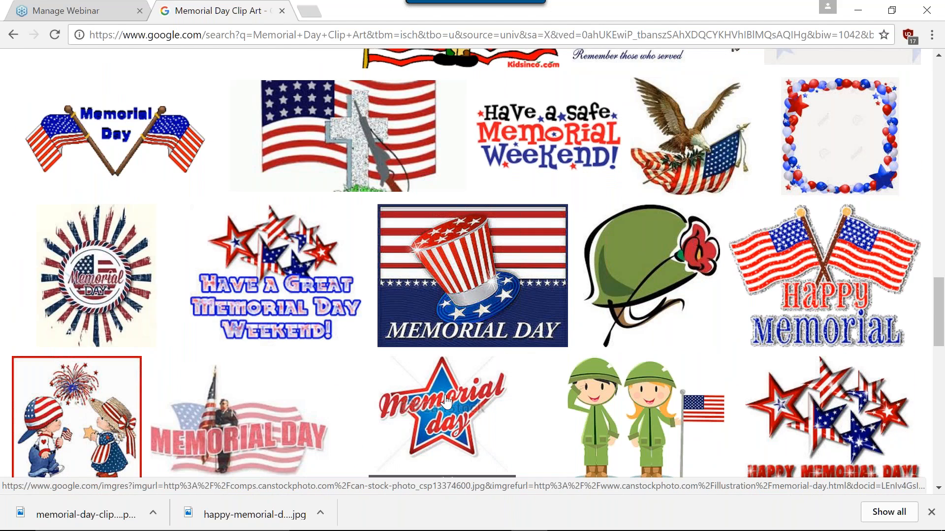
scroll(444, 409, "down", 3)
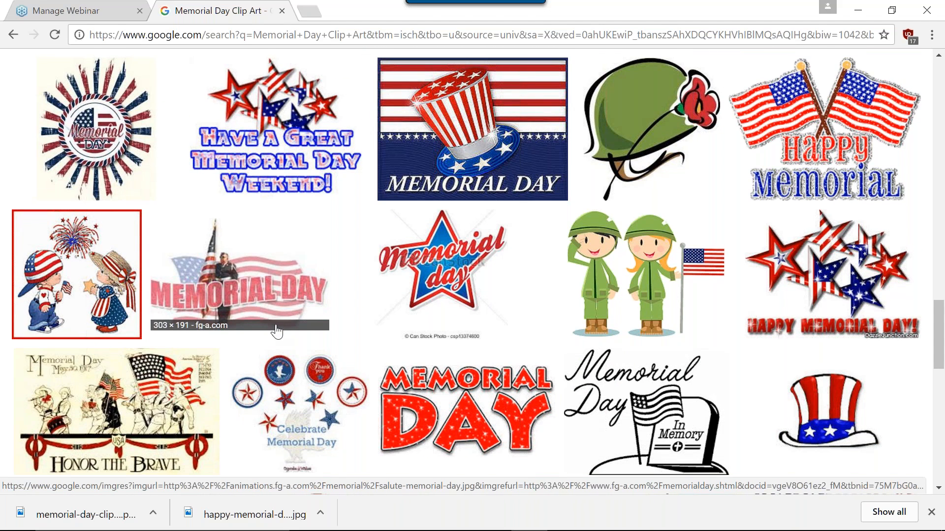
scroll(274, 327, "up", 5)
scroll(306, 334, "down", 3)
scroll(305, 334, "down", 2)
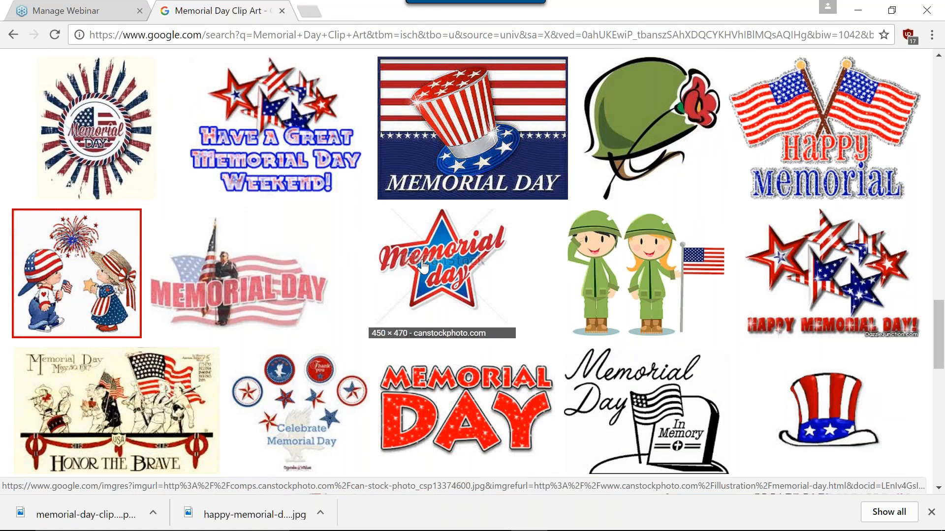
Step: Find the round "In Loving Memory Of" Memorial Day badge from clipartsgram and save it as a PNG in the Clip Art folder
mouse_move(2, 528)
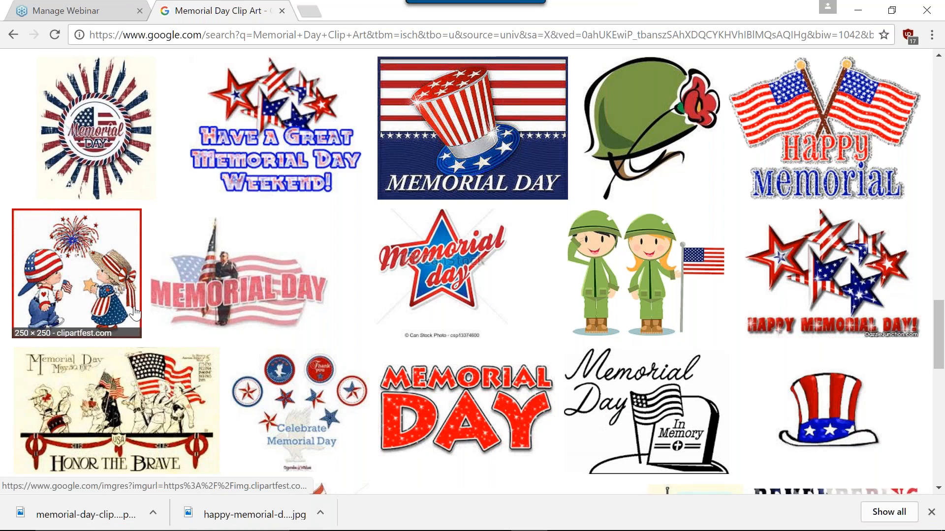
scroll(135, 313, "up", 10)
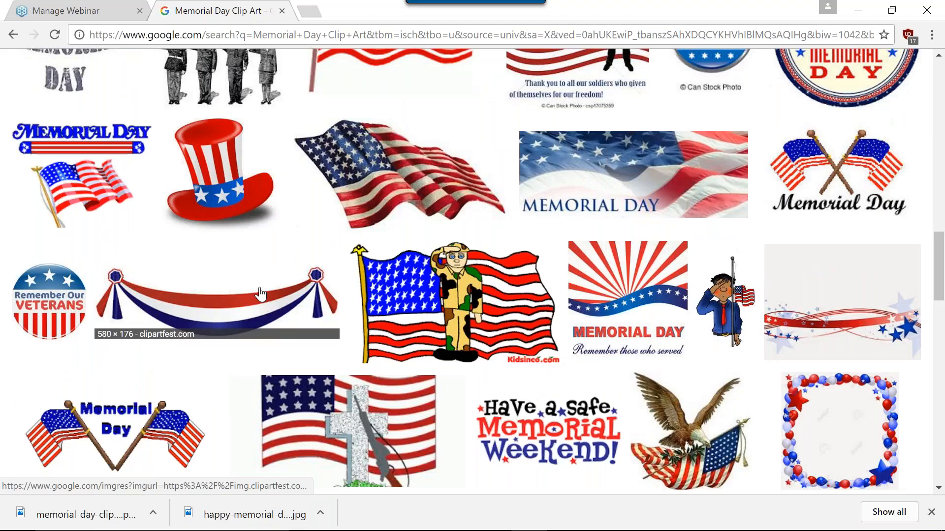
scroll(259, 292, "up", 5)
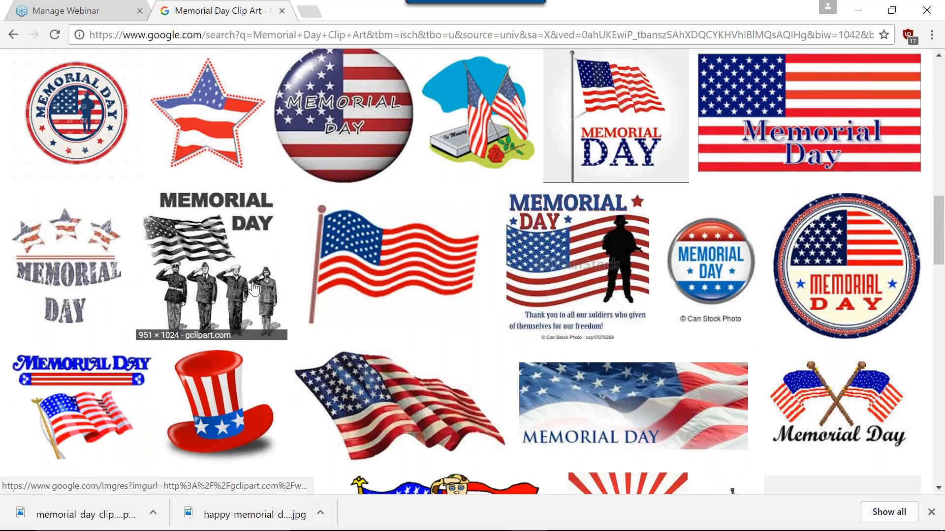
scroll(254, 290, "up", 15)
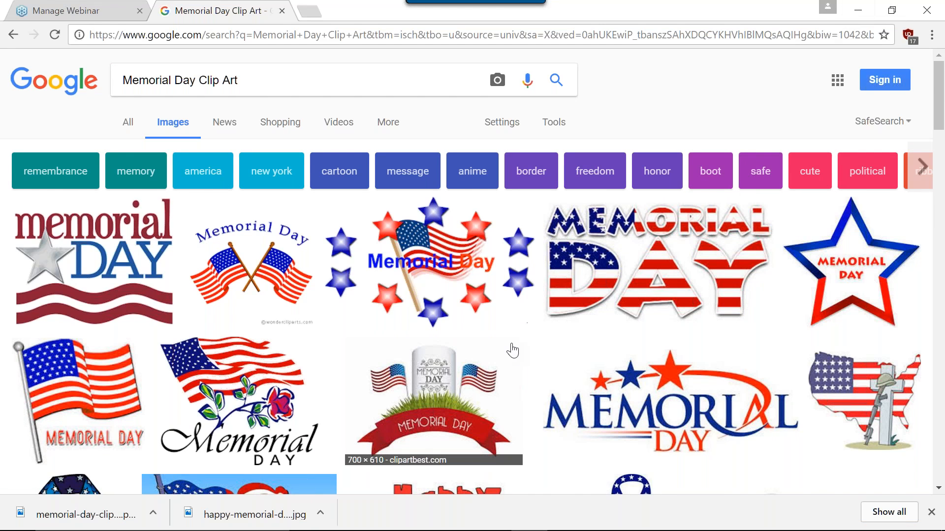
scroll(296, 298, "down", 5)
scroll(296, 297, "down", 5)
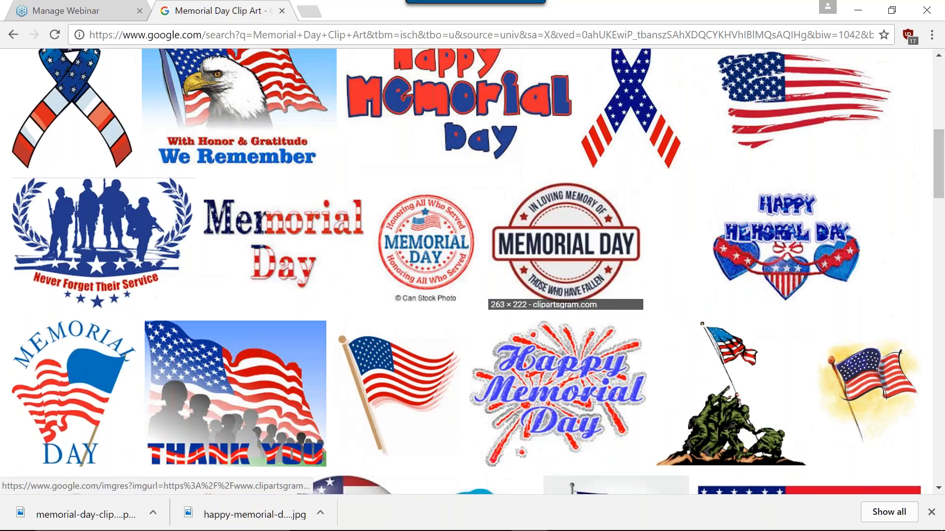
left_click(579, 264)
right_click(355, 281)
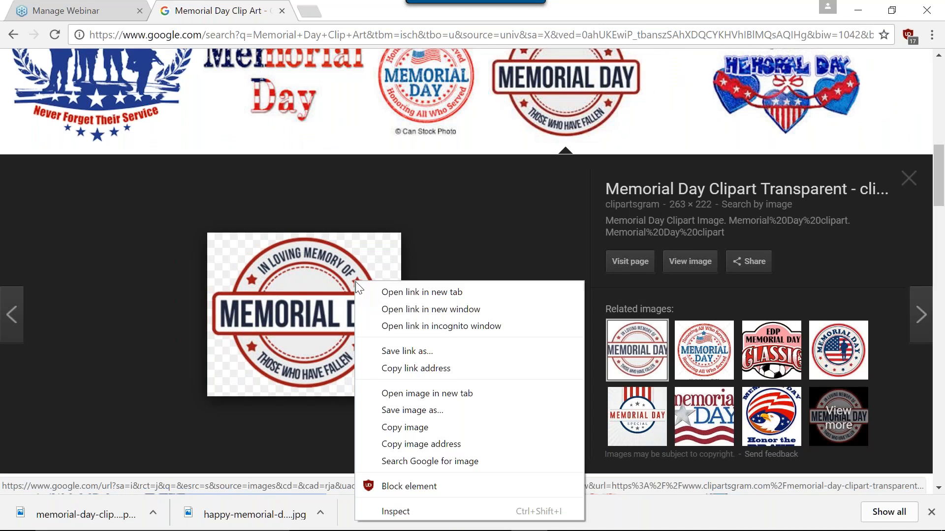
left_click(398, 410)
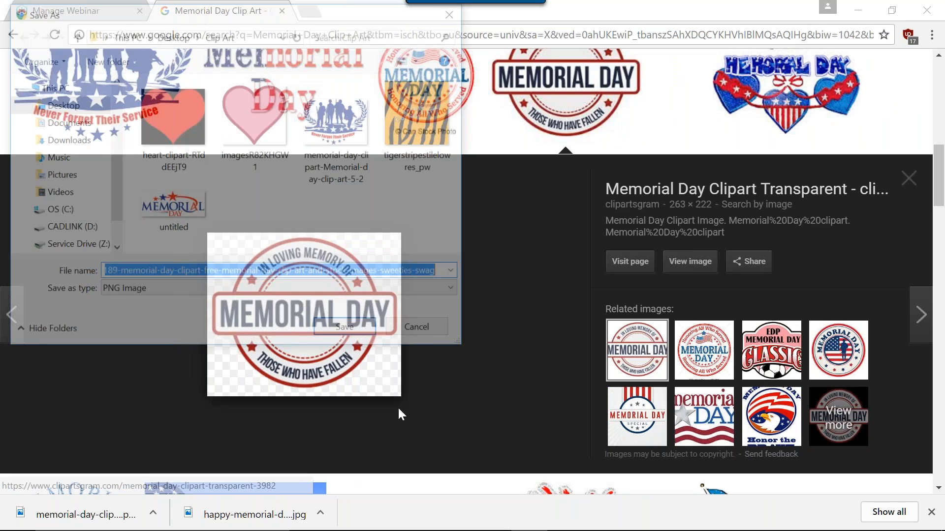
left_click(365, 333)
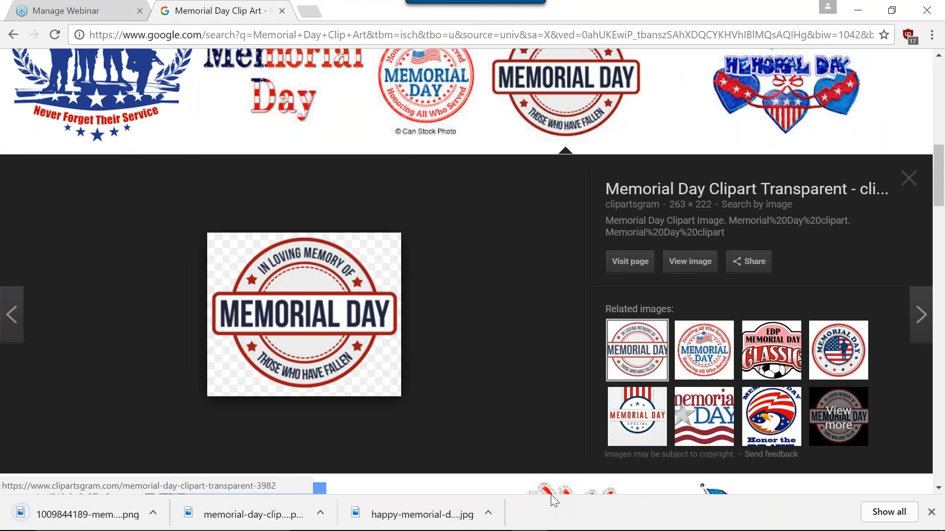
Step: Switch to Stitch Era, create a new blank design and open the Catalogs
left_click(858, 8)
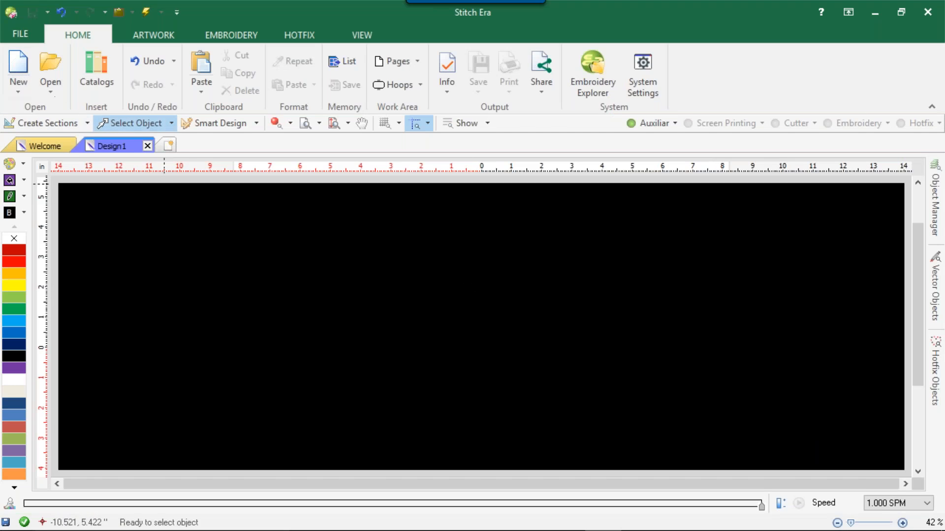
left_click(169, 146)
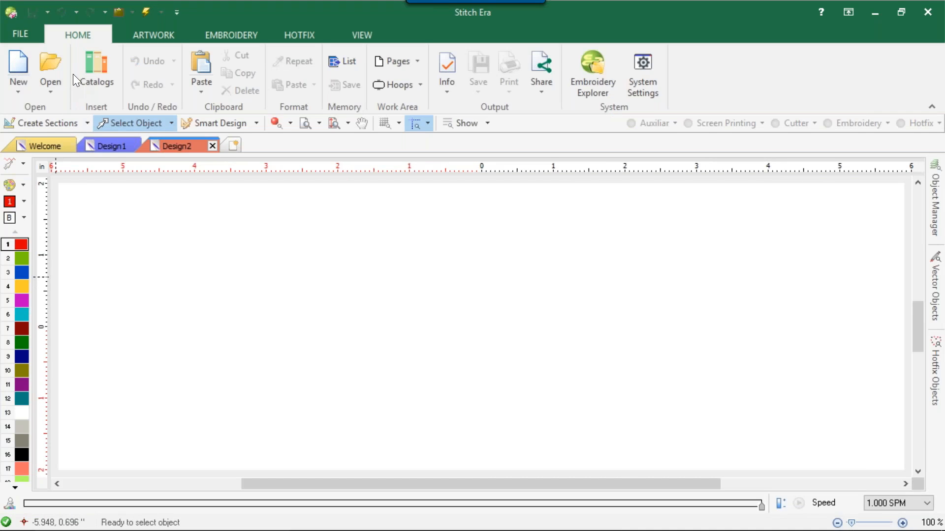
left_click(96, 77)
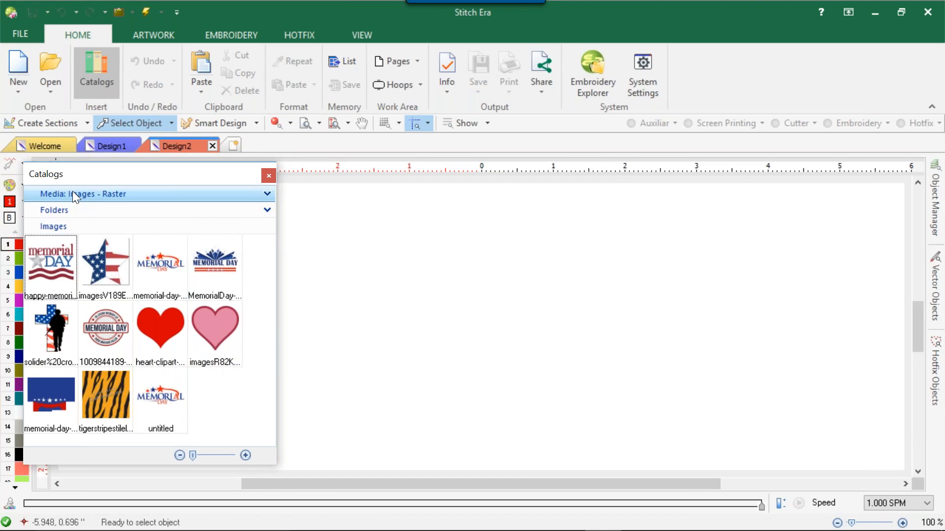
Step: Check that the catalog media is Images - Raster and that its folder is Clip Art on the Desktop
left_click(111, 193)
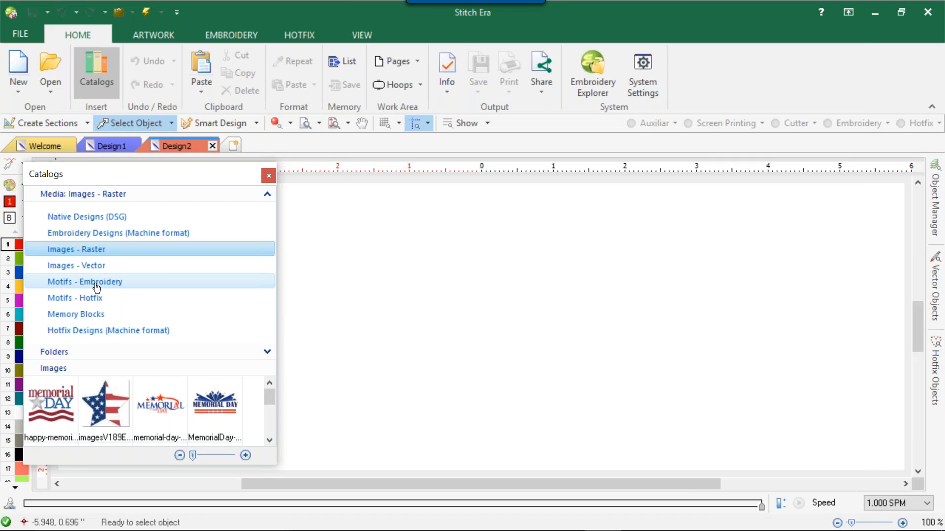
left_click(97, 250)
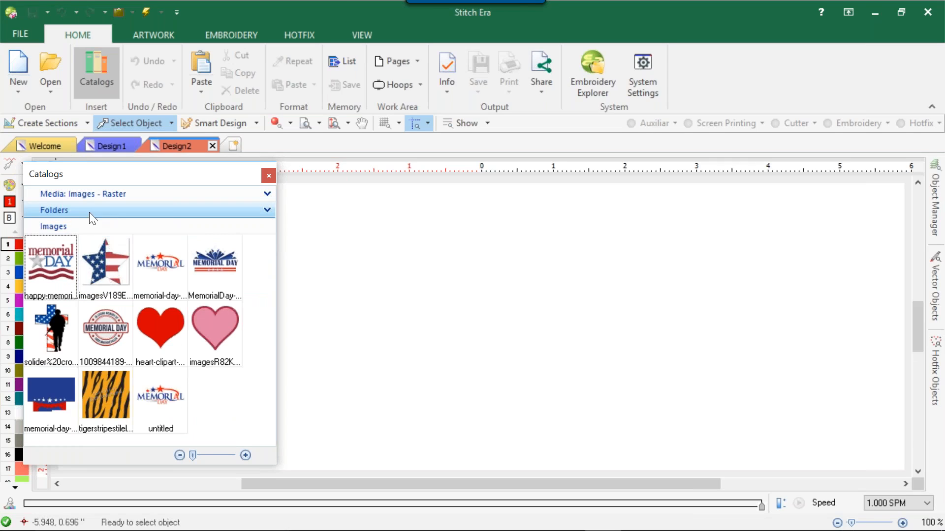
left_click(72, 213)
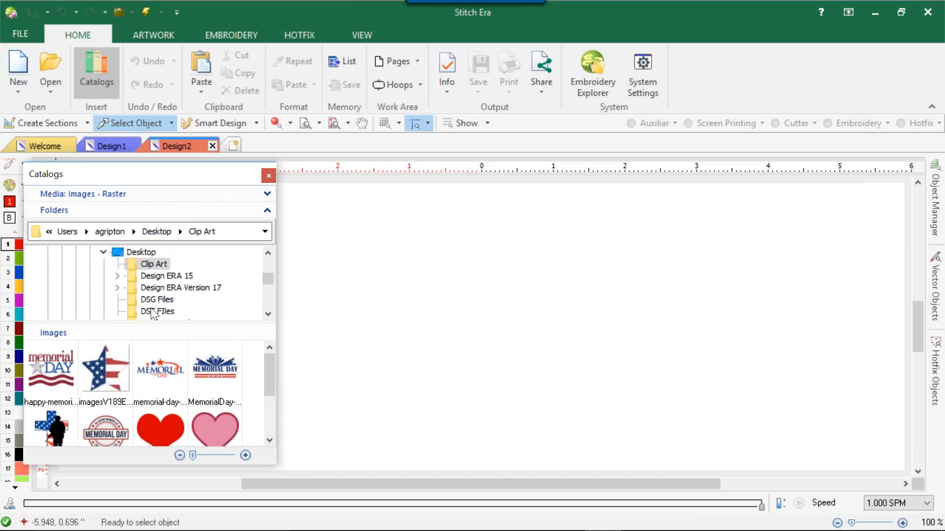
left_click(116, 207)
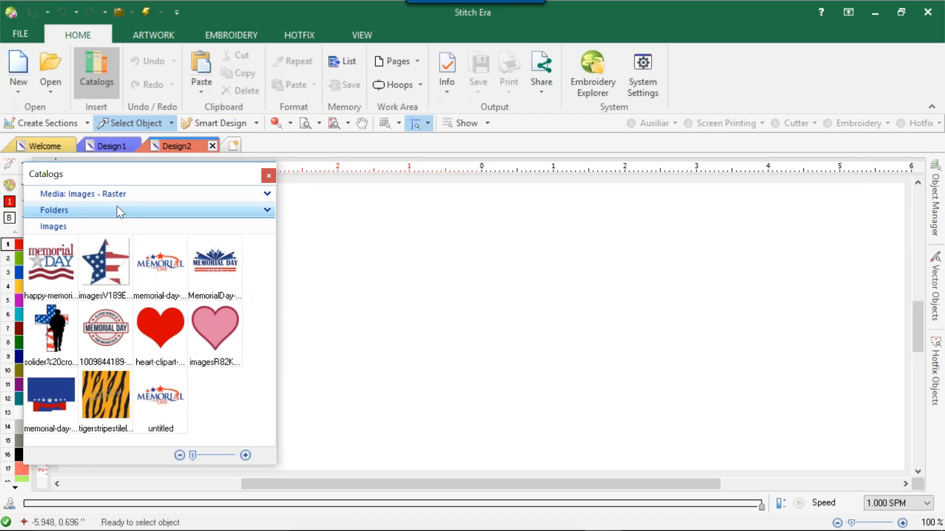
Step: Place the large Memorial Day star picture and the round Memorial Day badge side by side in the design, and close the catalog
left_click(124, 310)
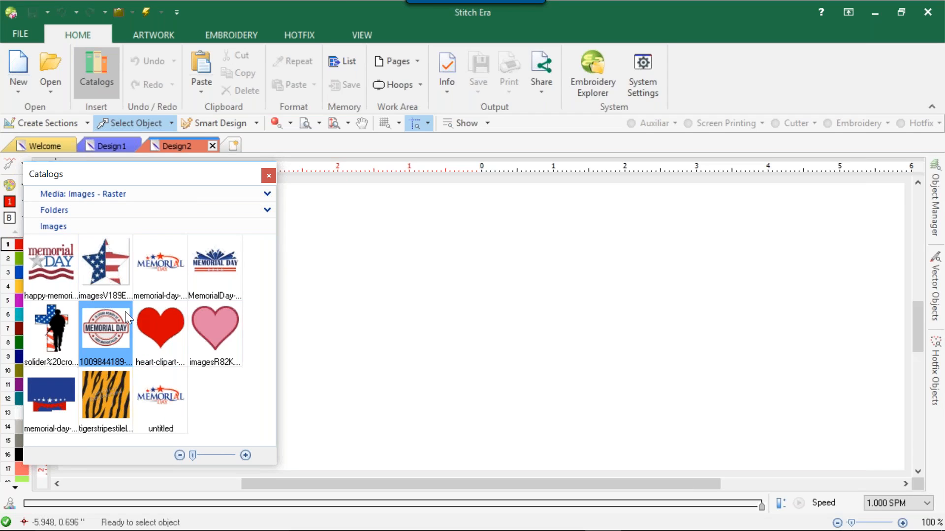
left_click_drag(35, 242, 418, 261)
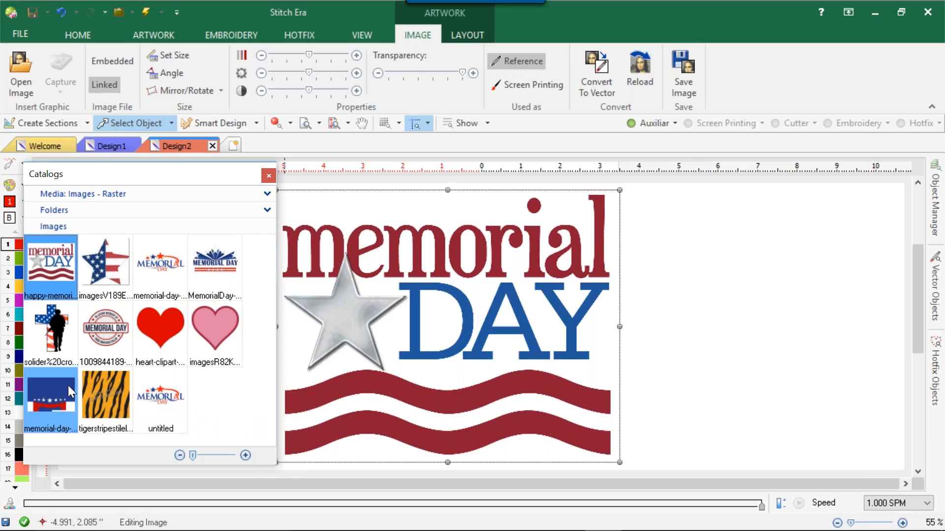
left_click_drag(113, 335, 728, 268)
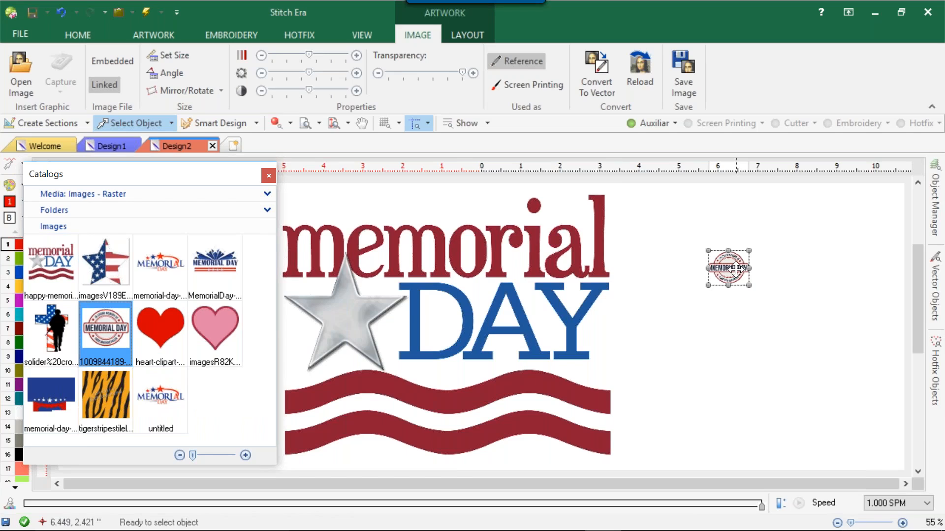
left_click(268, 176)
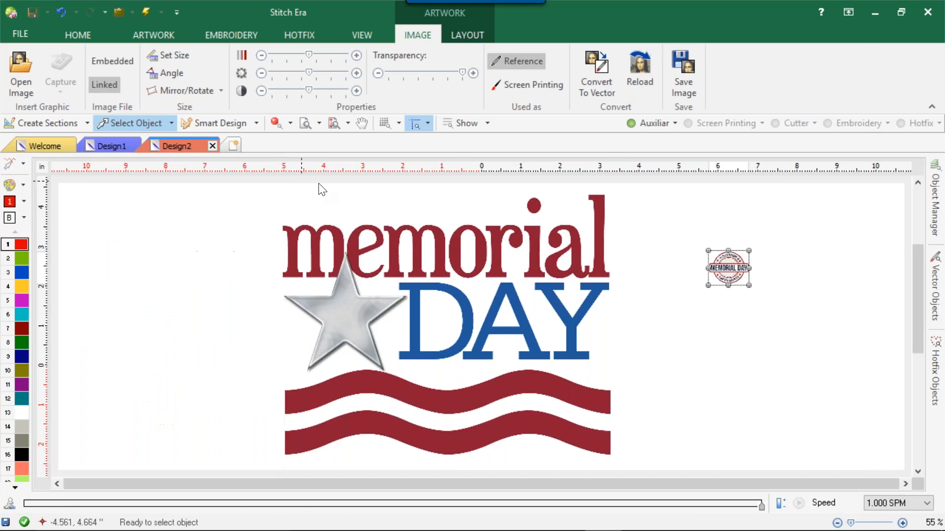
left_click_drag(726, 275, 669, 290)
left_click(677, 341)
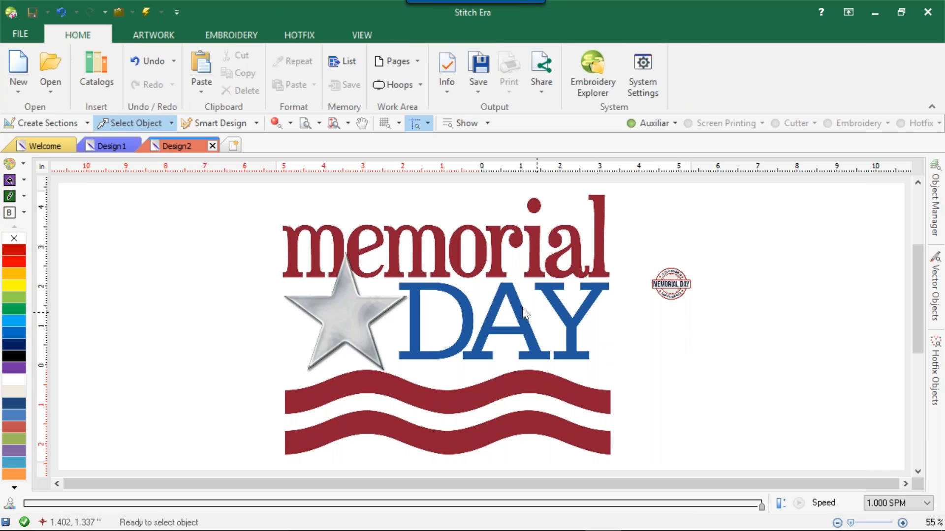
Step: Inspect the edges of the blue letter A in DAY, and move the large Memorial Day picture farther left from the badge
scroll(523, 302, "up", 10)
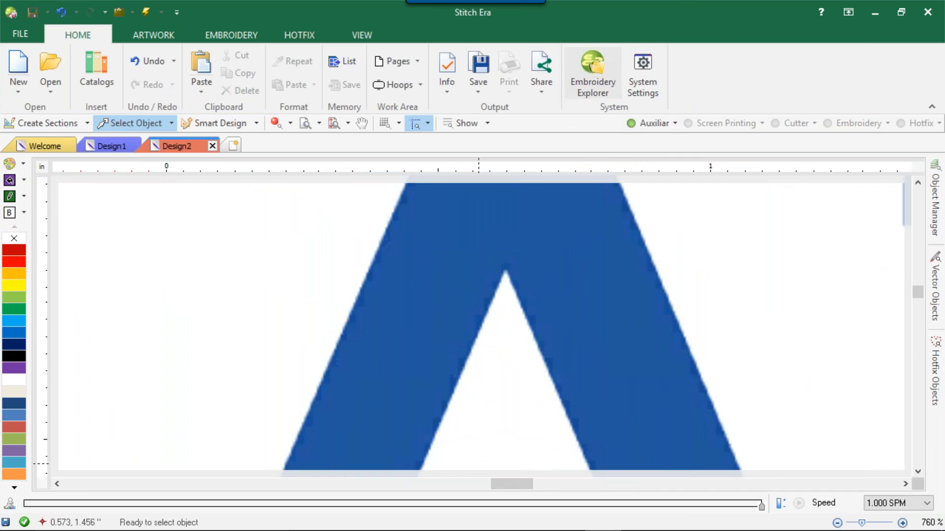
scroll(535, 254, "up", 2)
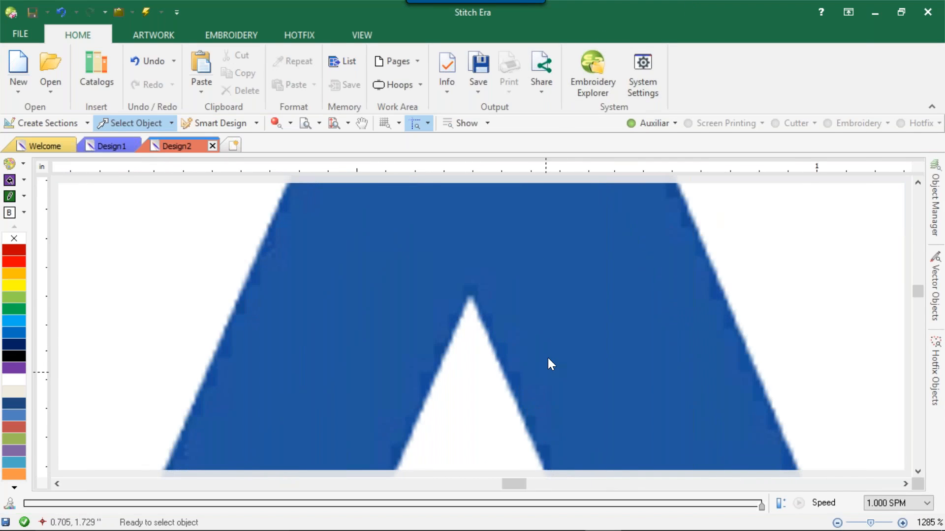
scroll(551, 344, "down", 10)
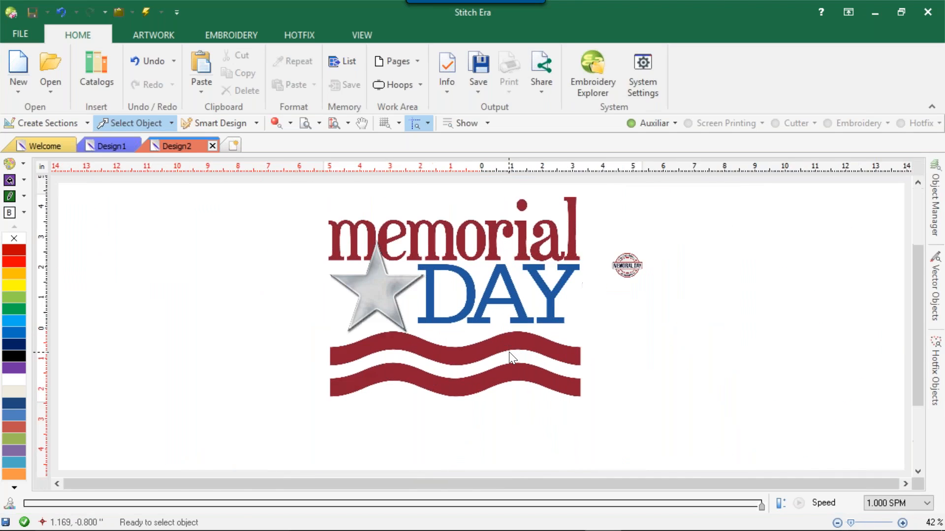
scroll(509, 352, "up", 1)
left_click(507, 298)
left_click_drag(507, 298, 447, 309)
left_click(639, 314)
key("Tab")
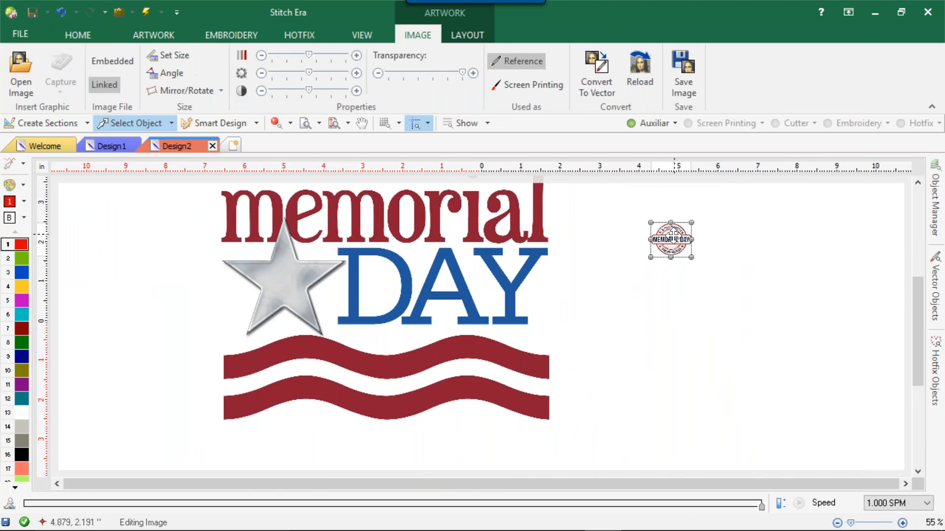
left_click(639, 295)
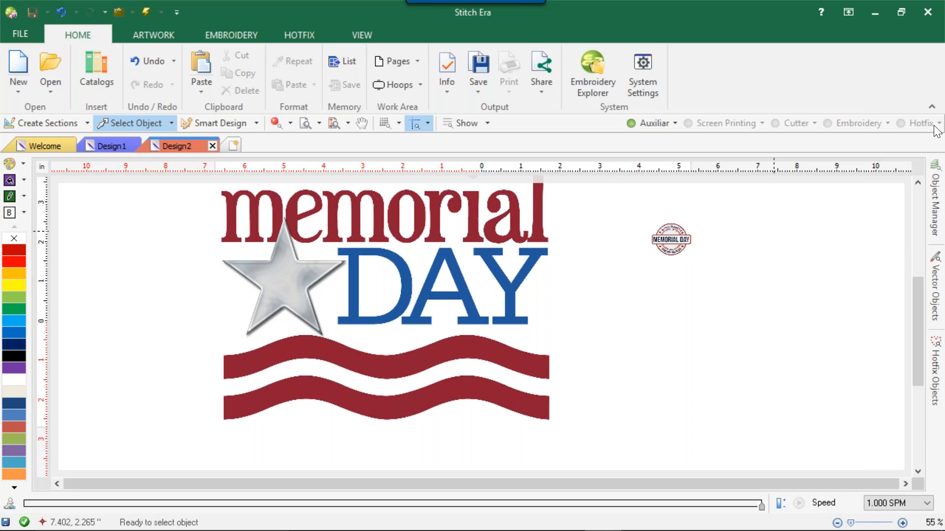
Step: Select the large Memorial Day picture and move it slightly lower in the design
left_click(345, 236)
left_click_drag(349, 237, 354, 255)
scroll(344, 247, "up", 3)
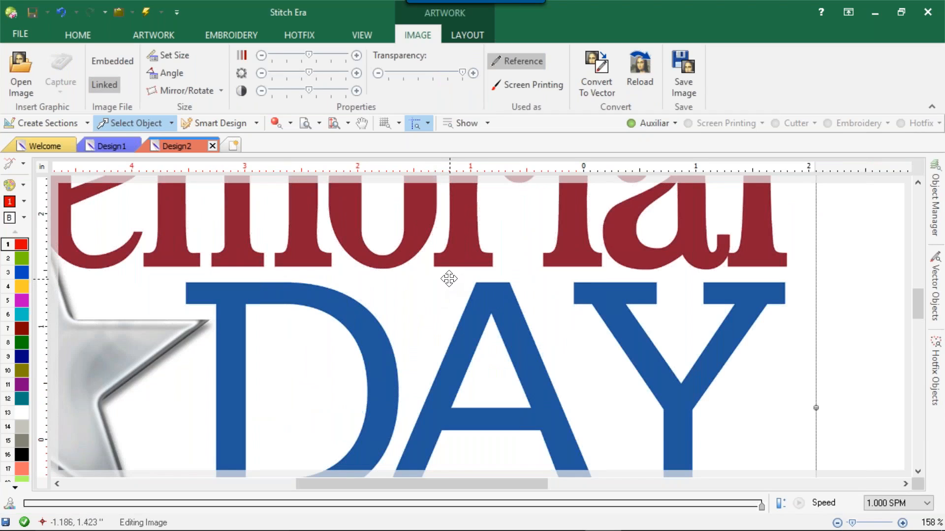
mouse_move(4, 402)
scroll(434, 316, "down", 5)
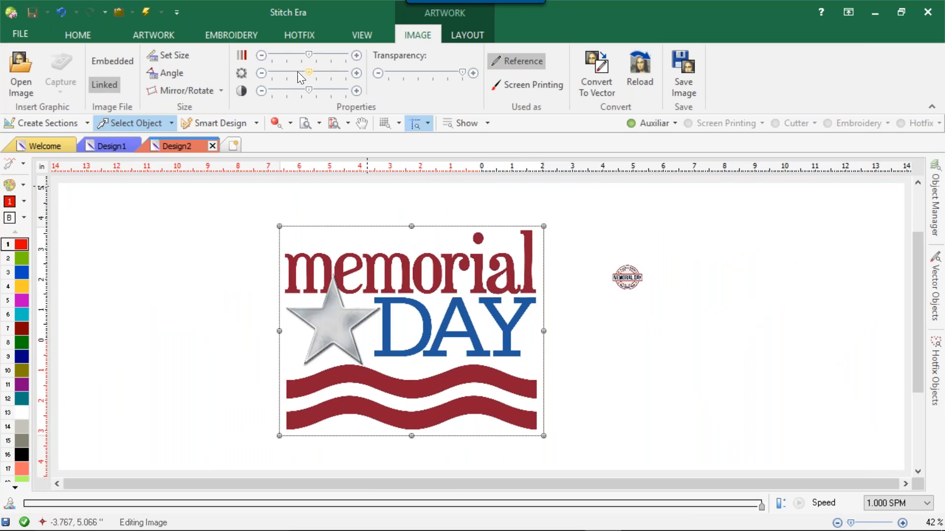
Step: Scale the large picture with Set Size, measuring across the word "memorial" and setting that length to 6.50 inches
left_click(485, 35)
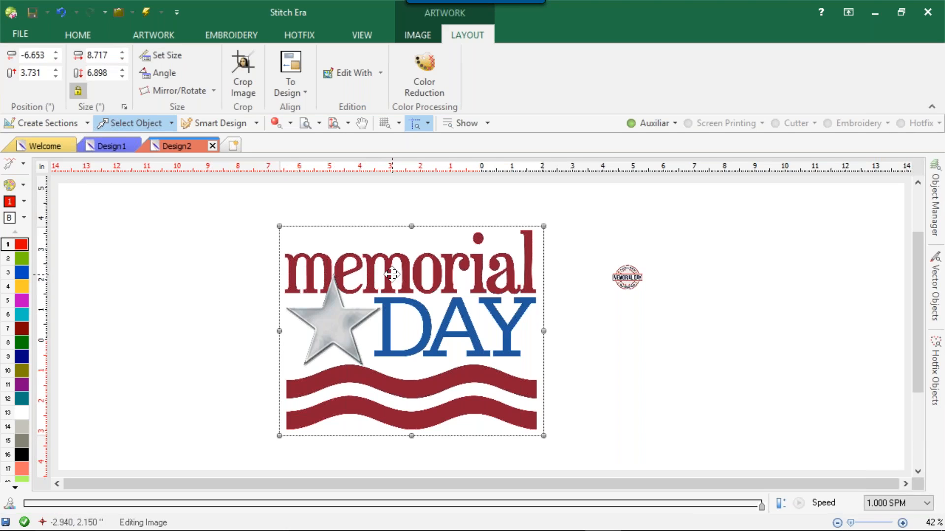
left_click(172, 55)
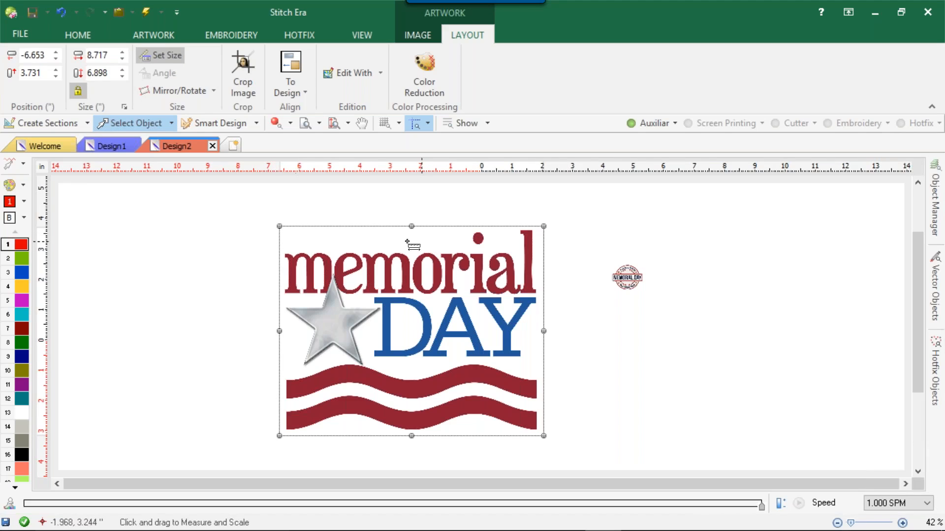
left_click_drag(284, 253, 537, 259)
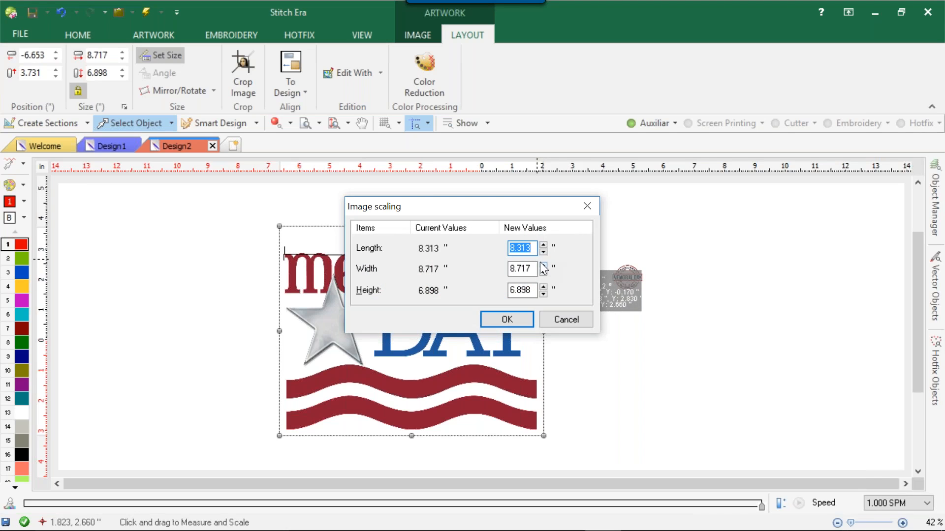
type("6.50")
key("Return")
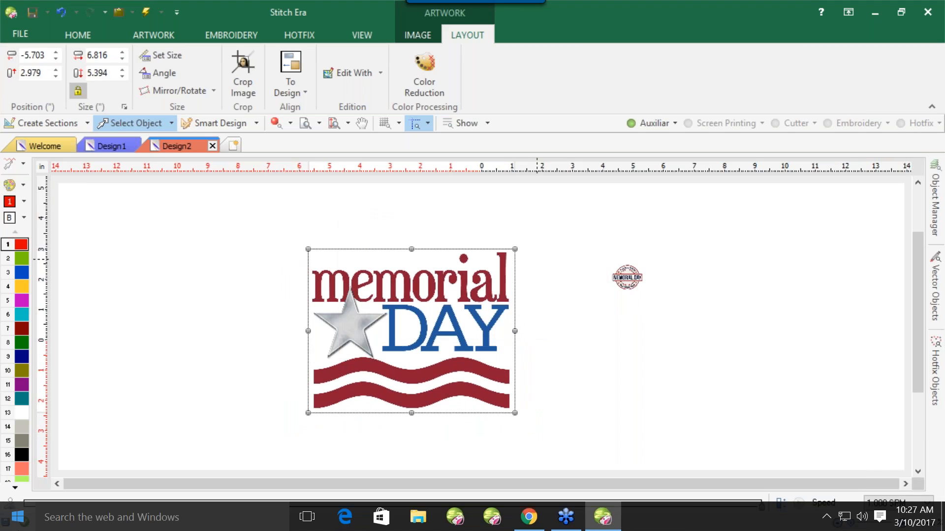
left_click(285, 266)
Step: Examine the letter edges of "memorial" and "DAY" in the resized picture for sharpness
scroll(407, 314, "up", 3)
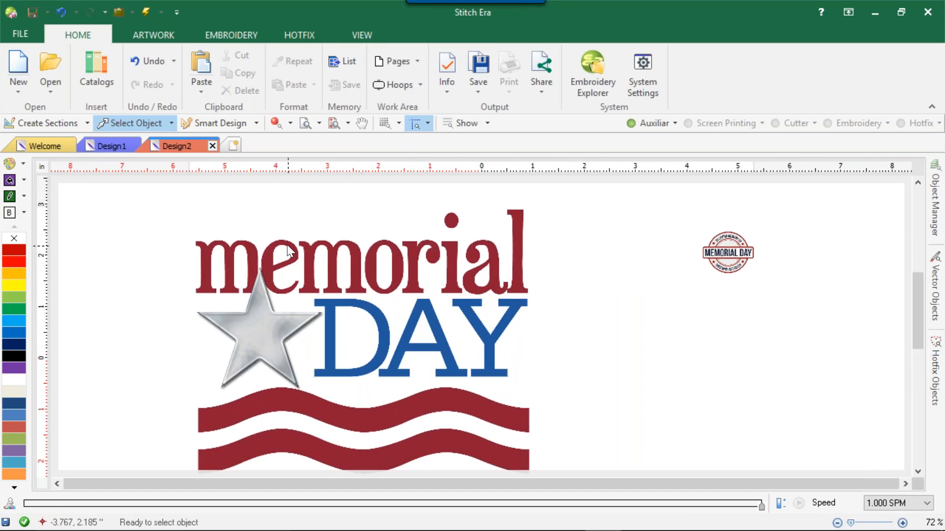
scroll(287, 245, "up", 12)
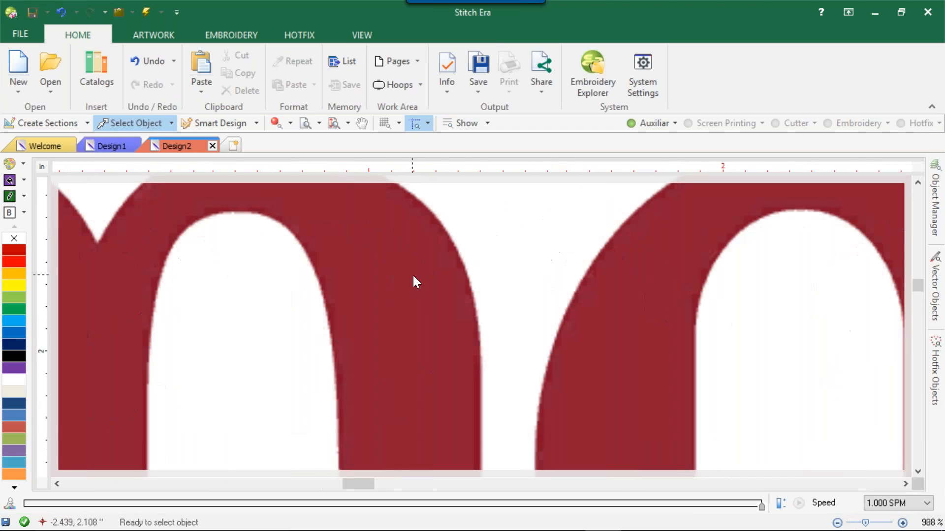
scroll(417, 293, "down", 10)
scroll(465, 343, "up", 2)
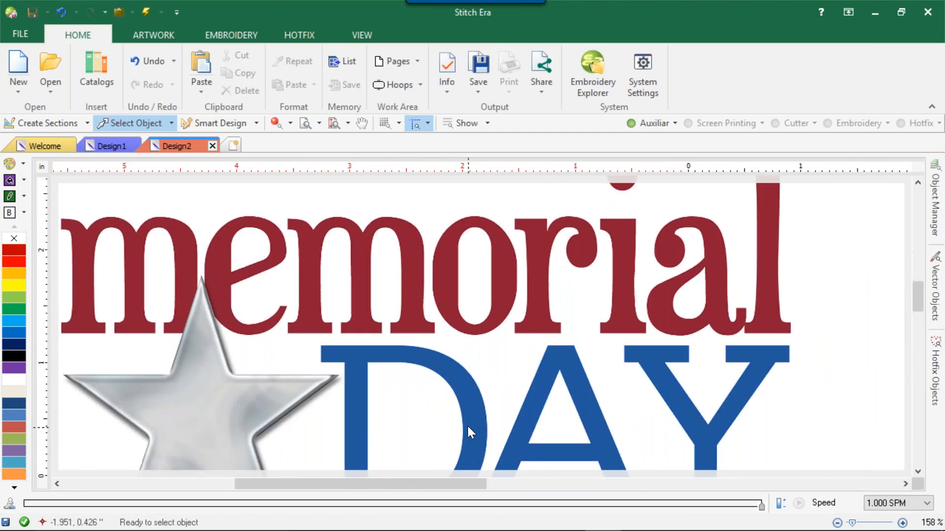
scroll(464, 423, "up", 8)
scroll(448, 376, "down", 2)
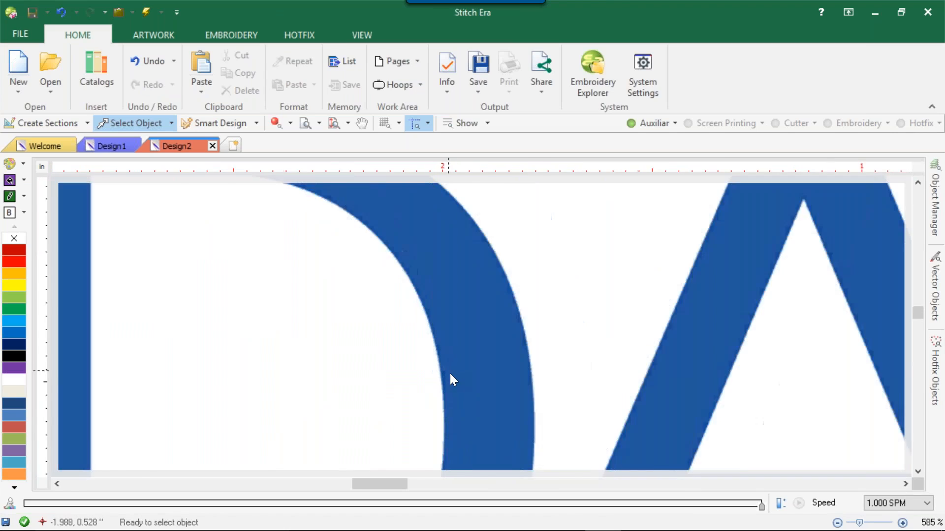
Step: Select the large Memorial Day picture and filter it with Color Reduction set to up to 32 colors
scroll(450, 373, "down", 6)
left_click(459, 355)
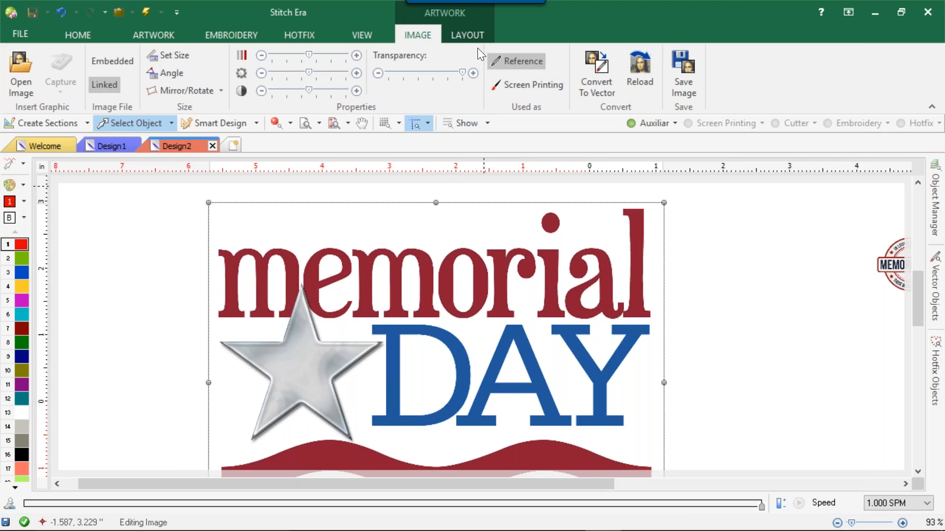
left_click(466, 37)
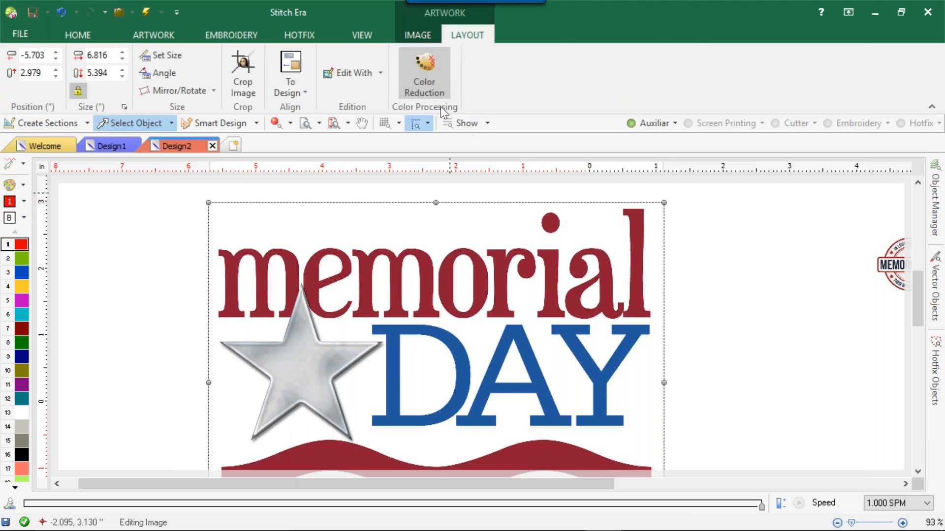
left_click(426, 76)
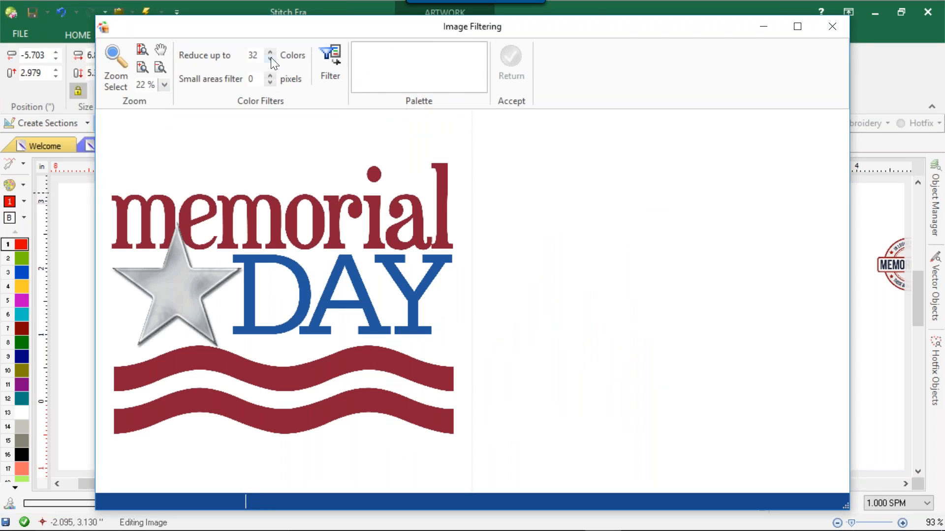
left_click(332, 65)
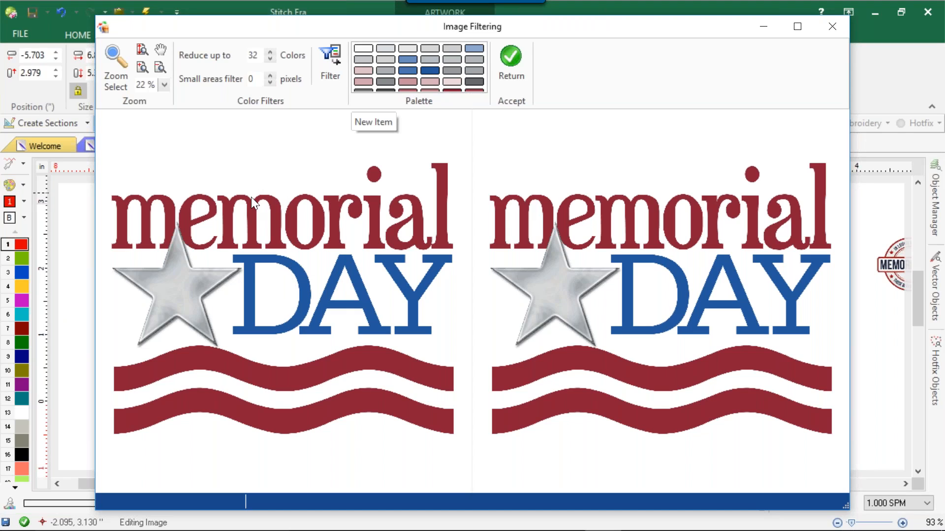
Step: Reduce the picture to up to 4 colors, filter it again and accept the result into the design
type("4")
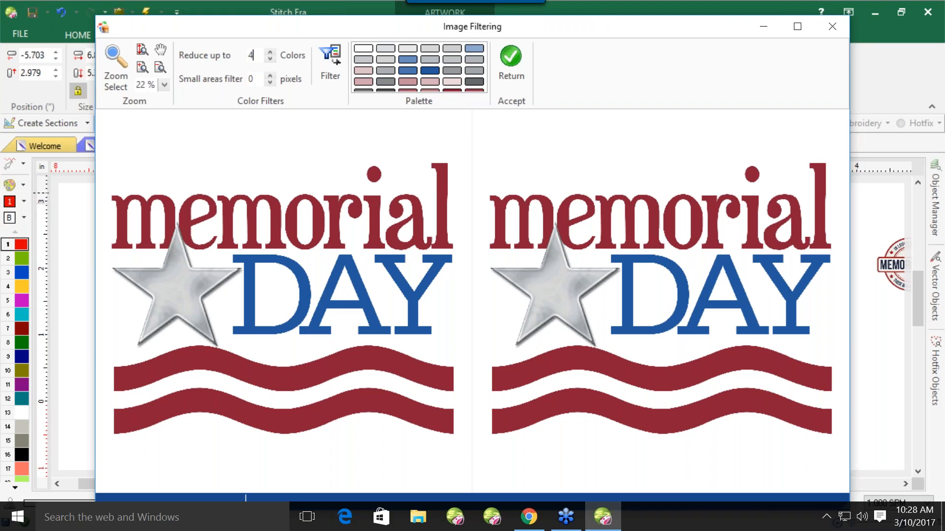
left_click(326, 57)
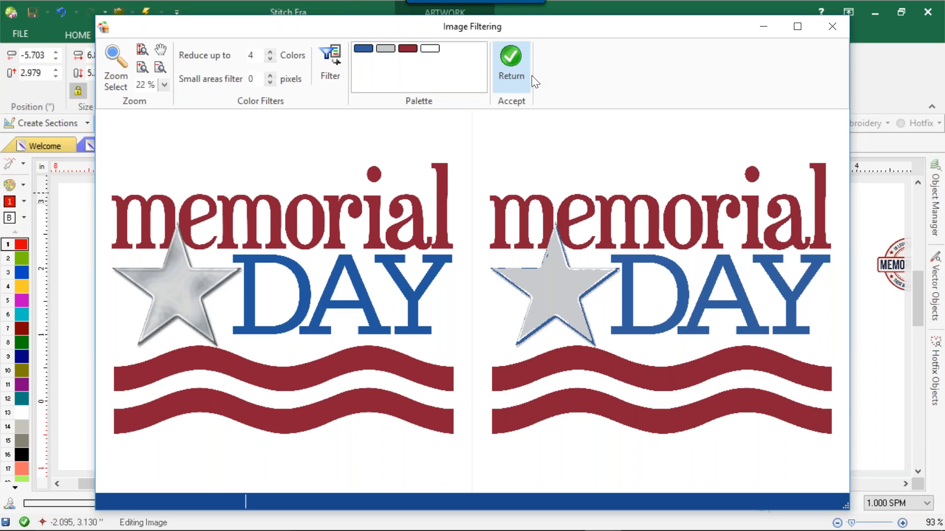
left_click(527, 50)
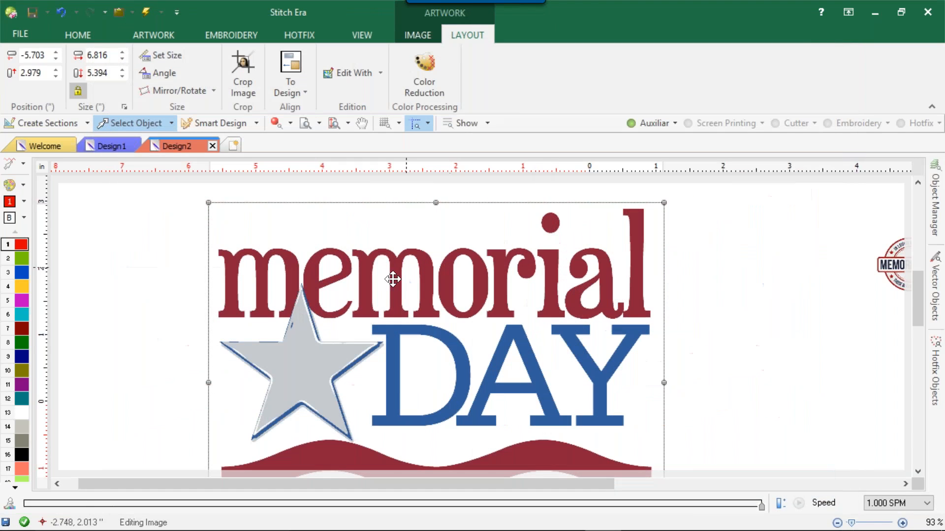
Step: Examine the star and lettering of the color-reduced picture up close and at full view
left_click(103, 341)
scroll(305, 345, "up", 3)
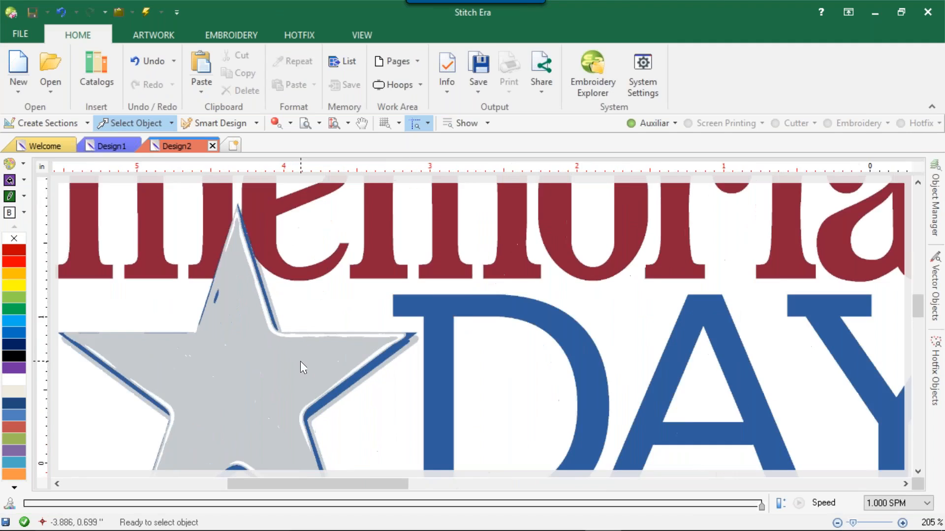
scroll(302, 356, "down", 3)
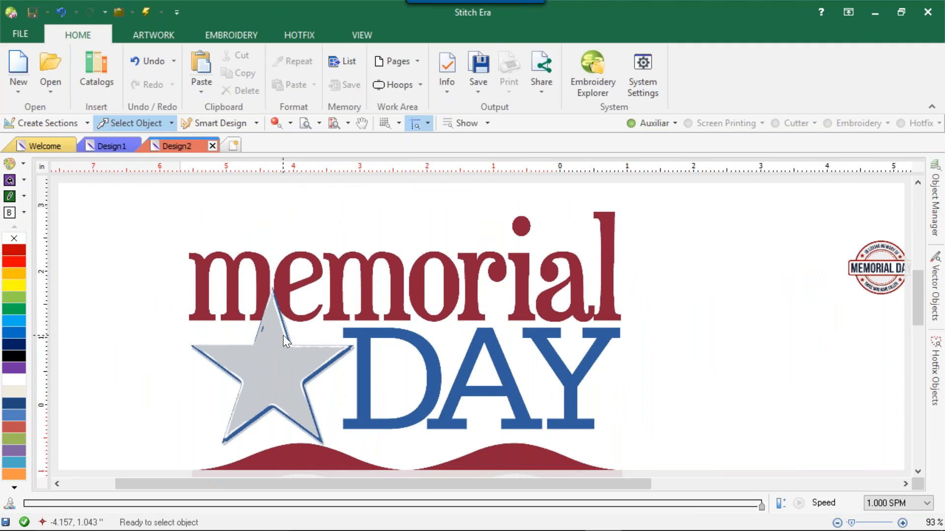
scroll(292, 341, "up", 1)
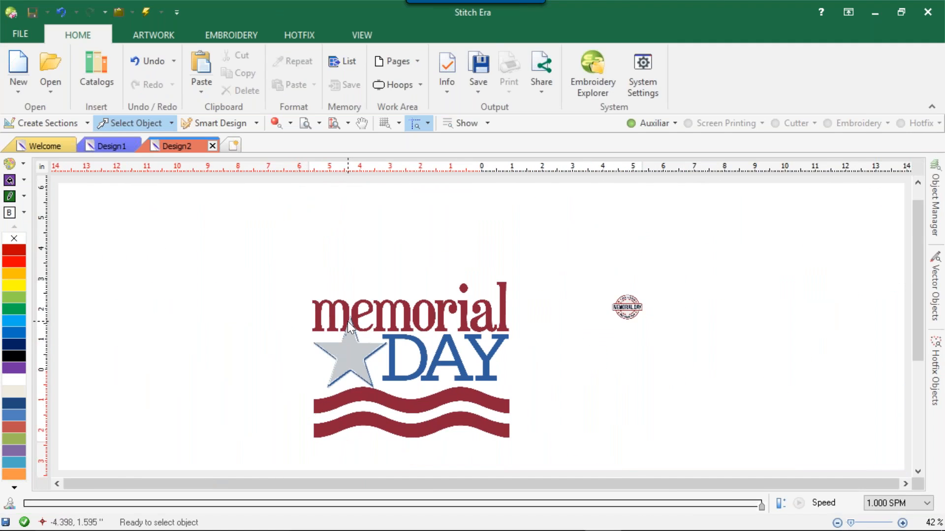
scroll(323, 354, "up", 1)
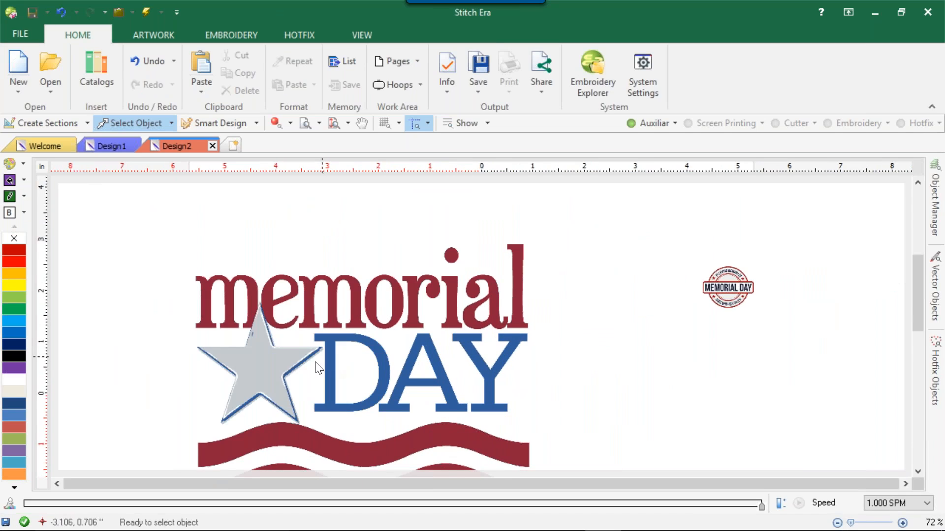
Step: Move the large picture slightly higher and convert it to vectors, filtered to 4 colors with Max Error 120, Sharpness 1 and Min Area 100
left_click(253, 371)
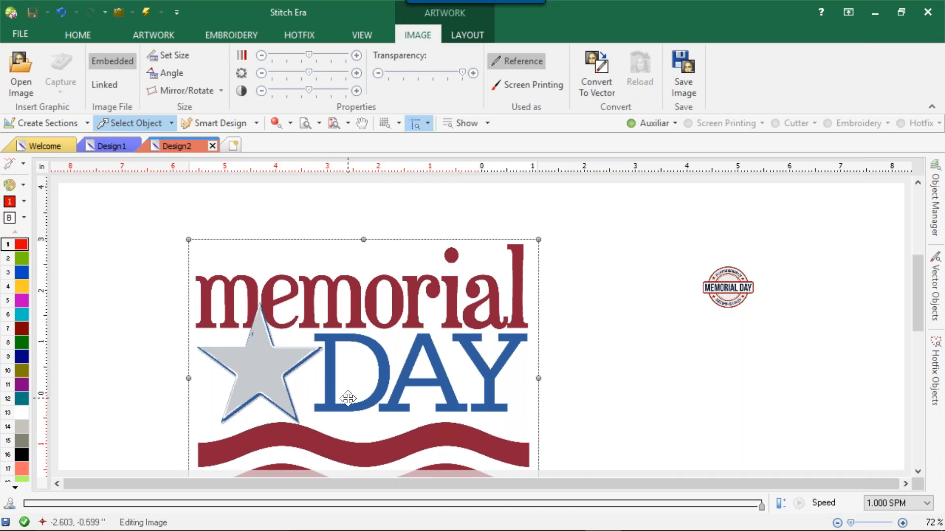
scroll(348, 394, "down", 2)
scroll(364, 411, "up", 1)
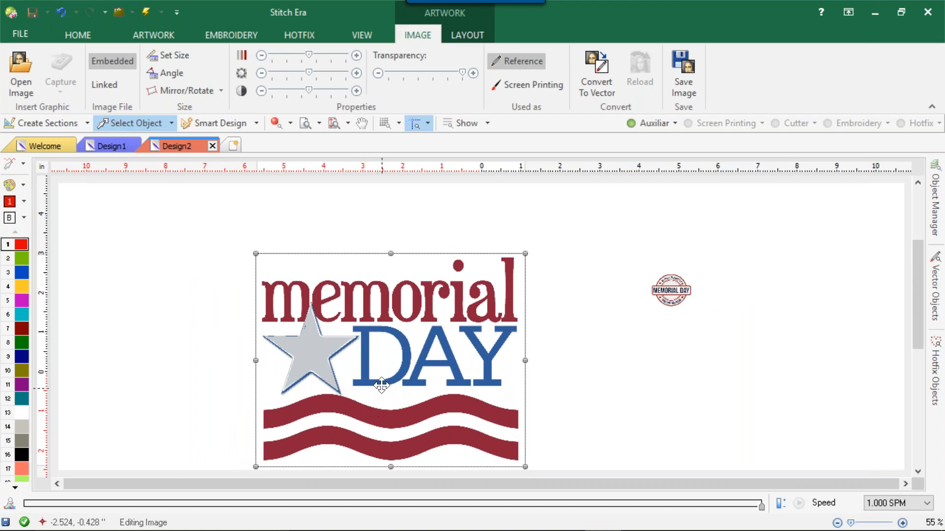
scroll(382, 390, "down", 1)
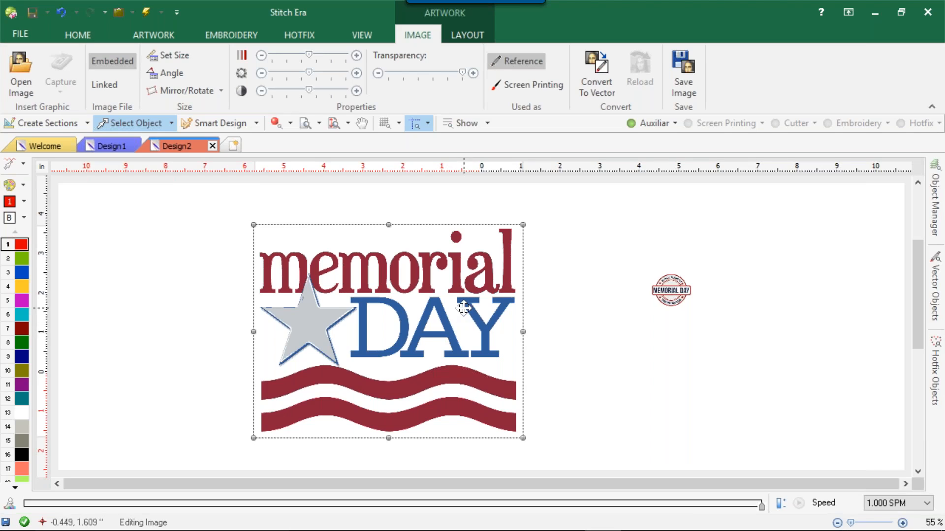
left_click(598, 84)
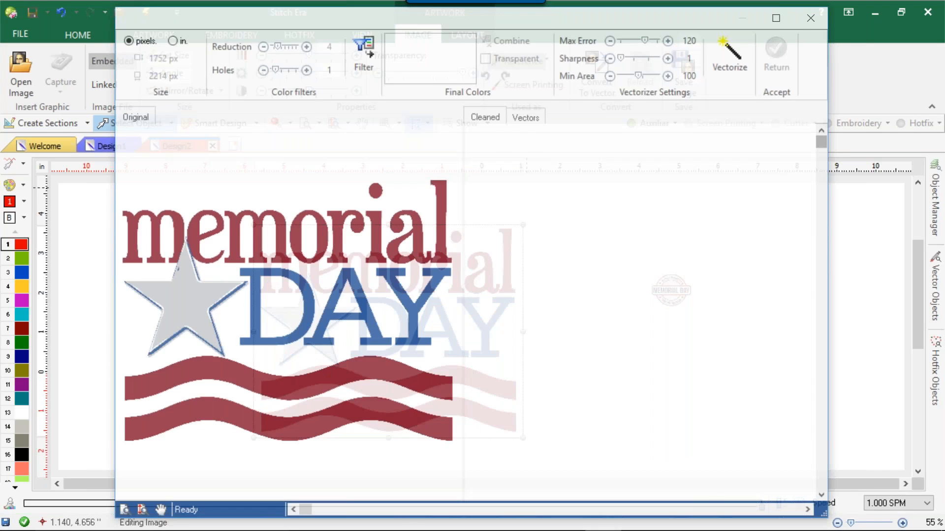
left_click(365, 51)
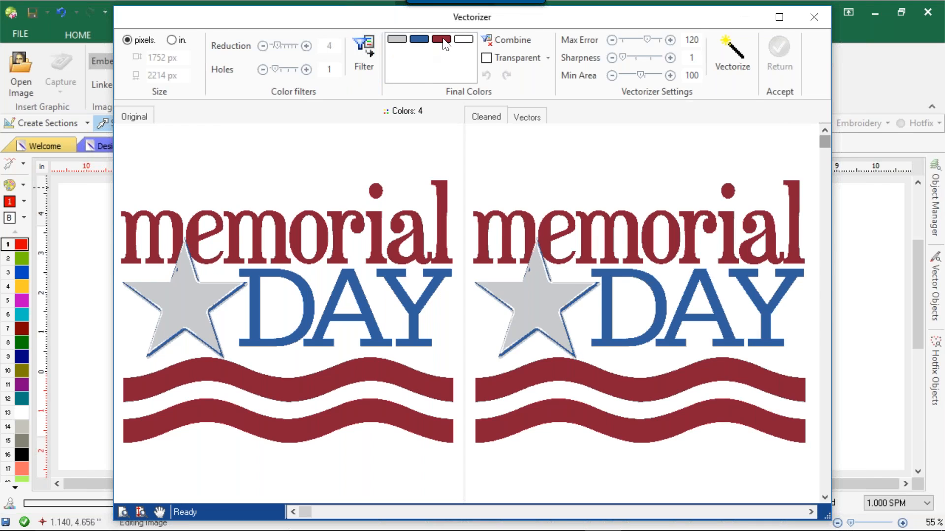
left_click(730, 52)
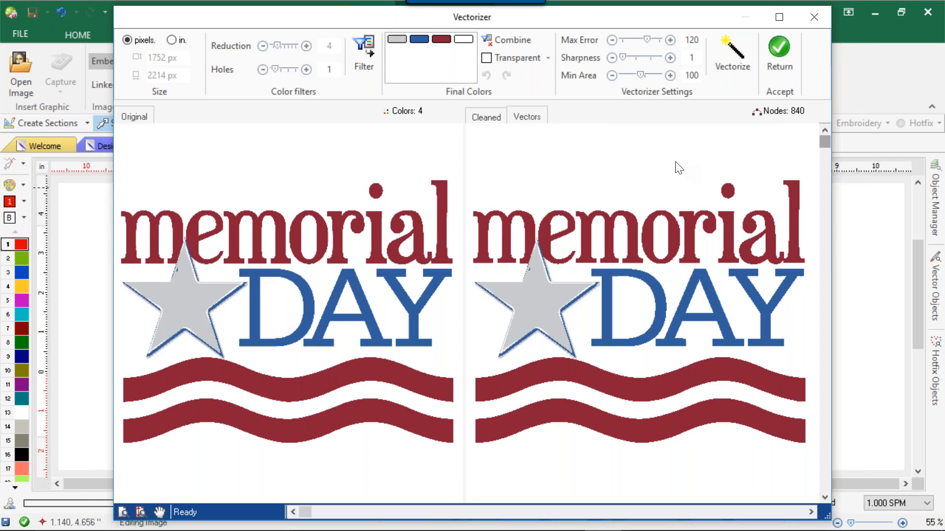
left_click(779, 58)
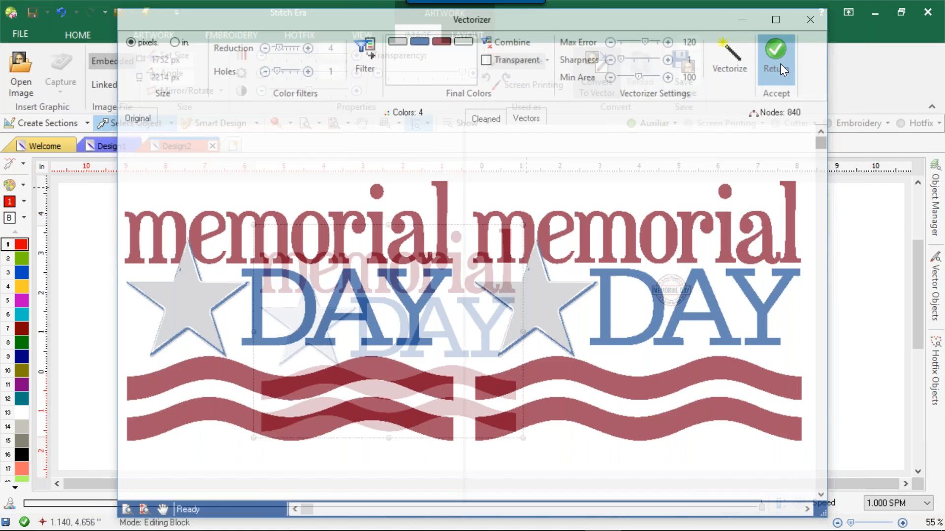
left_click(618, 215)
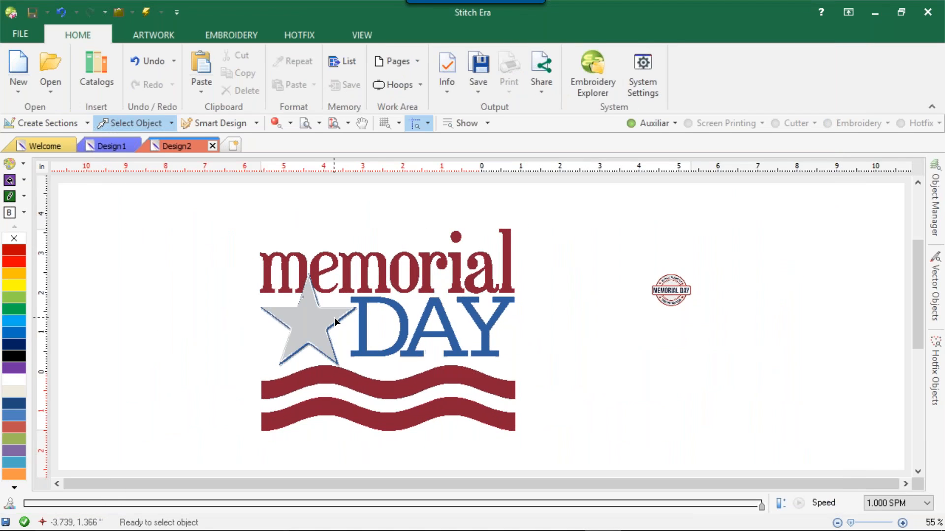
Step: Delete the gray star shape from the vectorized artwork
scroll(327, 318, "up", 5)
scroll(336, 311, "down", 4)
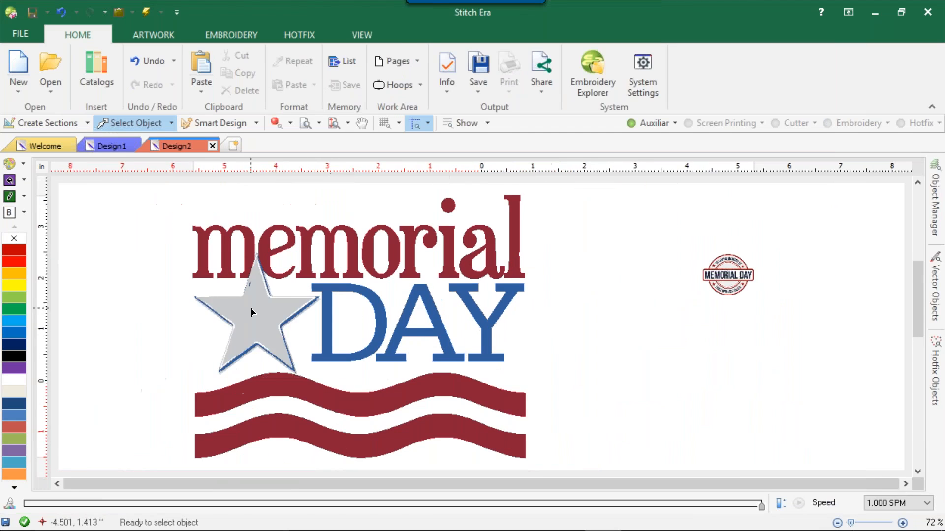
left_click(261, 314)
scroll(261, 314, "up", 1)
key("Delete")
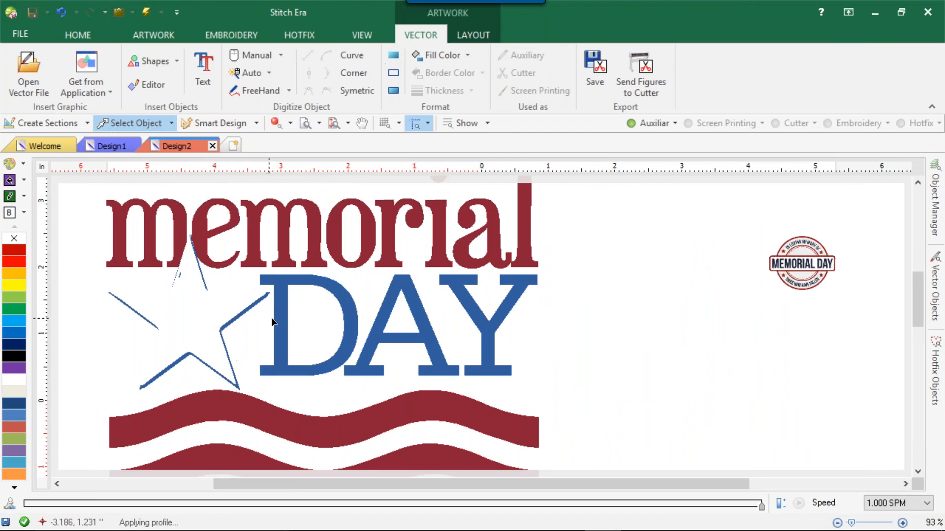
Step: Delete all the leftover blue outline fragments around the removed star
left_click(244, 314)
key("Delete")
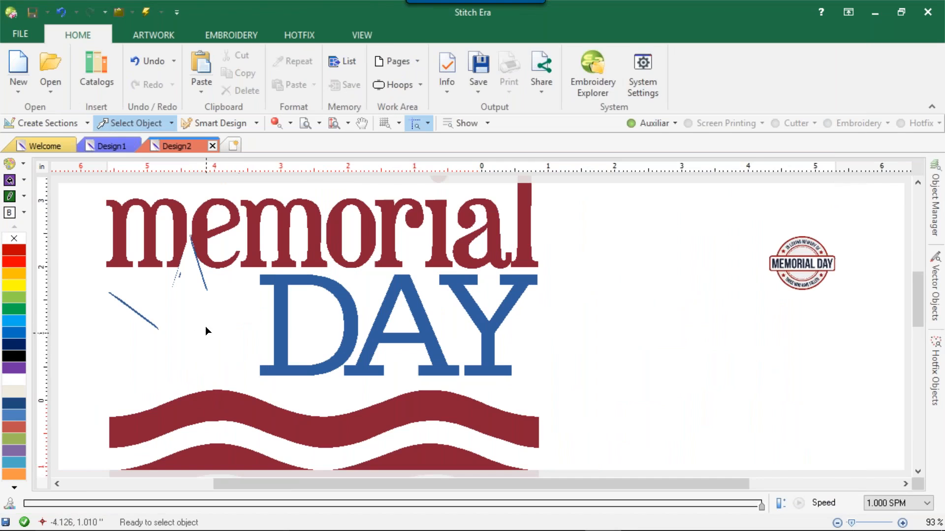
left_click(143, 315)
key("Delete")
left_click(177, 279)
key("Delete")
left_click(179, 276)
scroll(179, 274, "up", 3)
left_click(205, 280)
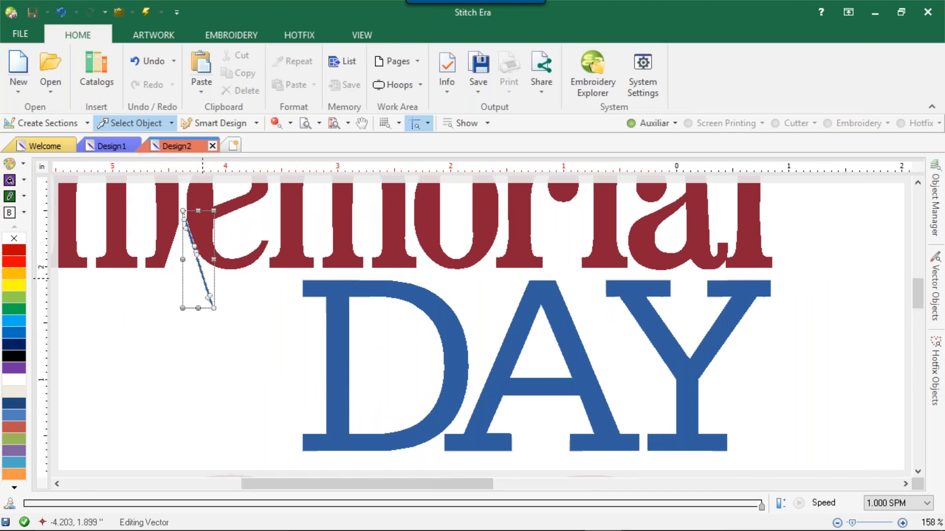
key("Delete")
scroll(232, 294, "down", 4)
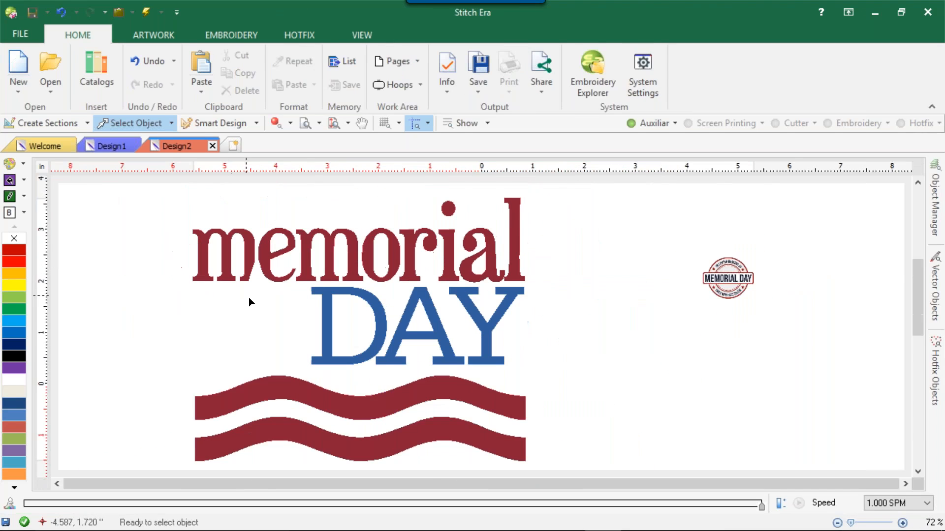
Step: Examine the curves and edges of the vectorized D and A in DAY for smoothness
scroll(359, 296, "up", 3)
scroll(359, 297, "up", 8)
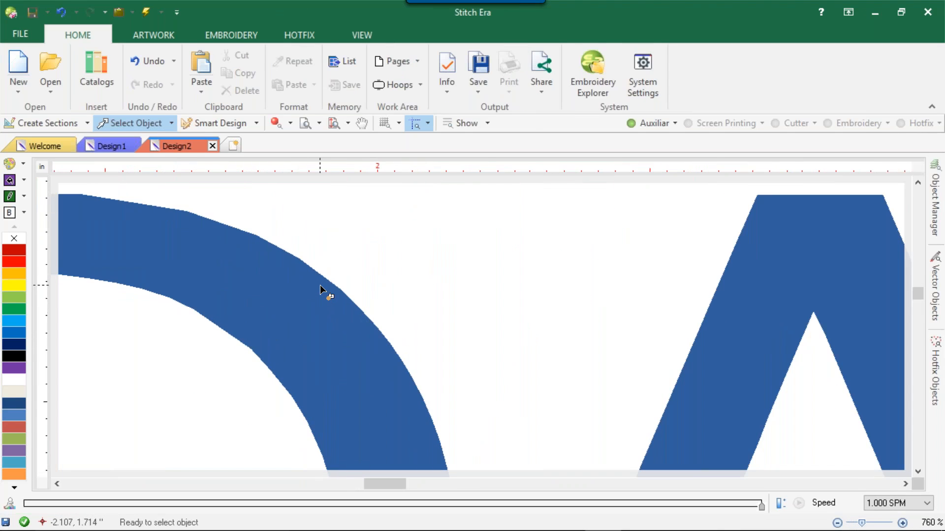
scroll(324, 313, "down", 2)
scroll(567, 260, "up", 2)
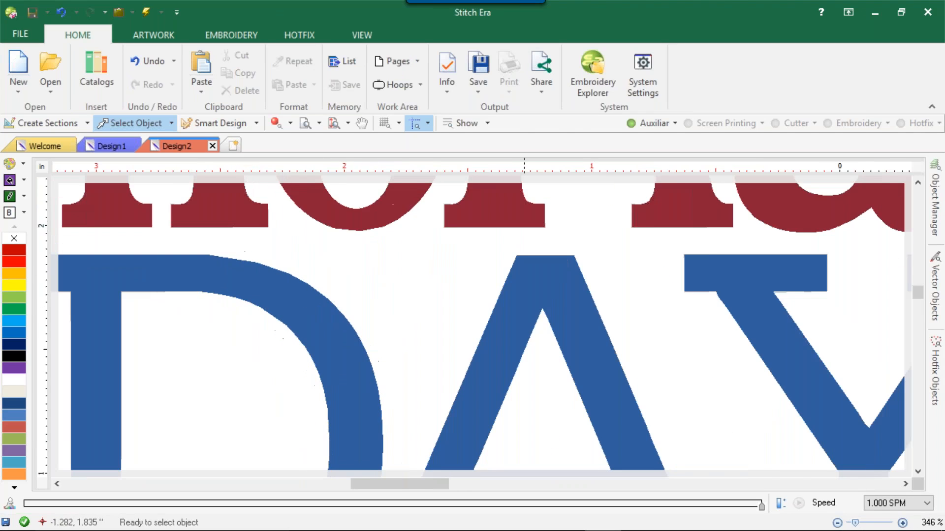
scroll(567, 261, "down", 8)
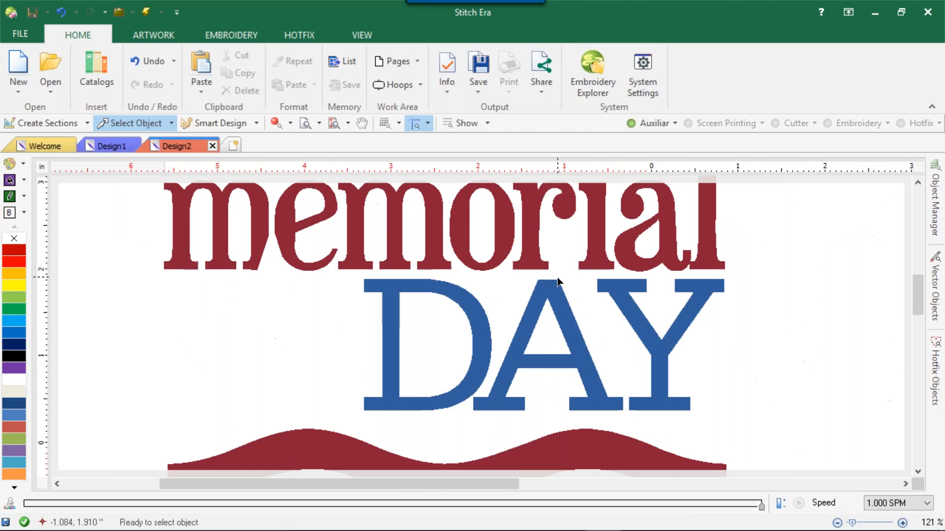
scroll(557, 277, "down", 3)
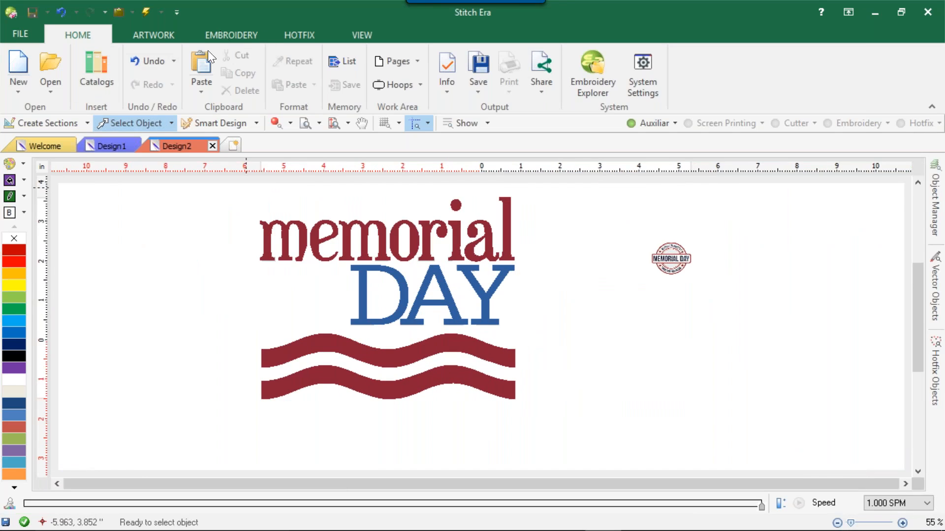
Step: Draw a five-pointed star shape about 2.8 inches wide and move it to where the original star was, beside DAY
left_click(152, 36)
left_click(382, 66)
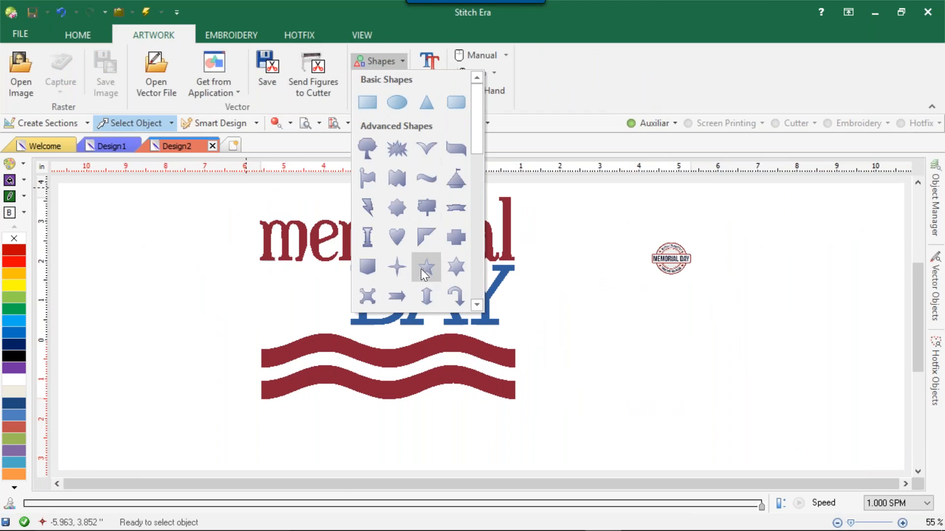
left_click(422, 269)
left_click_drag(143, 224, 256, 333)
left_click_drag(200, 273, 309, 285)
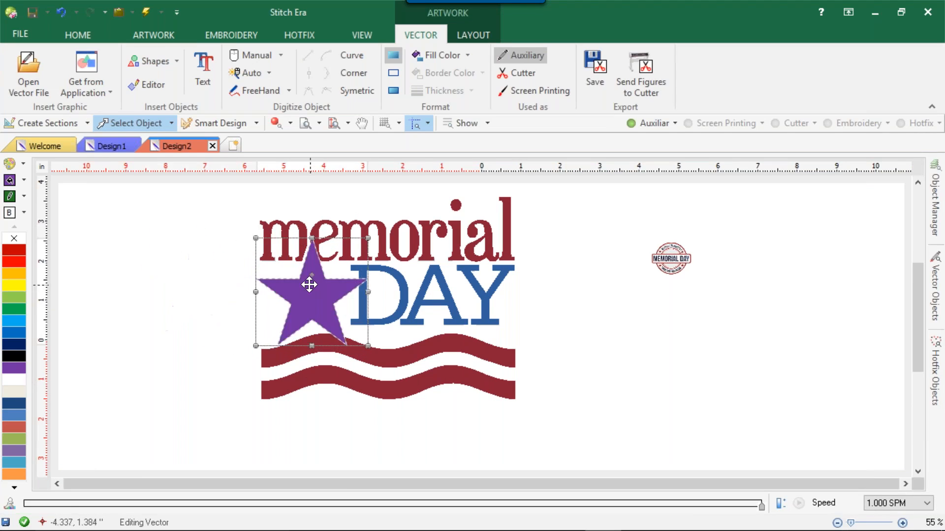
Step: Shift the new star slightly farther left over the start of "memorial" and "DAY"
scroll(309, 284, "up", 5)
scroll(286, 300, "down", 4)
scroll(266, 315, "up", 2)
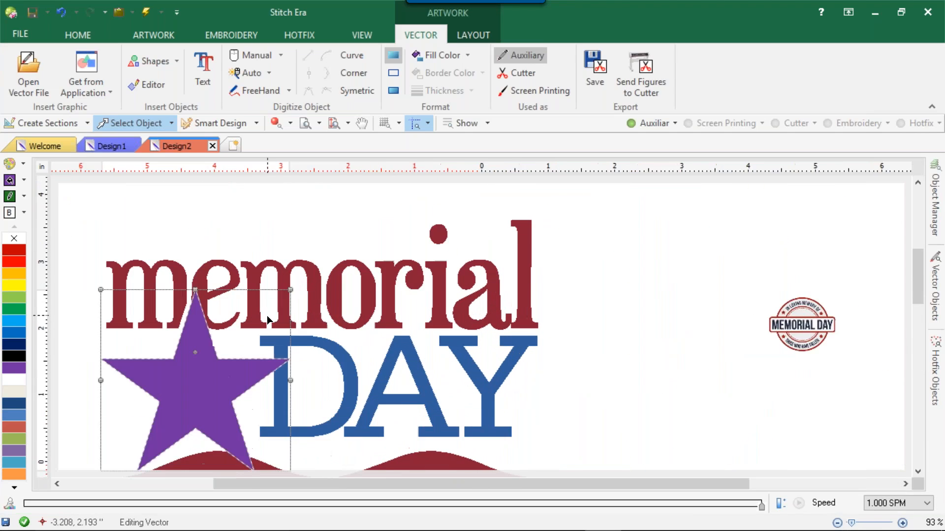
scroll(266, 315, "up", 2)
left_click_drag(186, 344, 182, 351)
scroll(197, 351, "down", 4)
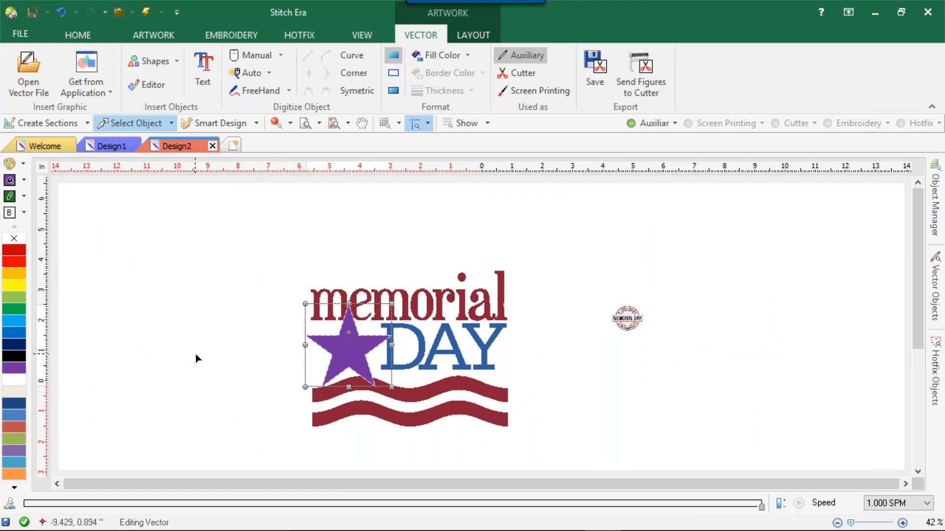
Step: Scale the star down to about 2.4 inches wide so it fits above the upper wavy stripe beside DAY
scroll(483, 295, "down", 3)
scroll(482, 305, "up", 5)
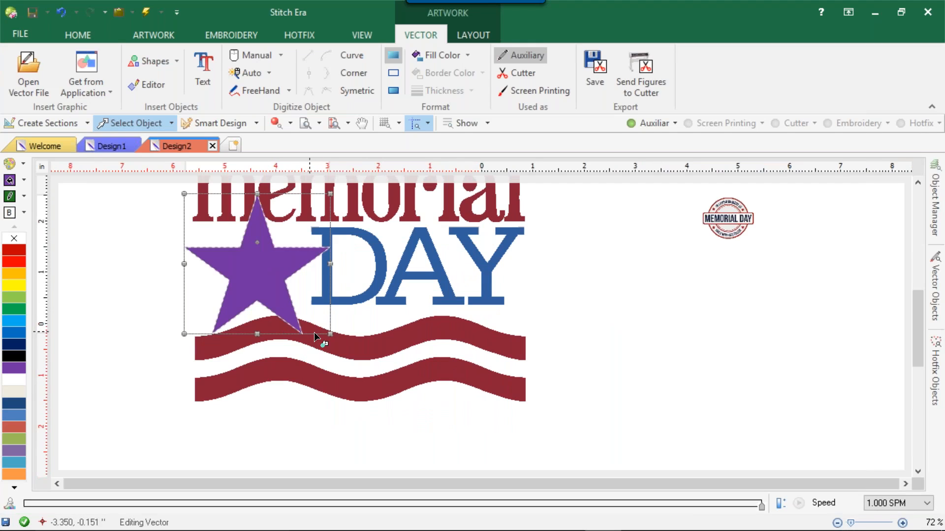
left_click(328, 336)
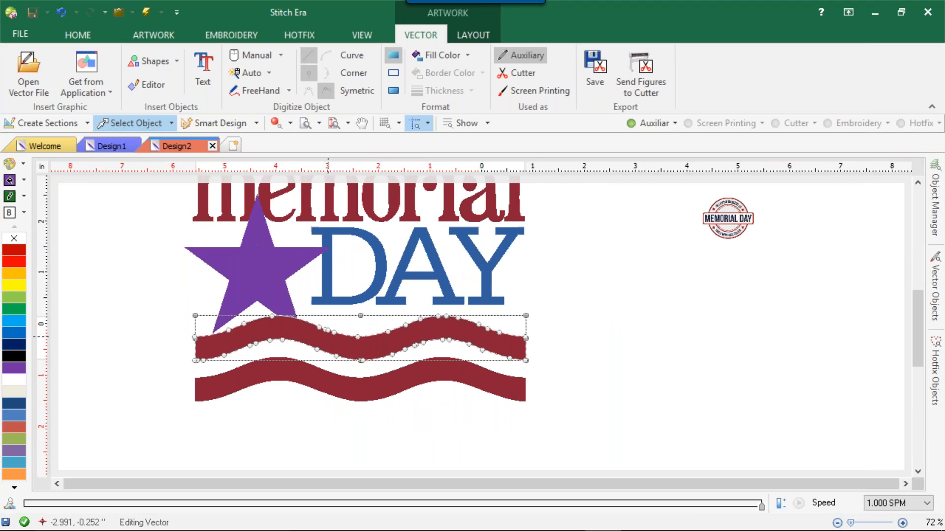
left_click(254, 284)
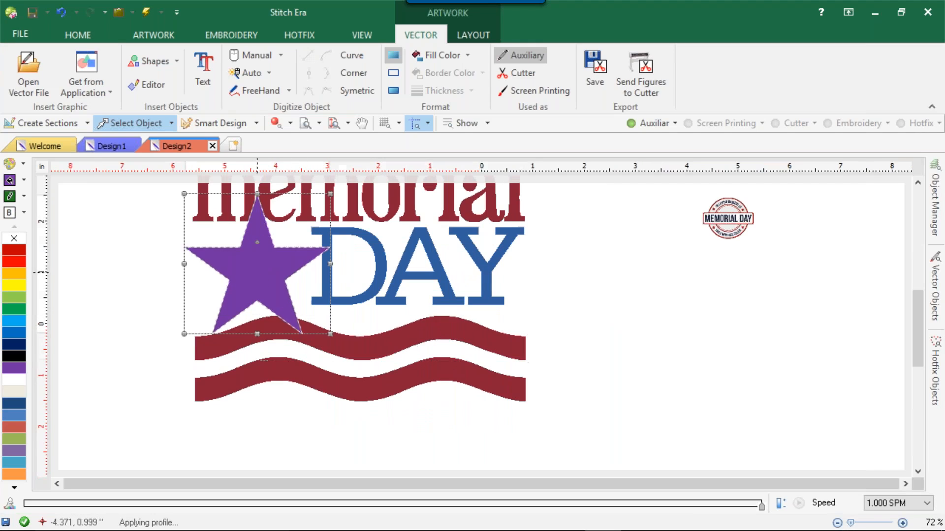
left_click(334, 335)
left_click(285, 278)
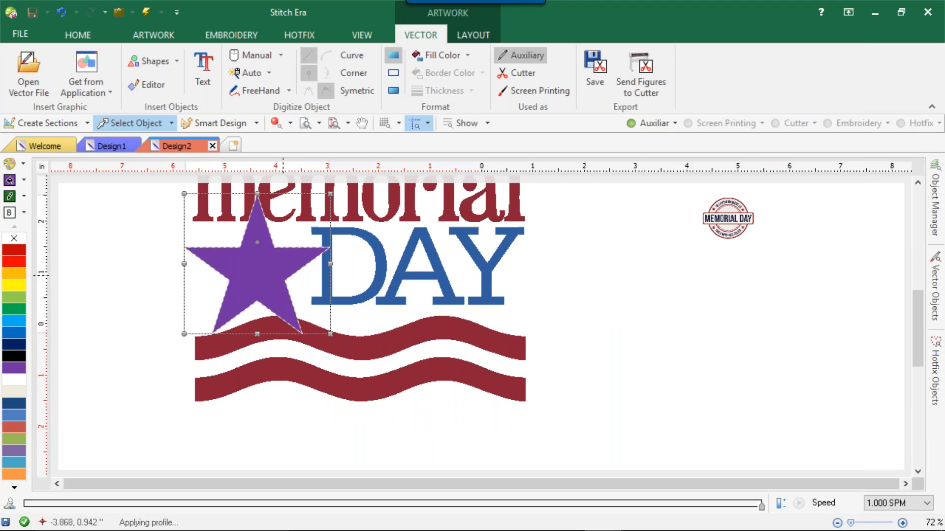
left_click_drag(327, 331, 303, 317)
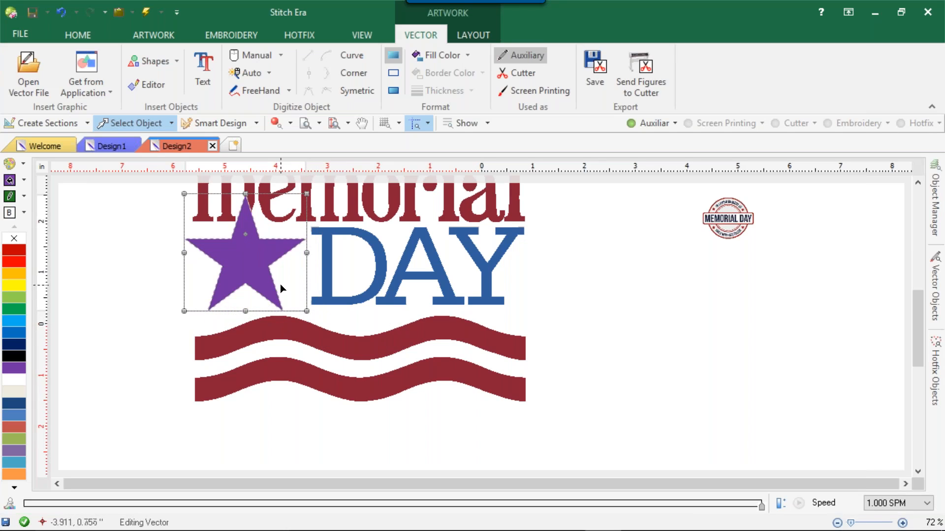
Step: Move the smaller star slightly right toward DAY and nudge it up a little from the wavy stripe
scroll(265, 261, "down", 2)
scroll(289, 249, "up", 3)
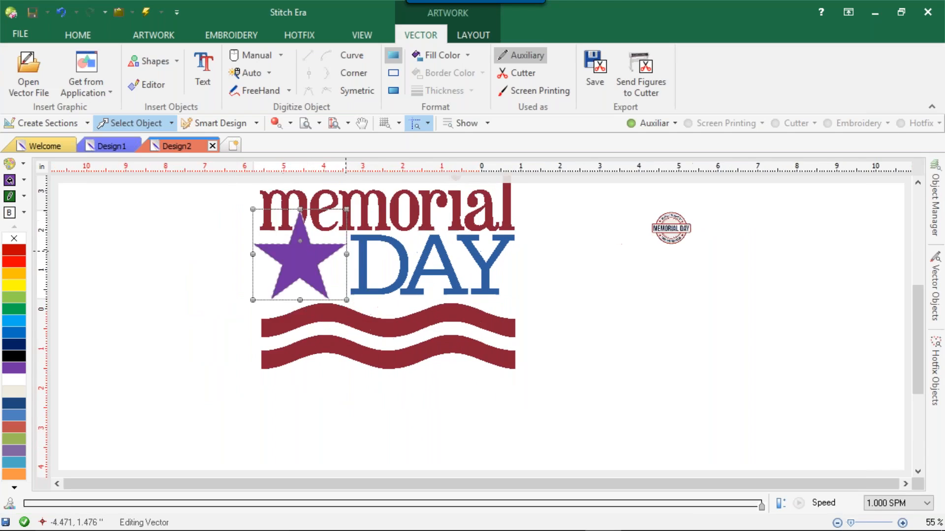
left_click_drag(190, 261, 205, 267)
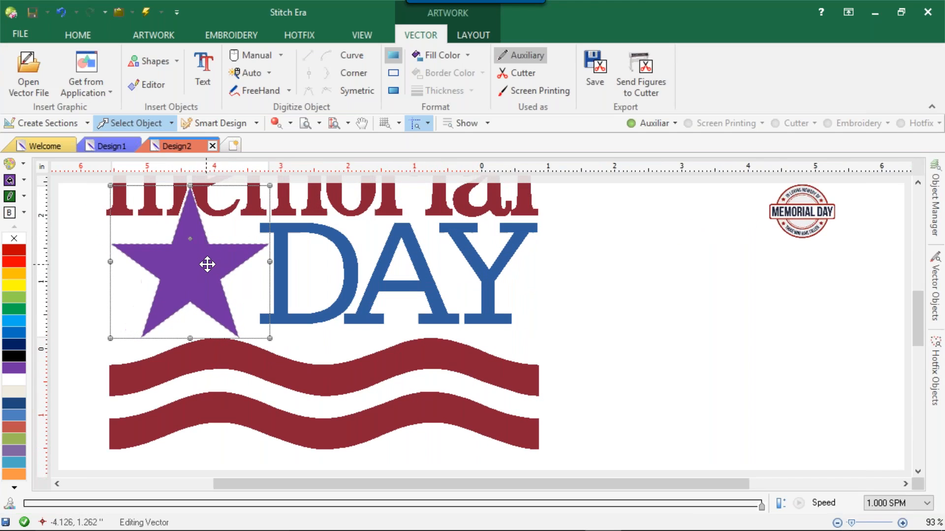
key("Up")
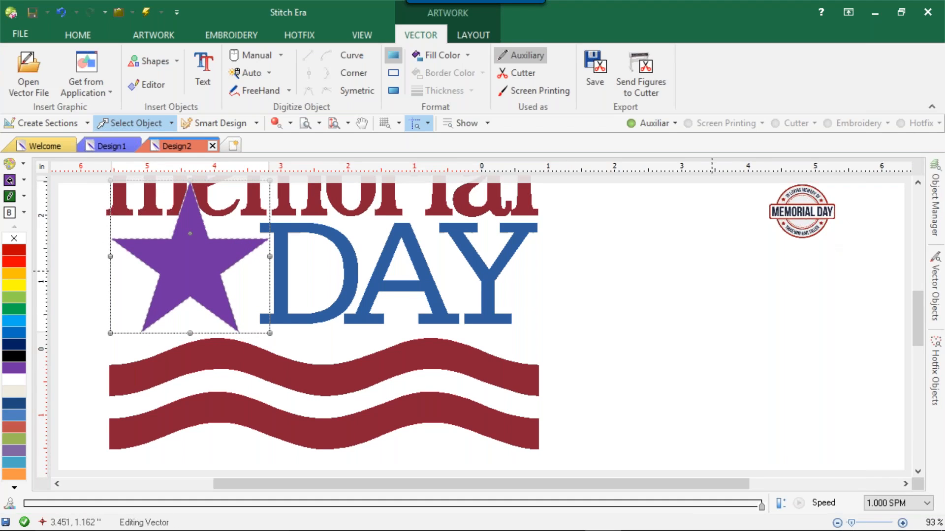
left_click(653, 255)
scroll(168, 201, "up", 6)
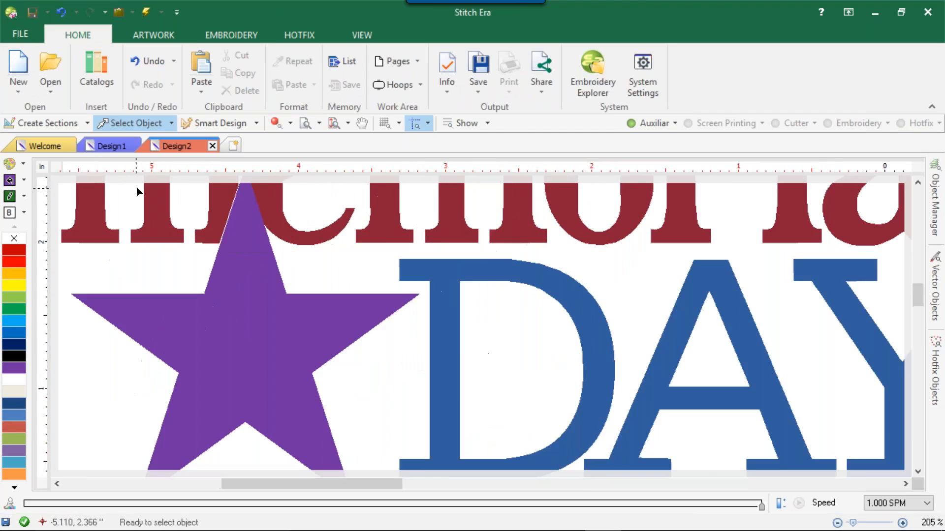
Step: Recolor the star to light beige and deselect it
left_click(382, 251)
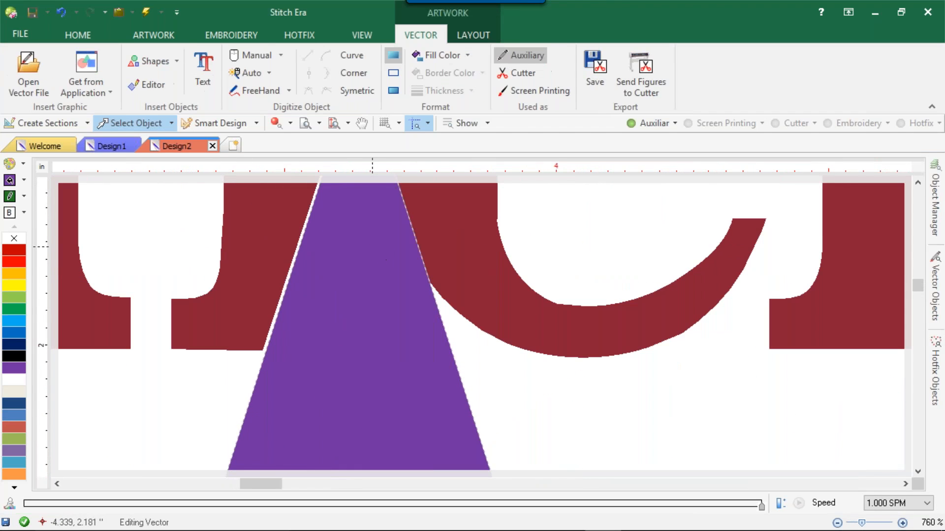
left_click_drag(372, 247, 370, 248)
scroll(370, 247, "down", 5)
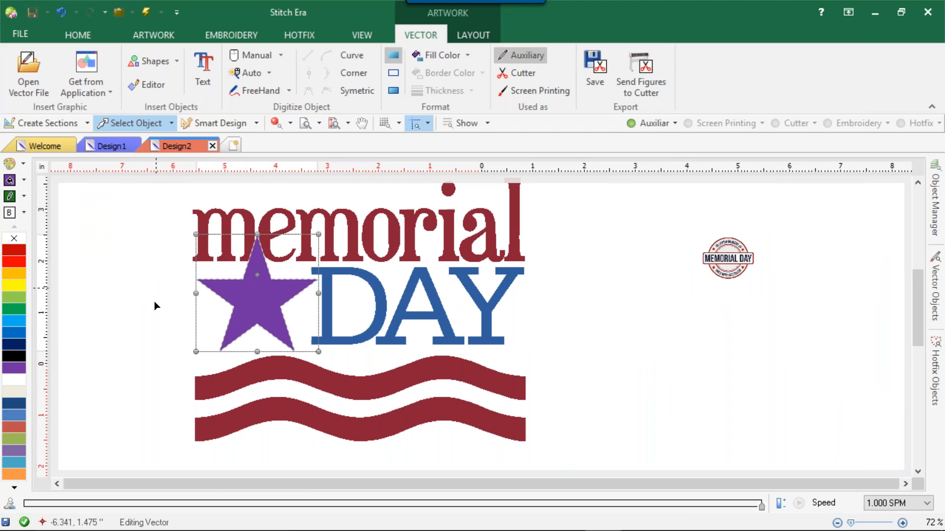
left_click(9, 391)
left_click(85, 325)
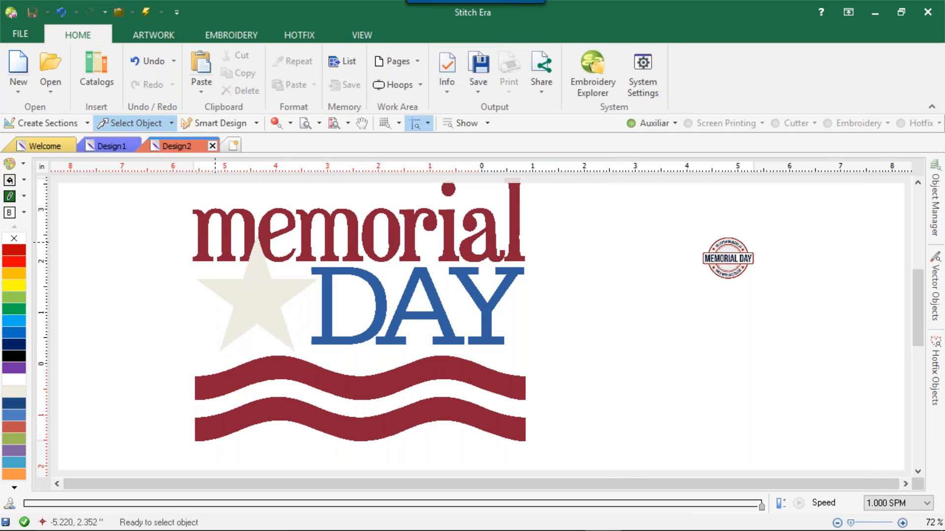
Step: Examine the cleaned-up artwork, including the letter edges of "memorial" up close
scroll(223, 238, "up", 2)
scroll(214, 232, "down", 2)
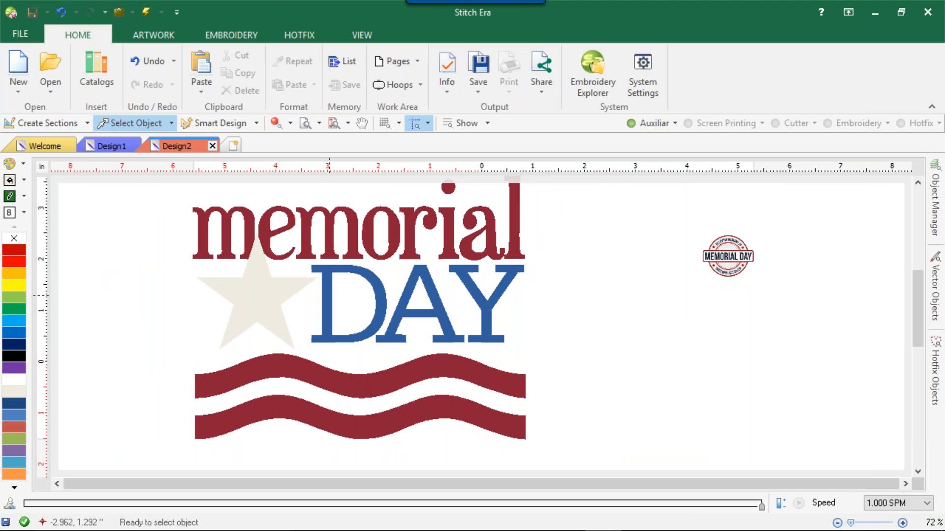
scroll(360, 260, "down", 2)
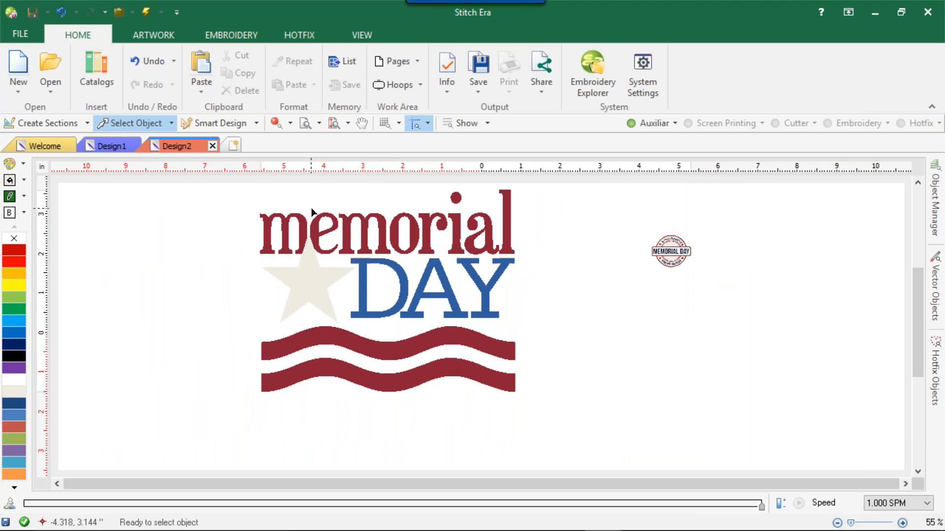
scroll(322, 212, "up", 5)
scroll(100, 306, "up", 4)
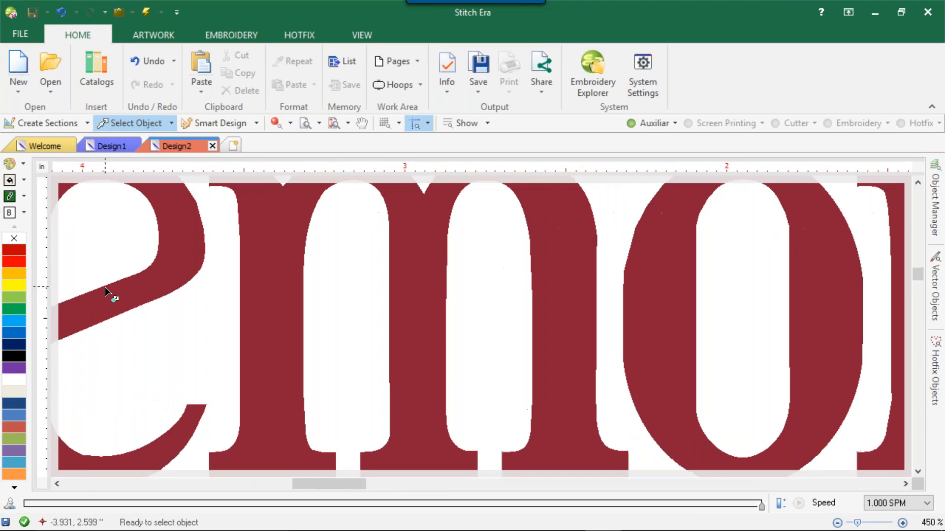
scroll(128, 278, "down", 9)
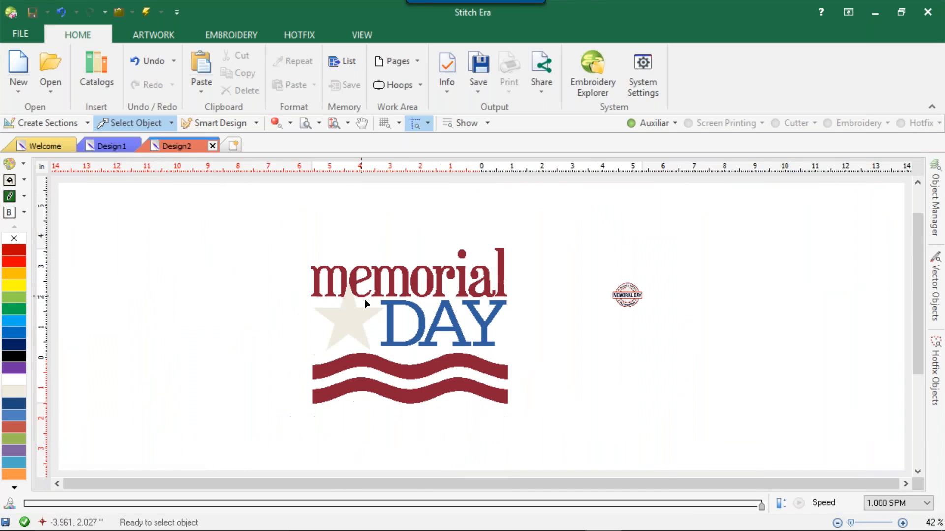
scroll(363, 306, "up", 1)
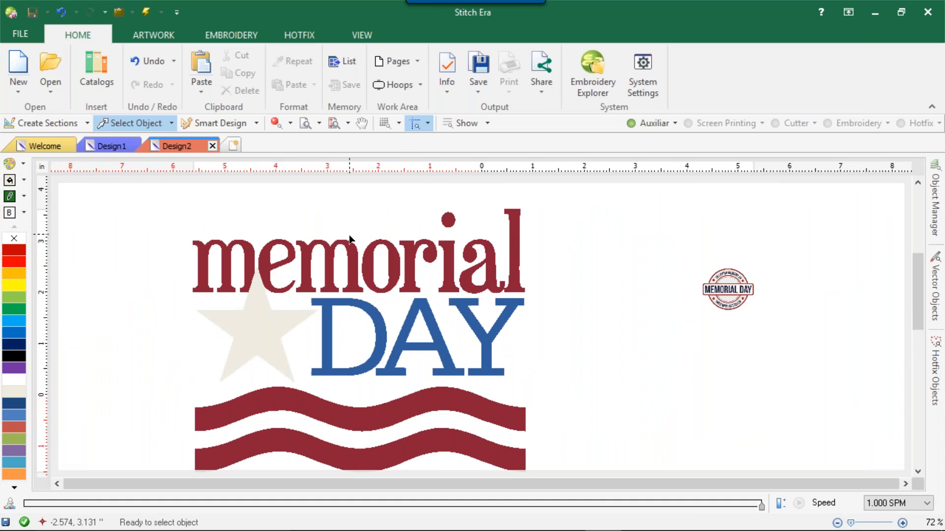
Step: Start a turning-area embroidery fill and set its thread to dark red, color 7
left_click(240, 34)
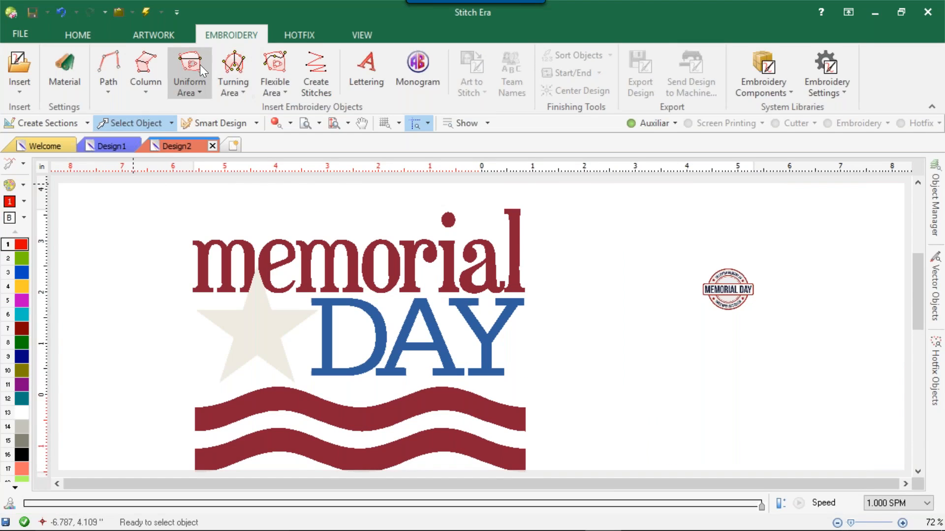
left_click(243, 73)
left_click(242, 116)
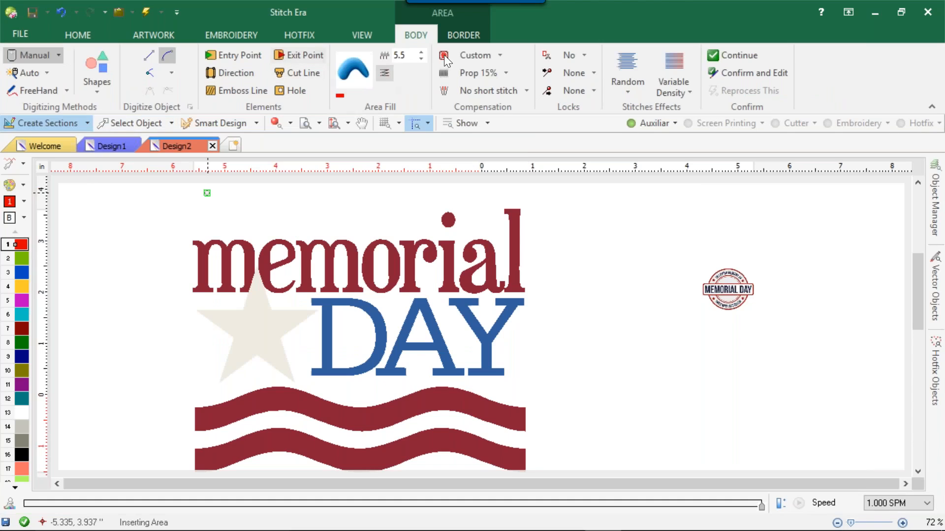
left_click(343, 96)
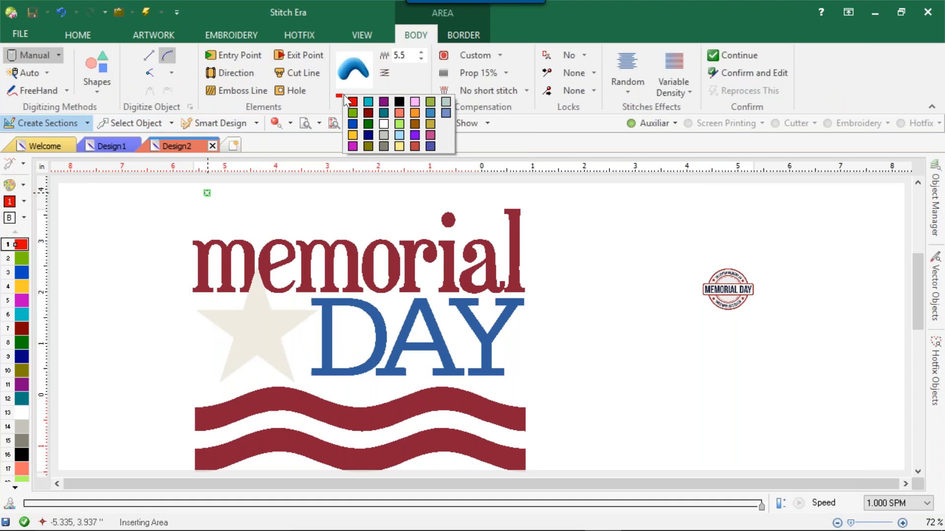
left_click(369, 116)
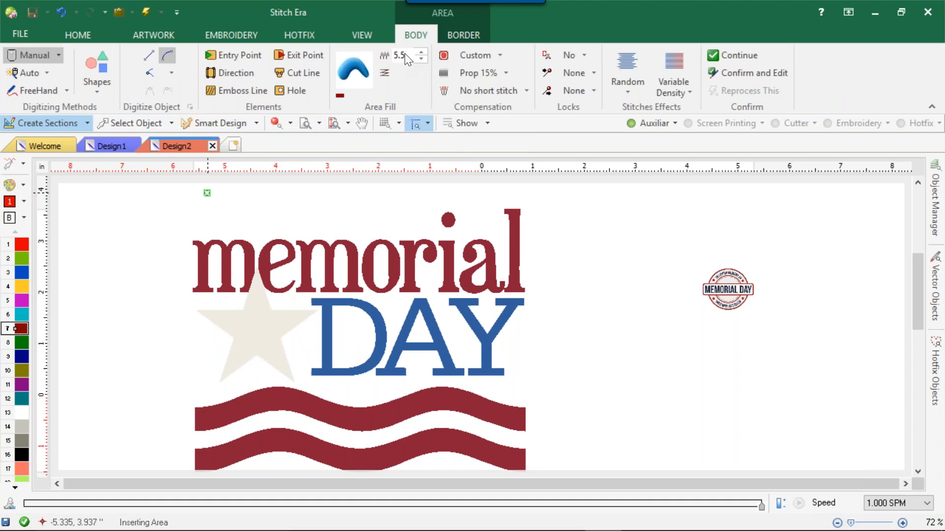
Step: Give the turning area a Medium underlay and proportional pull compensation of 15%
left_click(485, 55)
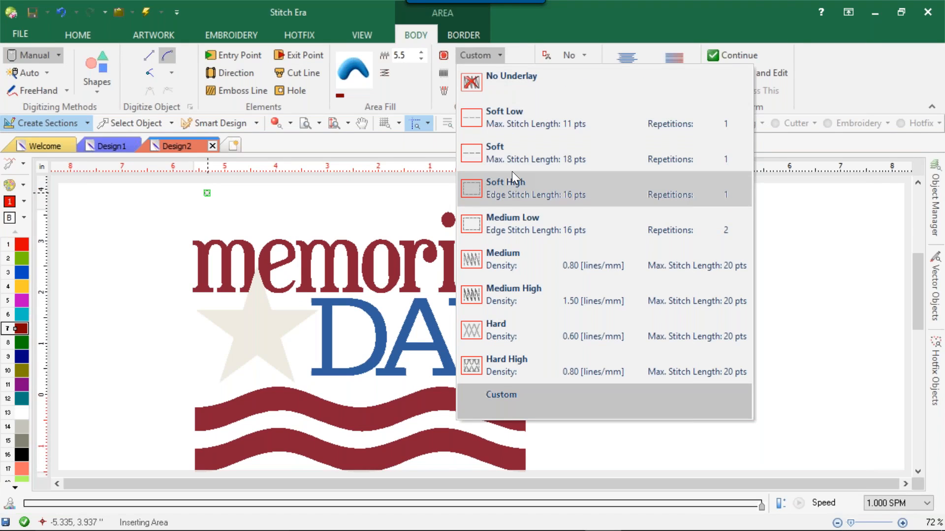
left_click(488, 259)
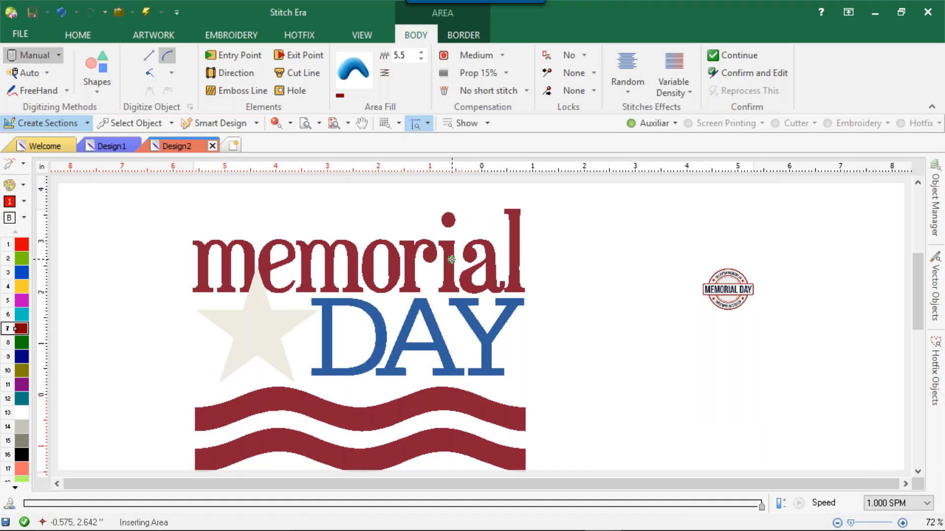
left_click(480, 75)
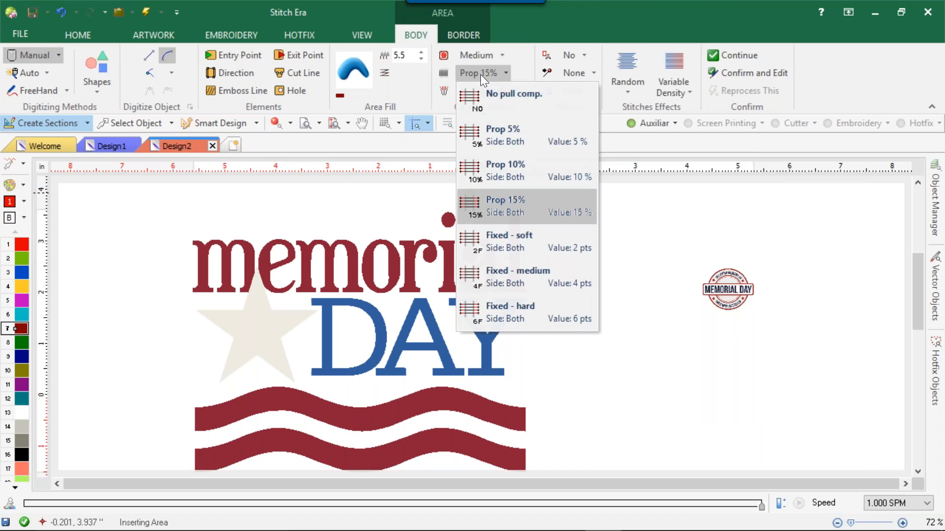
left_click(488, 214)
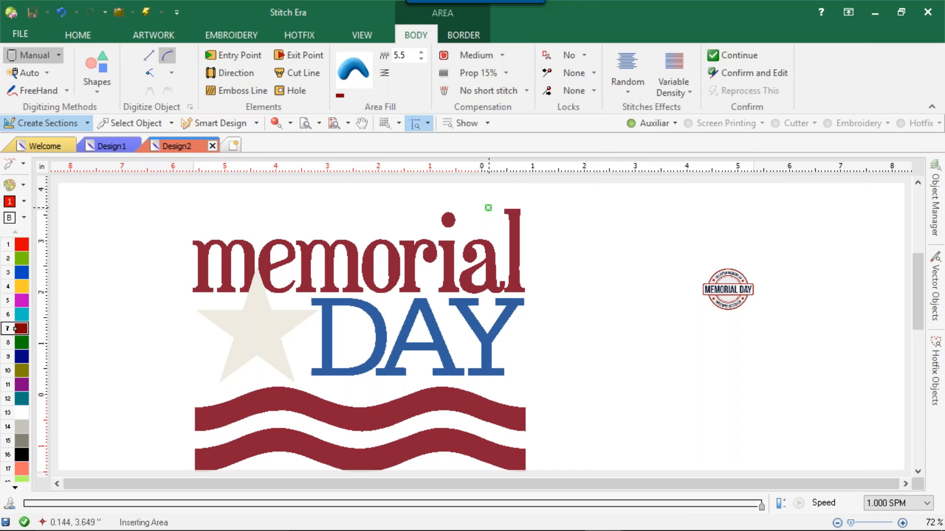
Step: Convert all the letters of "memorial" to dark red turning-area stitches with automatic tracing, then leave the area command
left_click(34, 73)
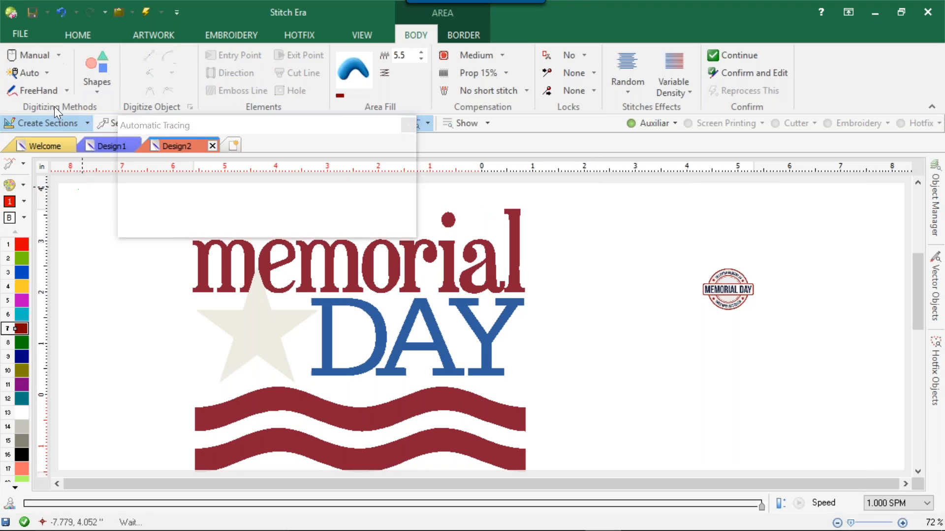
left_click(54, 106)
left_click(212, 253)
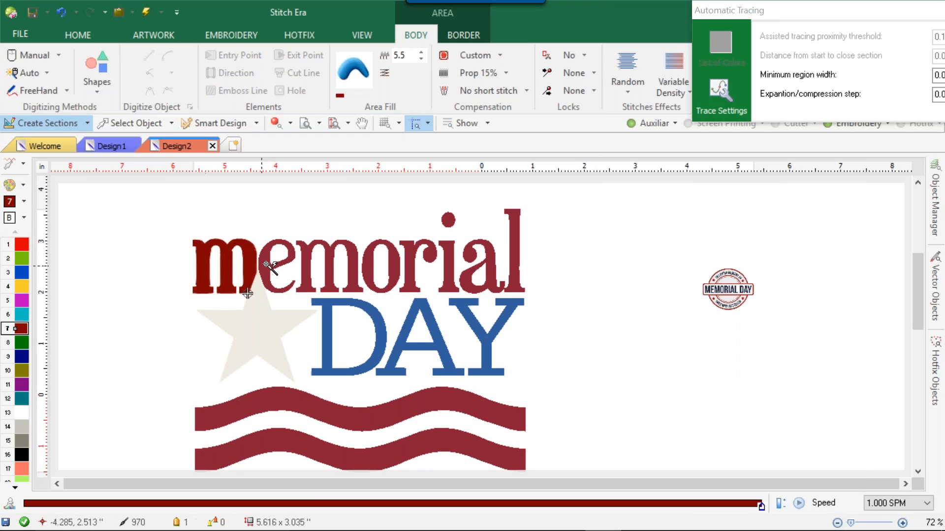
left_click(292, 284)
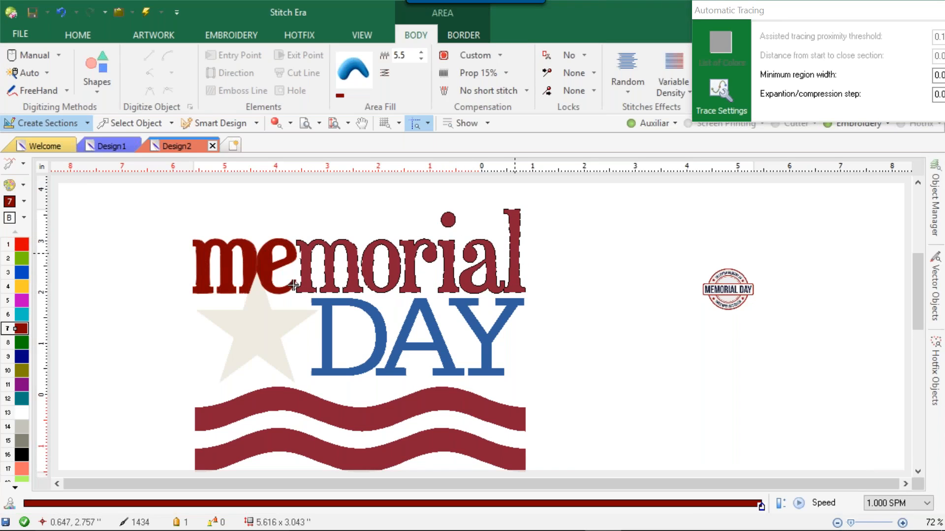
left_click(514, 253)
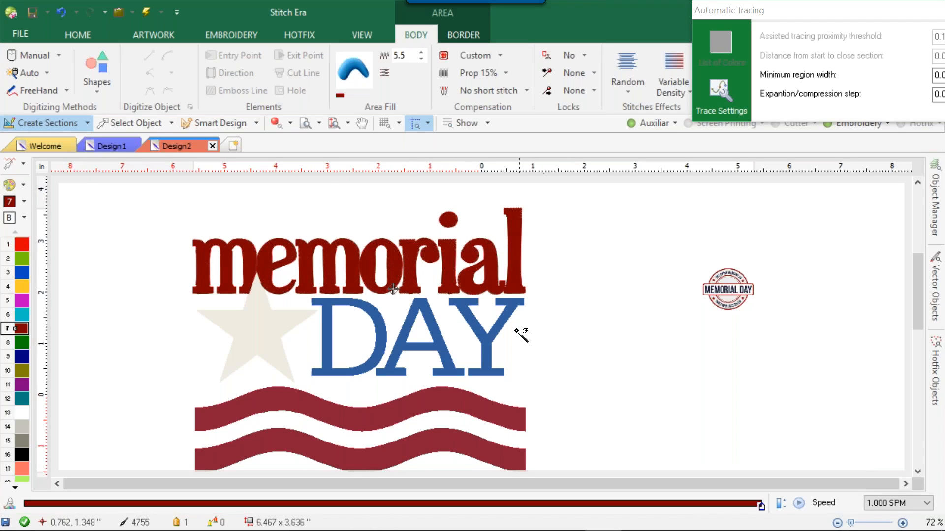
left_click(344, 58)
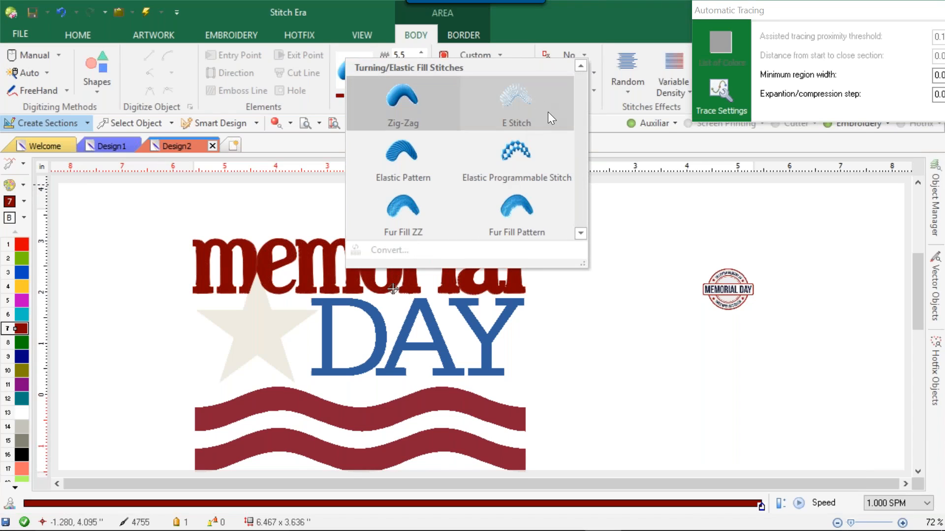
left_click(218, 34)
left_click(113, 123)
left_click(111, 211)
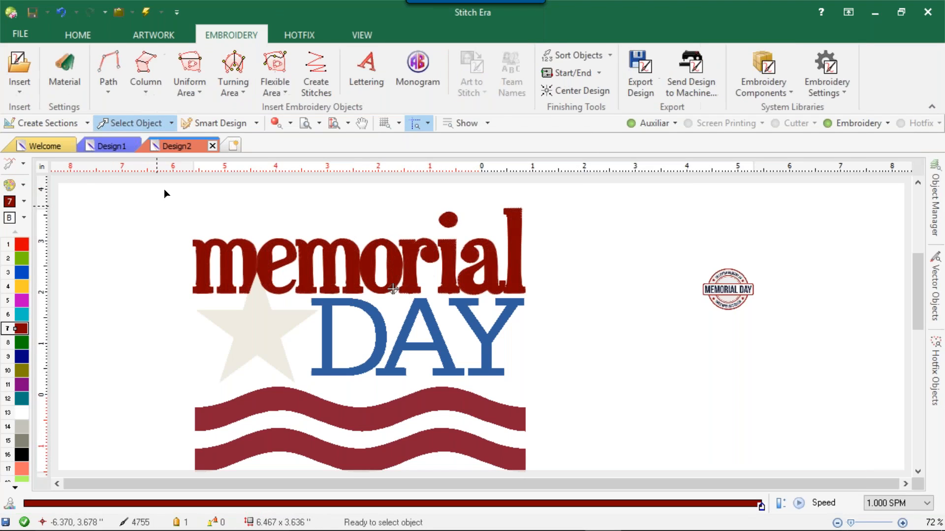
Step: Start a uniform area with pattern fill and set its underlay to Medium High
left_click(197, 69)
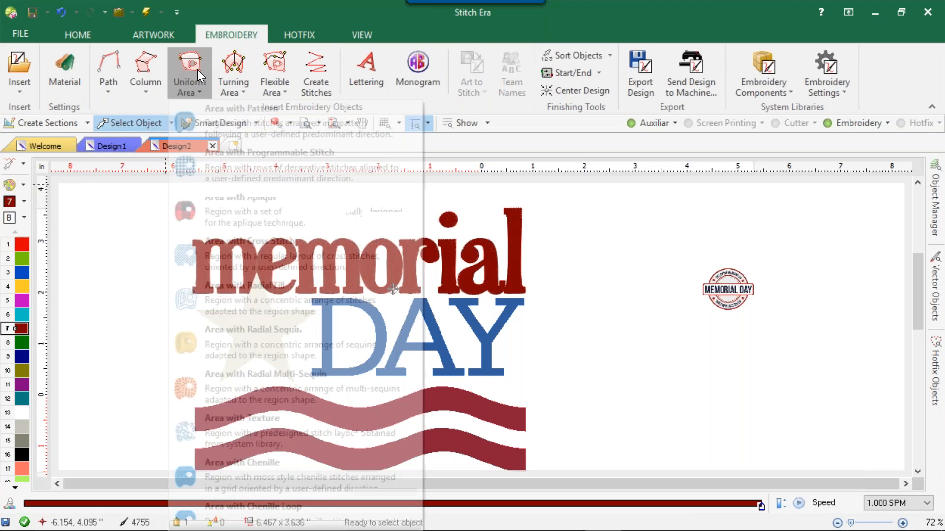
left_click(216, 124)
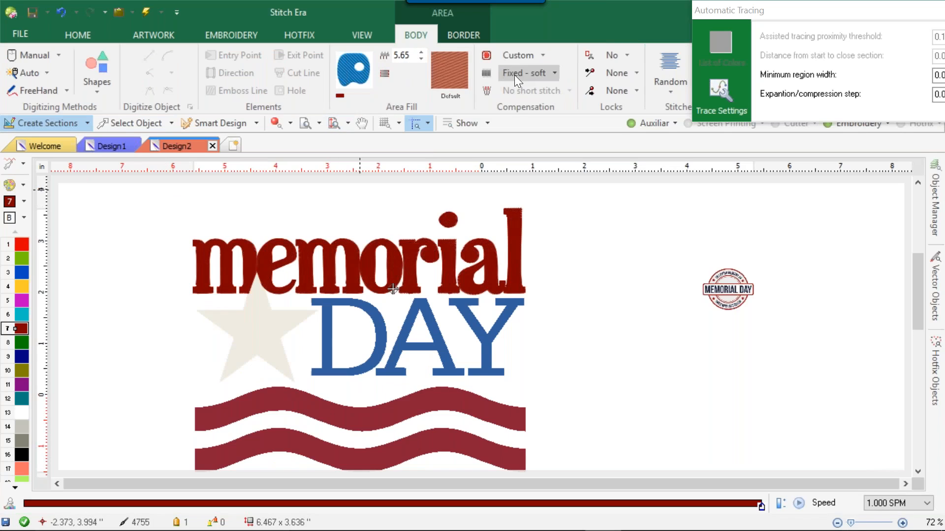
left_click(511, 57)
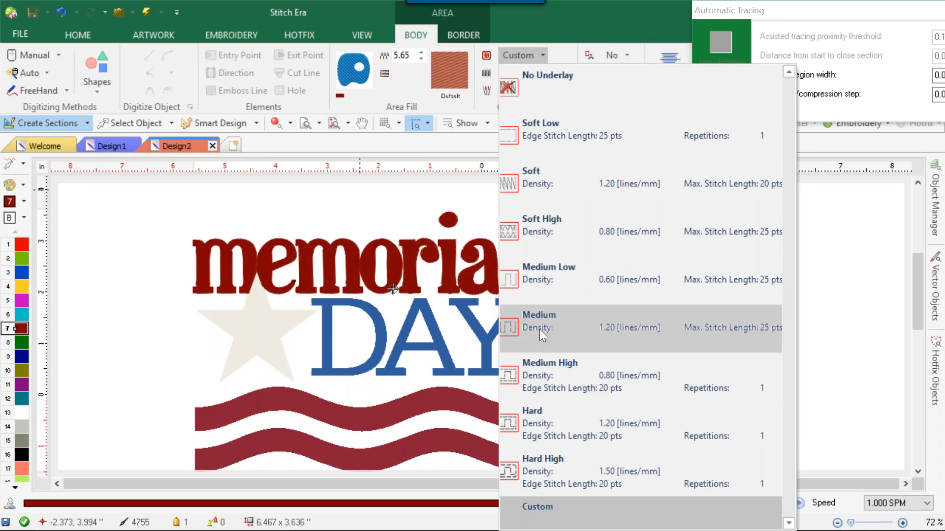
left_click(534, 377)
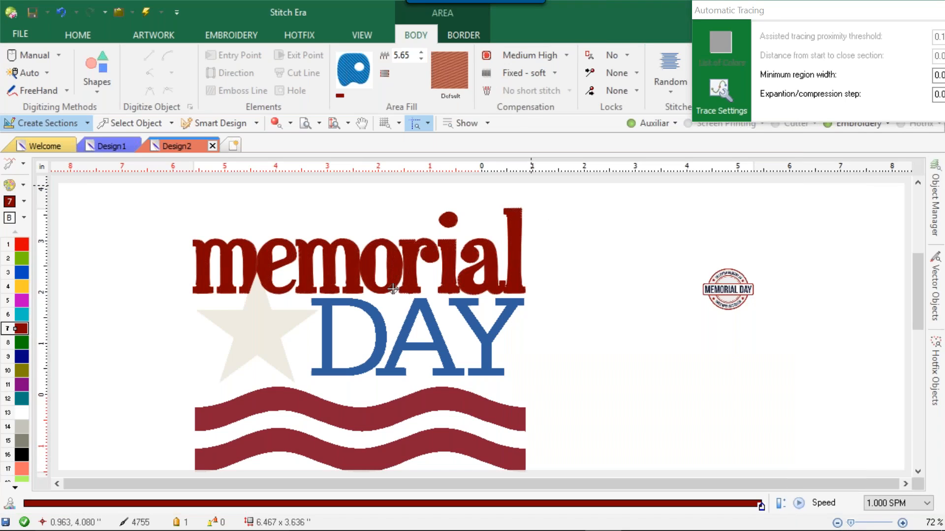
Step: Turn off pull compensation for the patterned fill and auto-trace both wavy stripes below "DAY" into dark red stitches
left_click(542, 79)
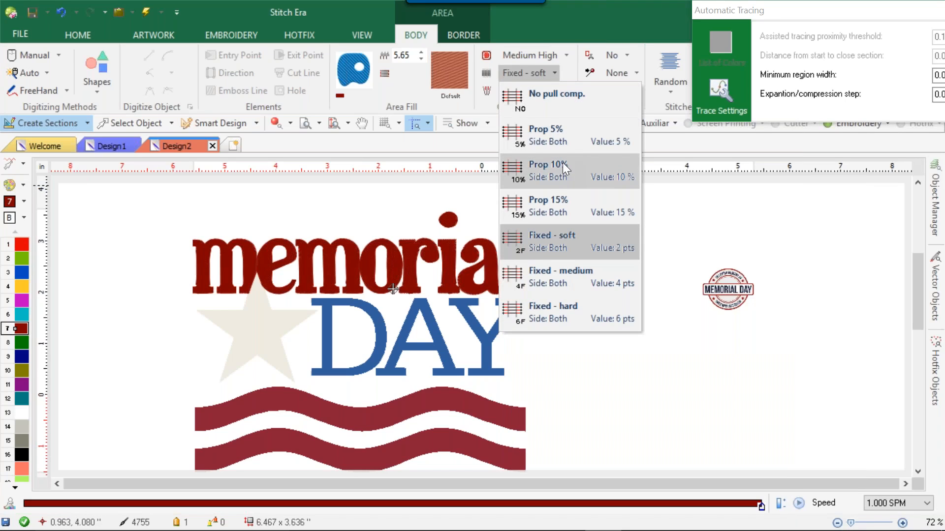
left_click(538, 96)
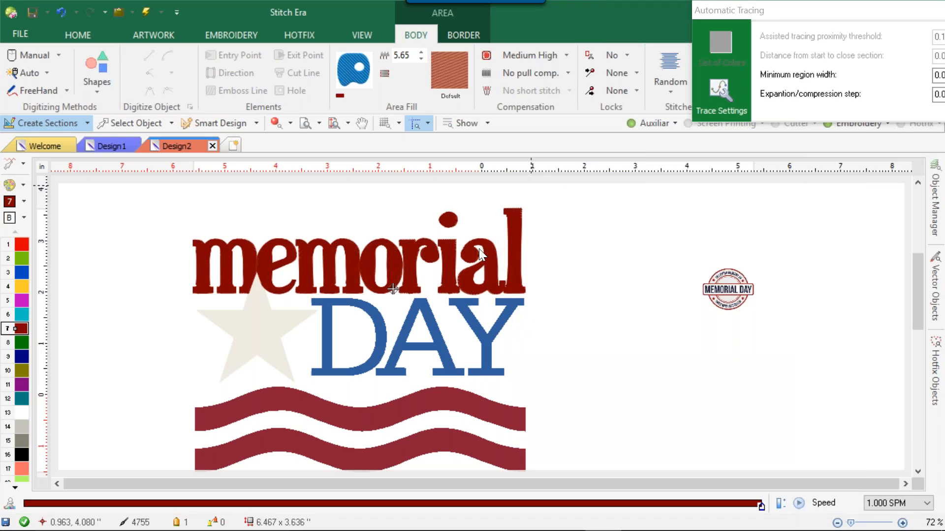
left_click(325, 417)
left_click(337, 457)
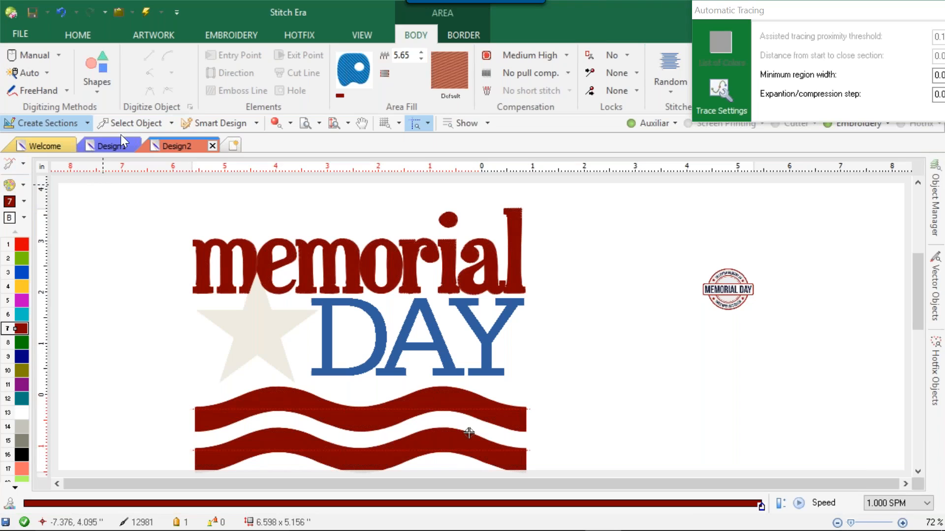
Step: Slant the stitch direction of both wavy stripes, angling the lower stripe at about -28.6° and the upper one similarly
left_click(126, 123)
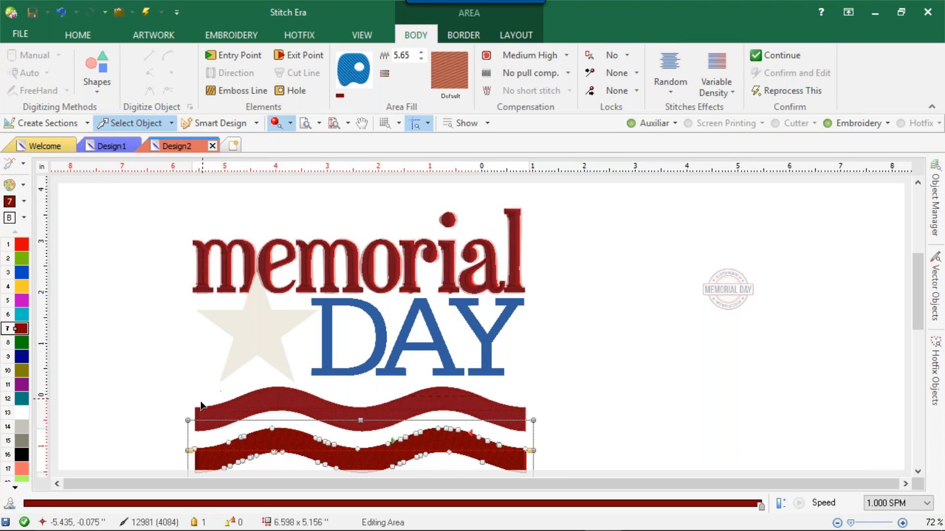
left_click_drag(190, 451, 219, 376)
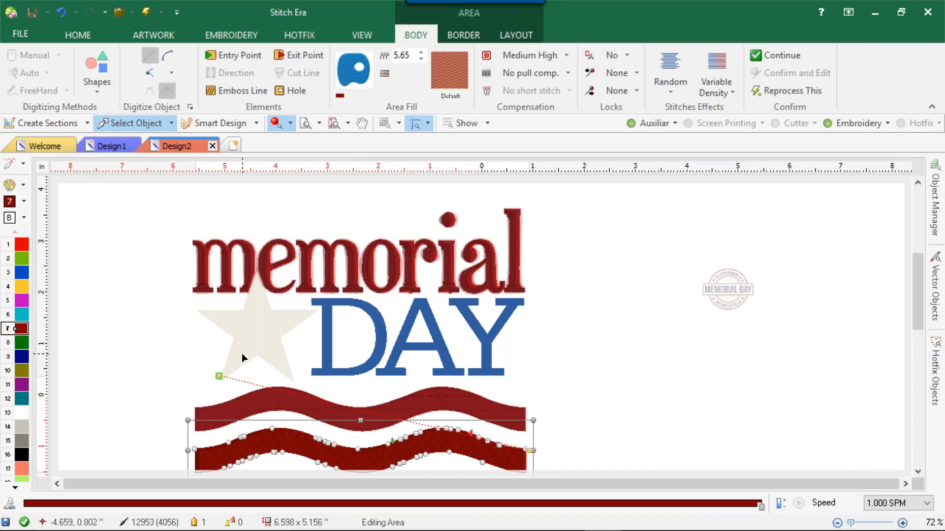
left_click_drag(219, 377, 270, 310)
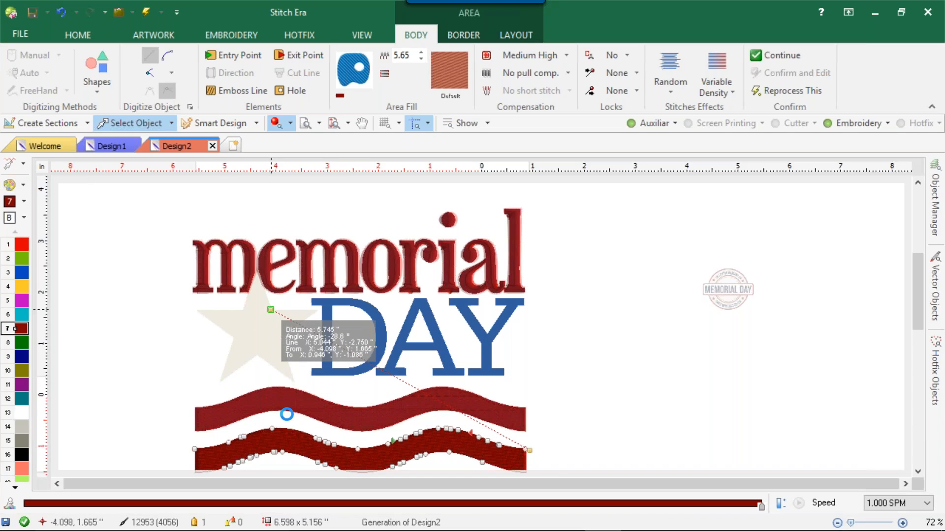
left_click(204, 404)
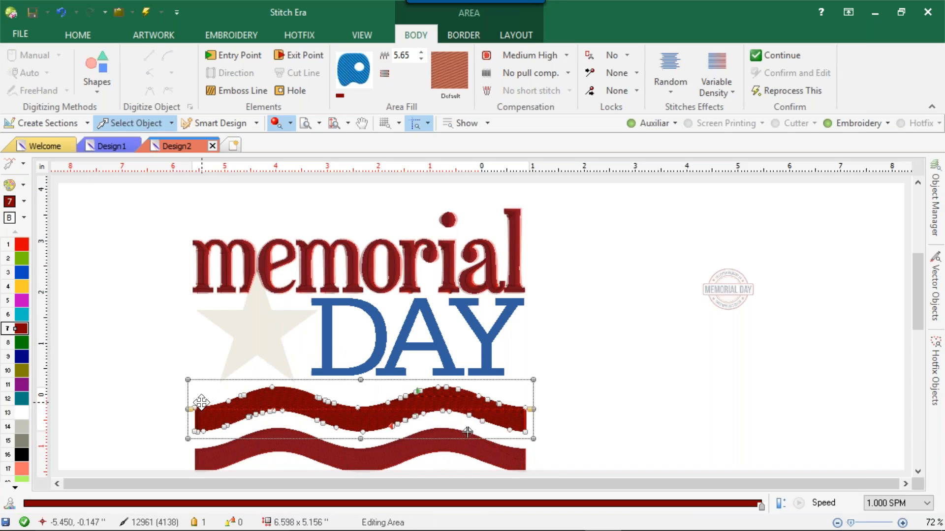
left_click_drag(191, 409, 308, 239)
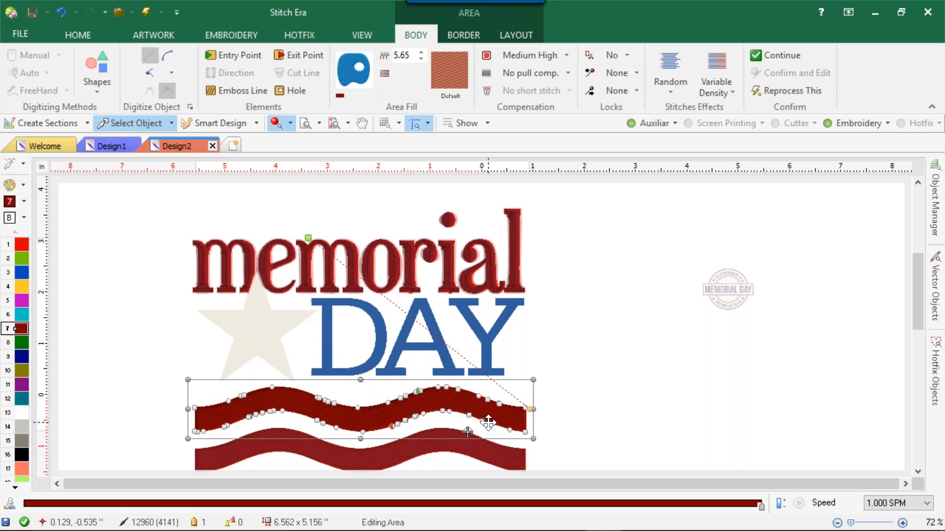
left_click(557, 410)
Step: Inspect the stripe and letter stitches up close, and hide the auxiliary artwork
scroll(447, 432, "up", 6)
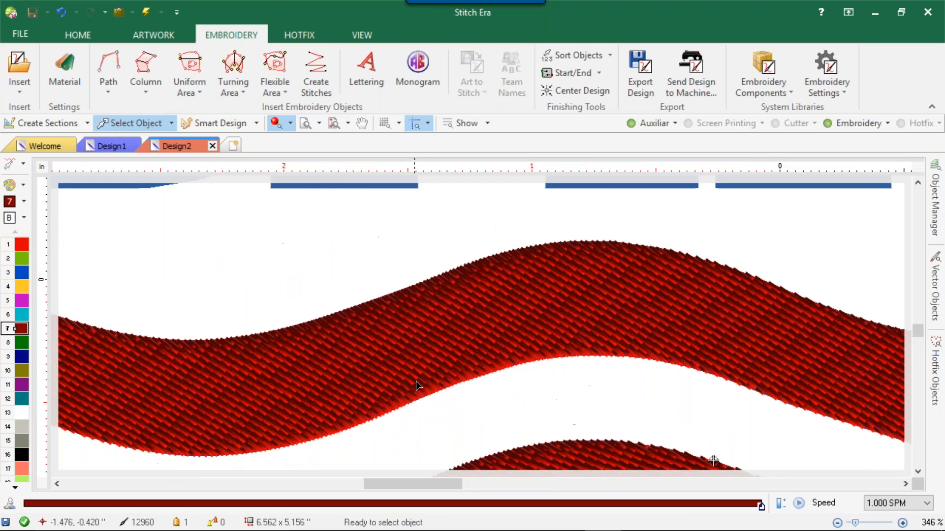
scroll(415, 241, "down", 6)
scroll(416, 237, "up", 6)
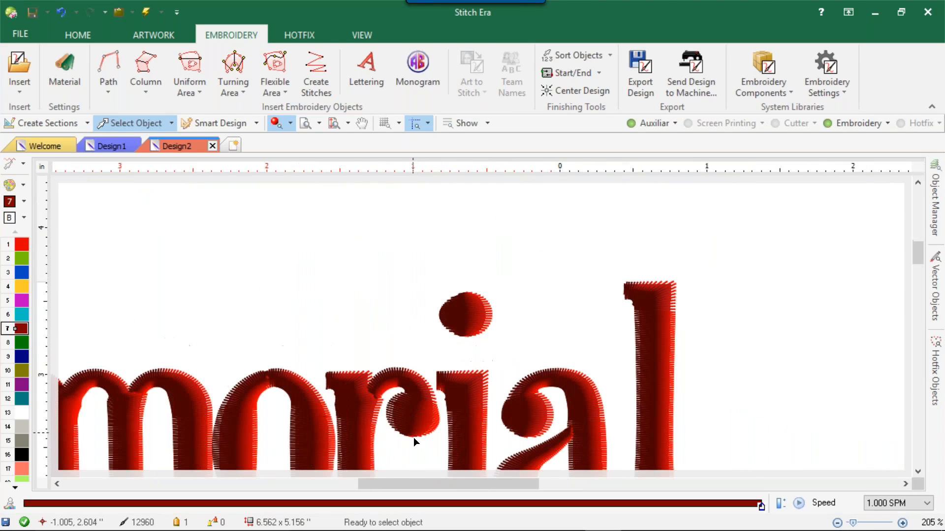
scroll(404, 435, "down", 8)
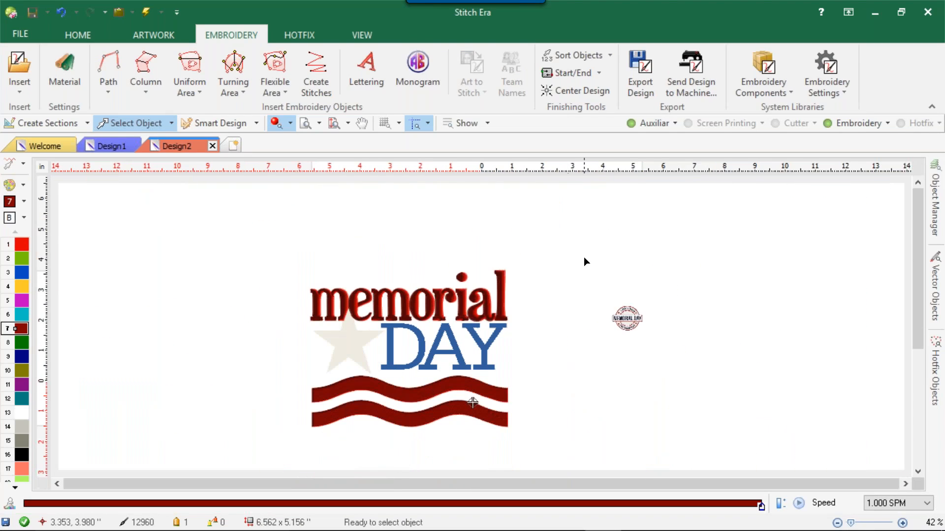
left_click(657, 126)
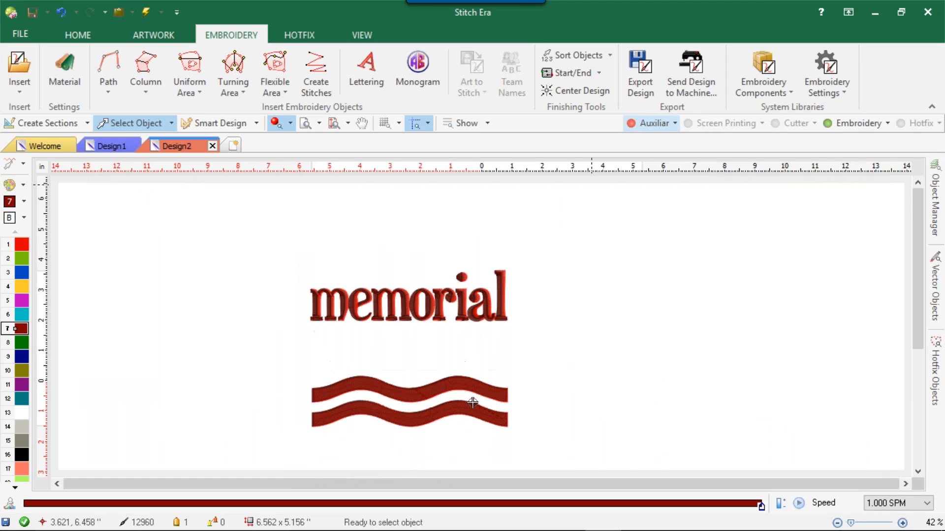
Step: Set the proportional pull compensation of all the "memorial" letters, including the dot of the i, to 7%
left_click(338, 293)
left_click(365, 291, "ctrl")
left_click(396, 297, "ctrl")
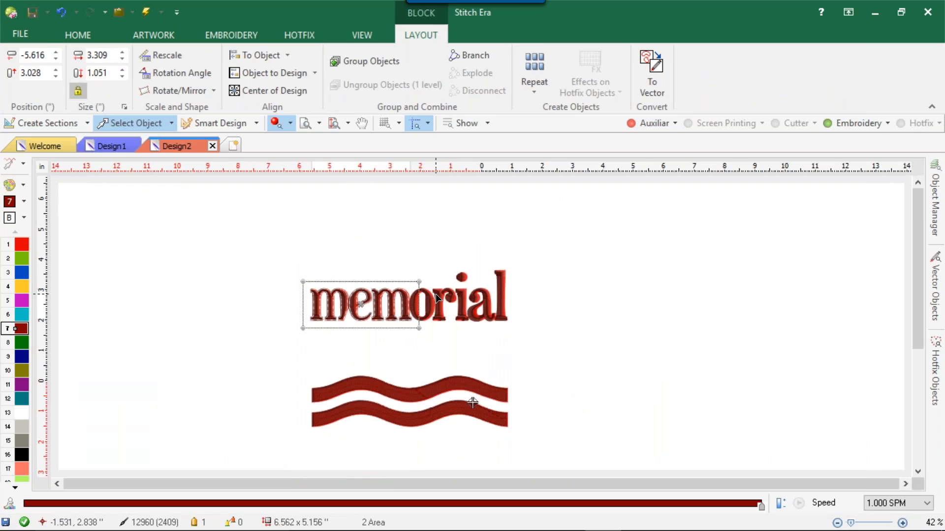
left_click(430, 297, "ctrl")
left_click(443, 296, "ctrl")
left_click(461, 300, "ctrl")
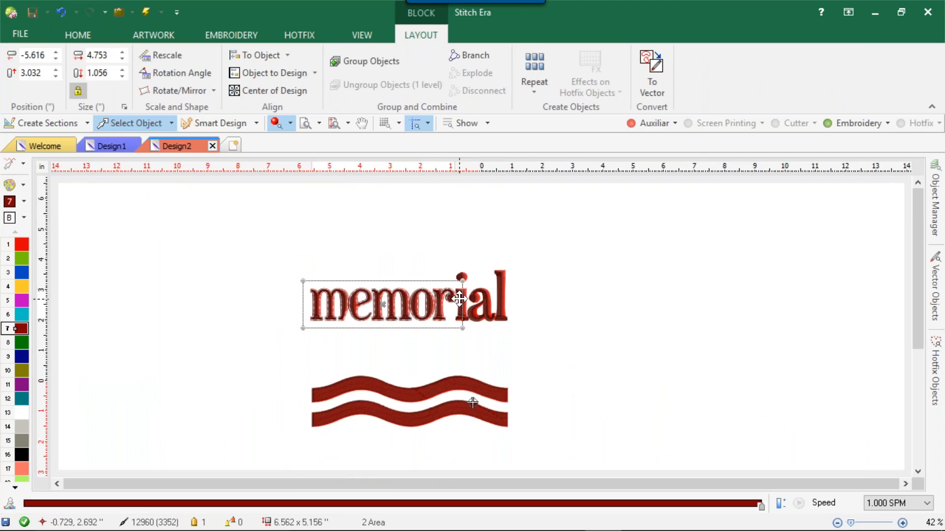
left_click(463, 278, "ctrl")
left_click(487, 296, "ctrl")
left_click(499, 290, "ctrl")
scroll(534, 285, "up", 4)
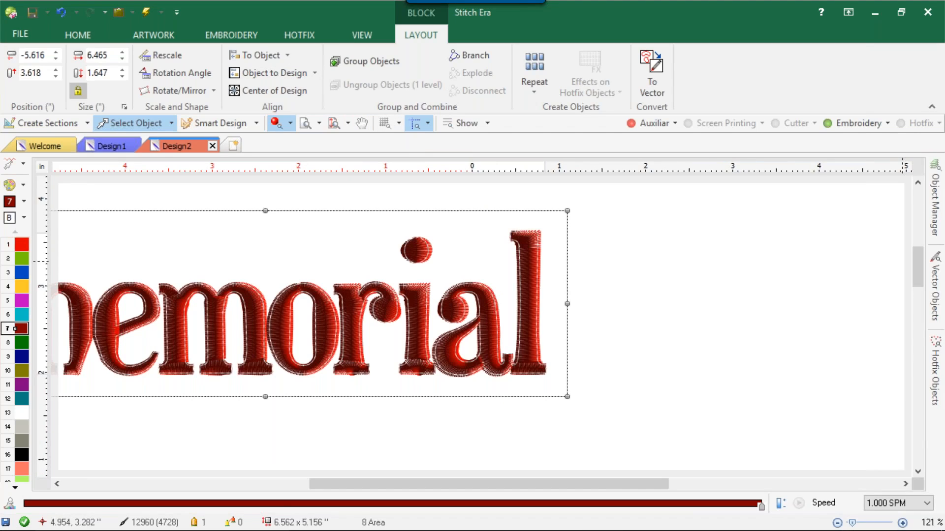
mouse_move(935, 202)
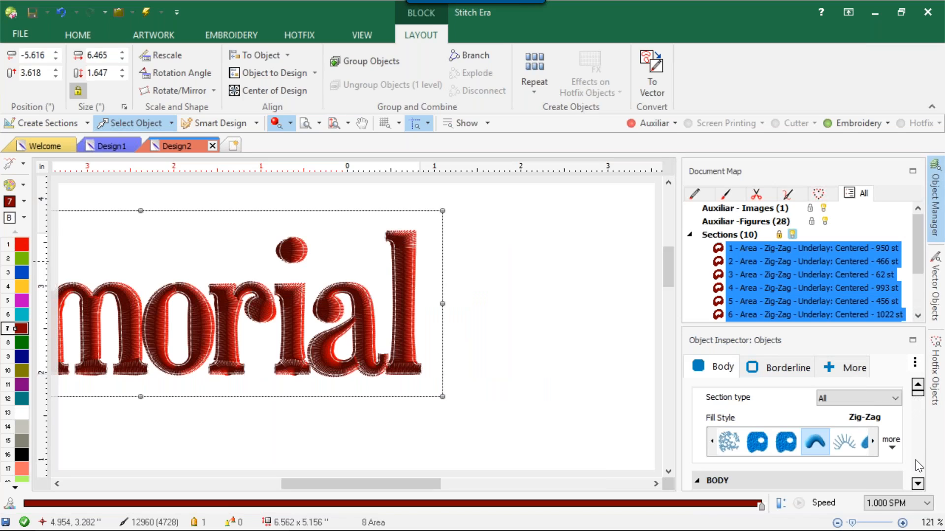
left_click(919, 484)
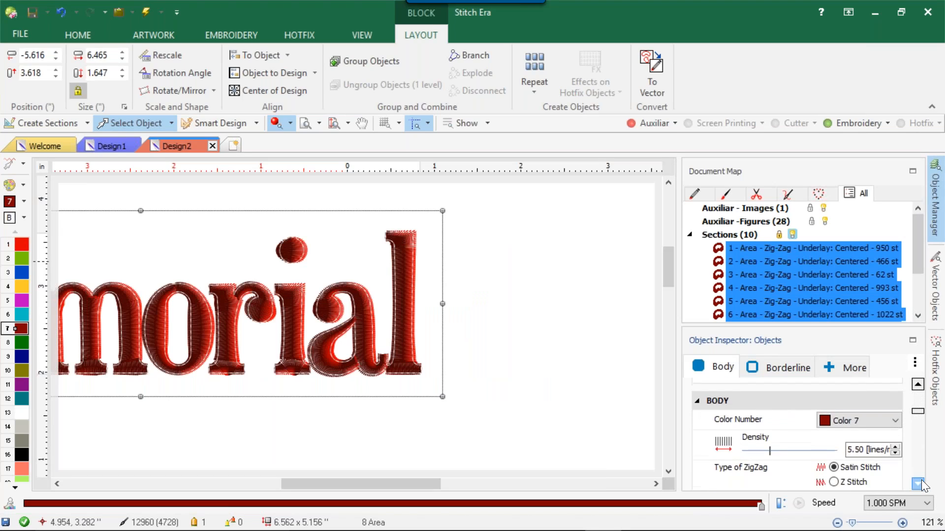
left_click(919, 484)
left_click(919, 484)
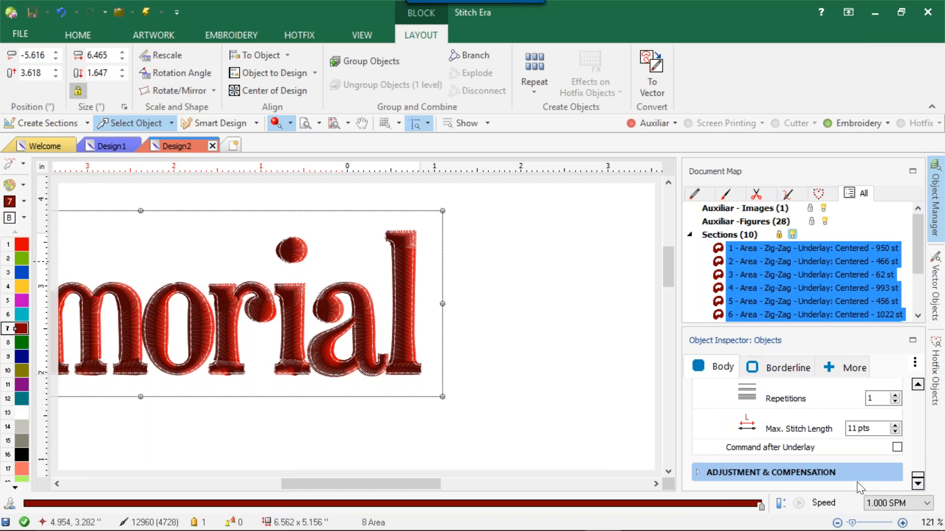
left_click(696, 470)
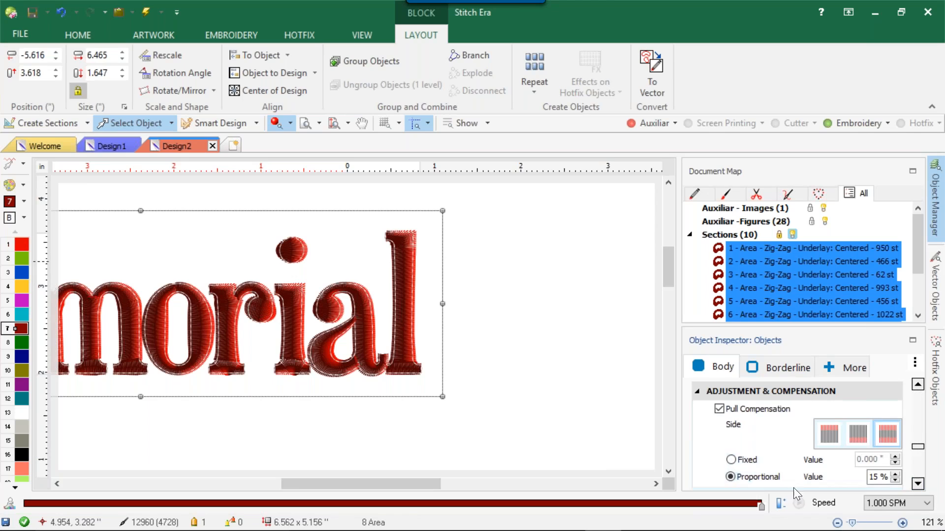
left_click(893, 479)
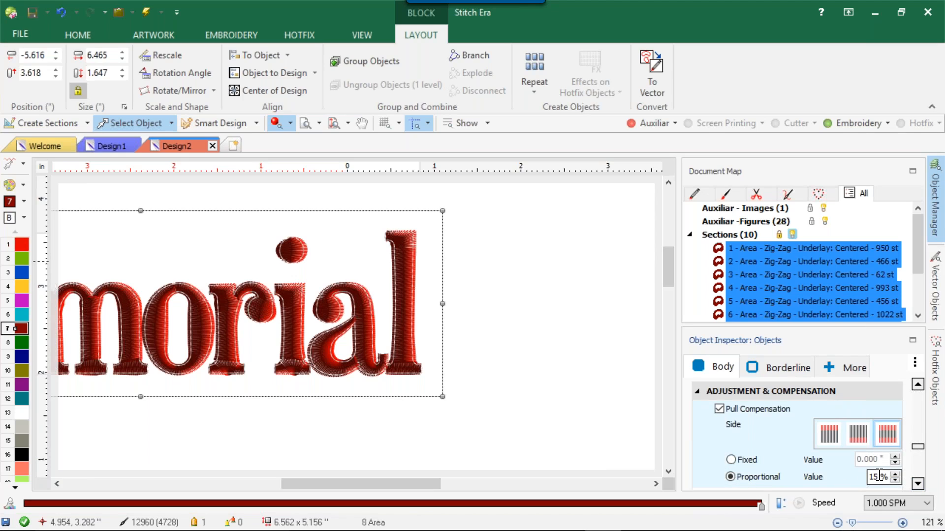
type("7")
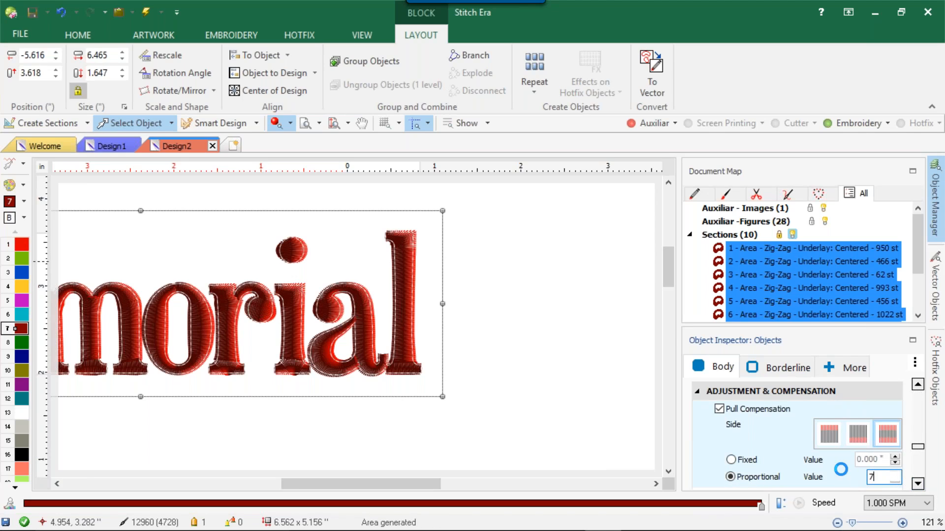
left_click(480, 339)
Step: Show the auxiliary artwork again around the stitched letters and stripes
scroll(336, 353, "down", 1)
scroll(306, 353, "down", 3)
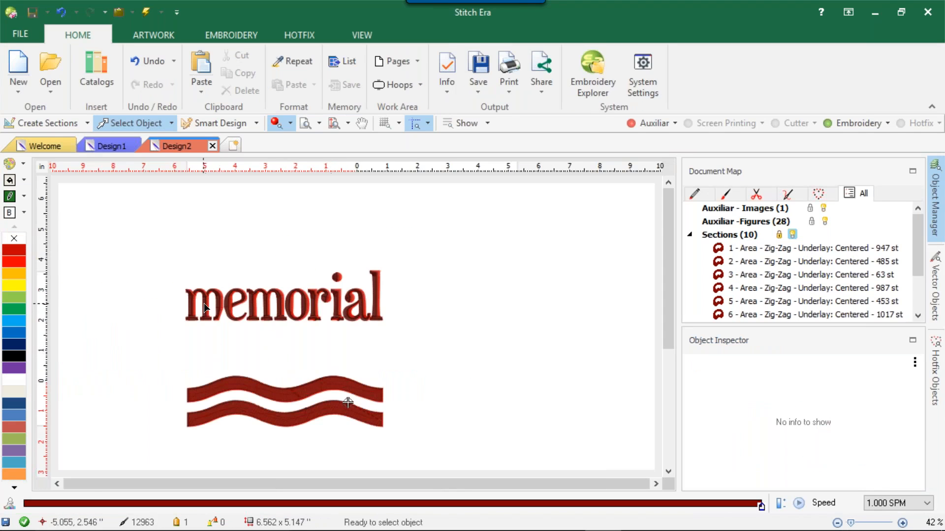
scroll(274, 281, "up", 2)
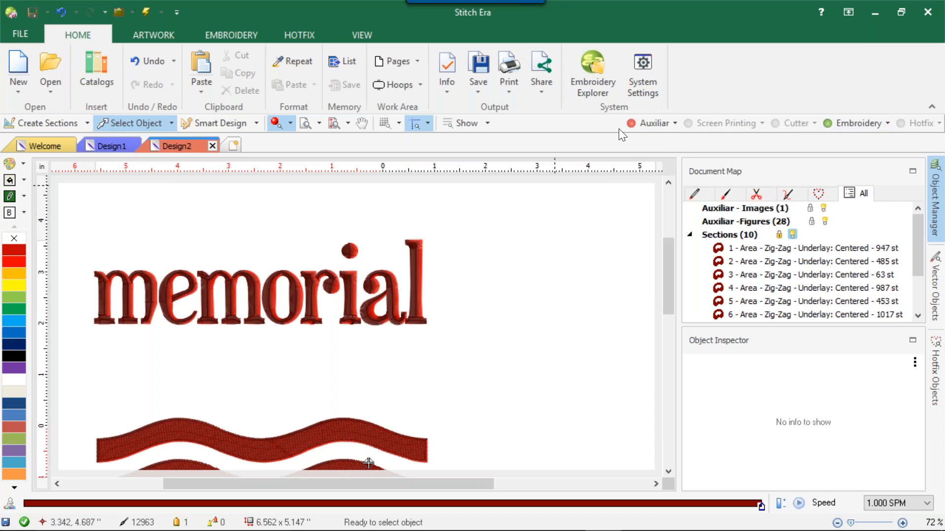
left_click(645, 123)
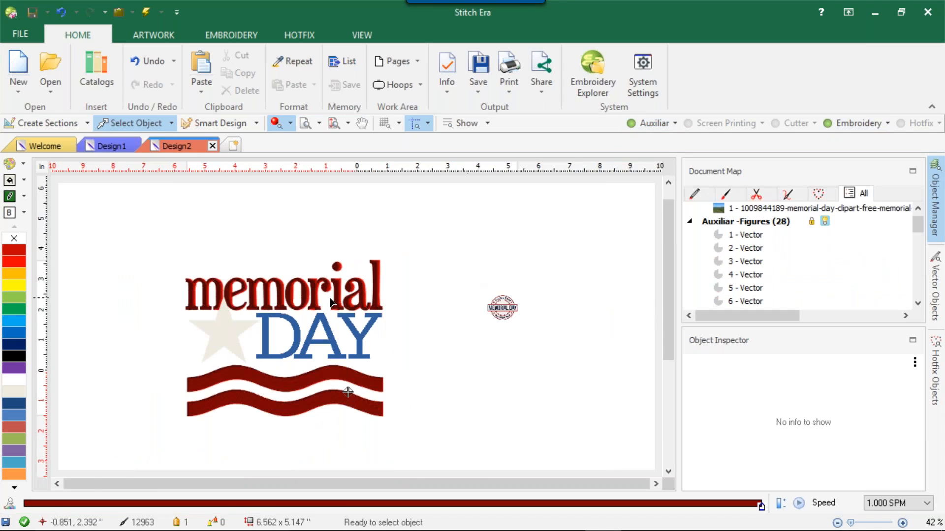
scroll(281, 308, "up", 1)
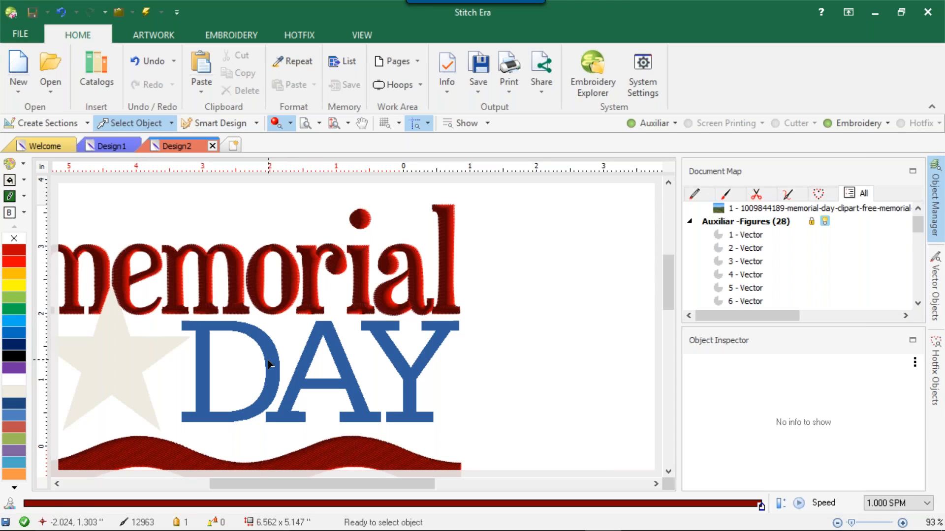
Step: Clear all beads from the hotfix bead palette and choose the Std - Round rhinestone shape in the Hotfix Catalog
left_click(295, 35)
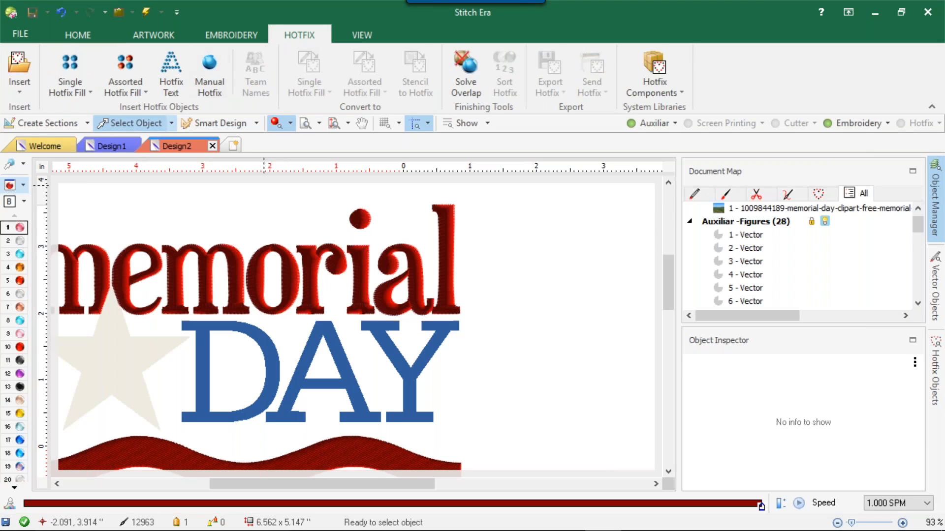
left_click(9, 185)
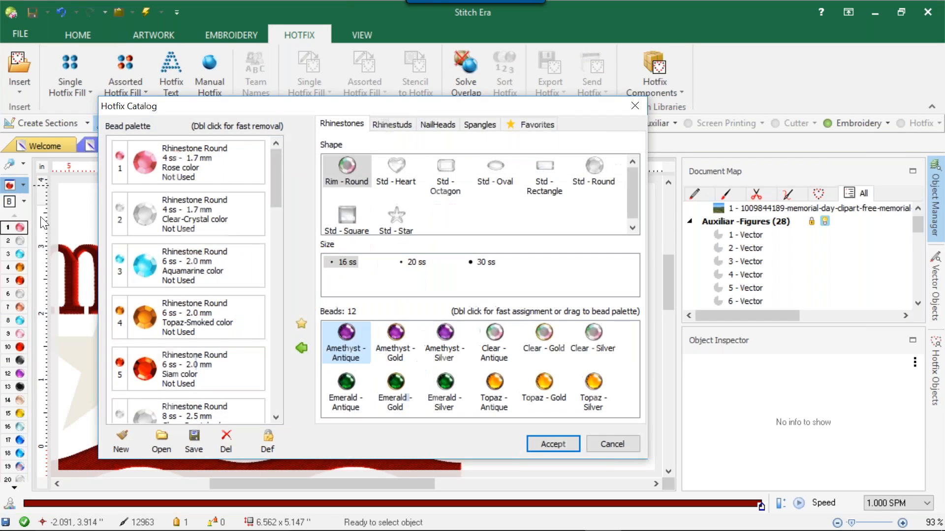
left_click(114, 445)
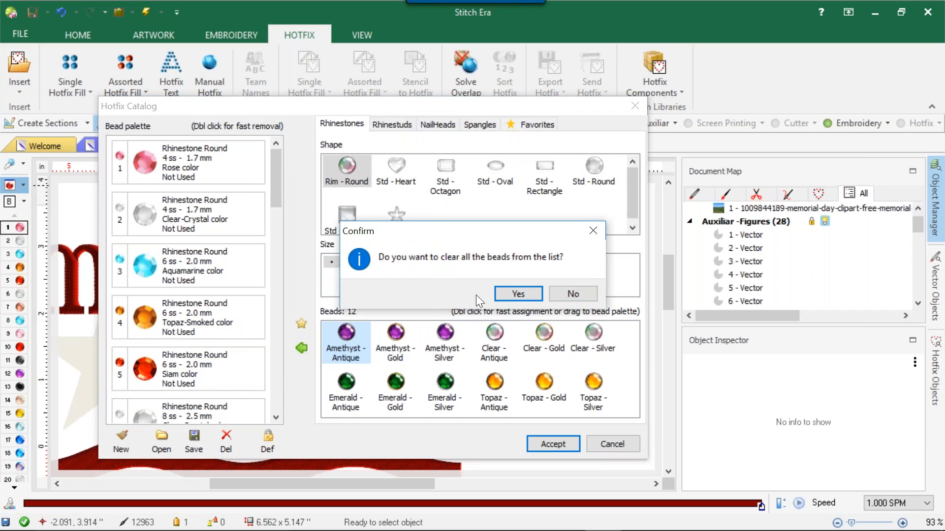
left_click(507, 294)
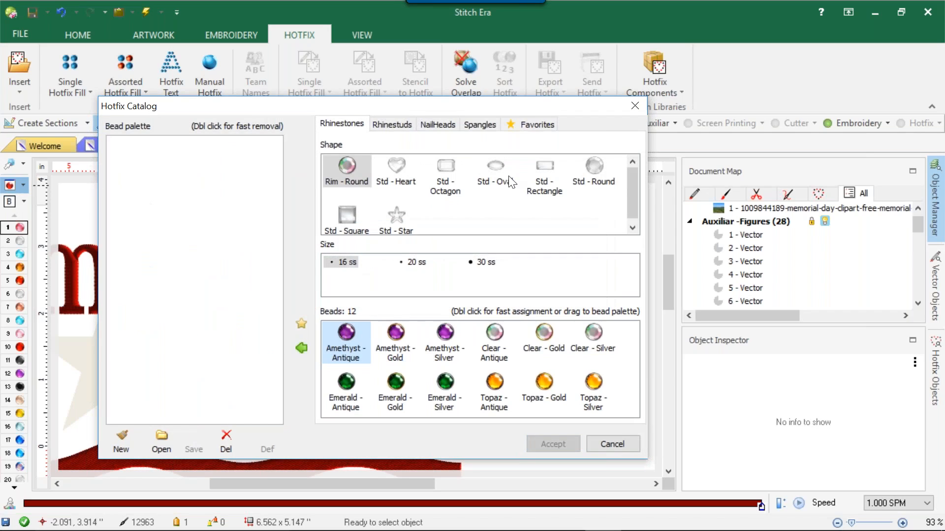
left_click(595, 173)
left_click_drag(570, 106, 861, 51)
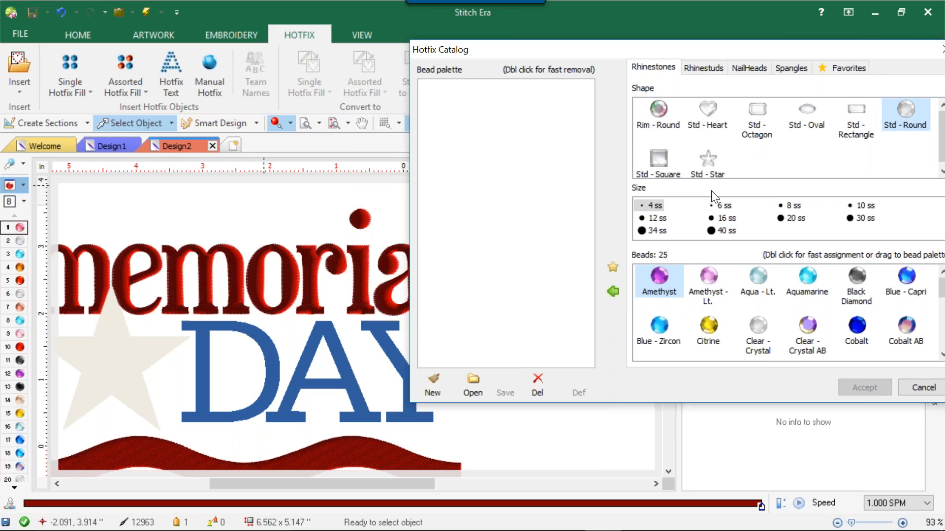
left_click(866, 205)
left_click(758, 327)
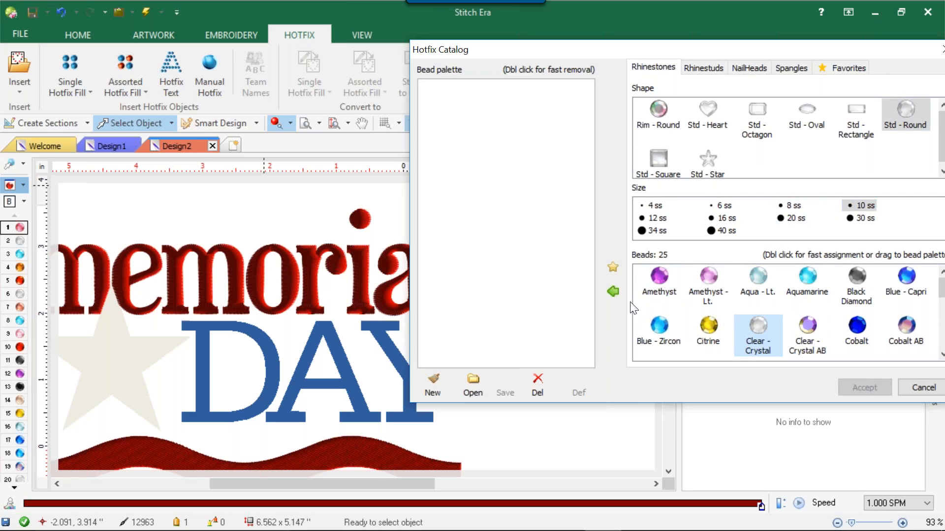
left_click(616, 294)
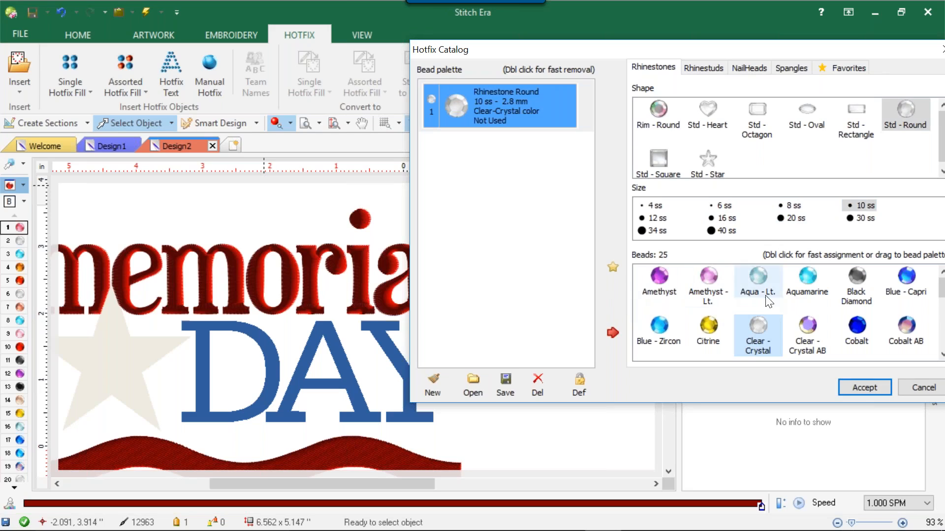
left_click(732, 208)
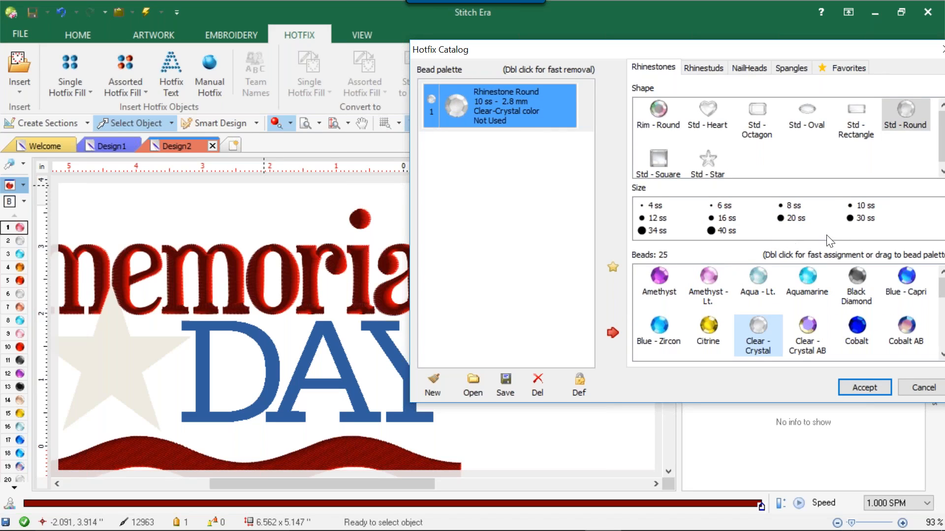
left_click(863, 205)
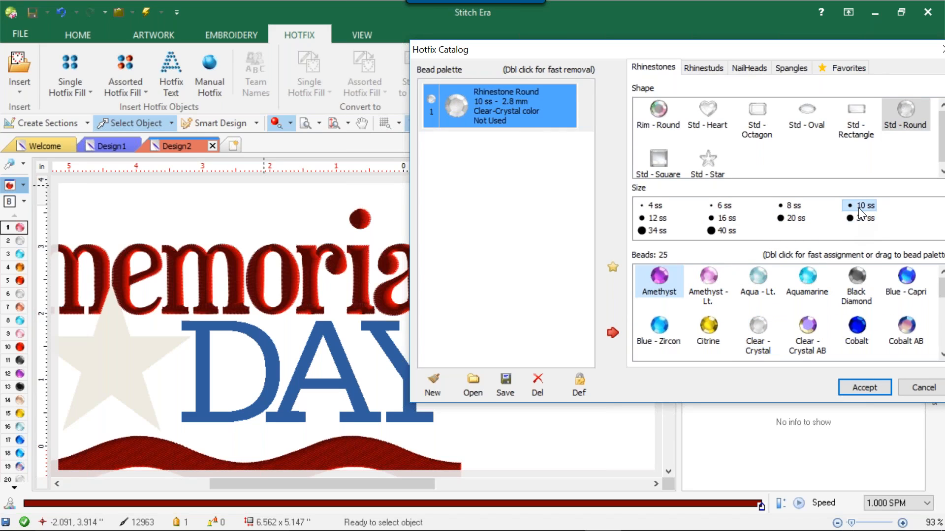
left_click(856, 328)
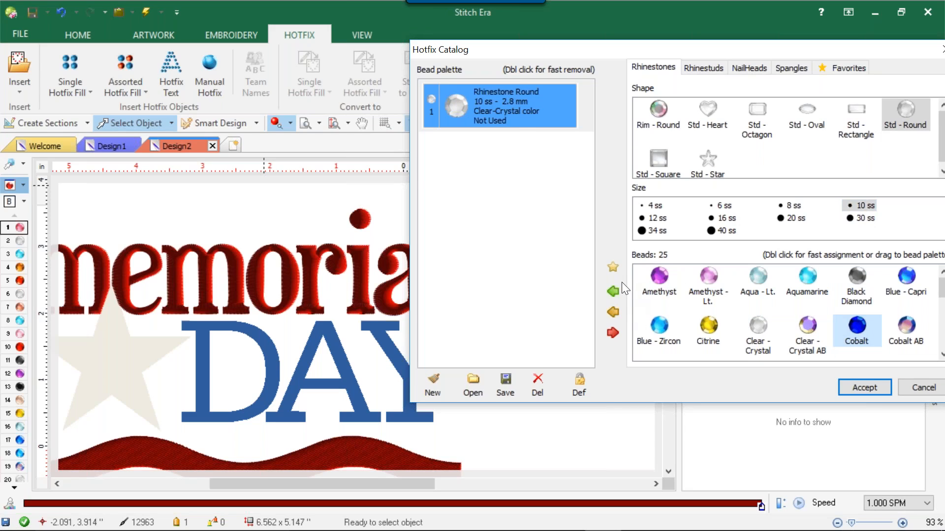
left_click(613, 291)
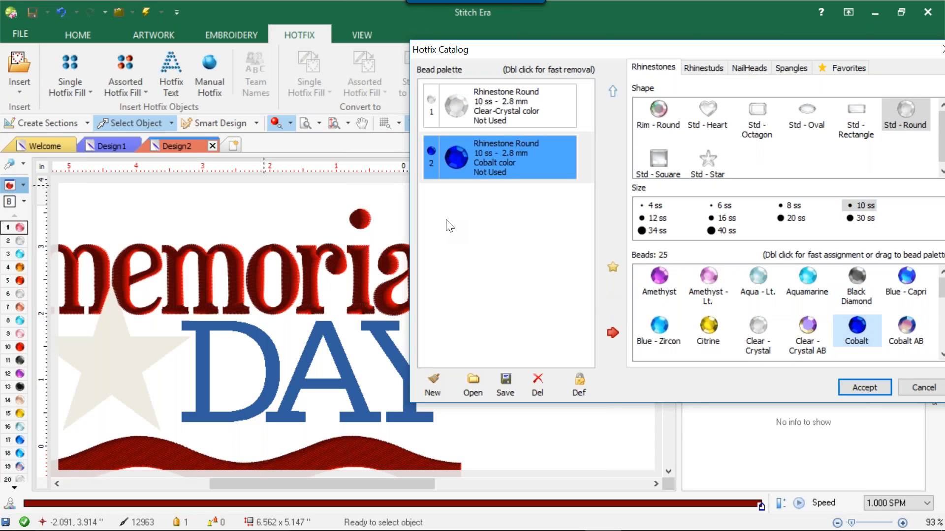
left_click(494, 153)
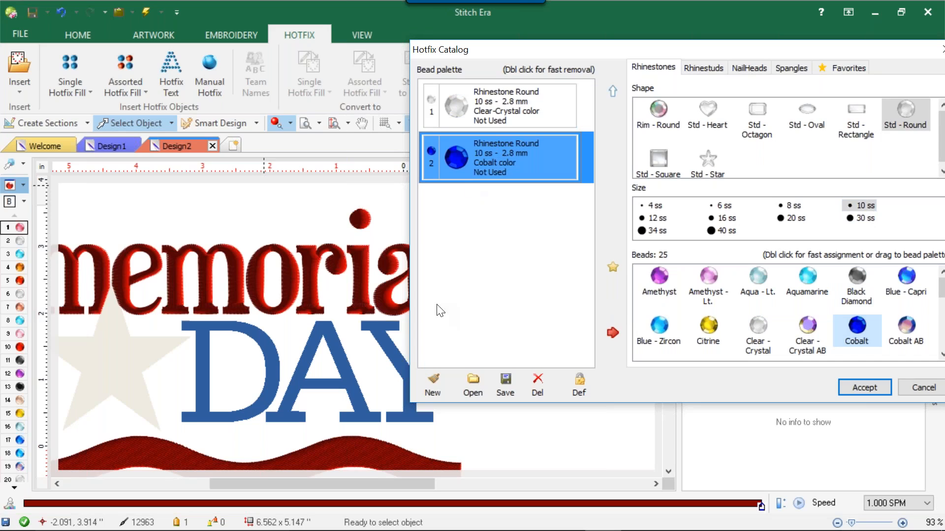
left_click(899, 386)
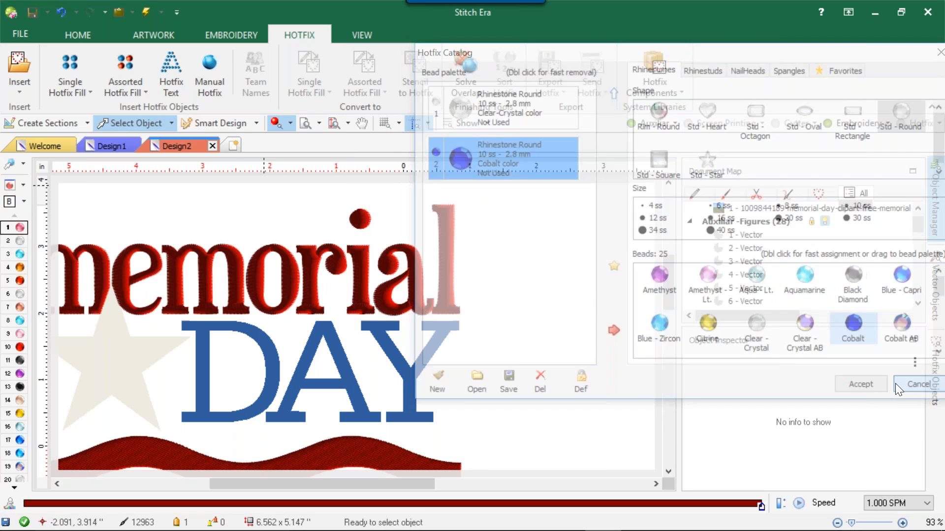
Step: Clear all beads from the design's hotfix bead palette in the Hotfix Catalog
left_click(9, 185)
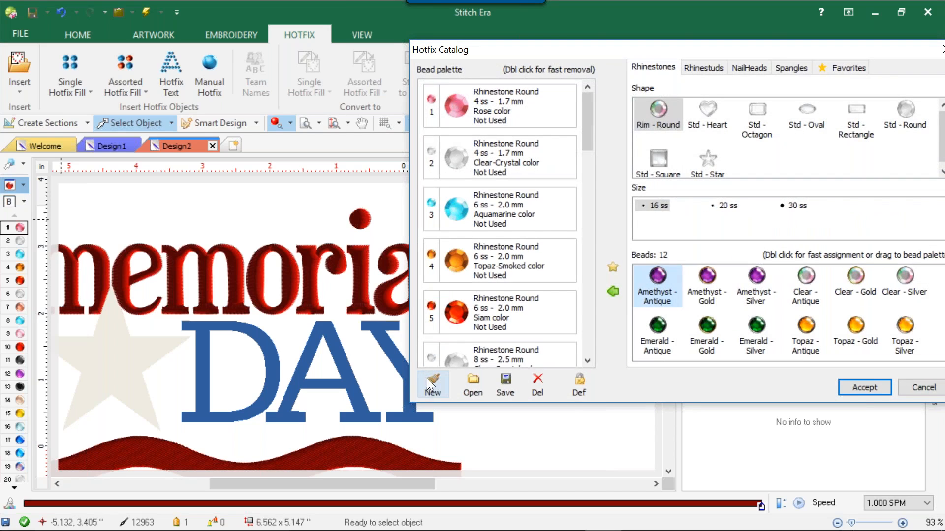
left_click(432, 384)
left_click(504, 294)
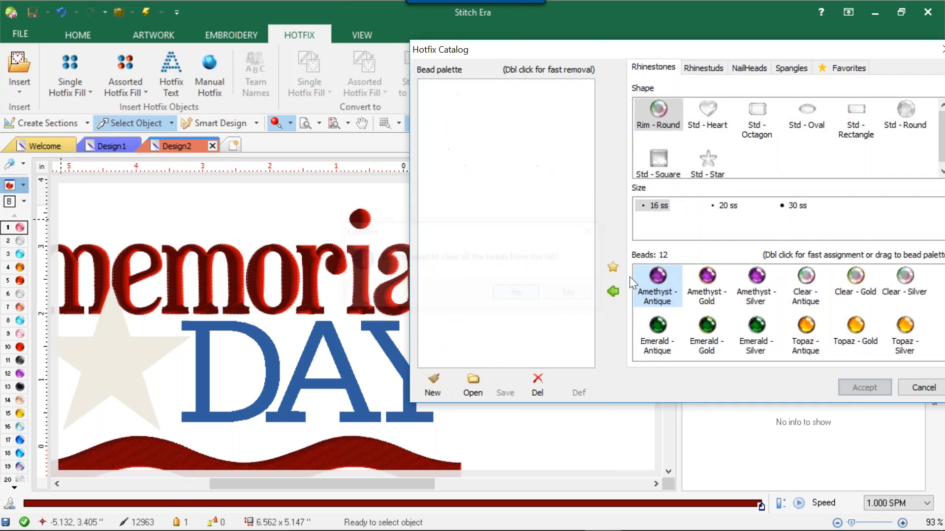
Step: Add Std - Round 10 ss rhinestones in Clear-Crystal and Cobalt to the bead palette and accept the catalog
left_click(901, 106)
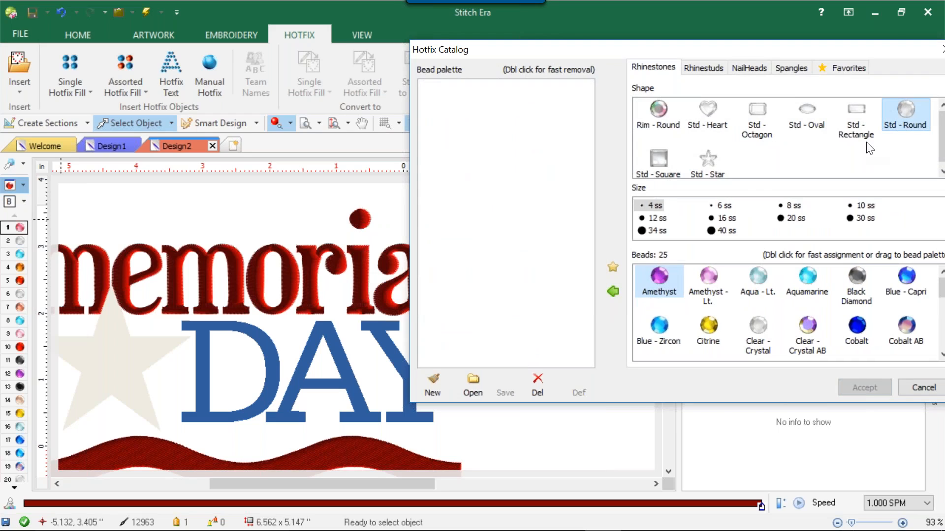
left_click(861, 206)
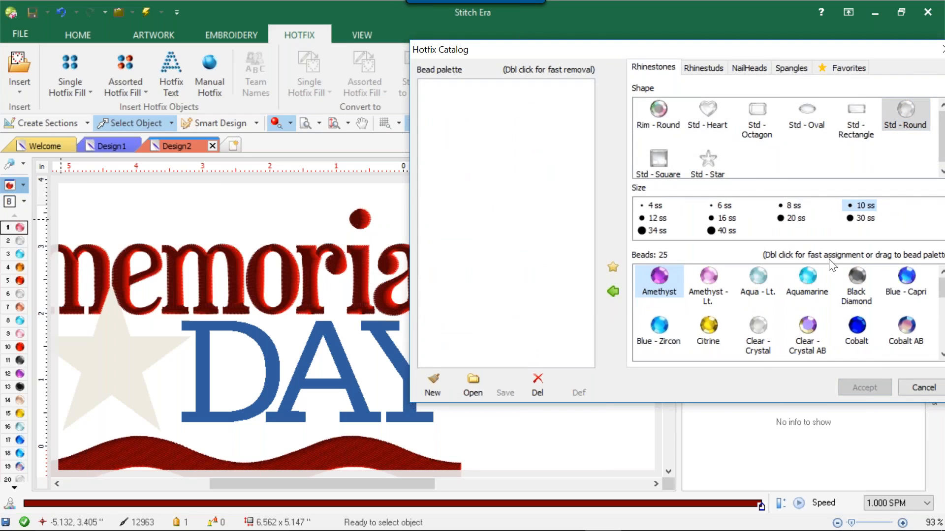
left_click(758, 326)
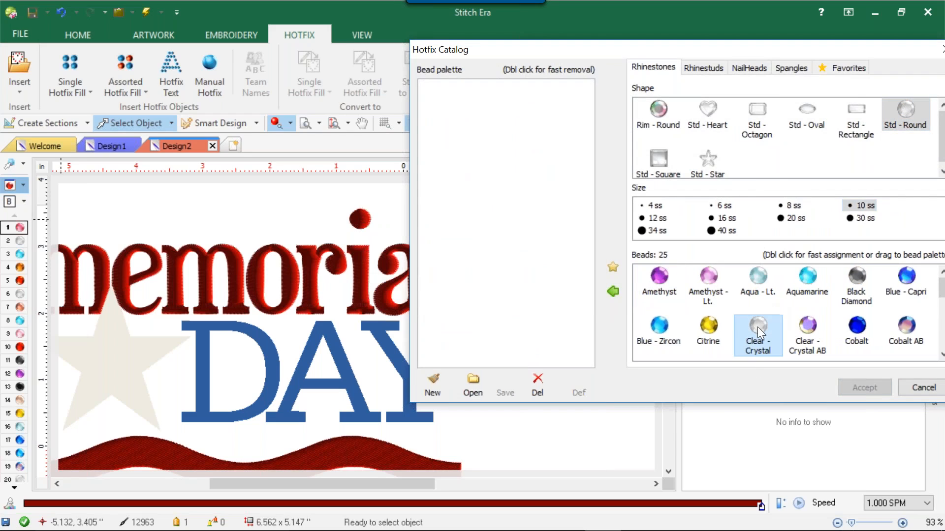
left_click(613, 291)
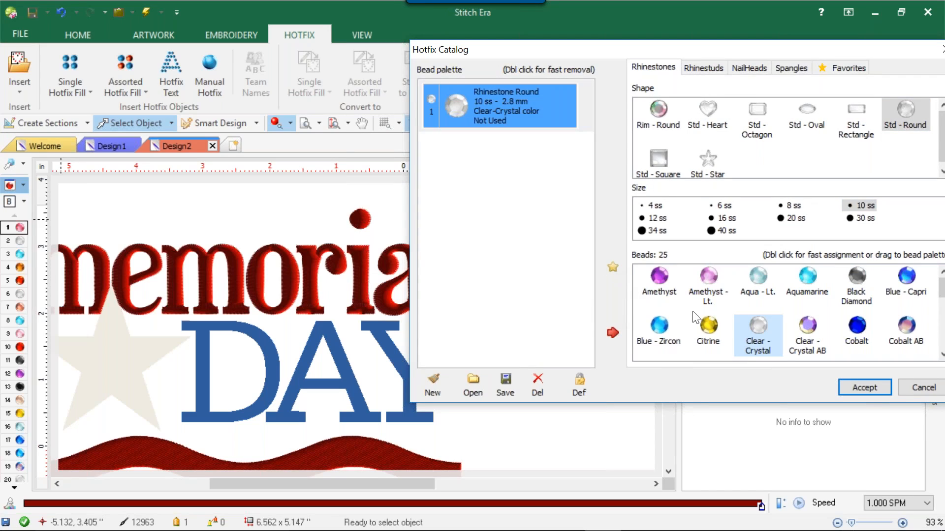
left_click(858, 321)
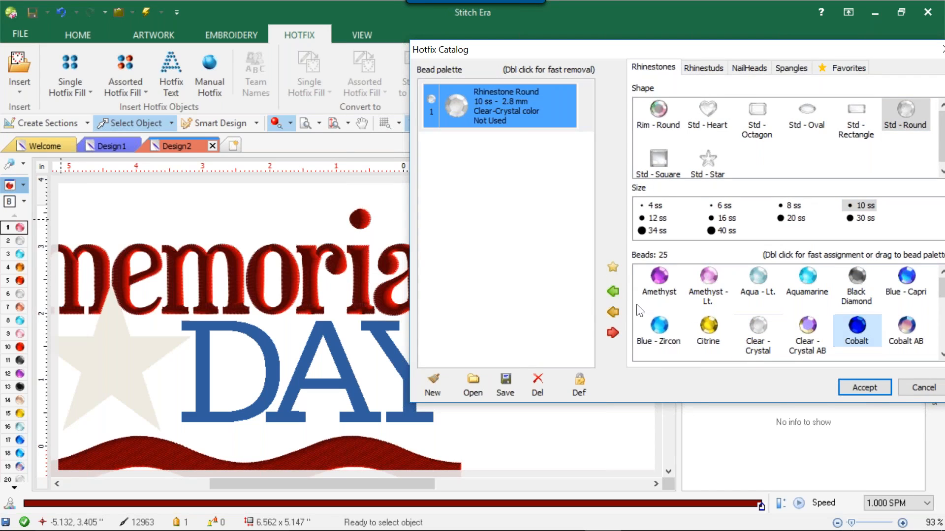
left_click(612, 292)
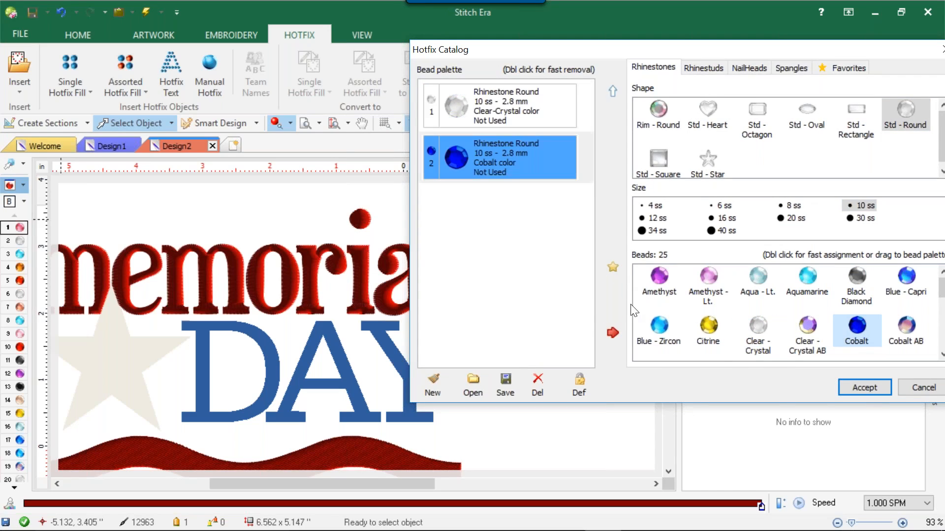
left_click(843, 385)
Step: Fill the star with a single hotfix Uniform Fill of Clear-Crystal 10 ss beads at a separation of 4
scroll(321, 359, "down", 3)
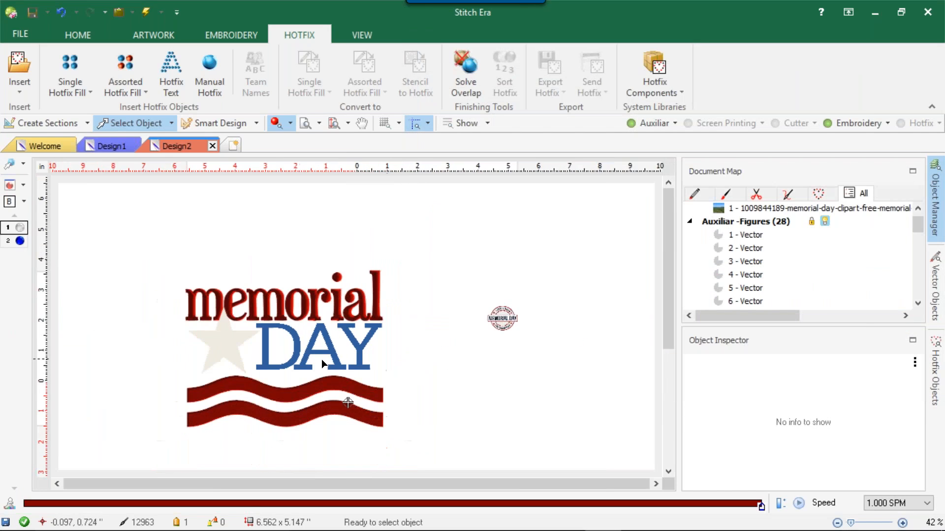
scroll(259, 306, "up", 3)
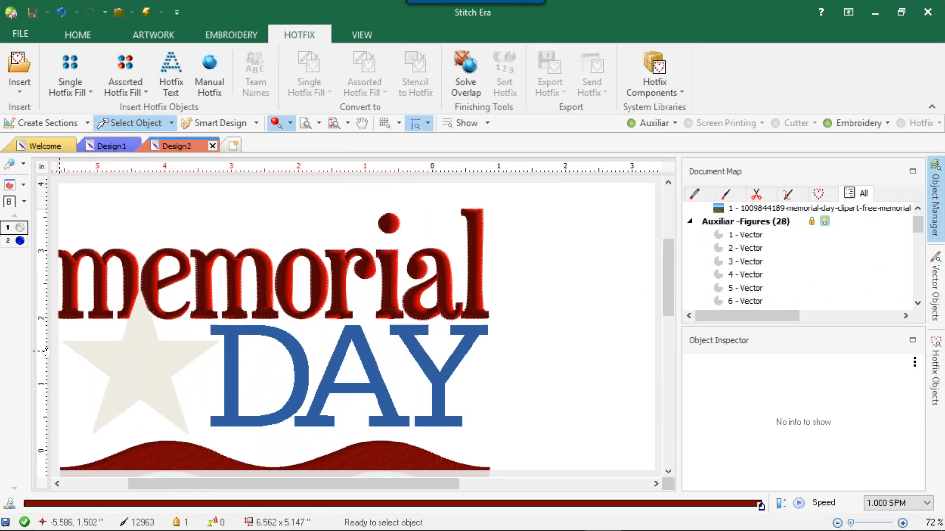
scroll(46, 352, "down", 1)
scroll(80, 326, "up", 2)
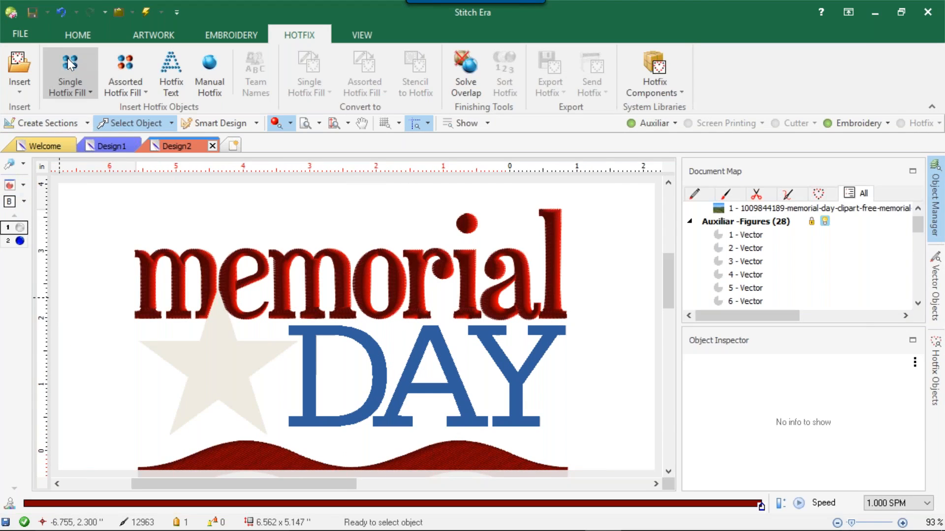
mouse_move(19, 231)
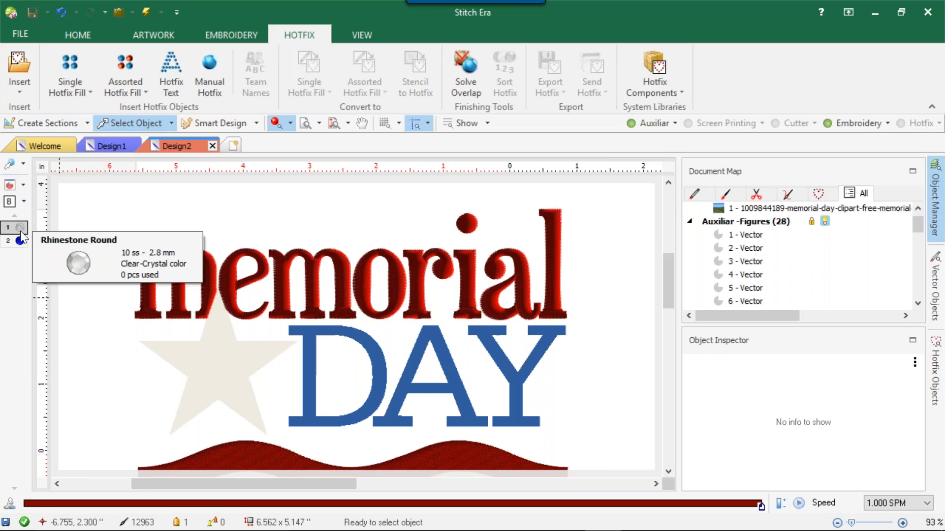
left_click(67, 76)
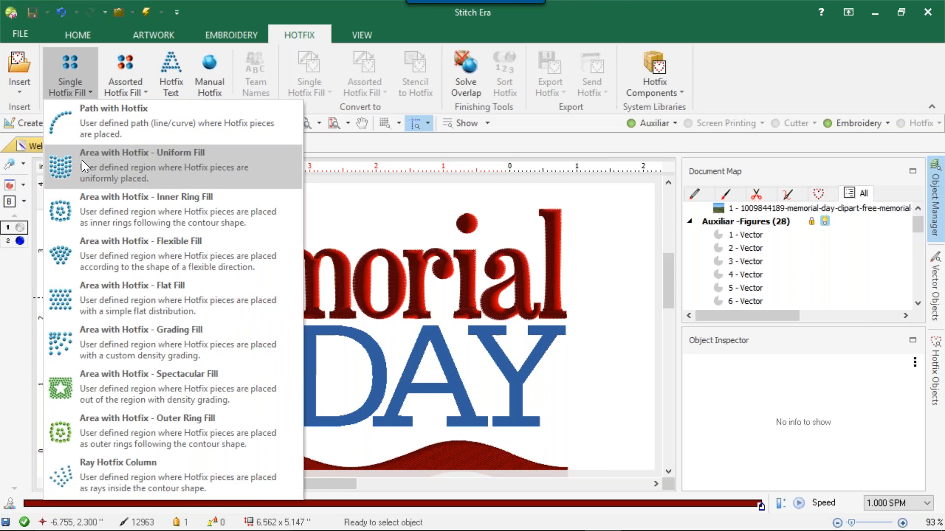
left_click(82, 161)
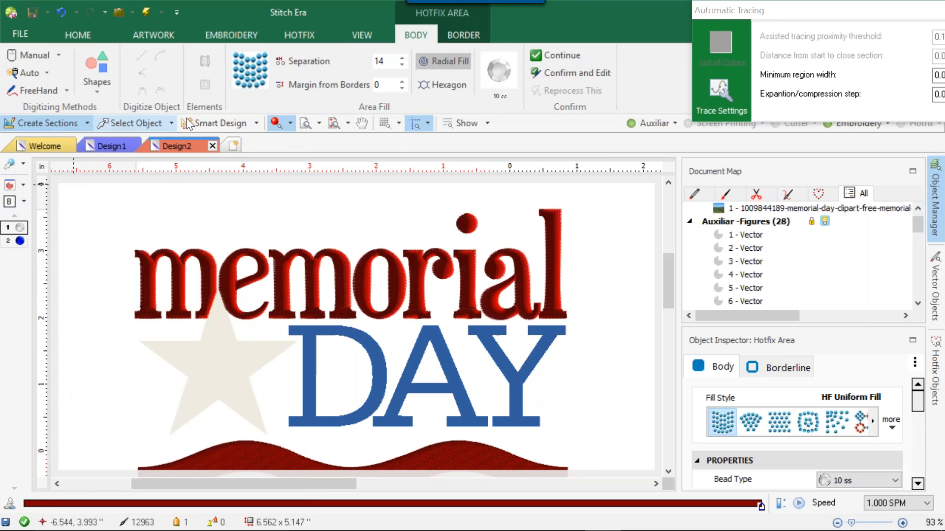
double_click(379, 61)
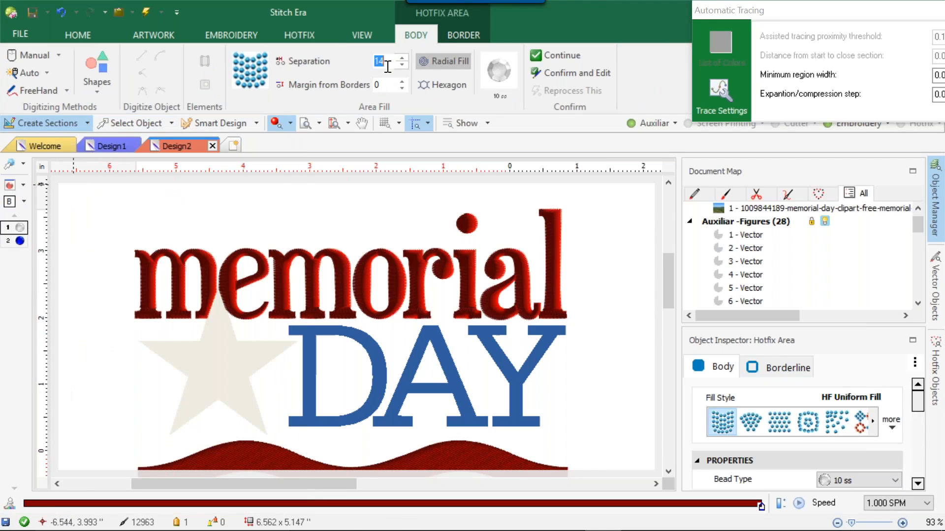
type("4")
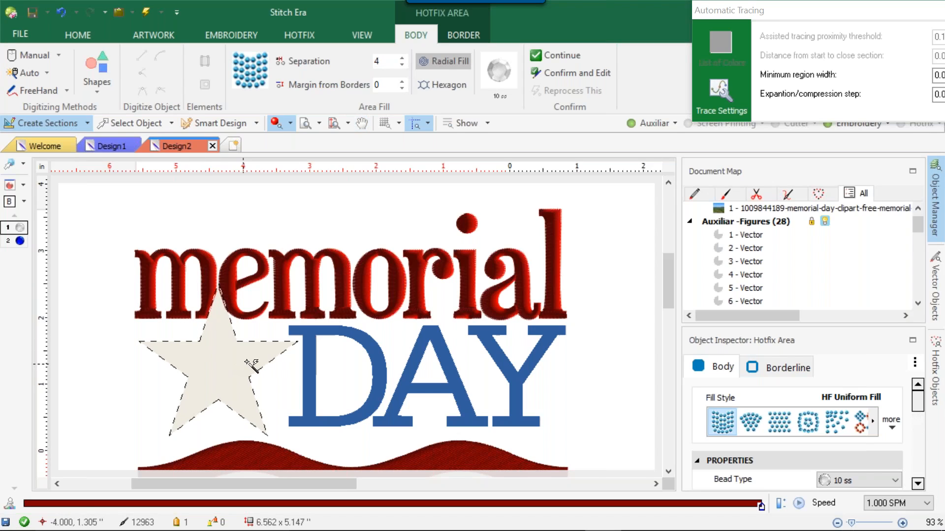
left_click(231, 335)
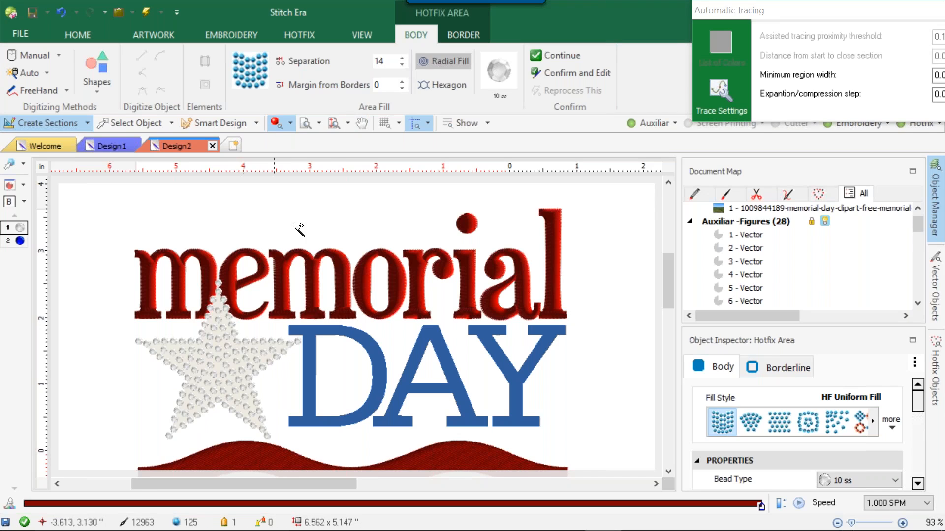
left_click(117, 122)
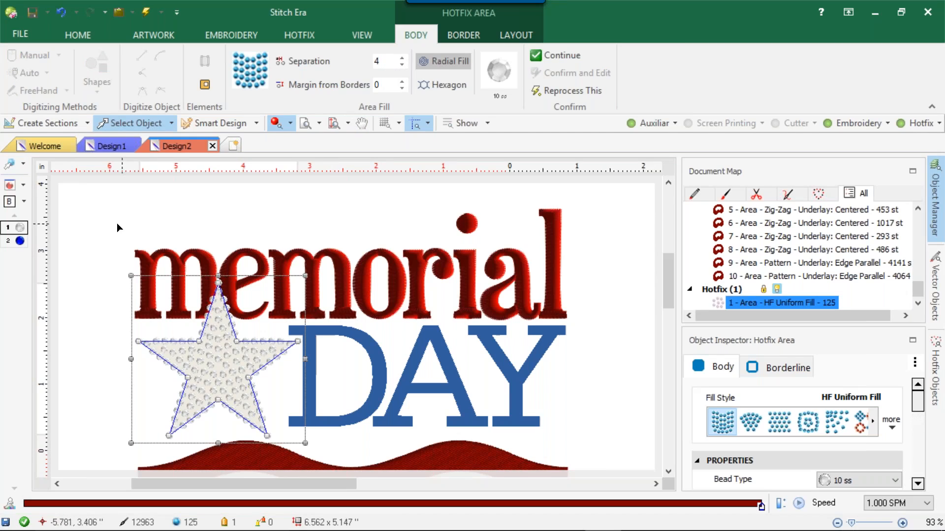
left_click(96, 215)
Step: Add a single hotfix HF Path border in Cobalt 10 ss beads around the star
scroll(214, 340, "up", 1)
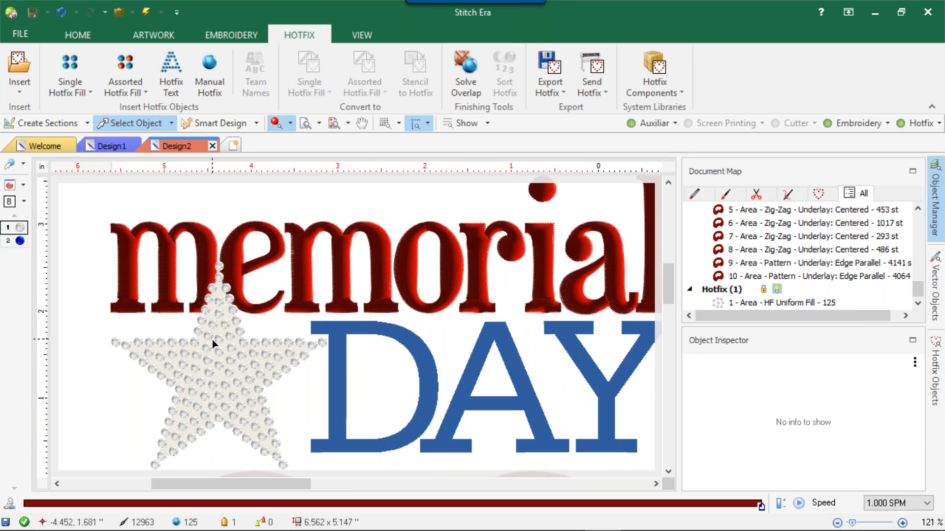
left_click(213, 339)
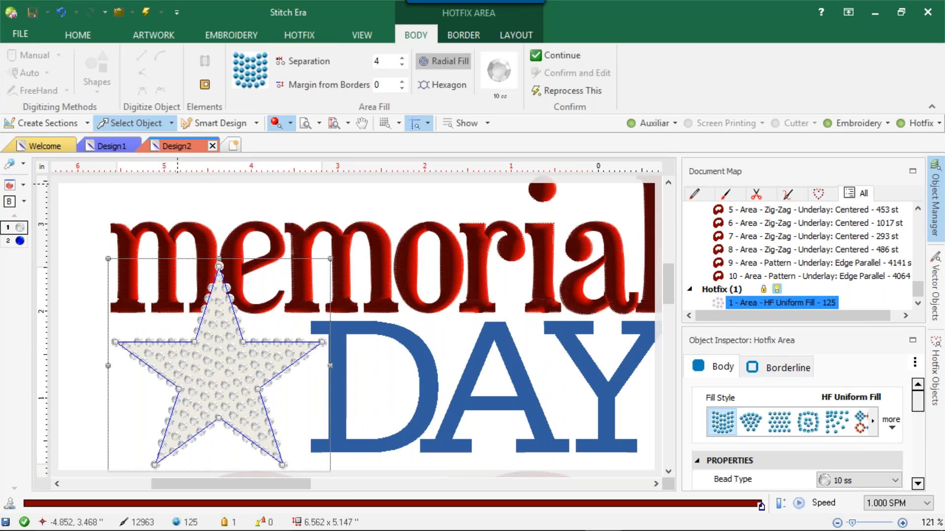
left_click(129, 203)
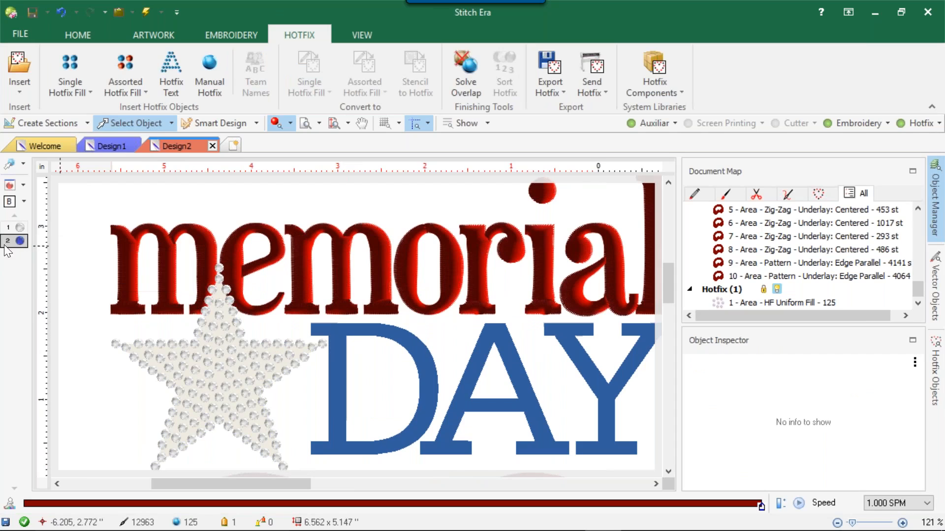
left_click(186, 366)
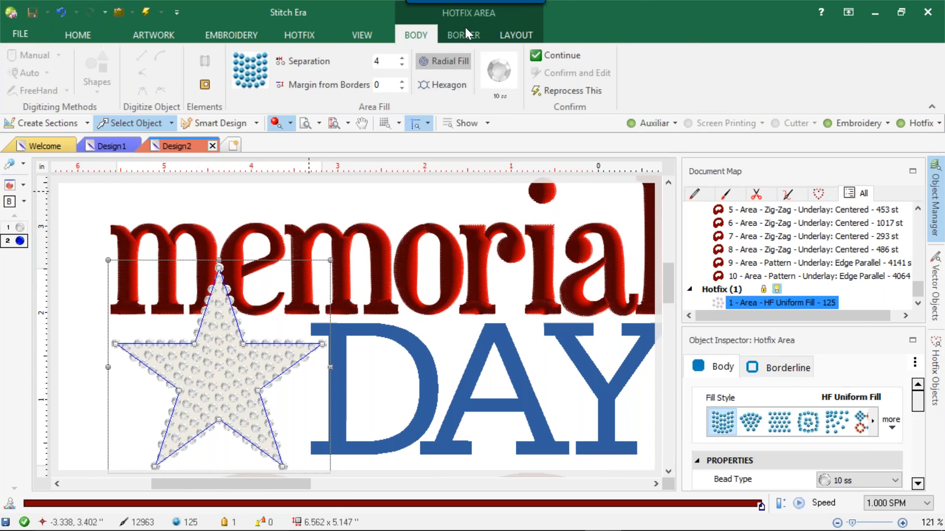
left_click(465, 29)
left_click(25, 79)
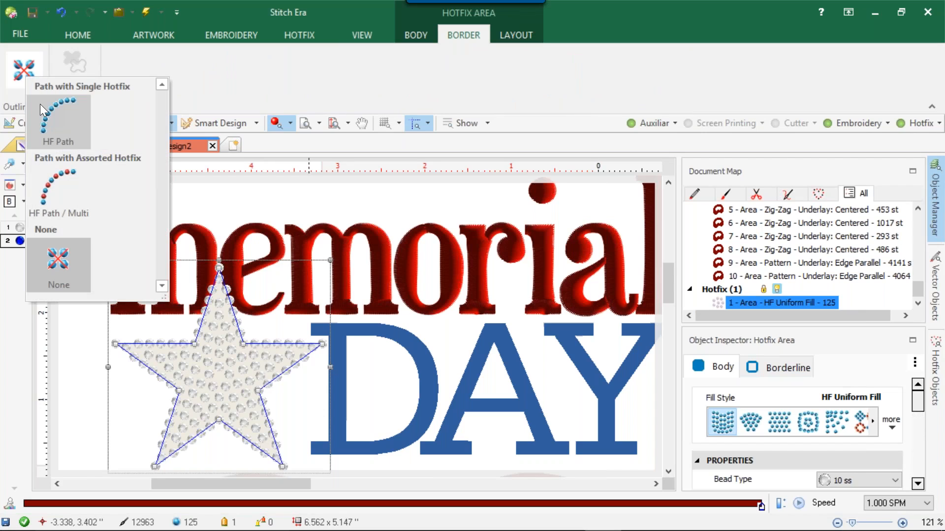
left_click(51, 117)
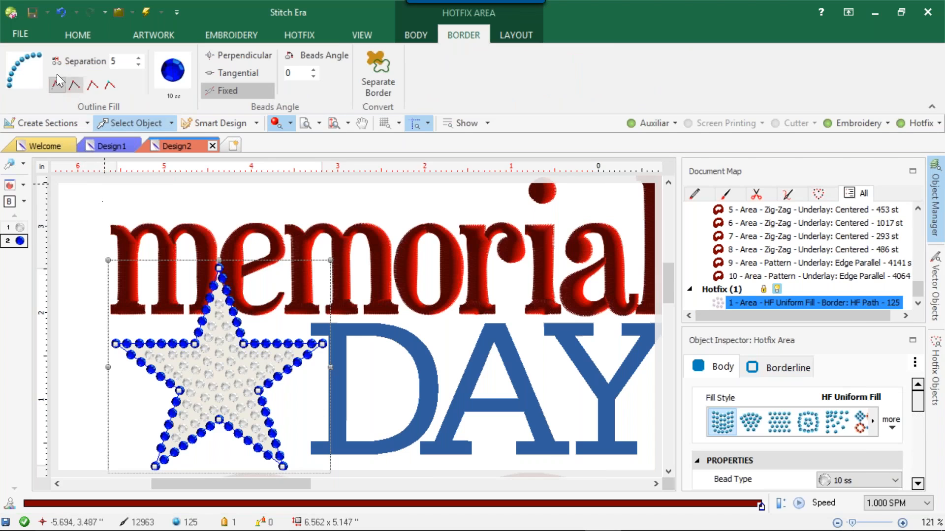
Step: Change the star's border to an assorted HF Path / Multi and set Bead 2 to the Clear-Crystal rhinestone
left_click(30, 73)
left_click(61, 167)
left_click(147, 74)
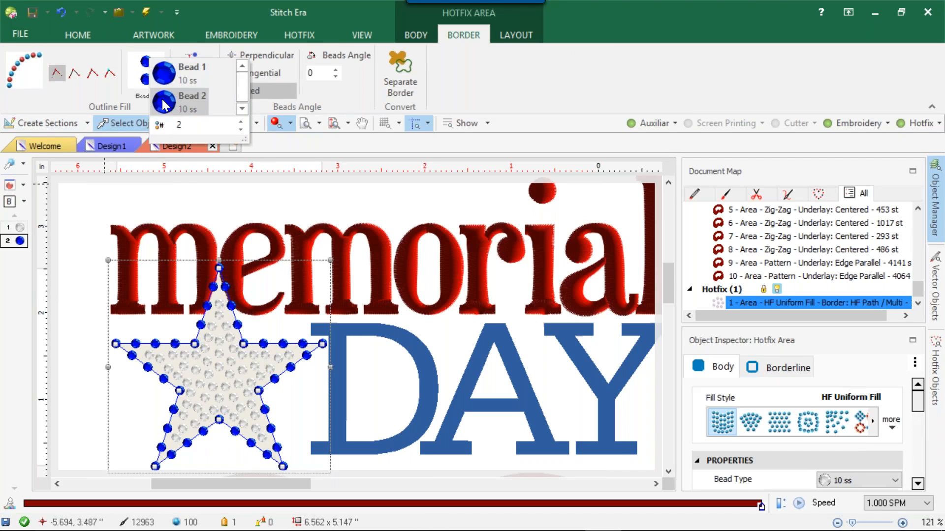
left_click(226, 102)
left_click(160, 78)
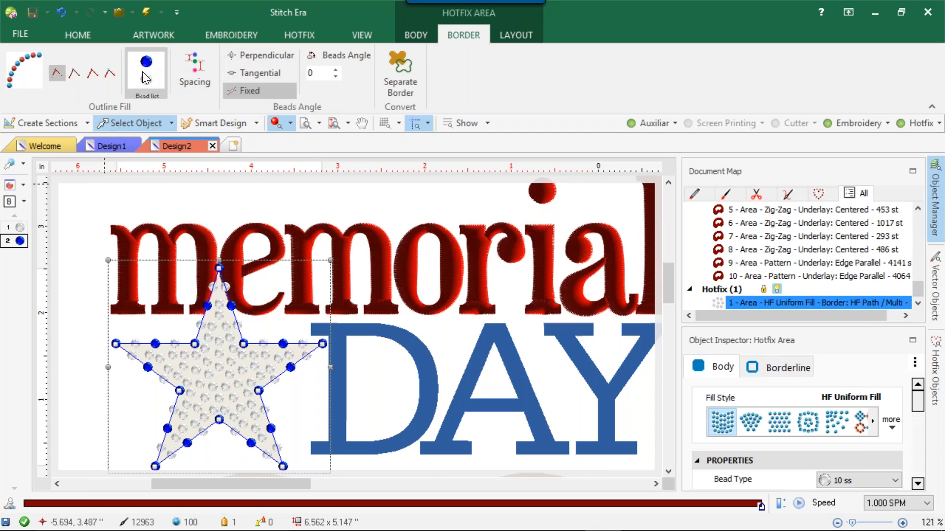
Step: Change the star's border back to the single hotfix HF Path and deselect the star
left_click(33, 74)
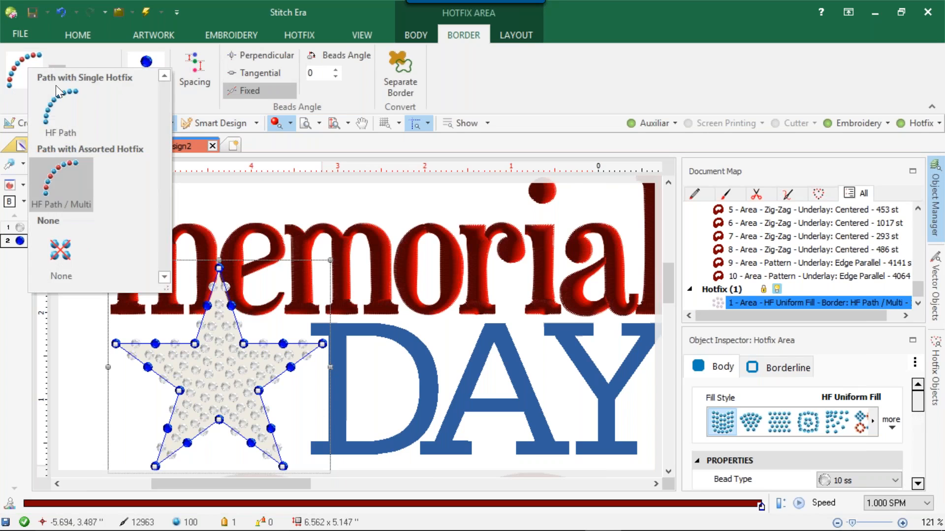
left_click(55, 85)
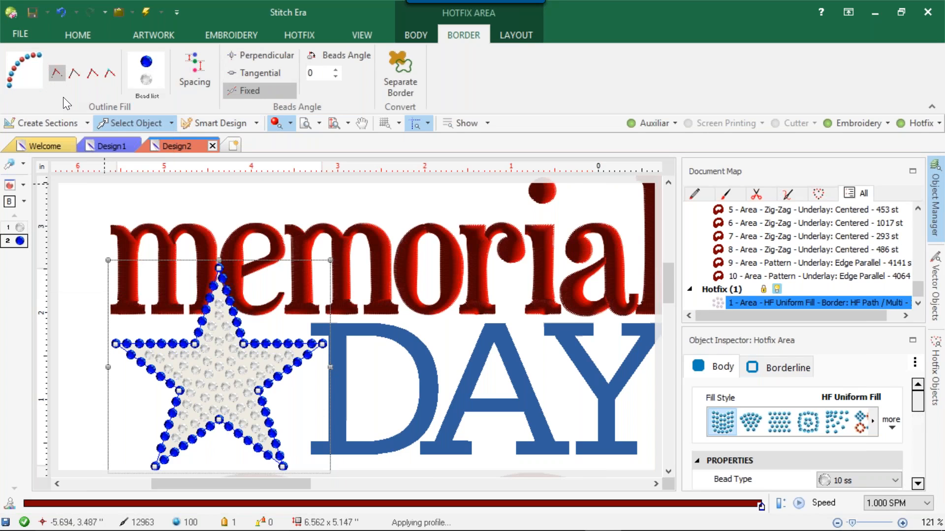
left_click(71, 220)
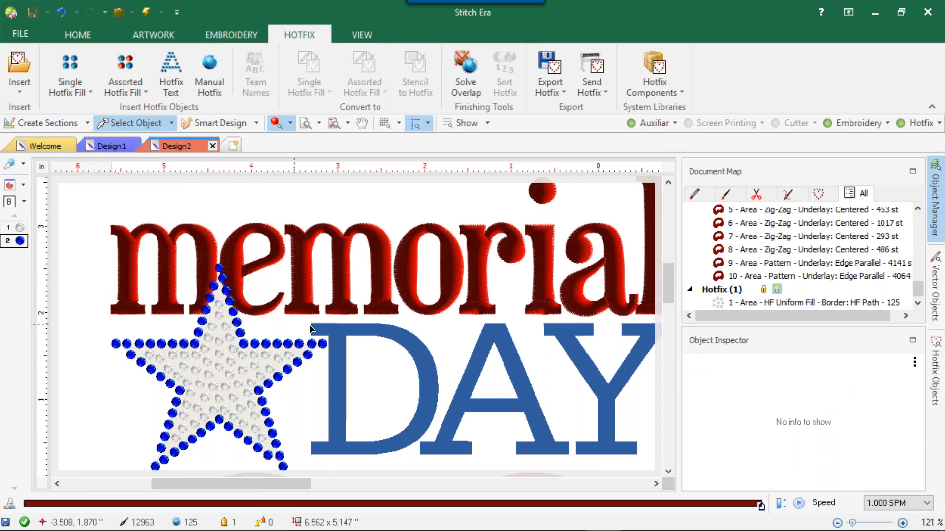
Step: Fill the letter D of DAY with a single hotfix Uniform Fill in Cobalt 10 ss beads at a separation of 6
left_click(350, 332)
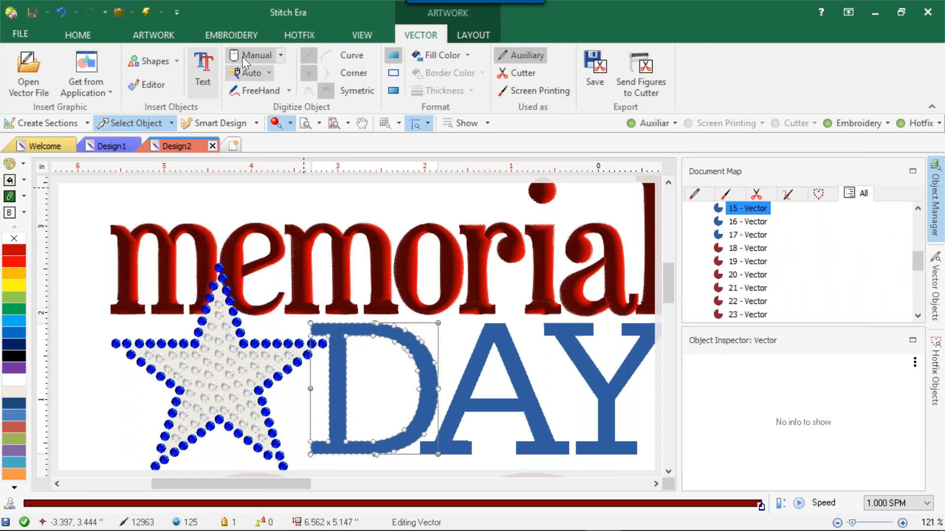
left_click(207, 123)
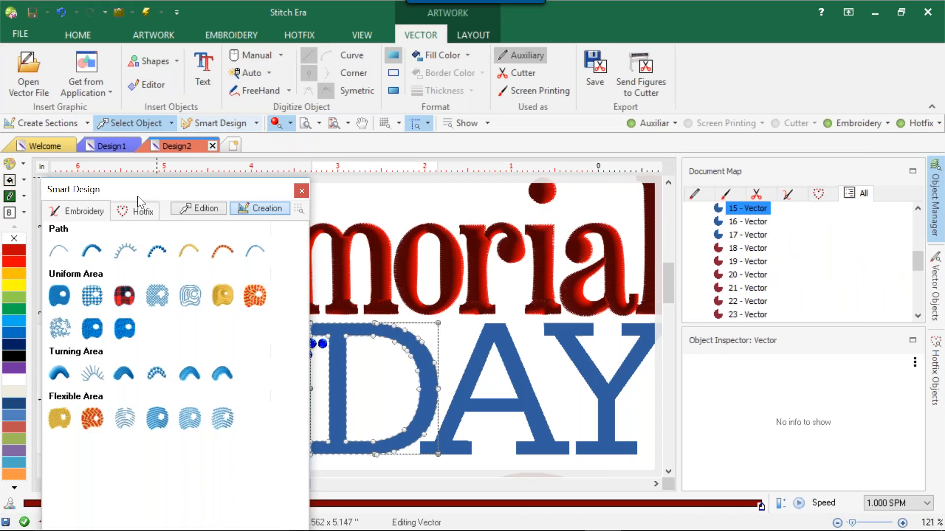
left_click(138, 215)
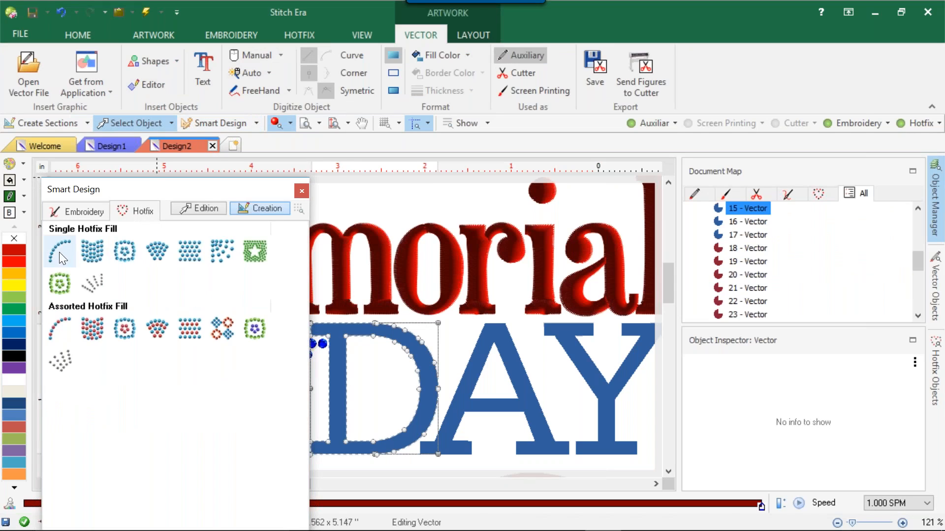
left_click(90, 252)
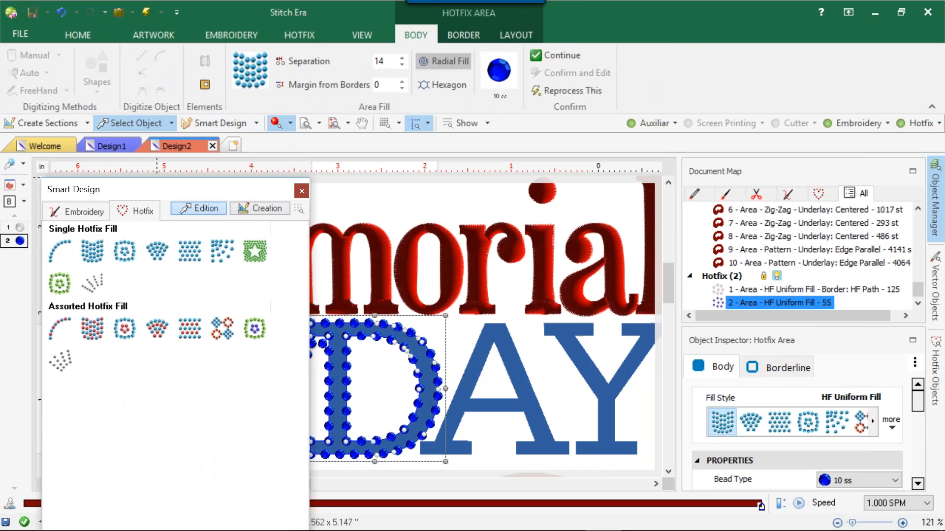
left_click(299, 192)
double_click(379, 61)
type("6")
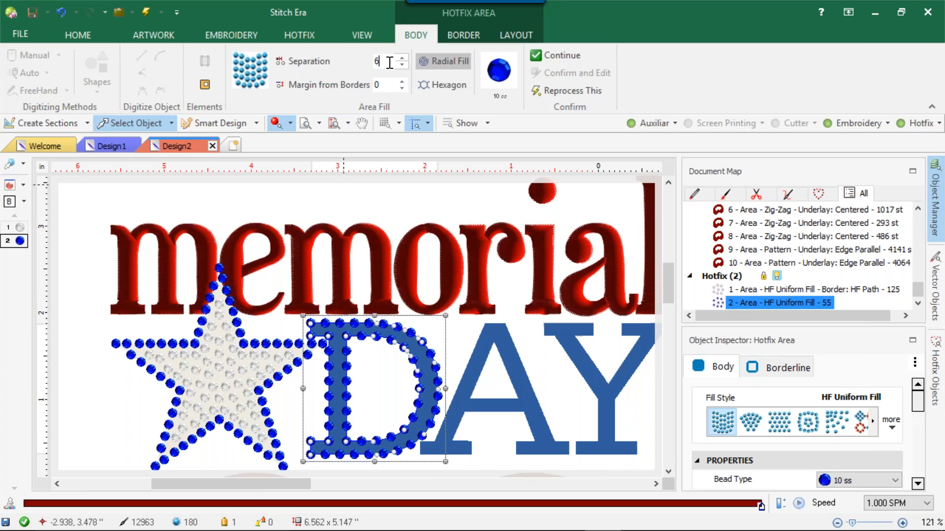
key("Return")
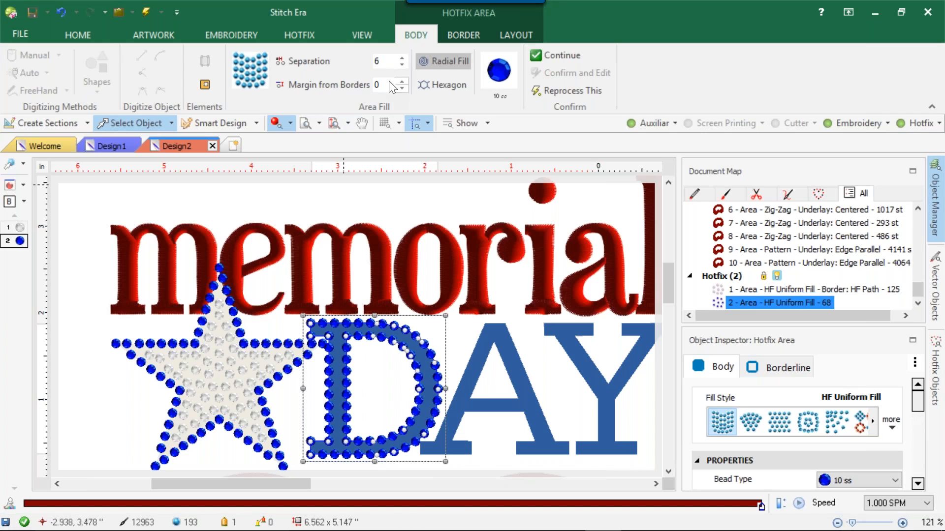
Step: Set the D fill's margin from borders to 6, hiding the auxiliary artwork while adjusting it and showing it again
left_click(631, 123)
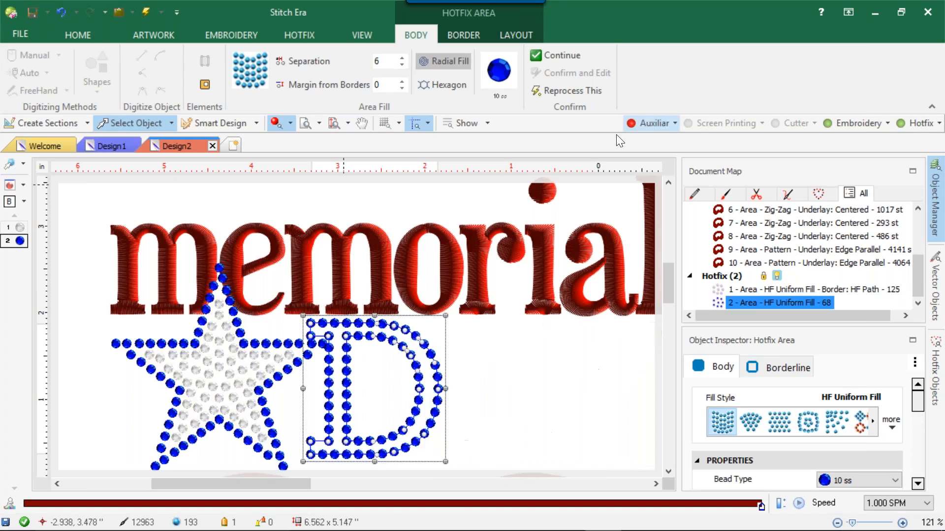
left_click(402, 81)
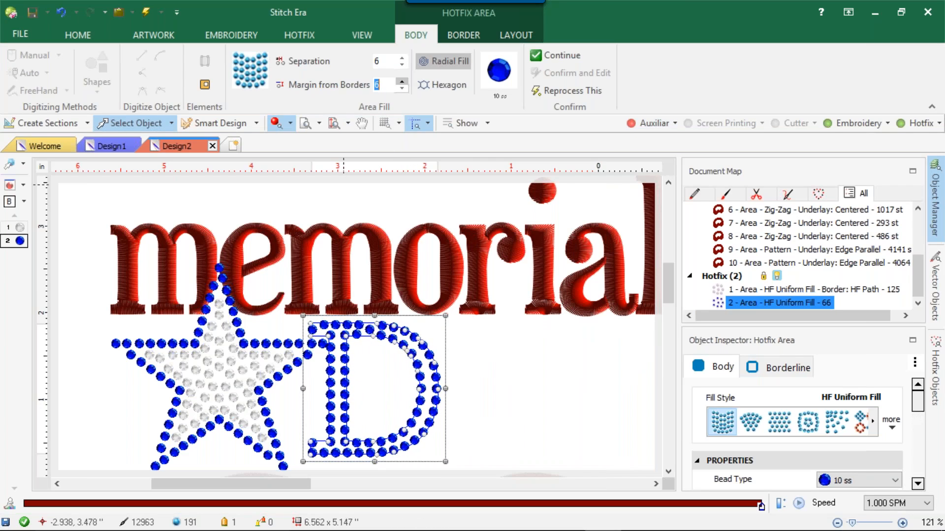
key("Return")
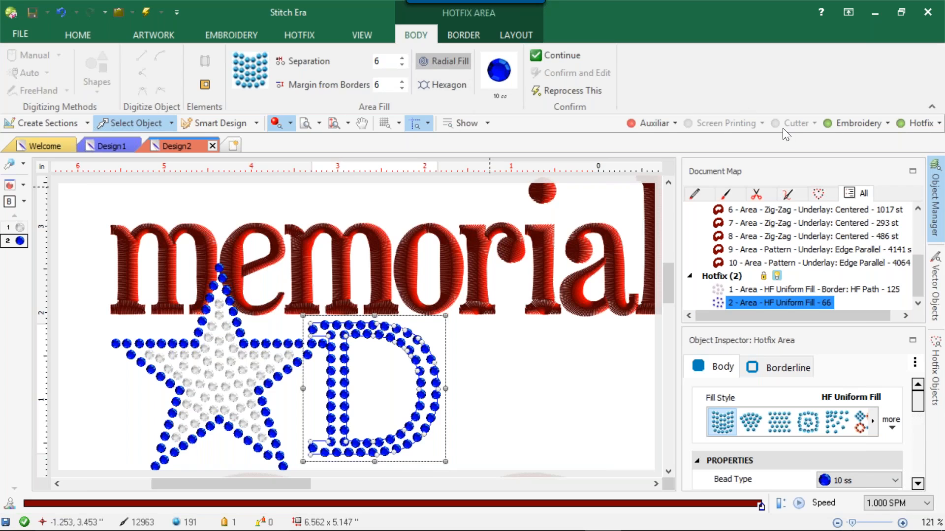
left_click(637, 123)
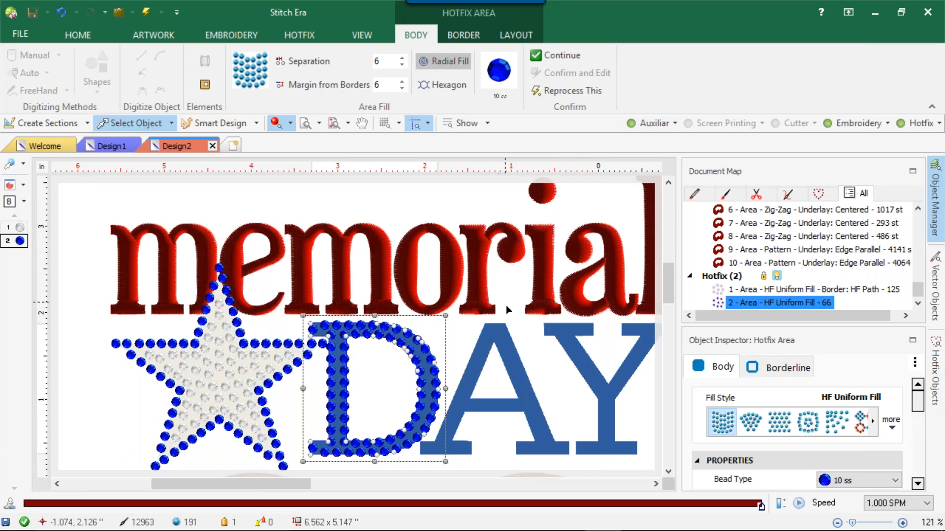
Step: Convert the A and Y artwork together into single hotfix Uniform Fills in Cobalt 10 ss beads
left_click(519, 338)
left_click(582, 352, "shift")
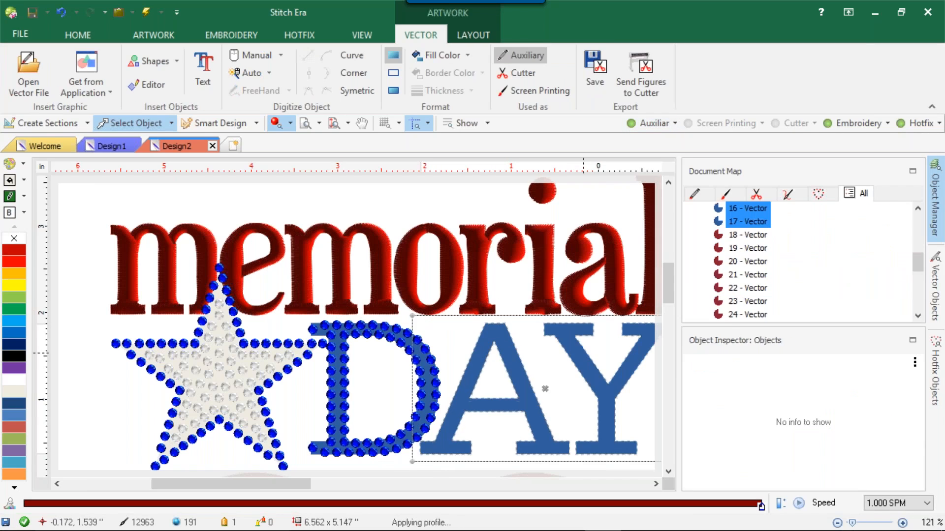
left_click(202, 124)
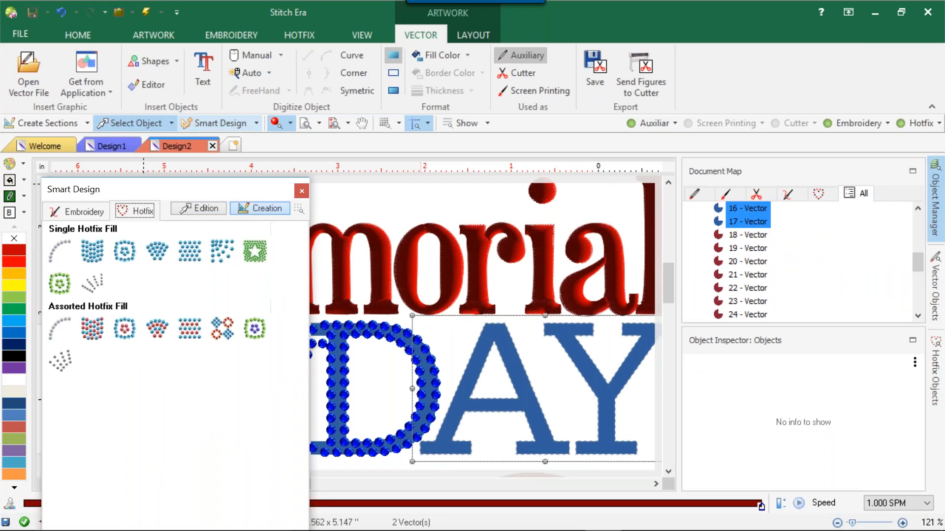
left_click(92, 251)
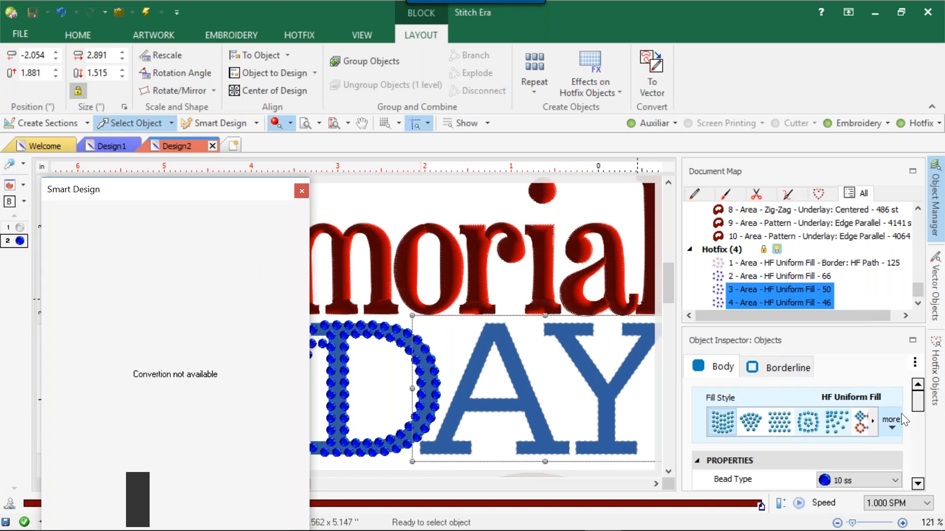
Step: Set both the separation and the margin from borders of the A and Y fills to 6 pts
left_click_drag(917, 400, 907, 453)
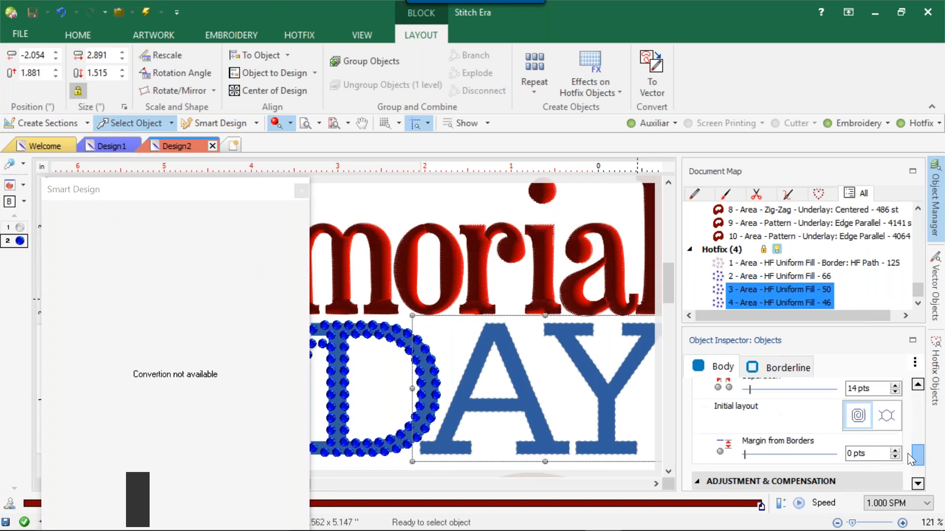
left_click(866, 389)
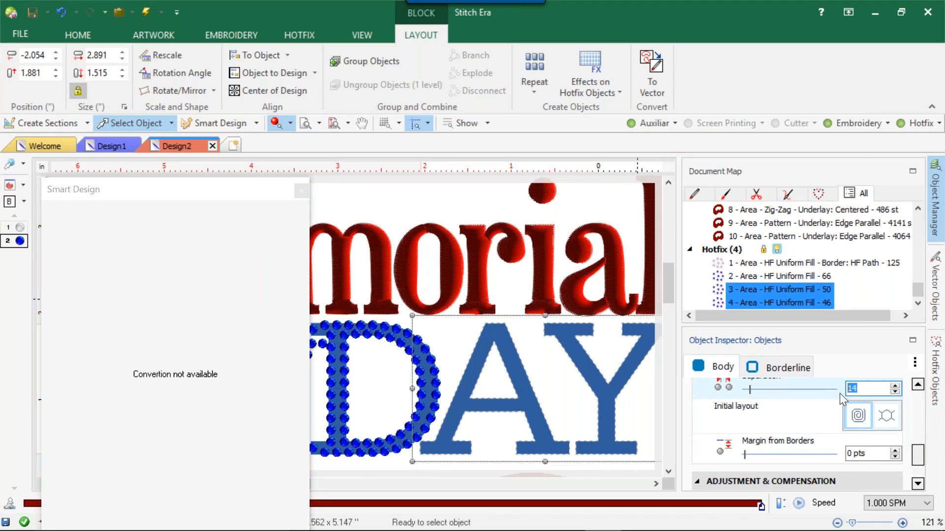
type("6")
key("Return")
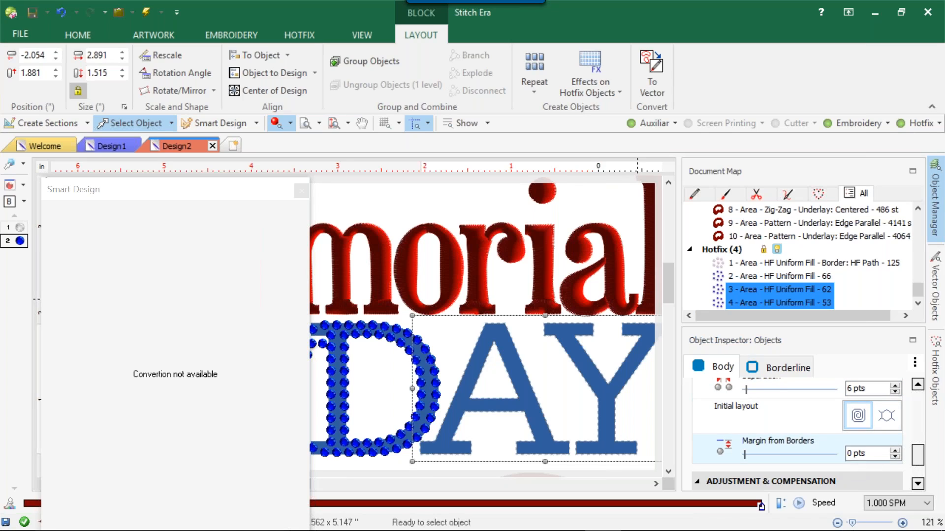
left_click(866, 454)
type("6")
key("Return")
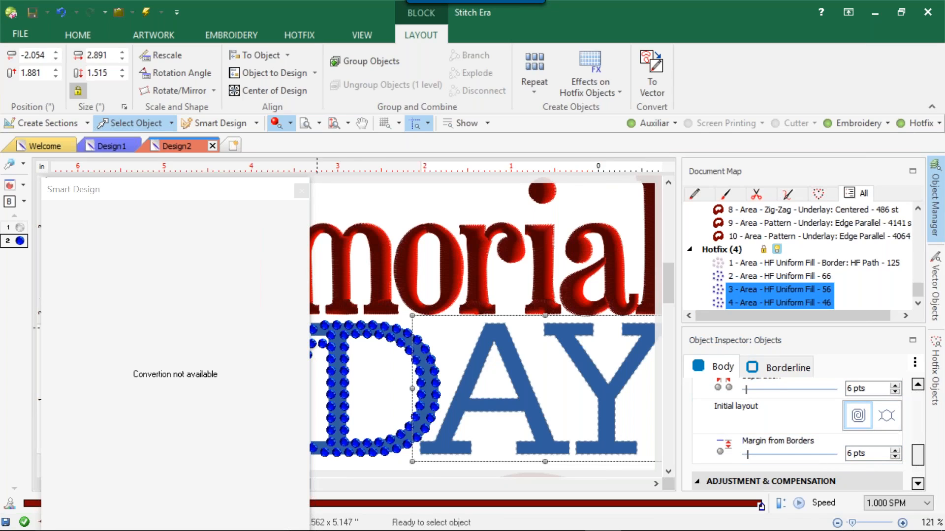
left_click(301, 189)
left_click(330, 212)
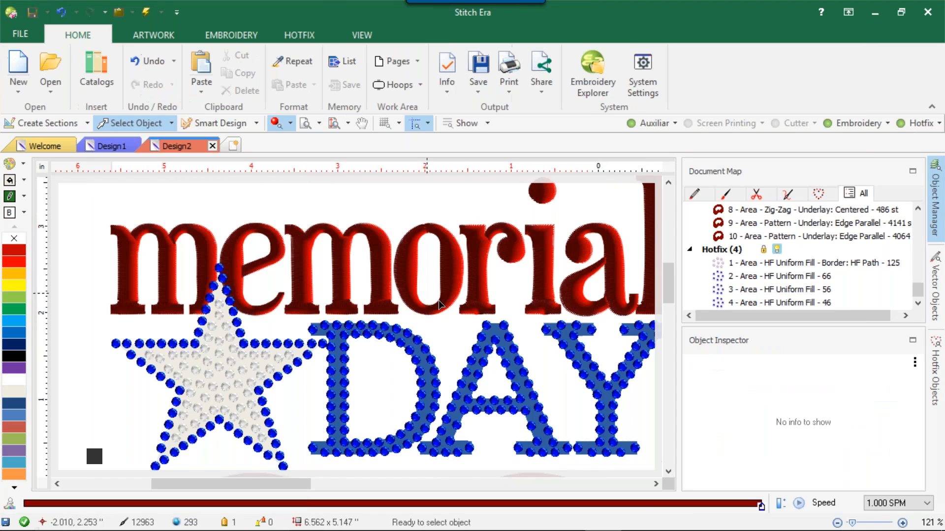
Step: With Manual Hotfix, reposition the beads at the outer end of the Y's left serif to start two even rows
scroll(502, 333, "down", 1)
scroll(515, 343, "up", 4)
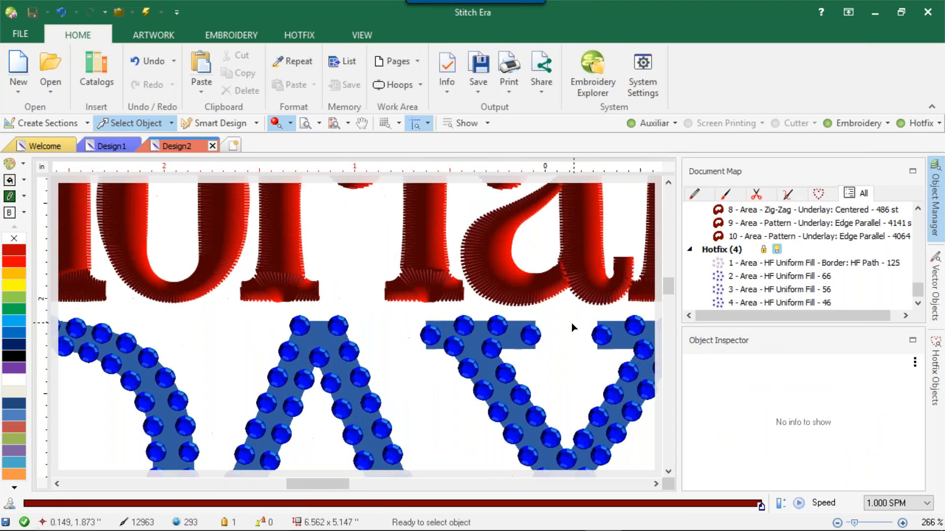
scroll(488, 329, "up", 3)
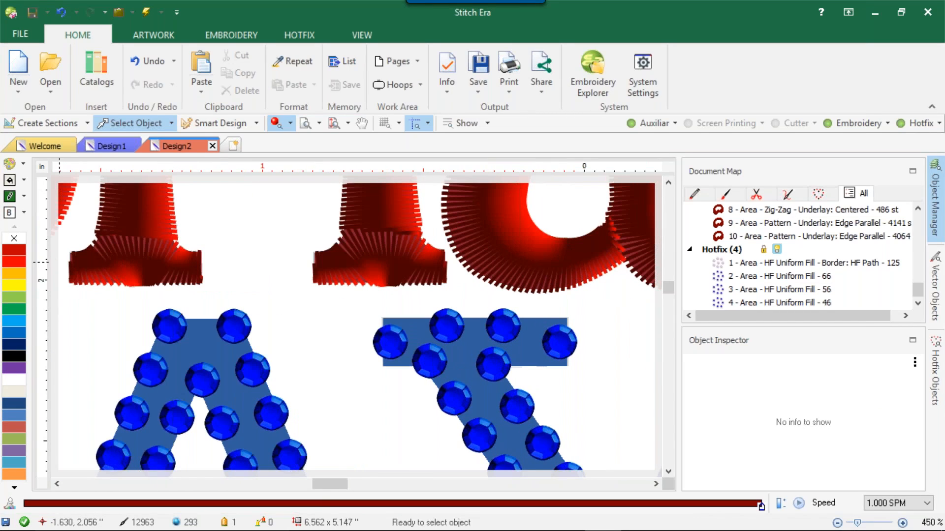
left_click(296, 33)
left_click(210, 89)
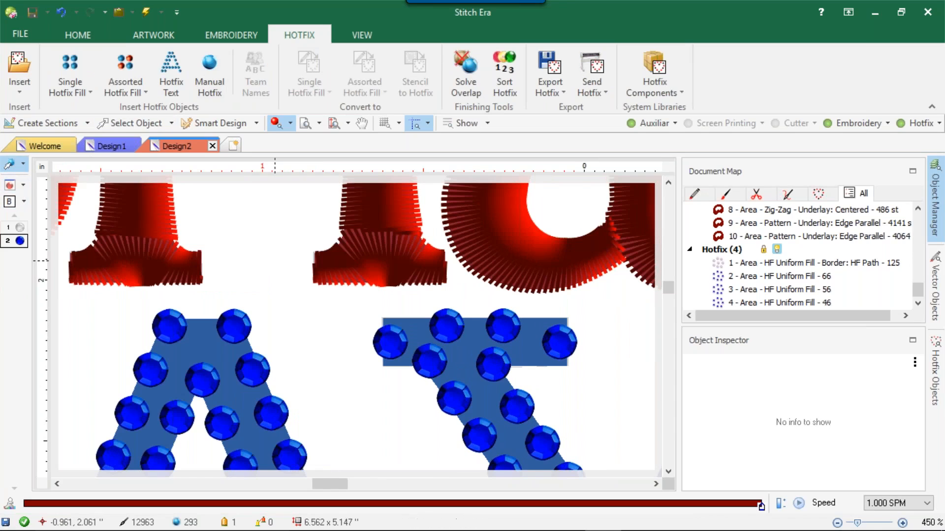
scroll(437, 373, "up", 2)
left_click_drag(348, 313, 340, 352)
left_click(432, 270)
left_click_drag(431, 270, 307, 258)
left_click_drag(589, 288, 422, 273)
Step: Insert extra hotfix beads in the Y's left serif and line up four beads in each of its two rows
right_click(422, 274)
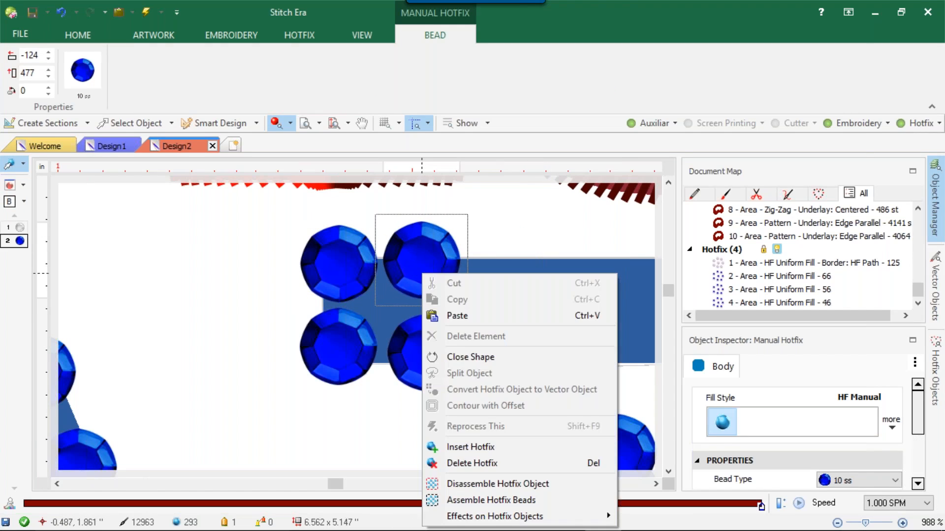
left_click(470, 447)
left_click_drag(495, 369, 516, 266)
left_click(511, 262)
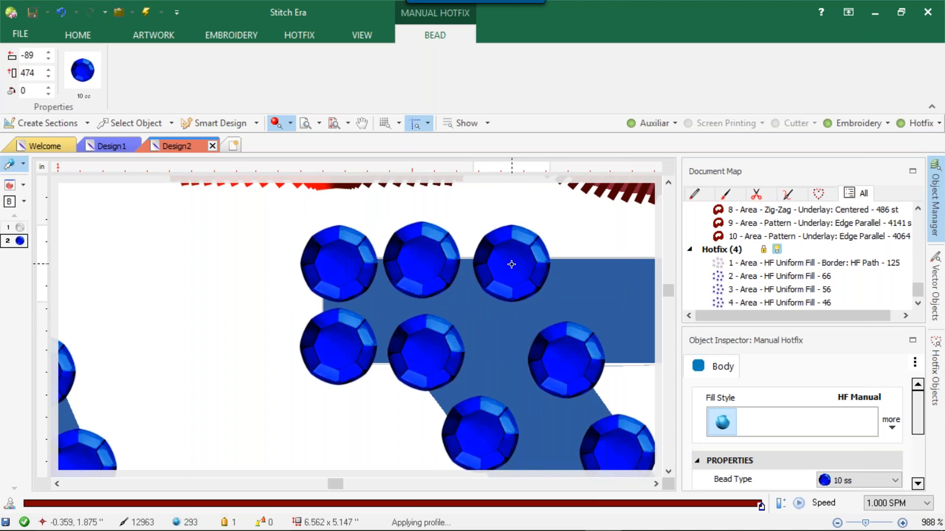
scroll(521, 264, "down", 5)
scroll(542, 299, "up", 6)
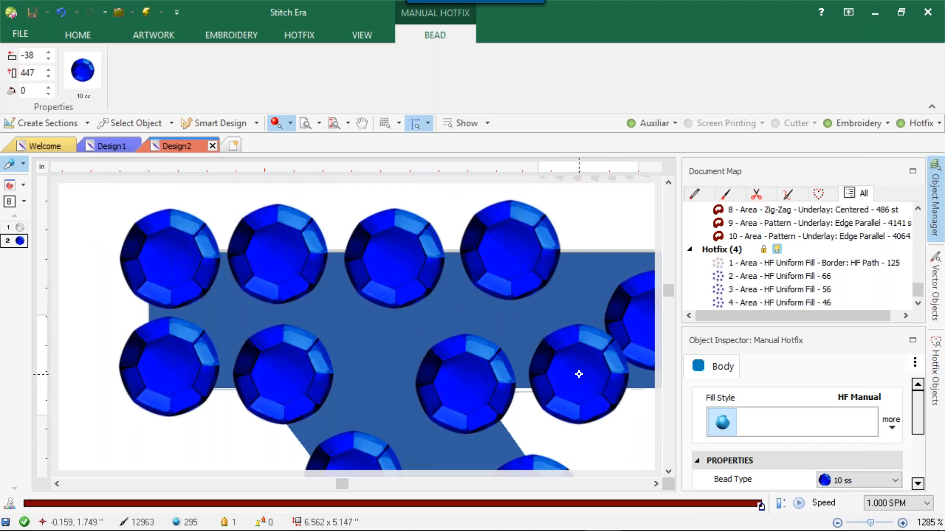
left_click(578, 370)
Step: Complete the Y's left serif as two aligned rows of five beads and finish manual bead editing
scroll(577, 355, "down", 1)
scroll(577, 356, "down", 3)
scroll(586, 312, "up", 4)
left_click(583, 310)
left_click_drag(621, 417, 566, 429)
scroll(627, 453, "down", 2)
scroll(627, 453, "down", 3)
scroll(628, 452, "up", 4)
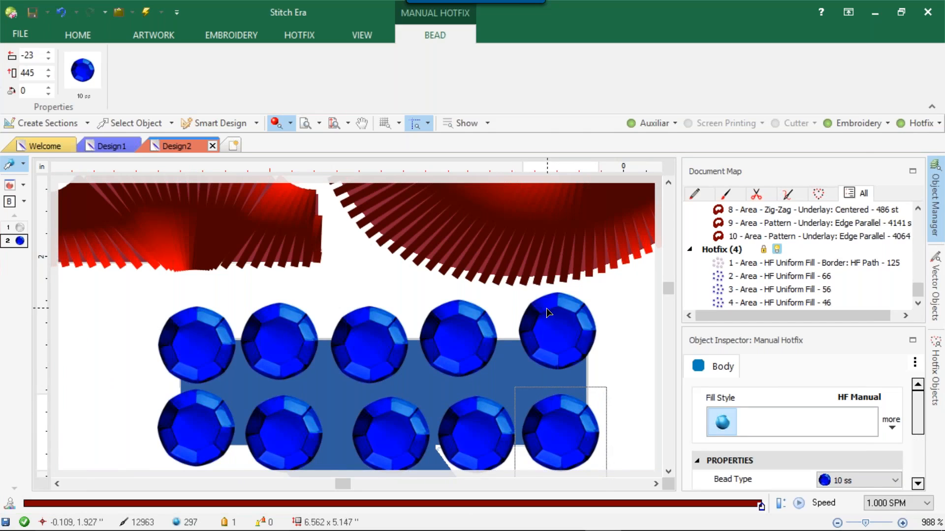
left_click_drag(546, 308, 542, 317)
left_click_drag(477, 331, 479, 345)
scroll(563, 350, "down", 5)
key("Escape")
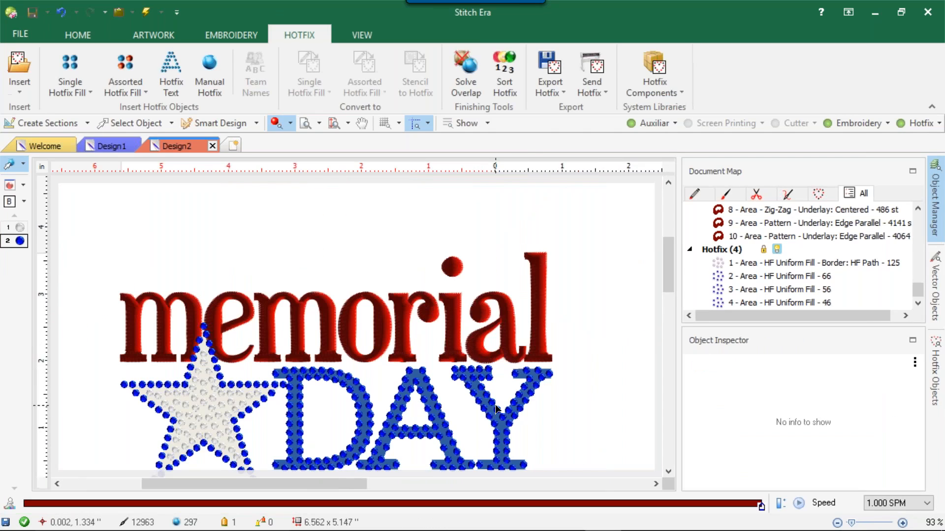
Step: Hide the auxiliary artwork and check the rhinestone star and DAY lettering alongside the embroidery
left_click(642, 120)
scroll(501, 306, "down", 1)
scroll(491, 320, "down", 1)
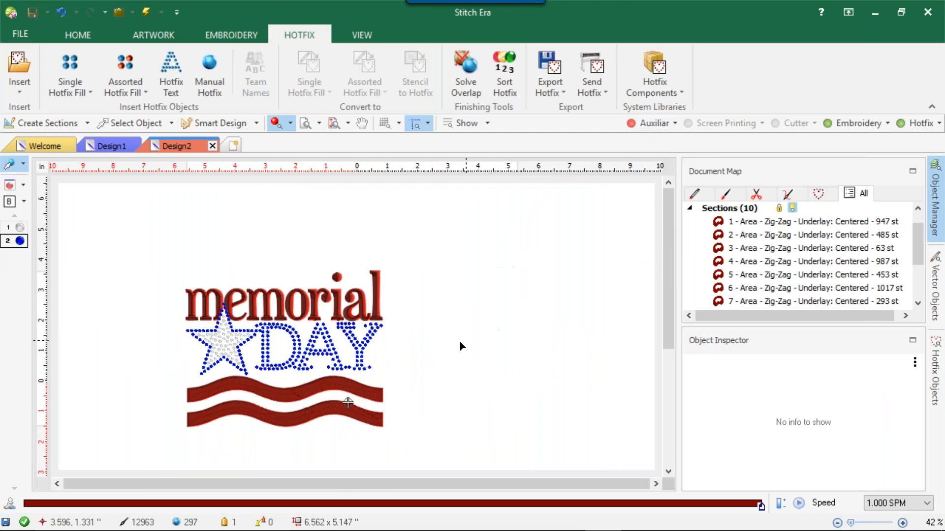
scroll(401, 427, "up", 3)
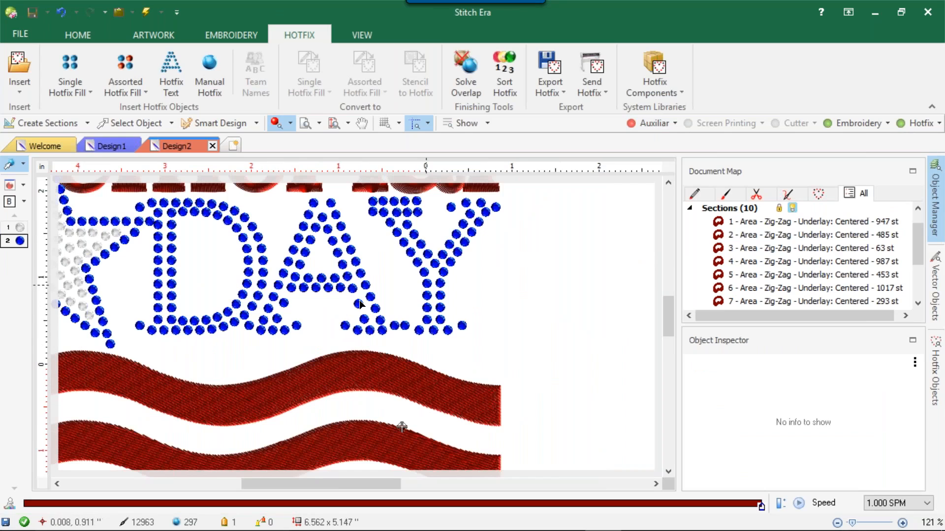
scroll(402, 427, "down", 4)
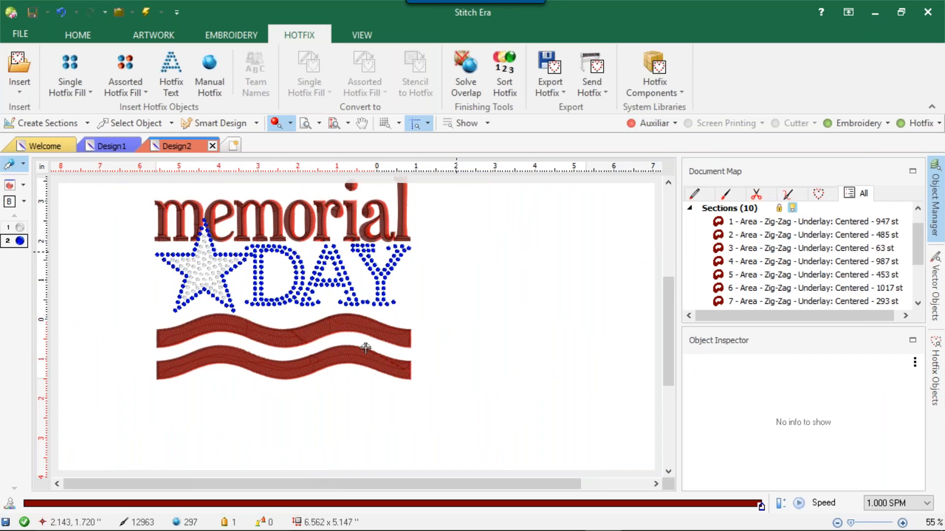
Step: Preview the rhinestone star and DAY lettering over the stitching in the Simulation view, keep the program open and close the simulation
left_click(361, 34)
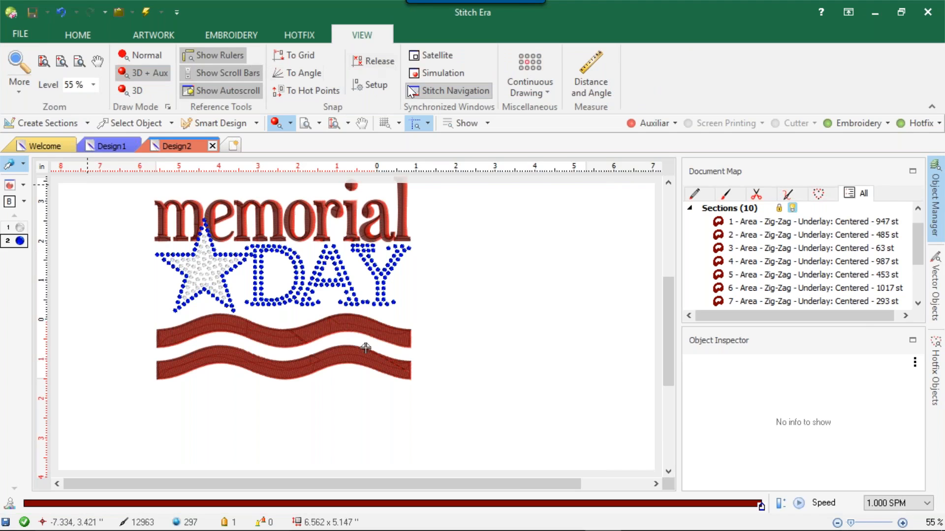
left_click(427, 73)
scroll(507, 296, "down", 1)
scroll(489, 383, "up", 2)
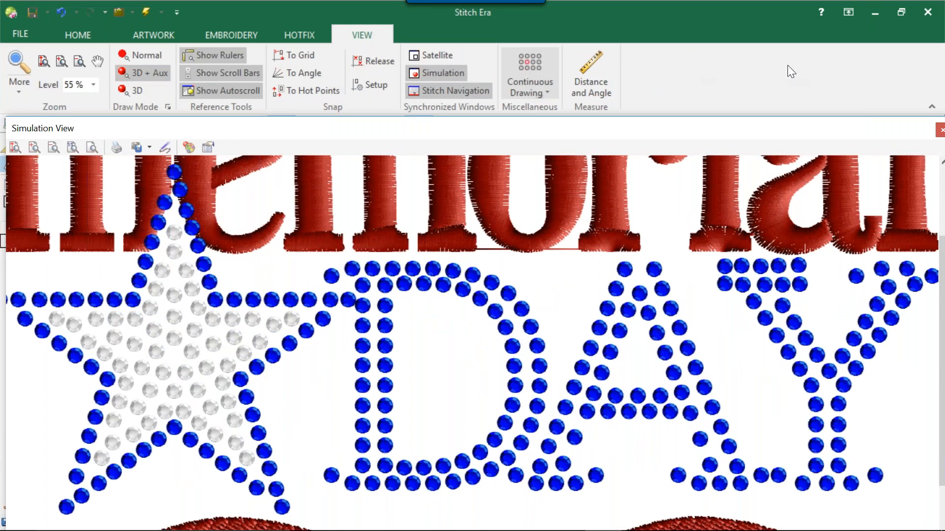
left_click(935, 18)
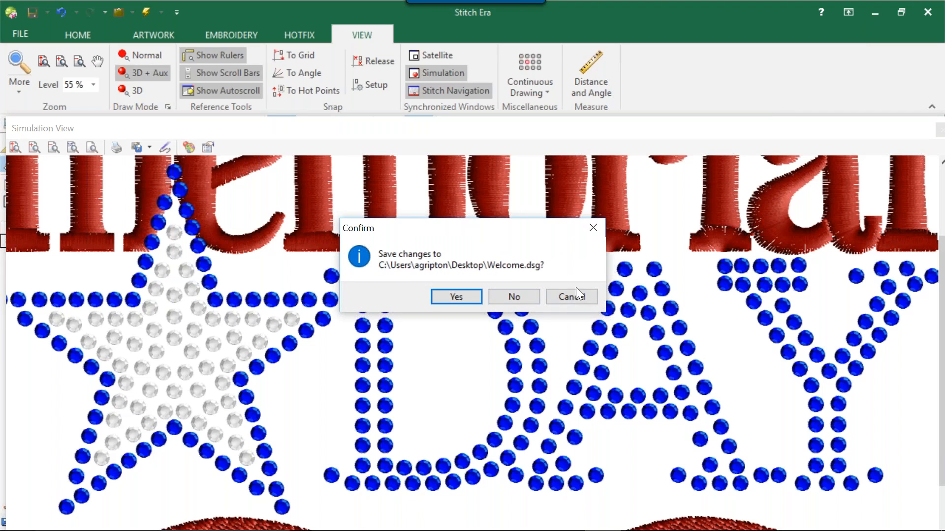
left_click(556, 298)
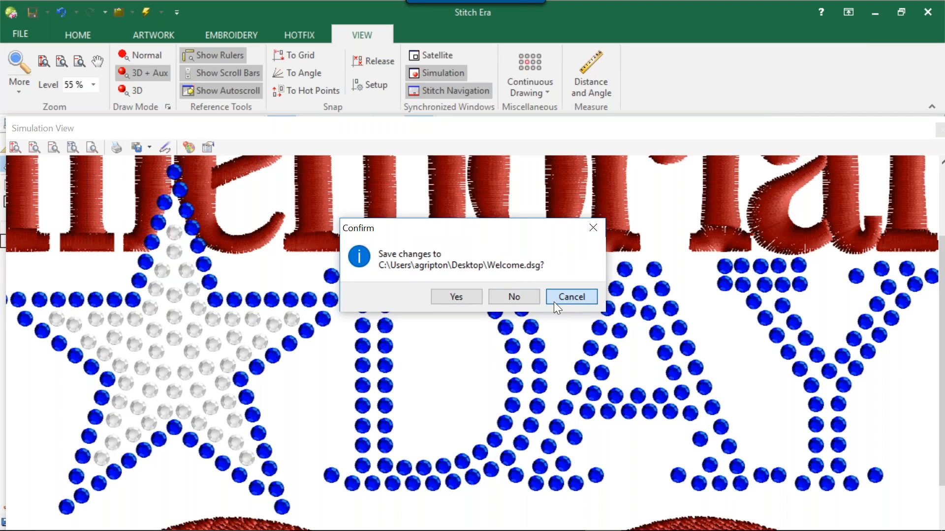
left_click_drag(743, 130, 507, 150)
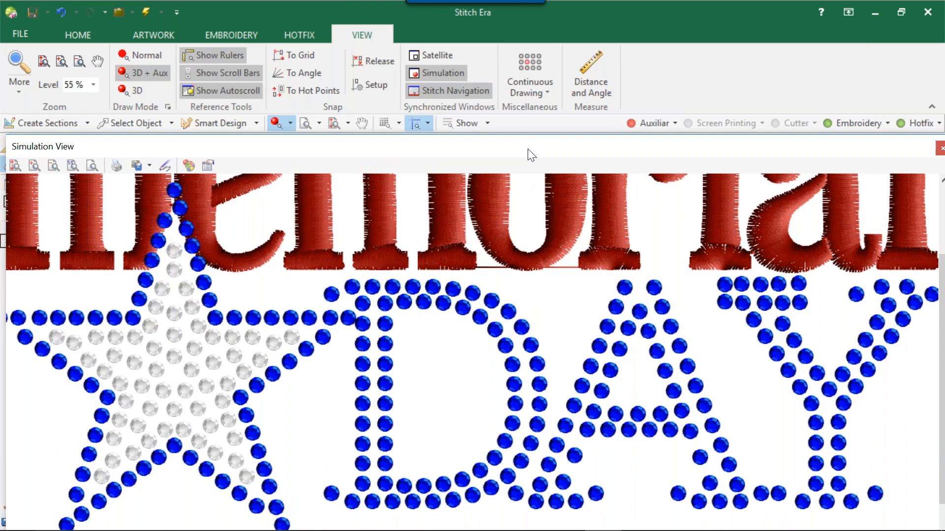
right_click(530, 151)
left_click(548, 252)
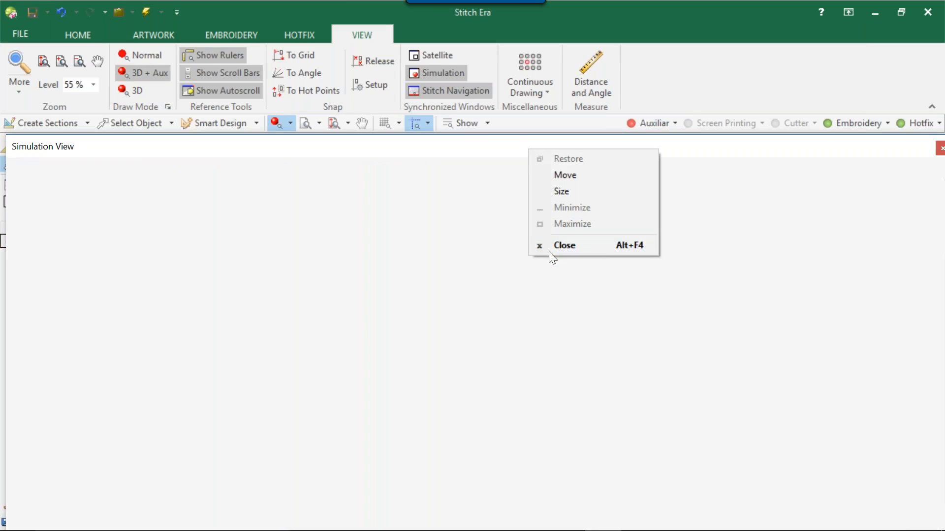
Step: Set thread cutting to Yes for the second m and the o in the embroidered word memorial and end the selection
scroll(224, 207, "up", 3)
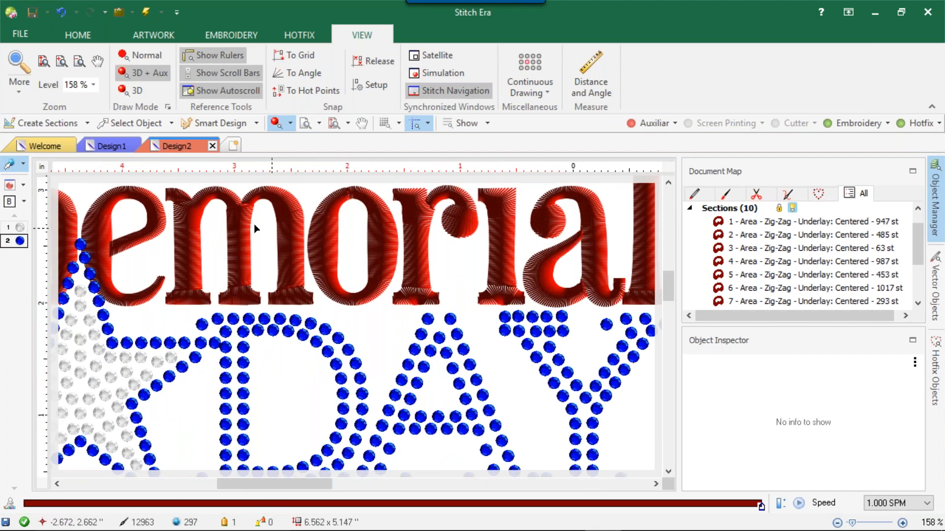
left_click(139, 120)
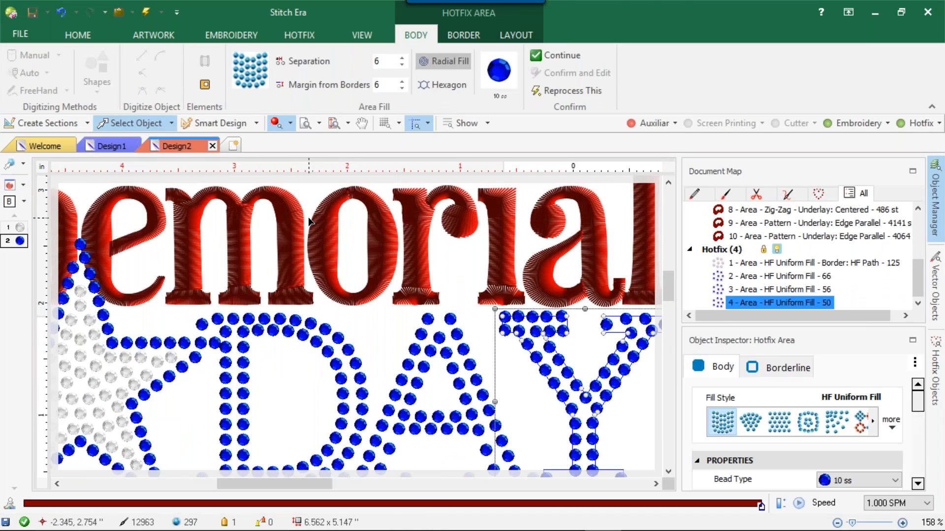
left_click(291, 222)
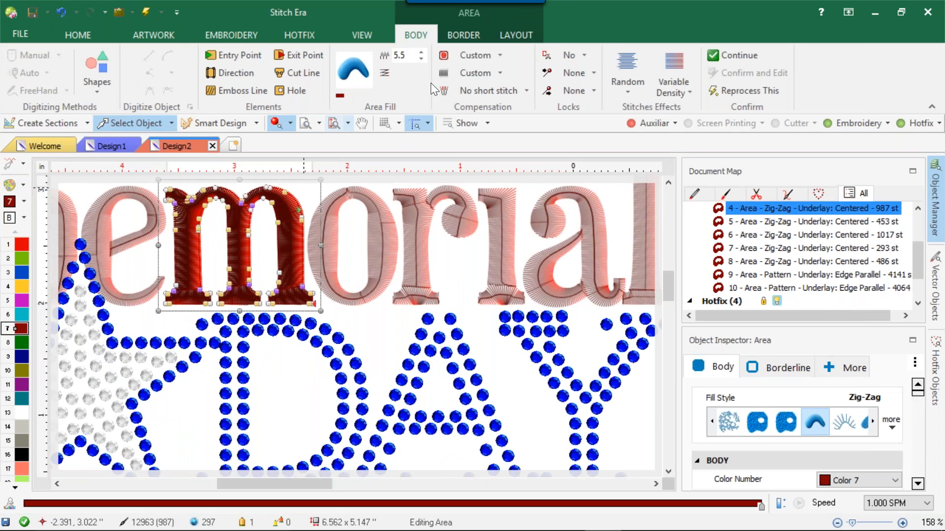
left_click(579, 57)
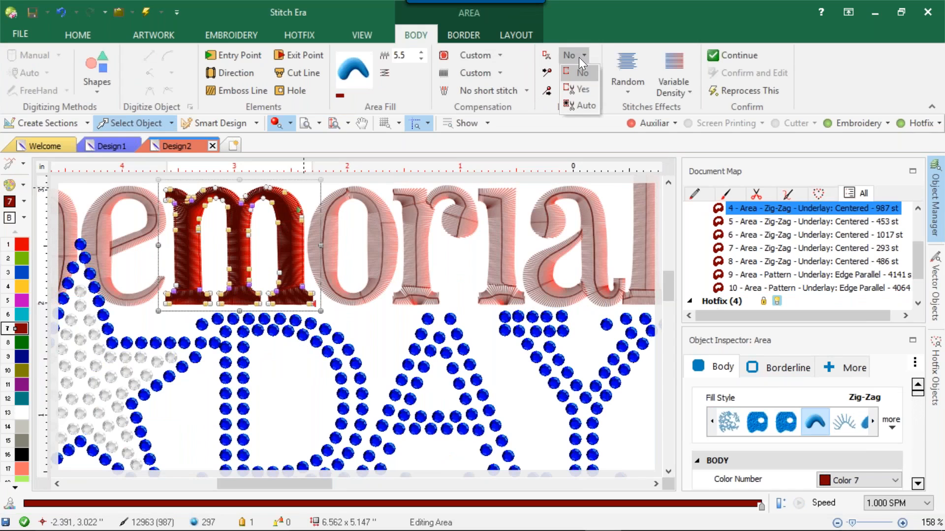
left_click(580, 90)
left_click(394, 212)
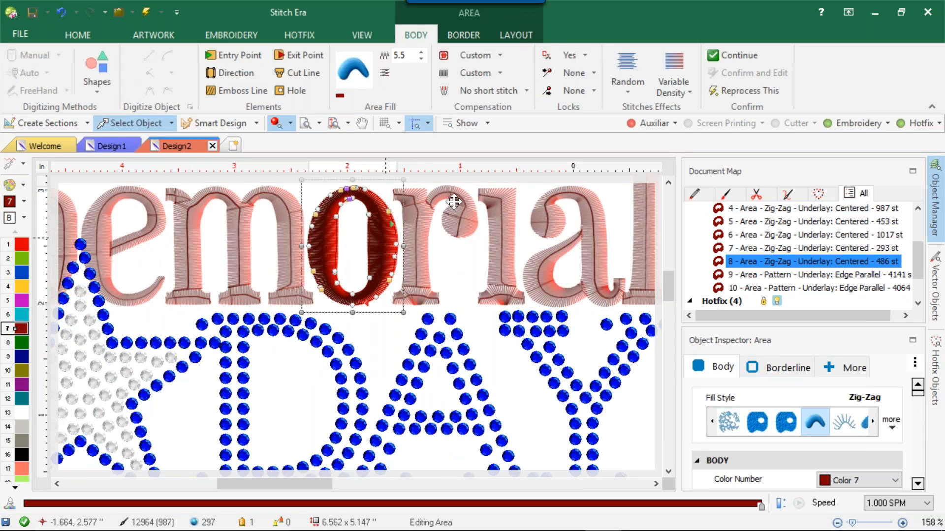
left_click(581, 56)
left_click(589, 90)
left_click(541, 240)
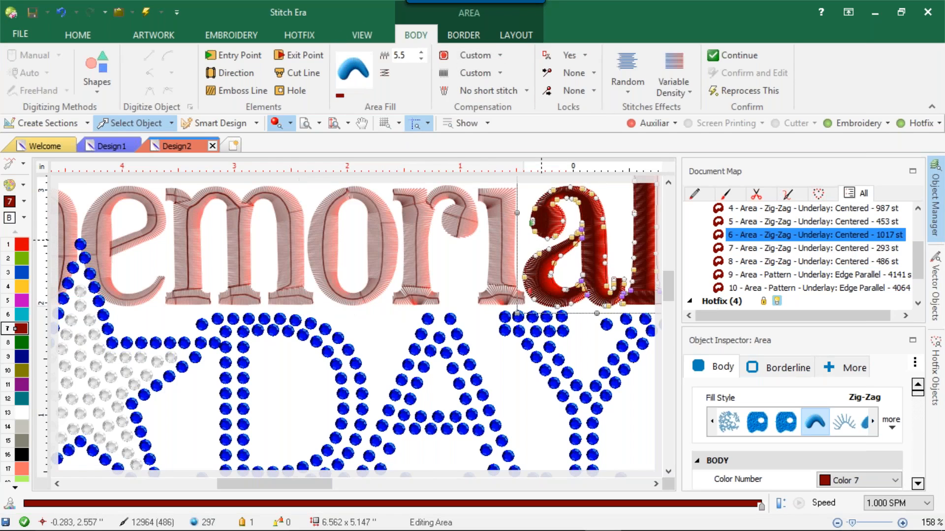
scroll(500, 249, "down", 5)
left_click(500, 249)
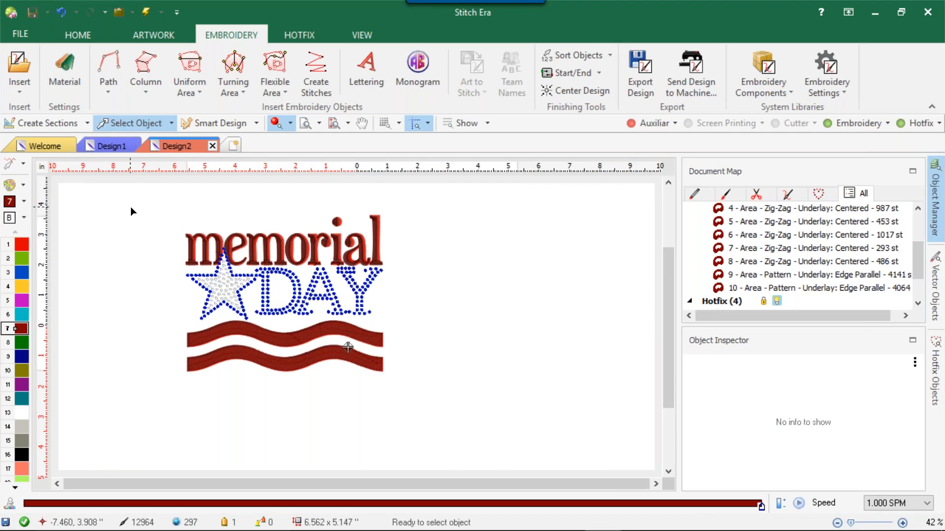
Step: Delete all embroidery and hotfix objects, show the auxiliary artwork and delete the large Memorial Day figures with the star and waves
left_click_drag(131, 199, 431, 454)
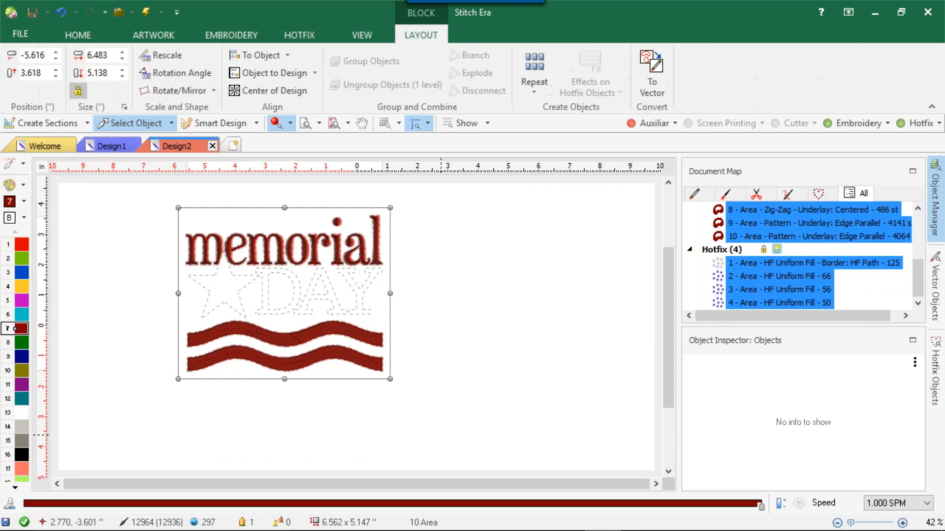
key("Delete")
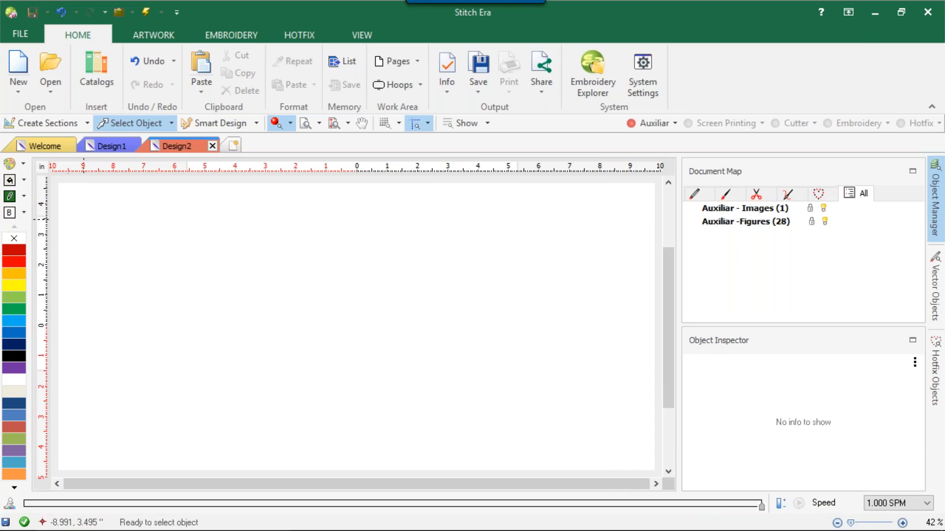
left_click(637, 127)
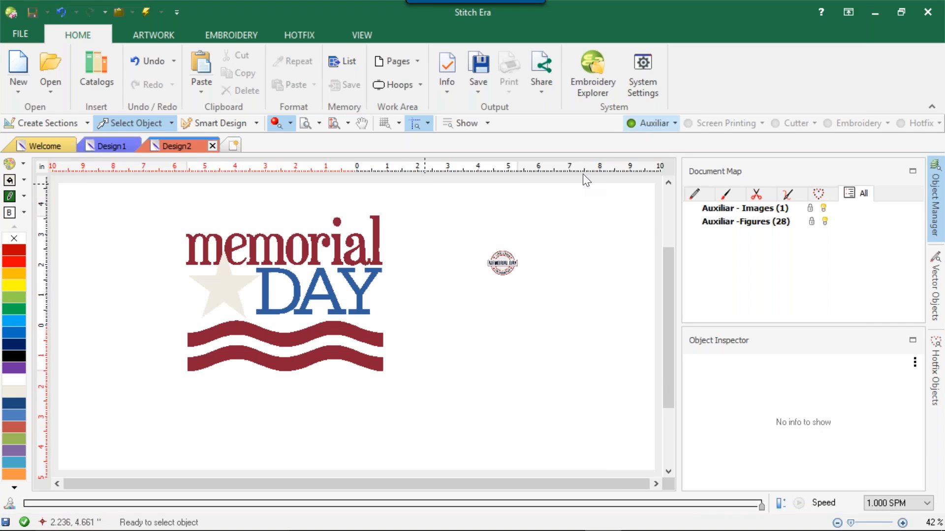
left_click(235, 285)
left_click_drag(153, 211, 401, 386)
key("Delete")
Step: Move the small round Memorial Day badge image towards the middle of the page and examine its lettering and outlines up close
left_click_drag(462, 218, 544, 306)
left_click_drag(507, 262, 386, 295)
left_click(433, 314)
scroll(383, 287, "up", 5)
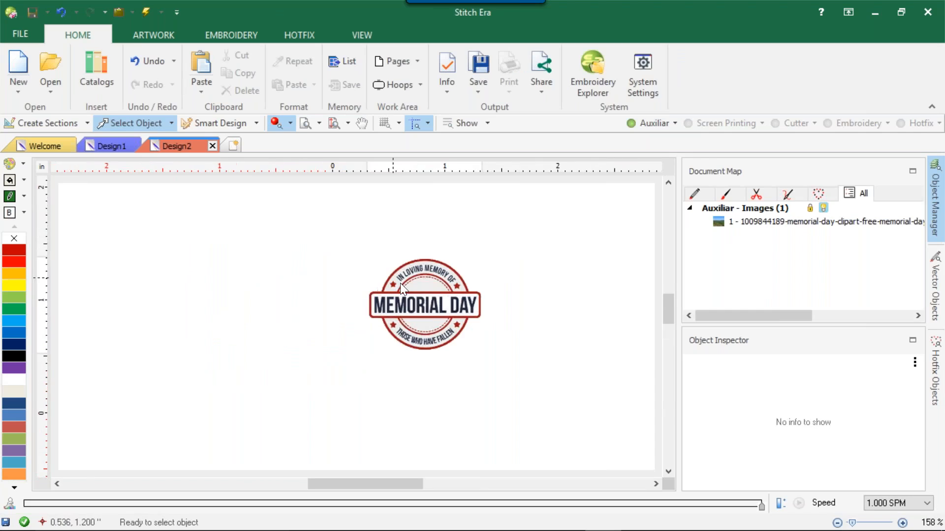
scroll(446, 314, "up", 3)
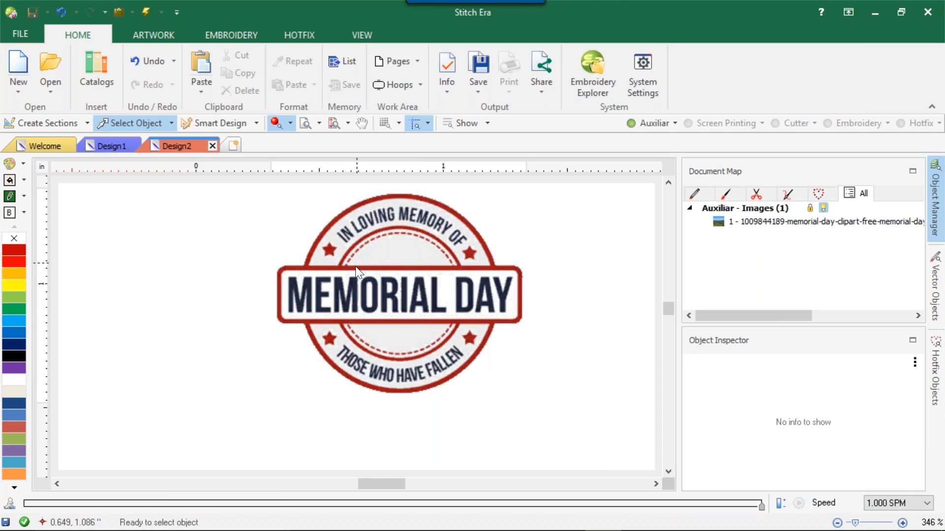
left_click(376, 258)
left_click_drag(368, 237, 361, 249)
scroll(337, 234, "up", 5)
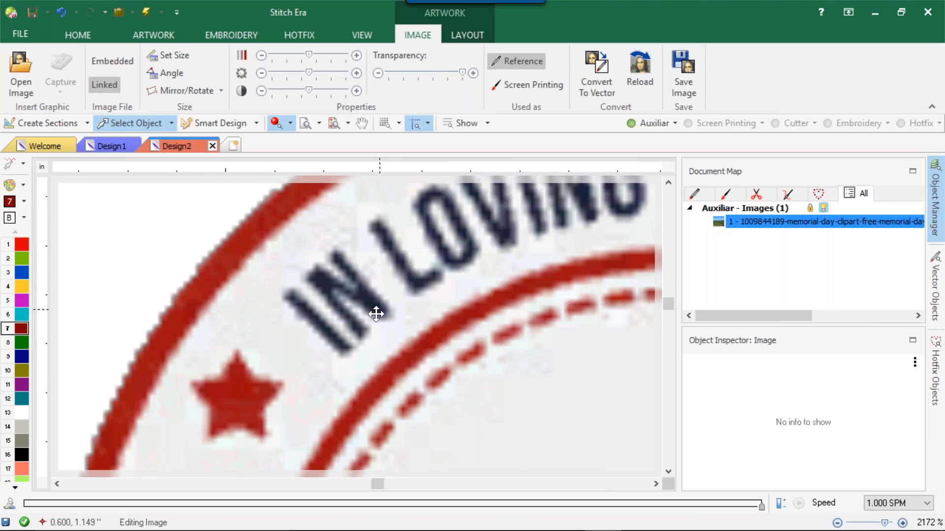
scroll(344, 369, "down", 3)
scroll(344, 368, "down", 3)
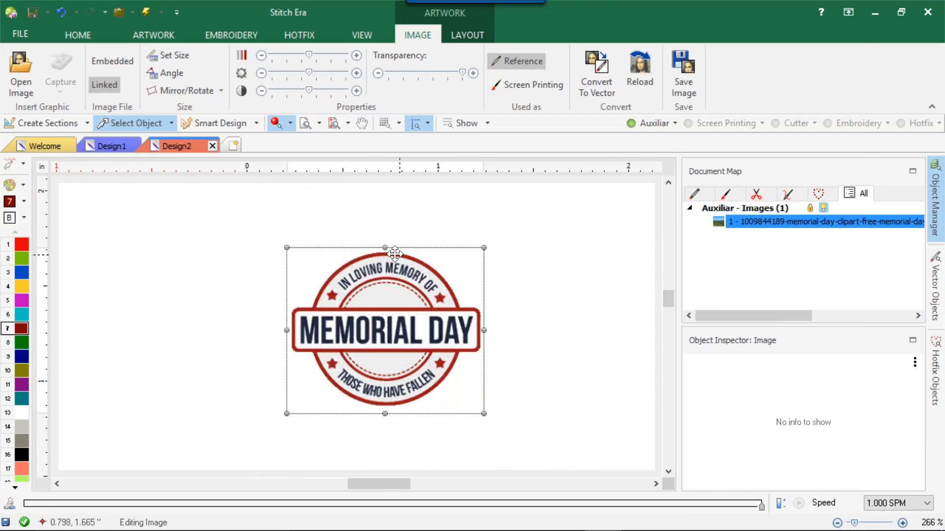
Step: Open Color Reduction for the badge image and filter it to up to 32 colors
left_click(463, 35)
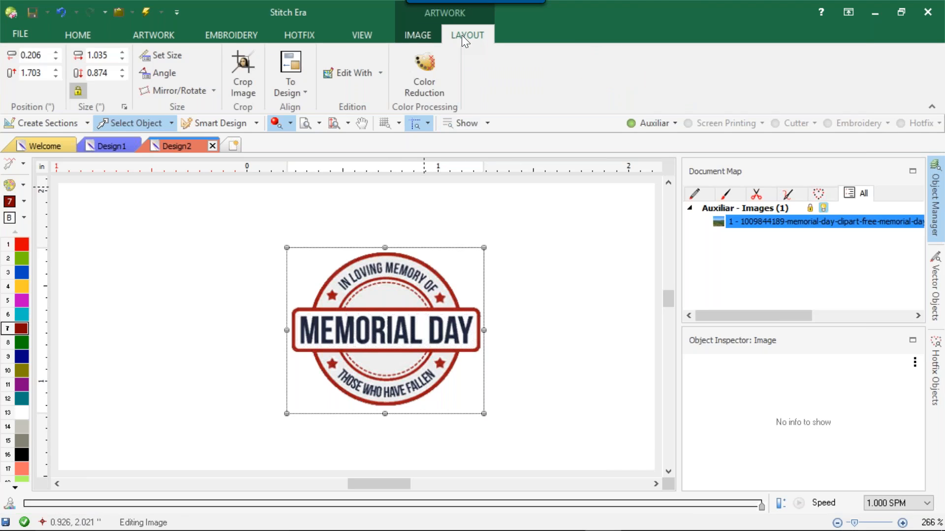
left_click(424, 84)
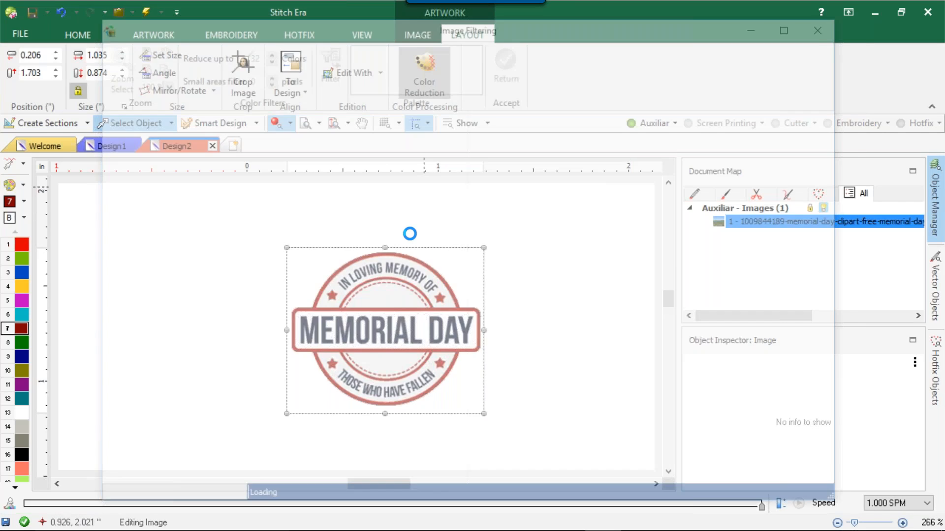
double_click(253, 55)
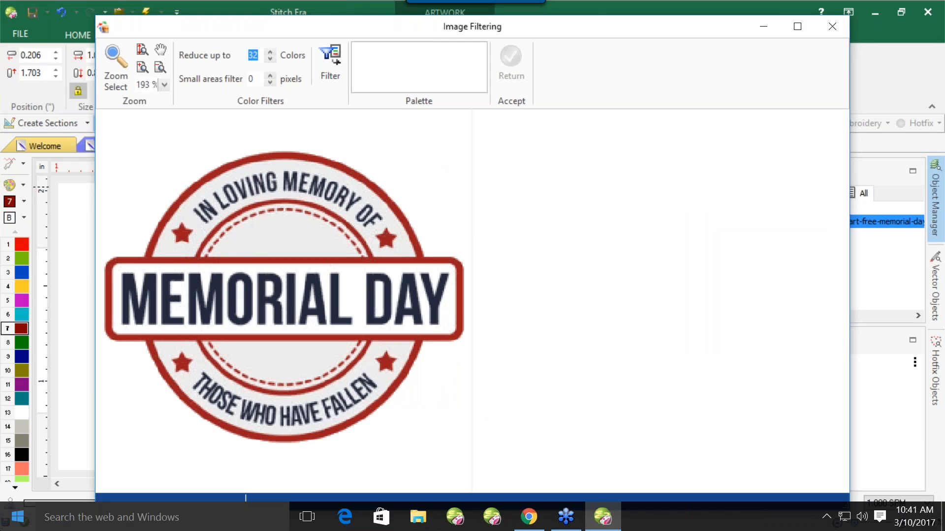
left_click(325, 66)
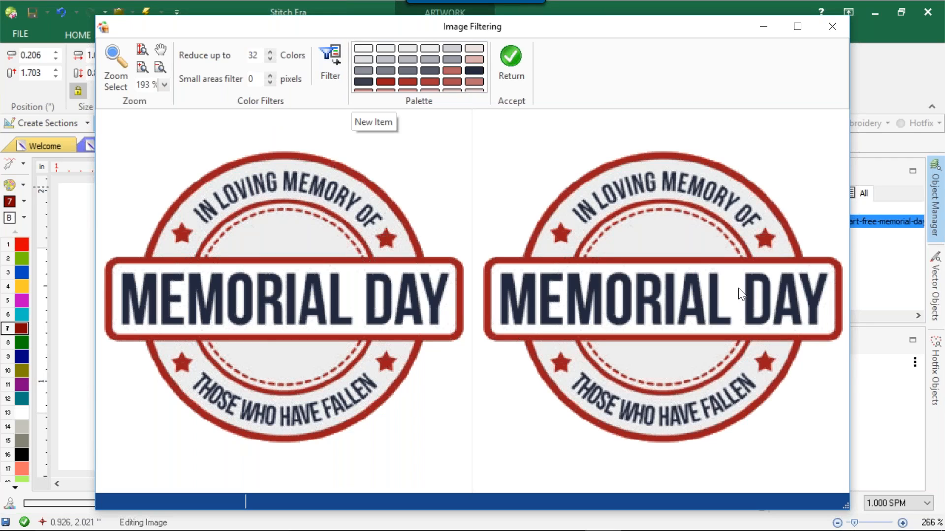
Step: Reduce the badge image to 3 colors and return the filtered image to the design
double_click(252, 55)
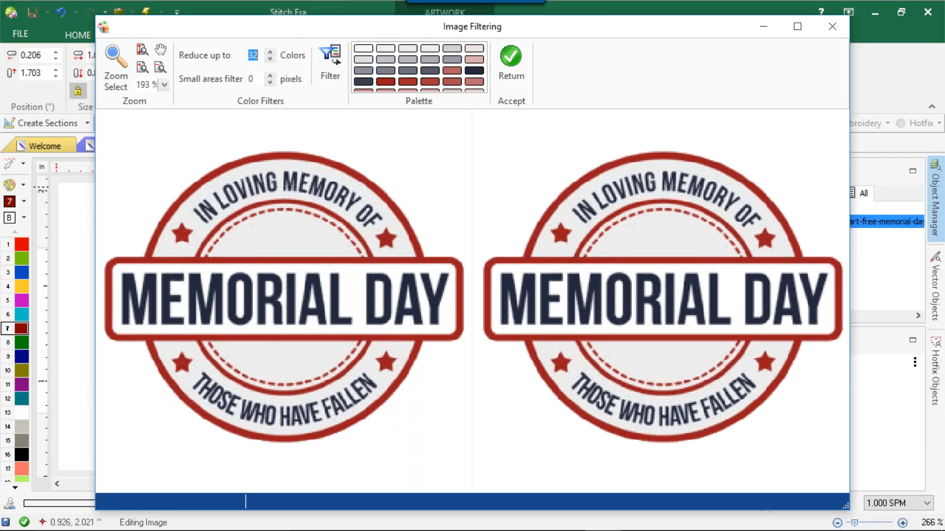
type("3")
key("Return")
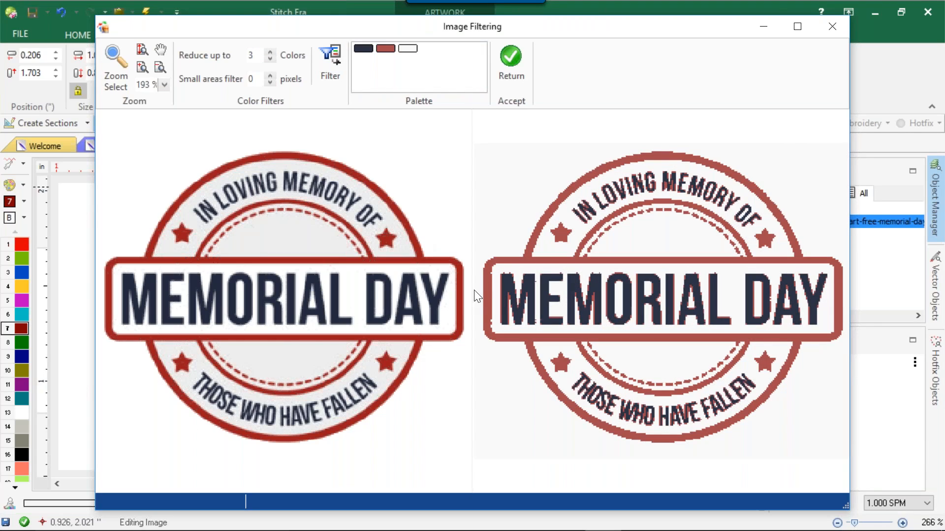
left_click(504, 59)
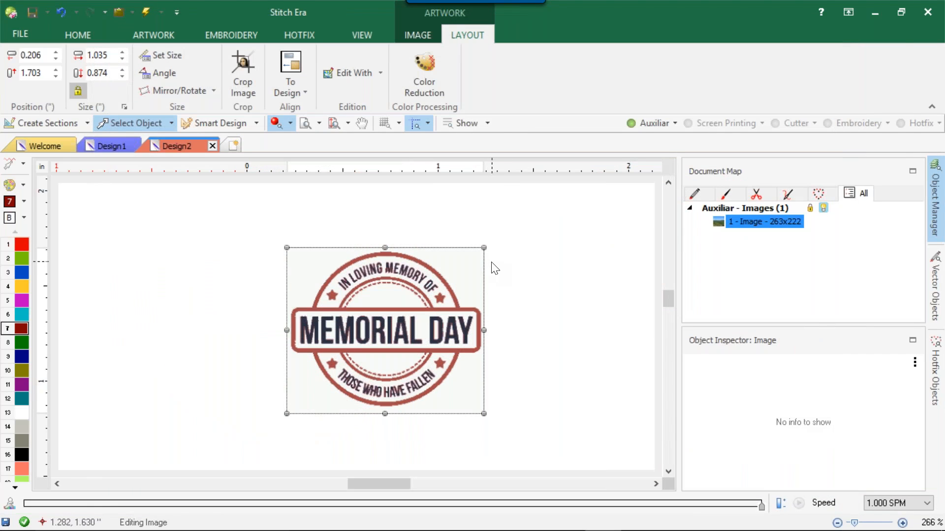
left_click(498, 274)
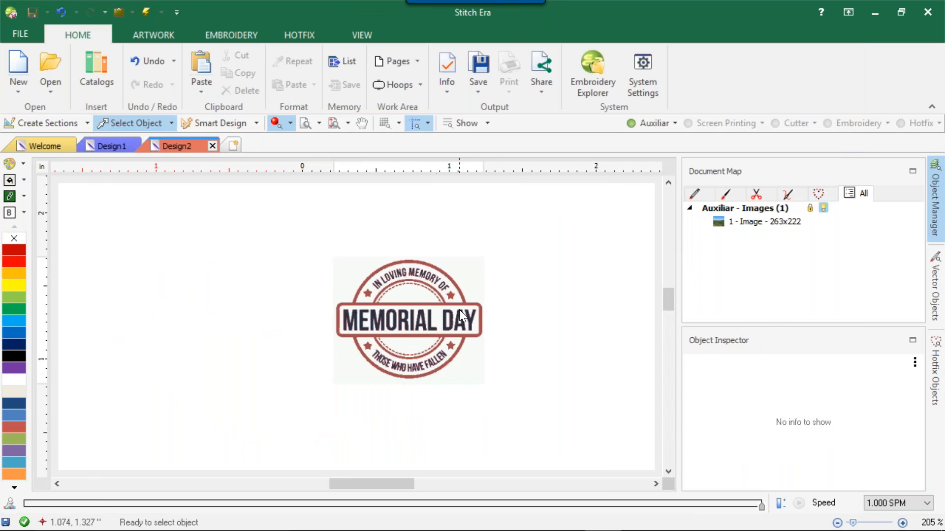
Step: Try to rescale the badge image with Set Size by measuring across the full width of its MEMORIAL DAY banner
left_click_drag(268, 224, 591, 447)
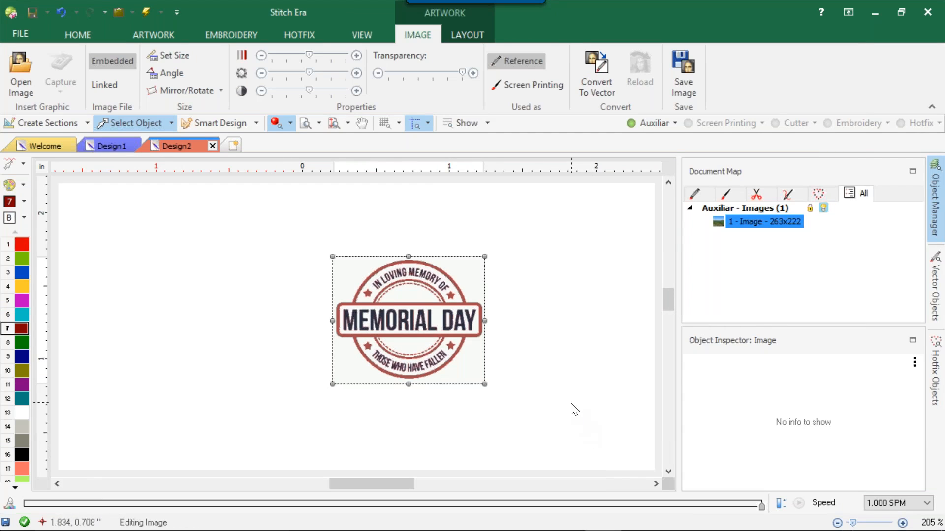
scroll(534, 333, "up", 4)
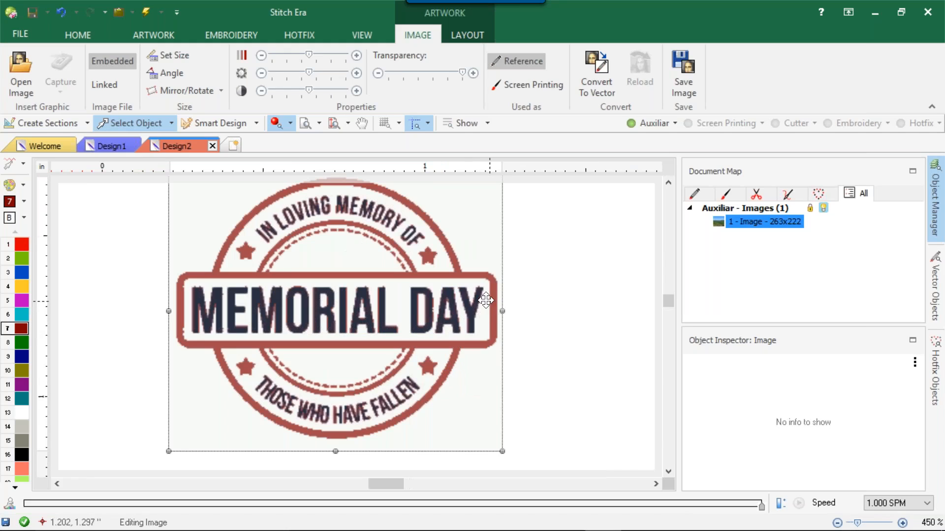
left_click(184, 60)
left_click_drag(177, 293, 498, 295)
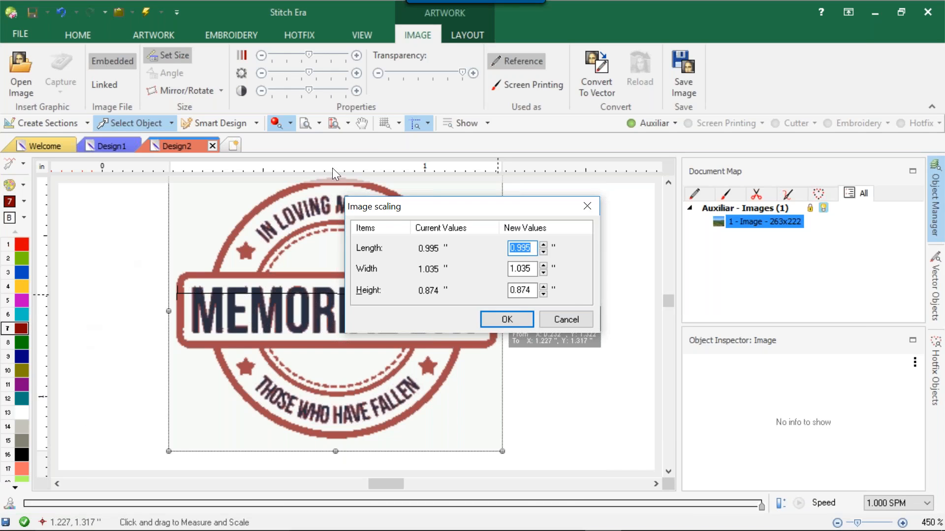
left_click(589, 326)
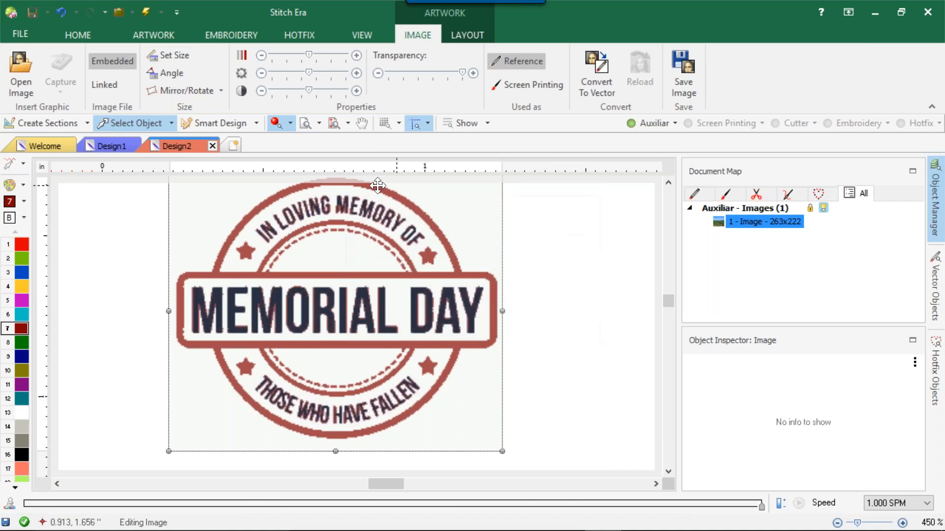
Step: Rescale the badge image with Set Size by measuring the outer circle from top to bottom and making that length 2.40 inches
scroll(428, 221, "down", 1)
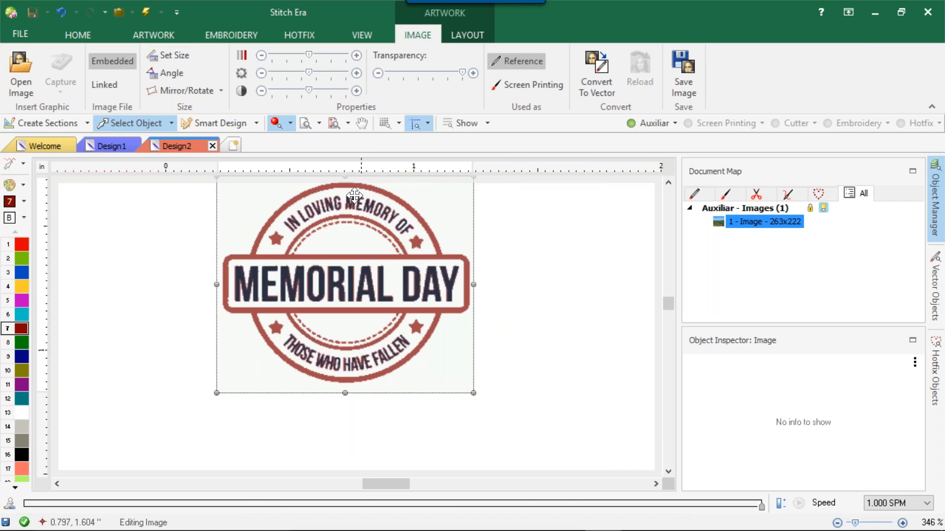
left_click(179, 57)
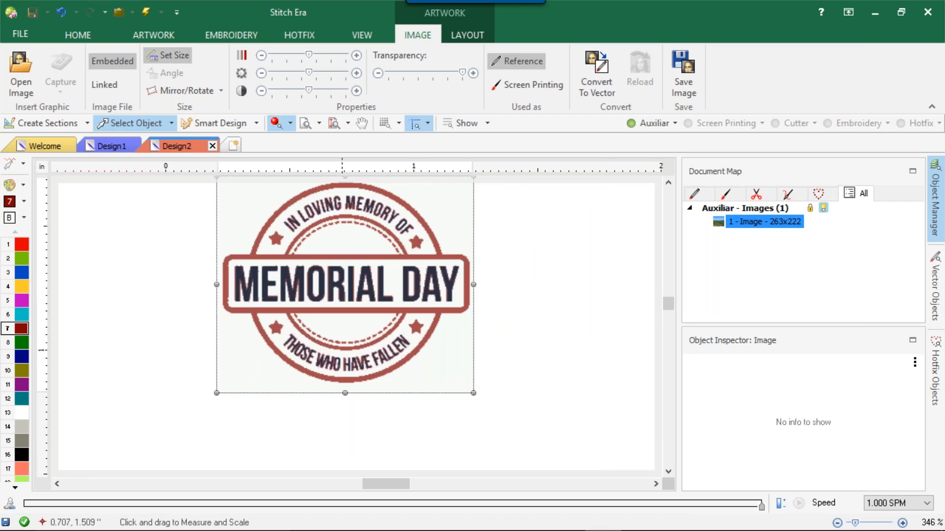
scroll(362, 338, "down", 1)
scroll(345, 246, "up", 2)
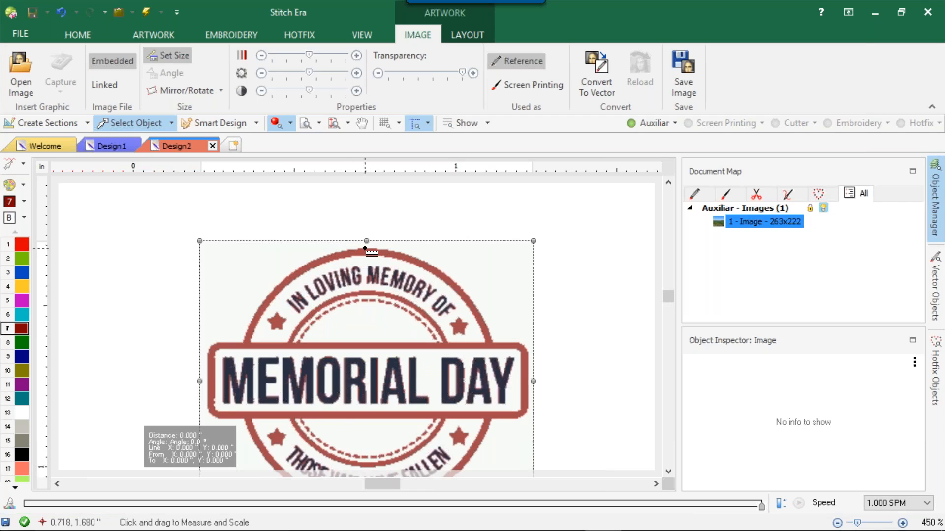
left_click_drag(364, 247, 392, 412)
scroll(367, 401, "down", 3)
scroll(361, 435, "up", 6)
type("2")
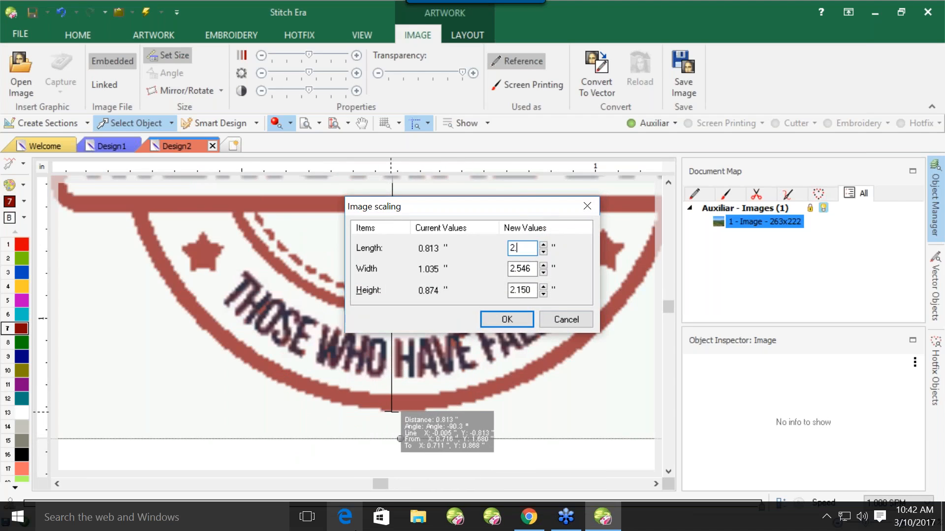
type(".48")
key("Return")
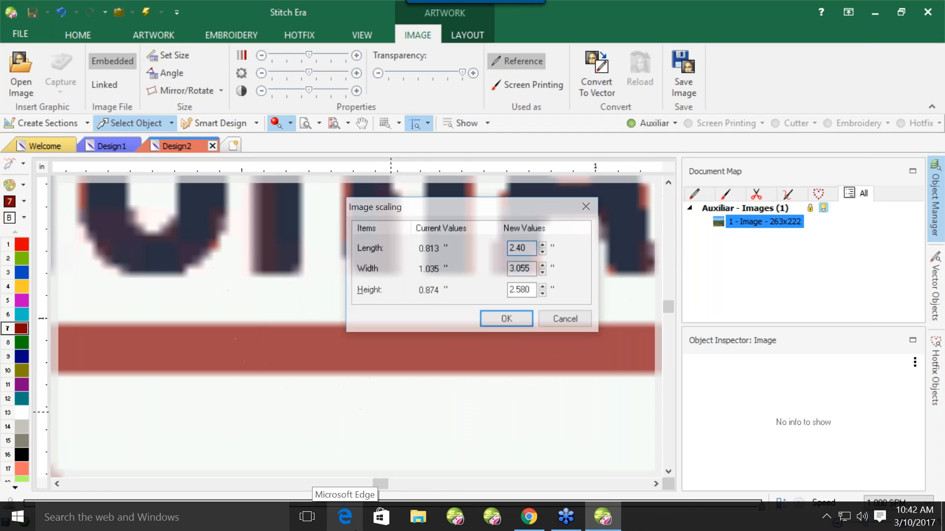
scroll(540, 400, "down", 5)
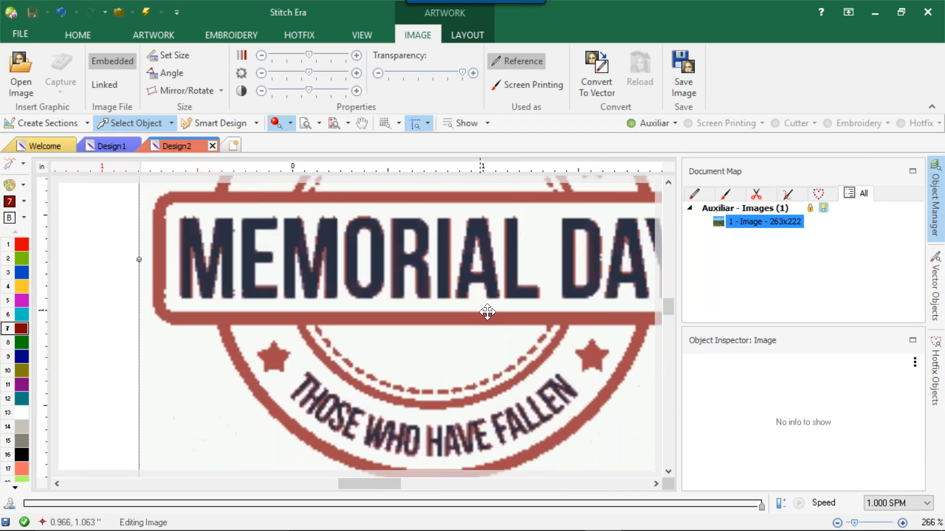
scroll(496, 320, "down", 3)
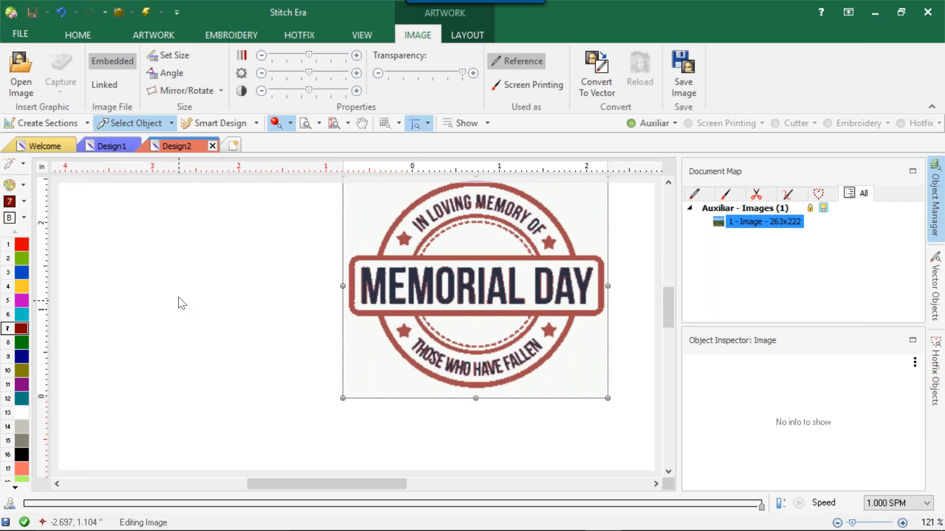
Step: Nudge the enlarged badge image slightly down and to the left on the page, and deselect it
left_click(179, 302)
left_click(449, 265)
left_click_drag(508, 256, 497, 267)
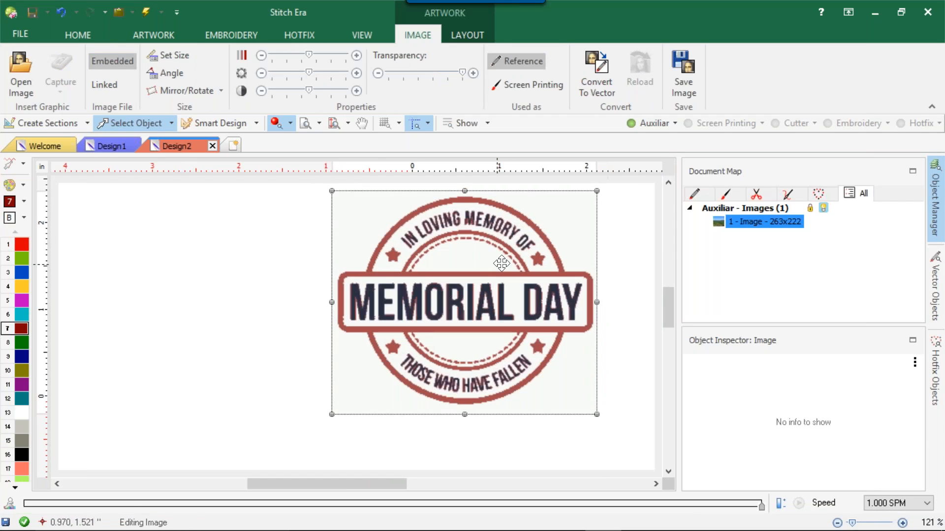
left_click(259, 297)
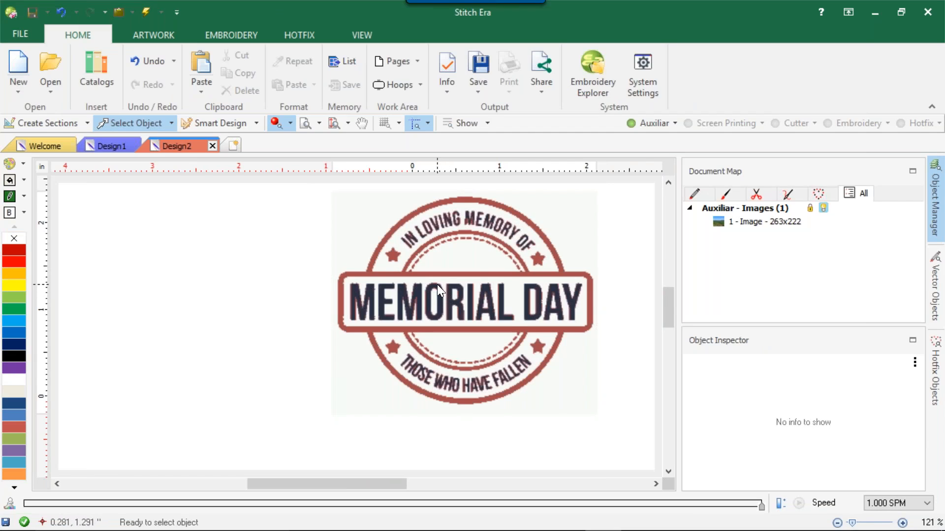
Step: Try vectorizing the badge image with Max Error 120, Sharpness 1 and Min Area 100, and close the Vectorizer without returning the vectors
scroll(439, 284, "up", 1)
left_click(477, 256)
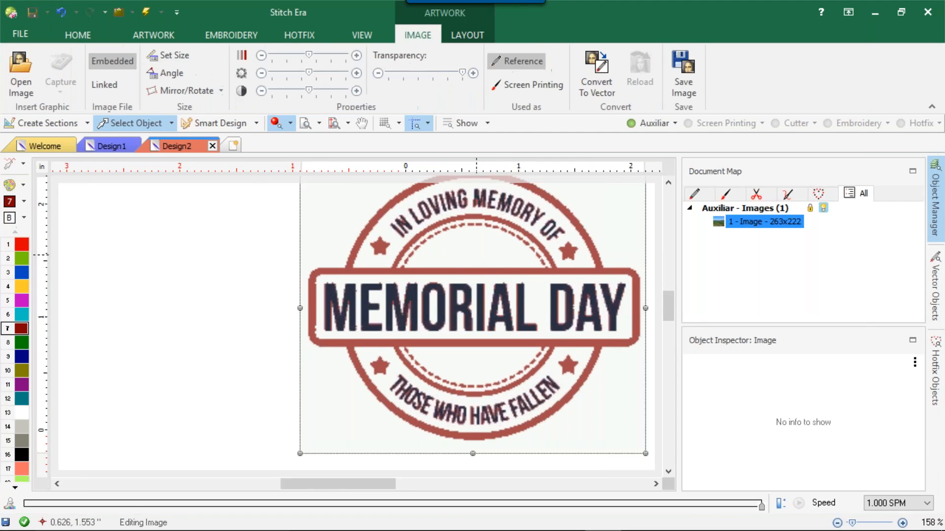
left_click(589, 68)
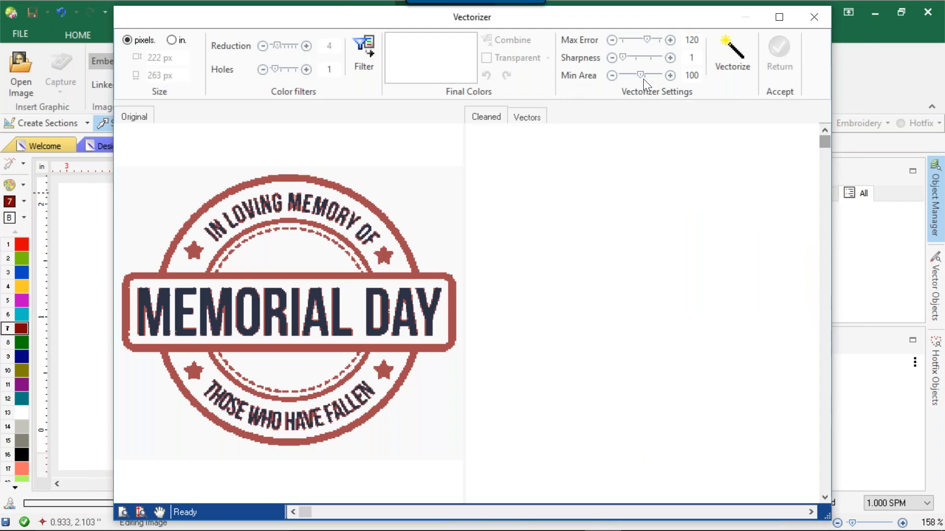
left_click(726, 51)
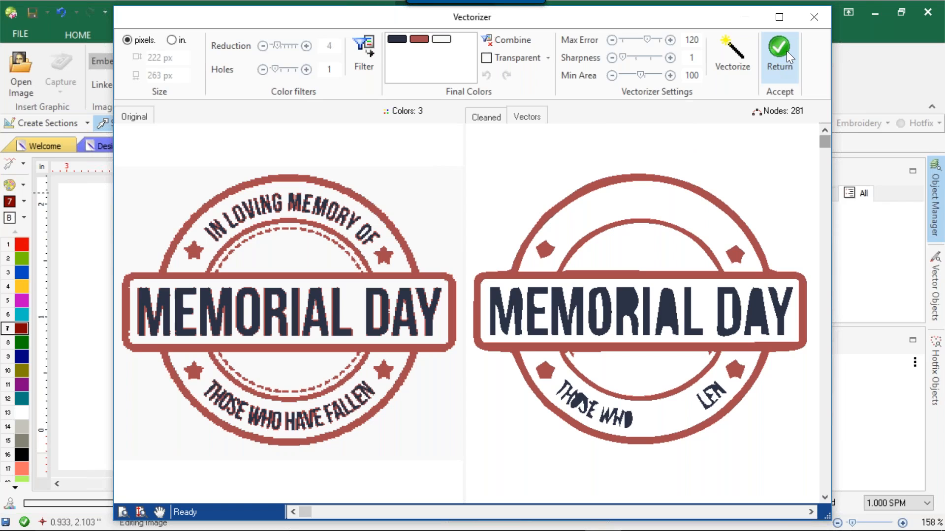
left_click(807, 25)
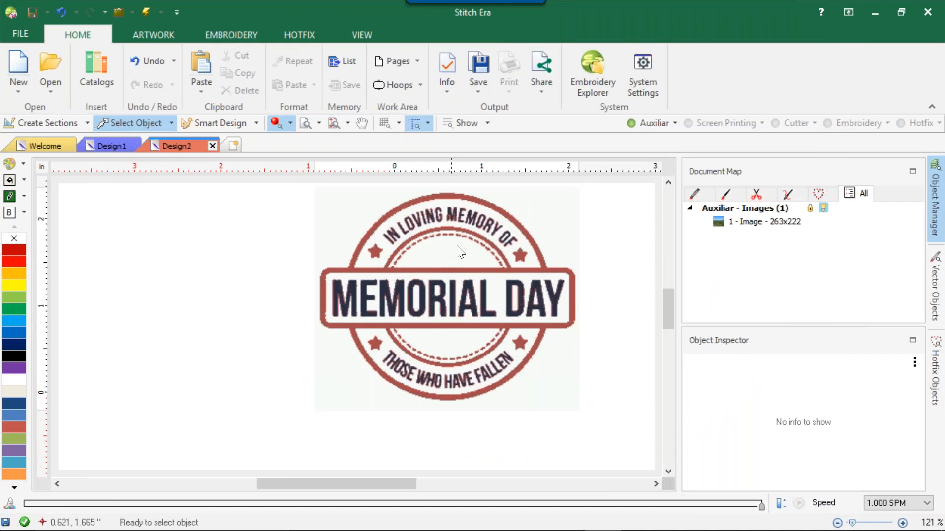
Step: Shift the badge image a little further down and left, leaving it deselected
mouse_move(3, 530)
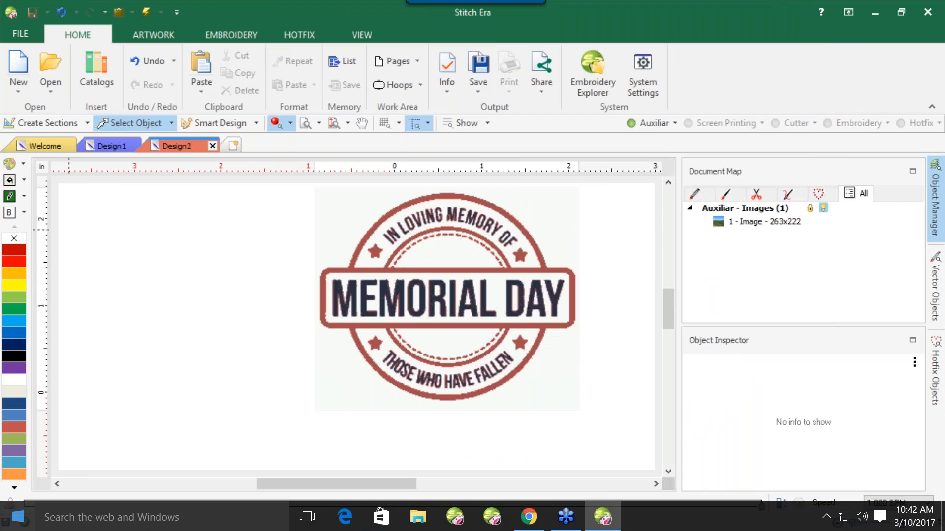
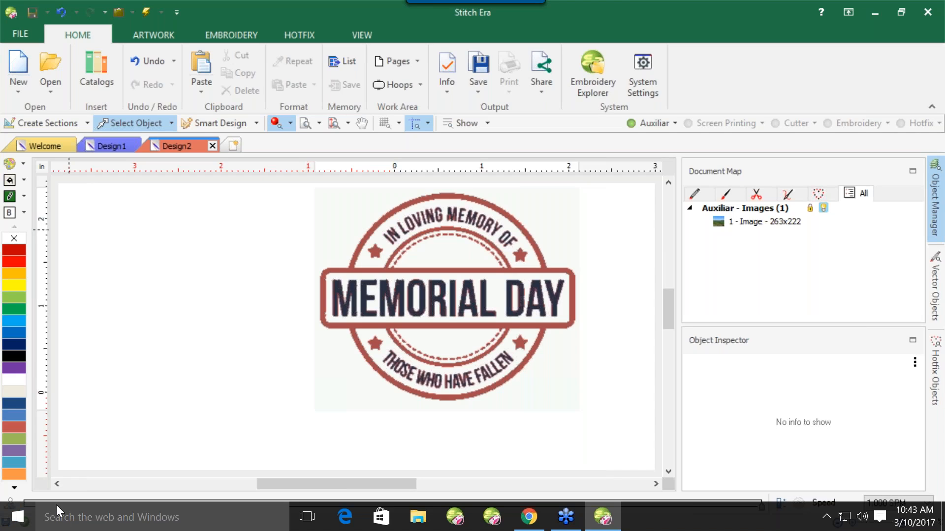
left_click(511, 260)
left_click_drag(512, 260, 507, 265)
left_click(254, 274)
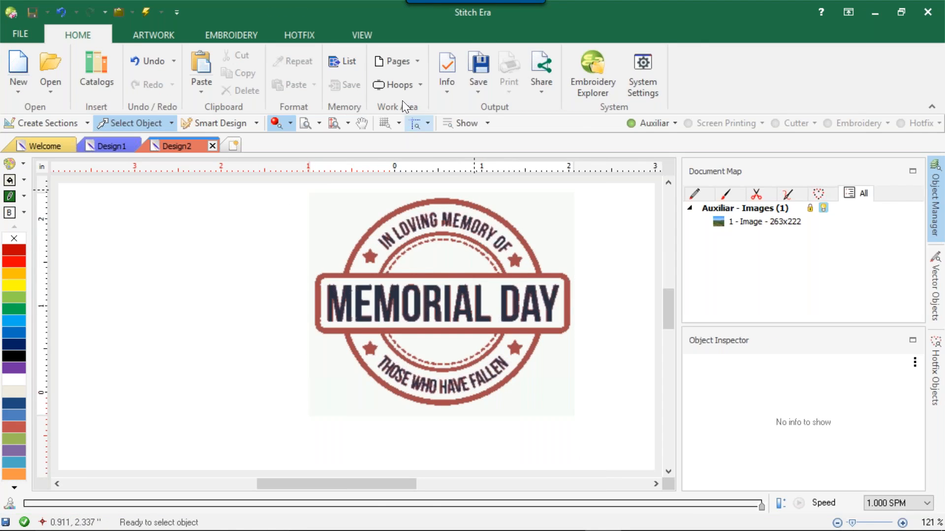
Step: Draw an ellipse about 0.89 by 0.83 inches in the empty area to the left of the badge
left_click(162, 33)
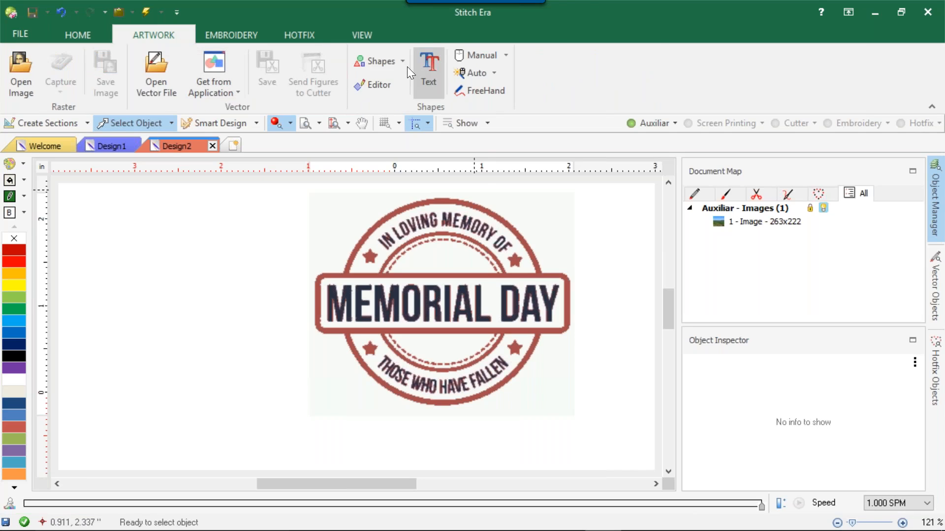
left_click(391, 60)
left_click(400, 103)
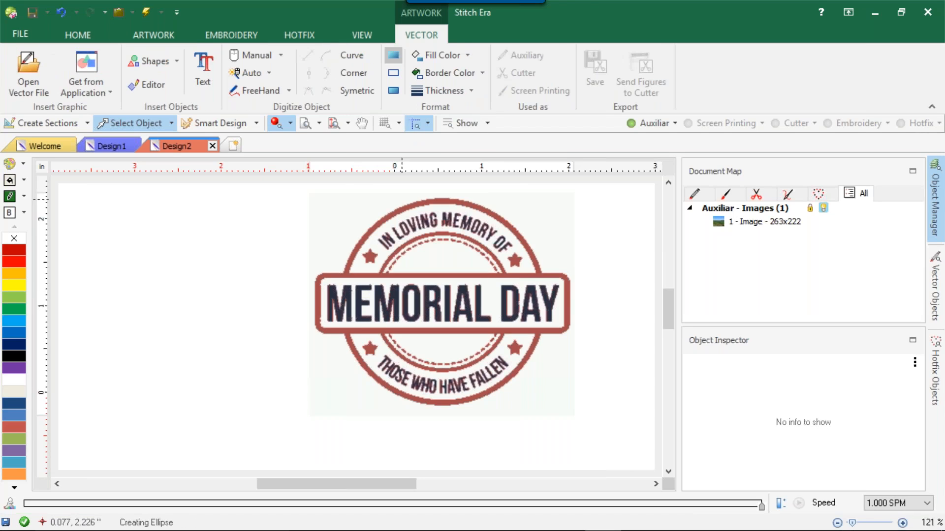
left_click_drag(103, 208, 181, 280)
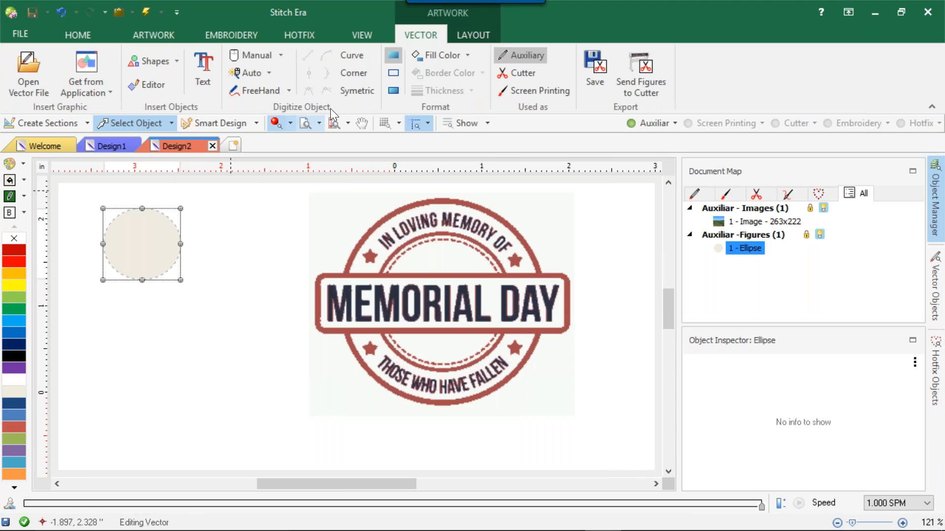
Step: Make the ellipse outline-only with a black border
left_click(393, 74)
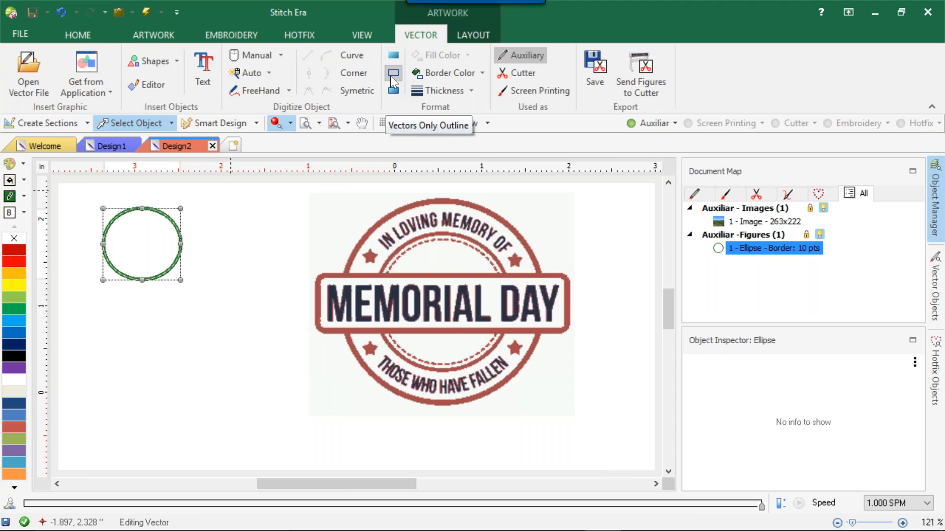
left_click(432, 74)
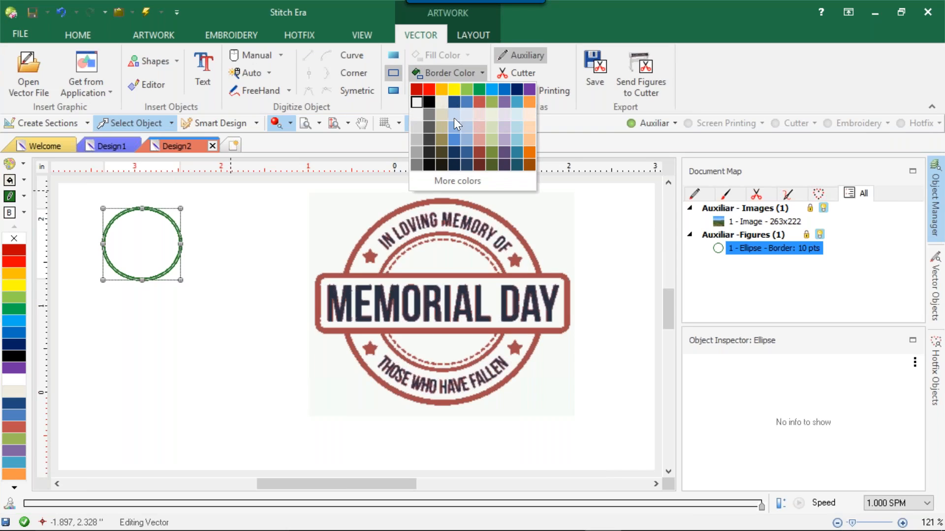
left_click(429, 102)
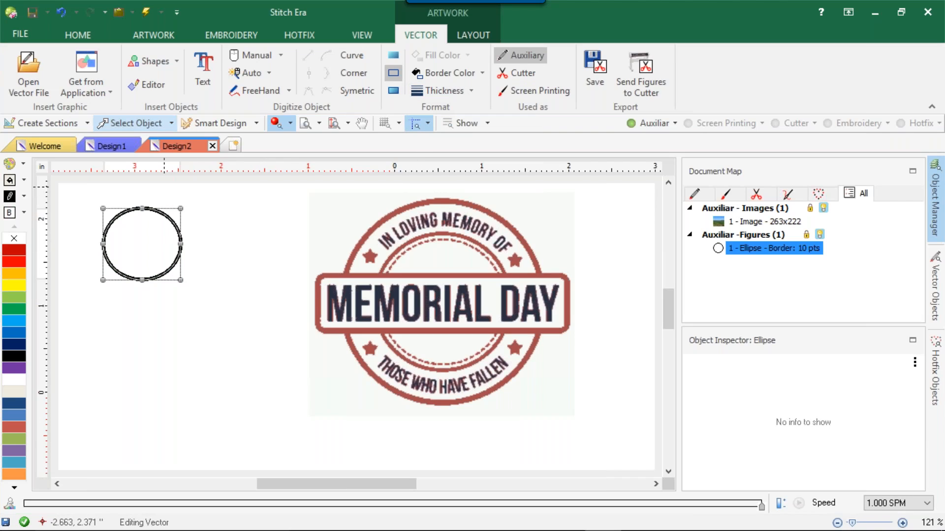
Step: Set the ellipse's height to 0.893 inches to make it a true circle
left_click(471, 35)
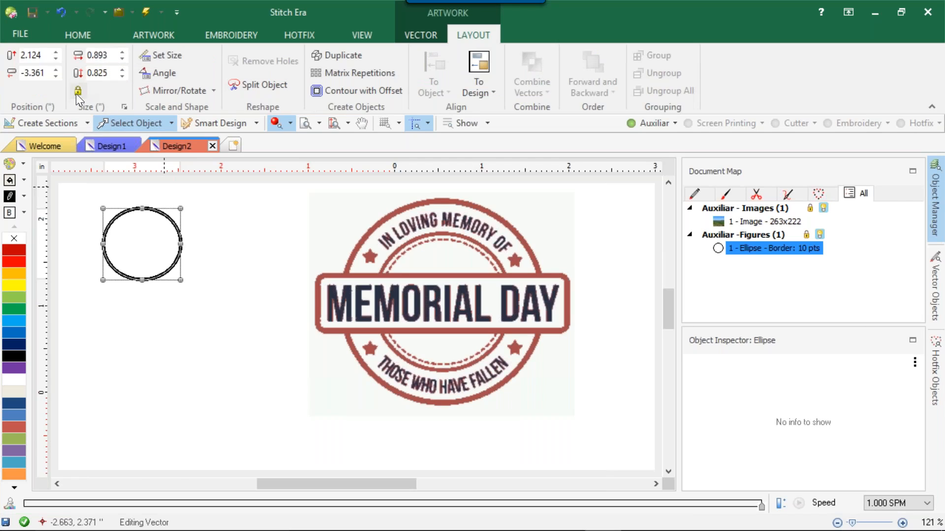
left_click(113, 75)
type("0.")
type("8")
type("90")
type("3")
key("Return")
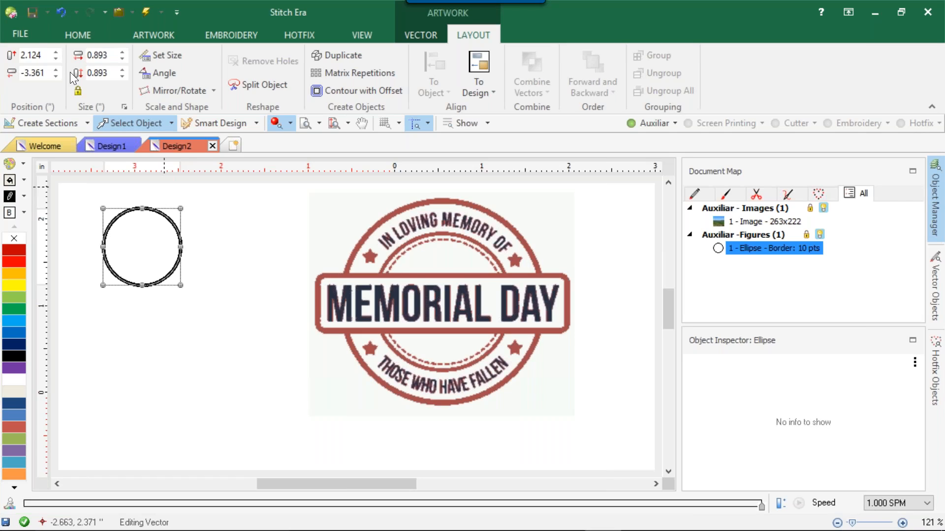
Step: Lock the circle's proportions, move it over the badge and enlarge it to about 2.10 inches across
left_click(78, 91)
left_click_drag(138, 237, 399, 230)
left_click_drag(441, 277, 509, 409)
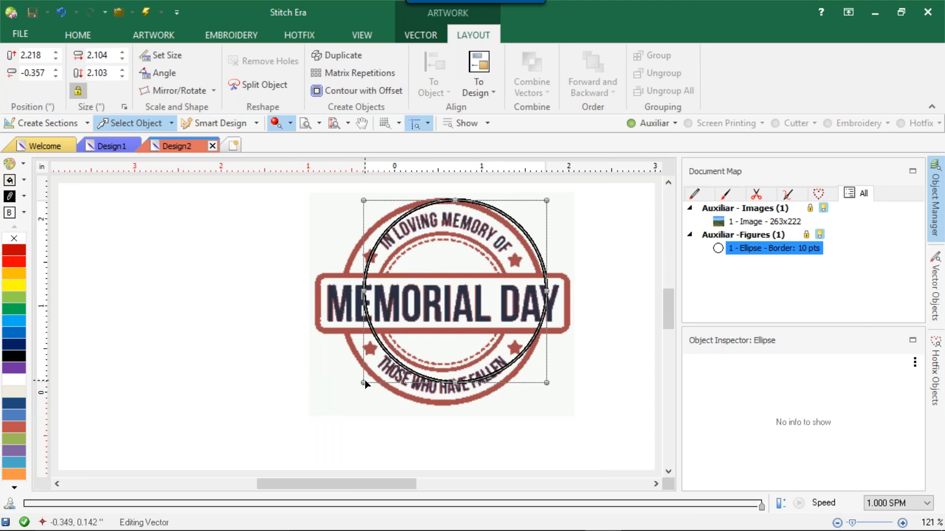
Step: Enlarge the black circle towards the lower left to match the badge's outer ring
left_click_drag(364, 382, 336, 404)
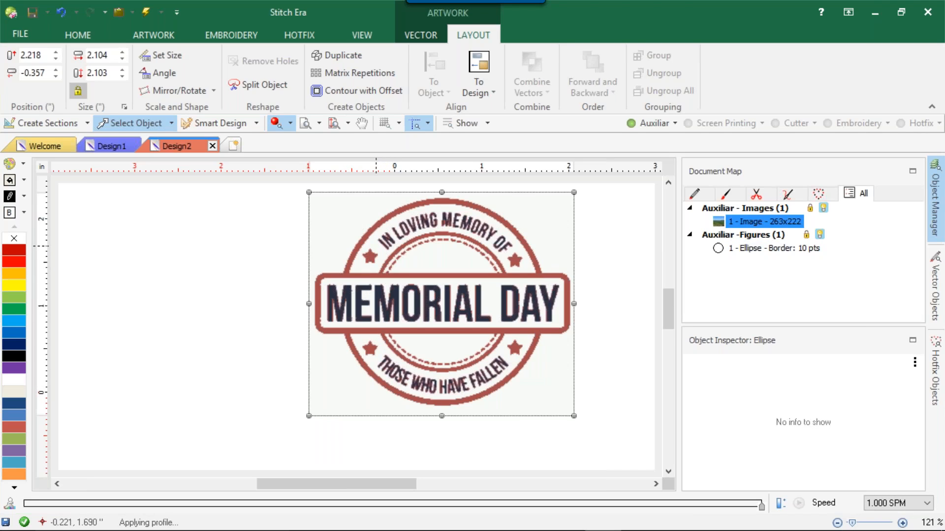
left_click(340, 260)
left_click(263, 268)
left_click(414, 223)
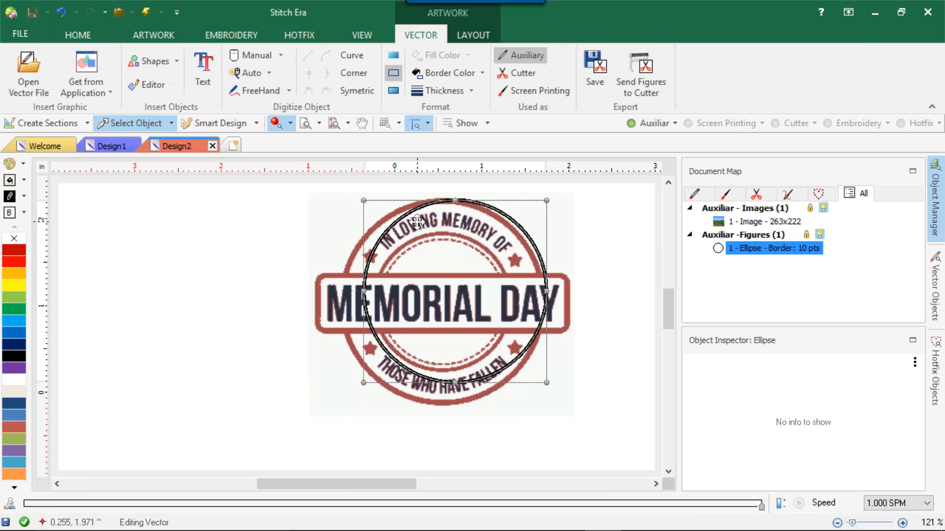
left_click_drag(365, 381, 341, 403)
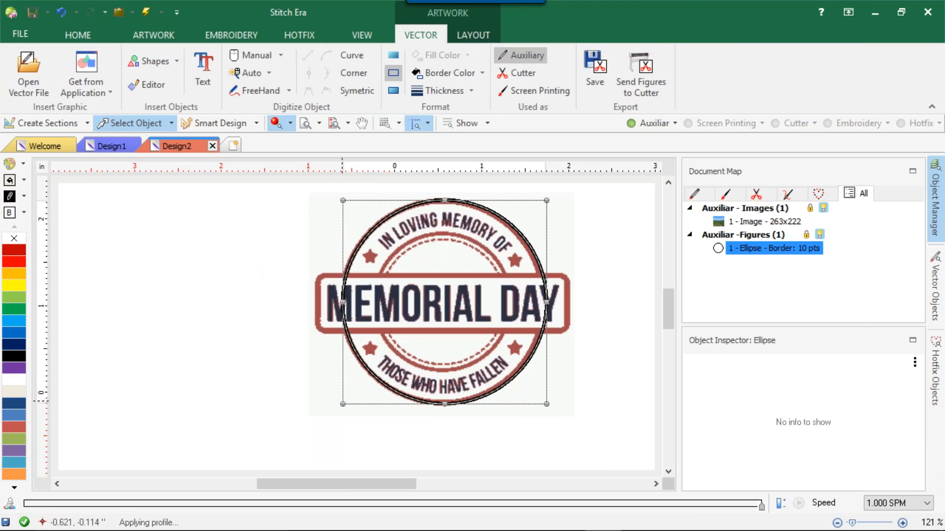
Step: Fine-tune the right and top edges of the black circle against the badge's outer ring, making it about 2.31 inches wide
scroll(530, 309, "up", 1)
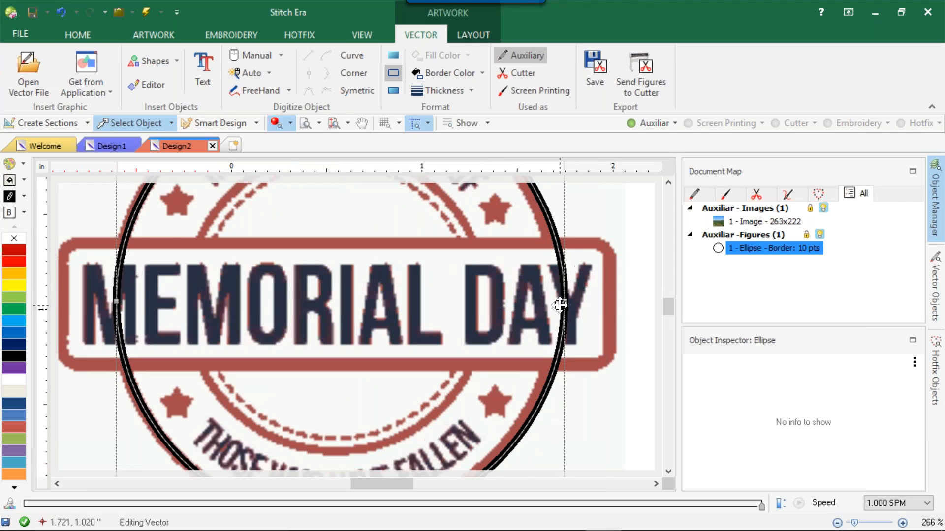
left_click_drag(559, 305, 550, 306)
scroll(306, 265, "down", 1)
scroll(149, 256, "up", 6)
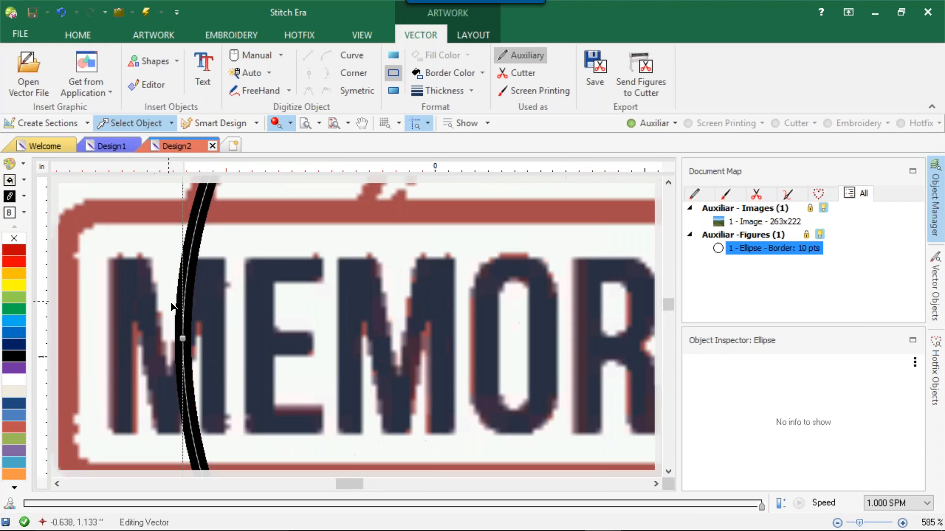
scroll(175, 305, "down", 8)
scroll(320, 194, "up", 2)
scroll(310, 210, "up", 1)
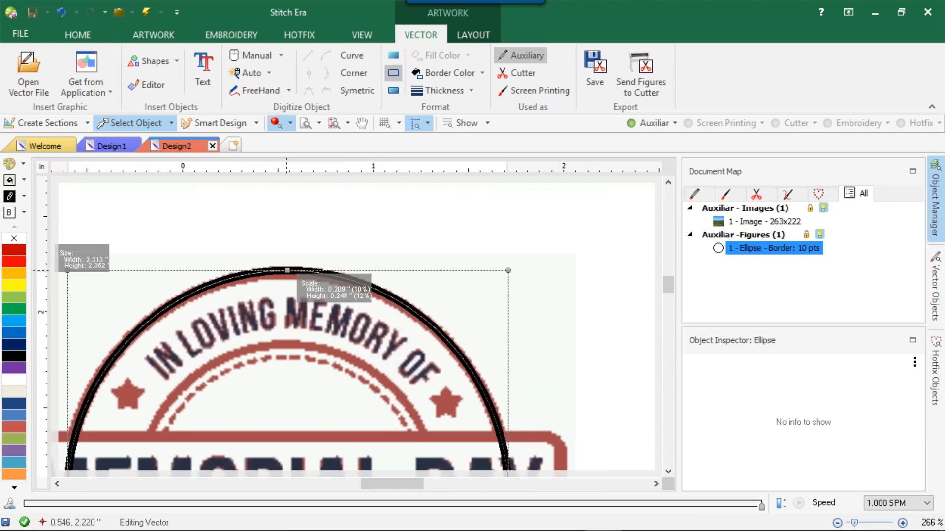
Step: Fine-tune the left edge of the black circle against the badge's outer ring
scroll(287, 270, "down", 4)
scroll(208, 346, "up", 5)
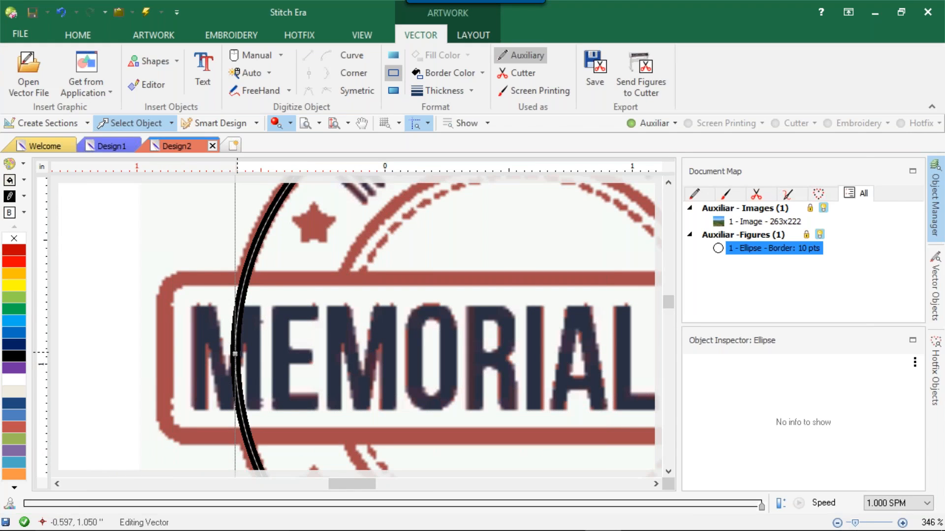
mouse_move(234, 353)
left_mouse_down()
mouse_move(220, 354)
mouse_move(238, 354)
mouse_move(229, 354)
left_mouse_up()
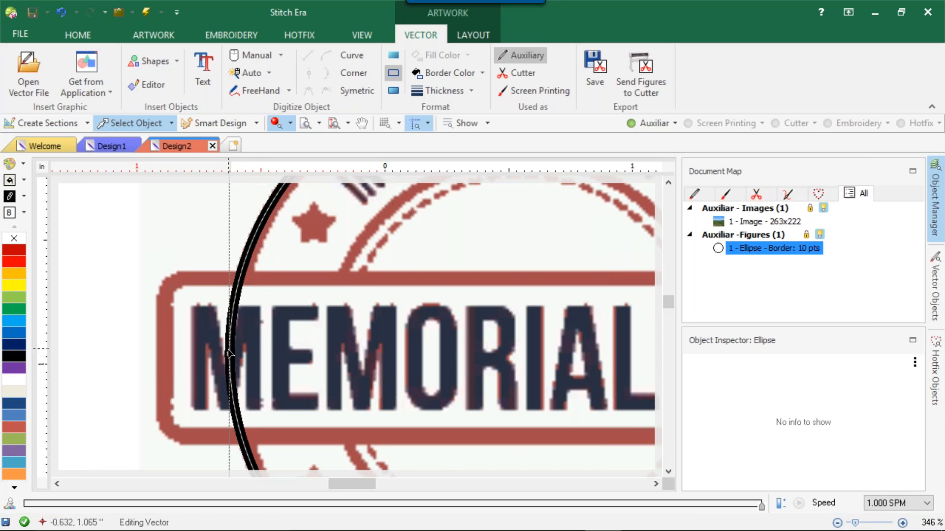
left_click_drag(232, 353, 239, 352)
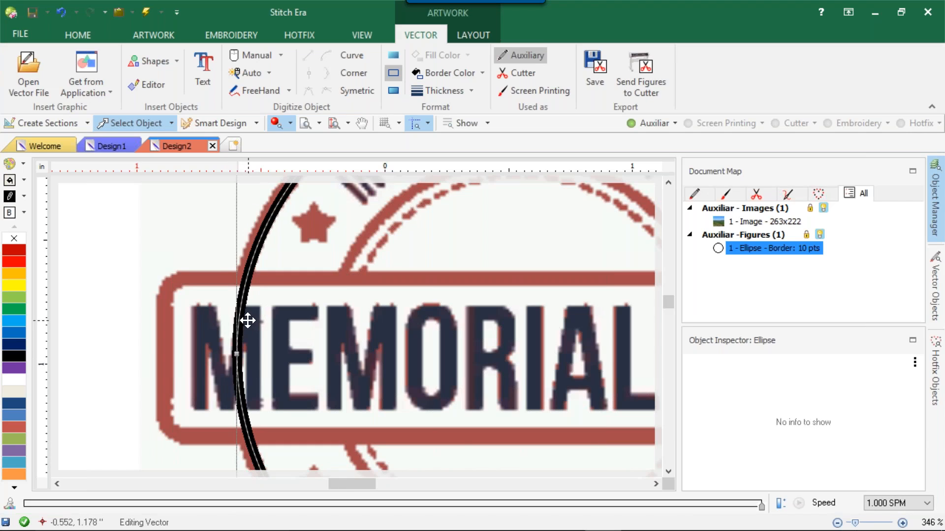
scroll(241, 347, "up", 4)
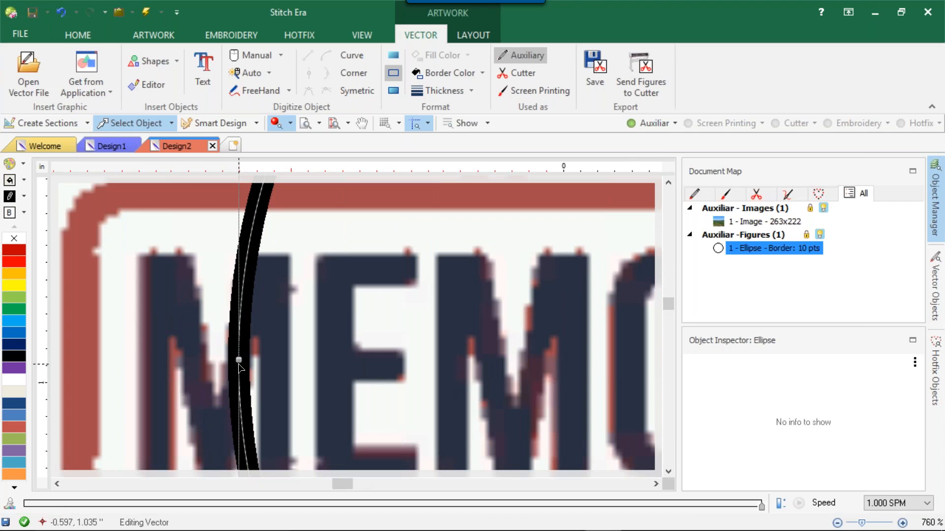
left_click_drag(239, 364, 234, 360)
scroll(250, 340, "down", 5)
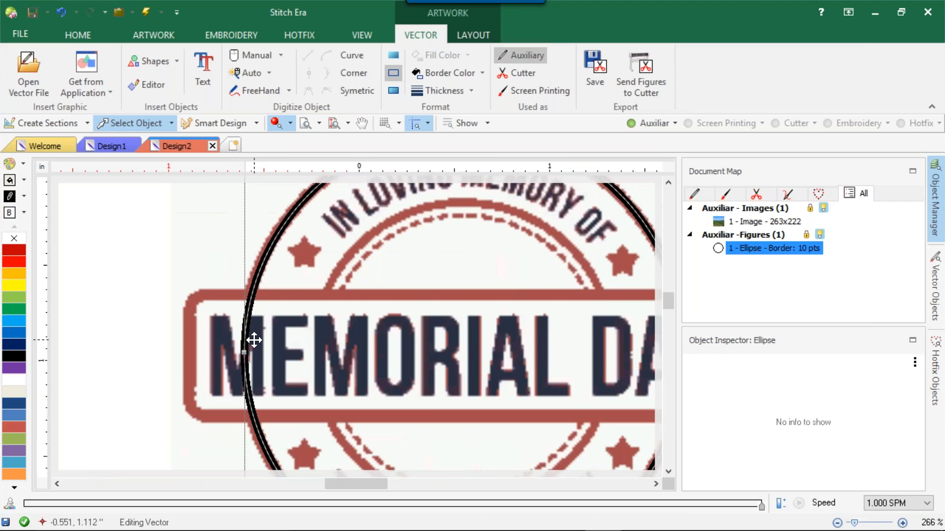
Step: Thicken the circle's border, trying 30 pts before settling on 20 pts
left_click(445, 92)
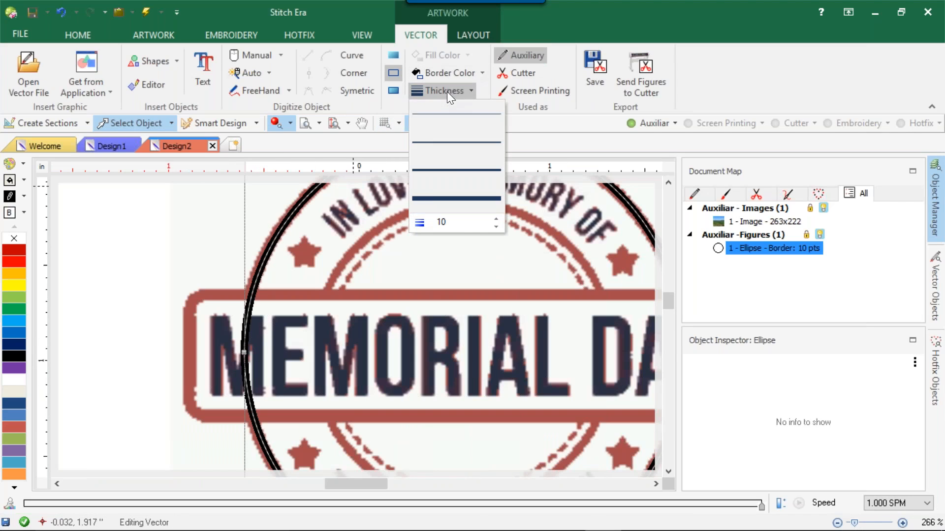
left_click(447, 199)
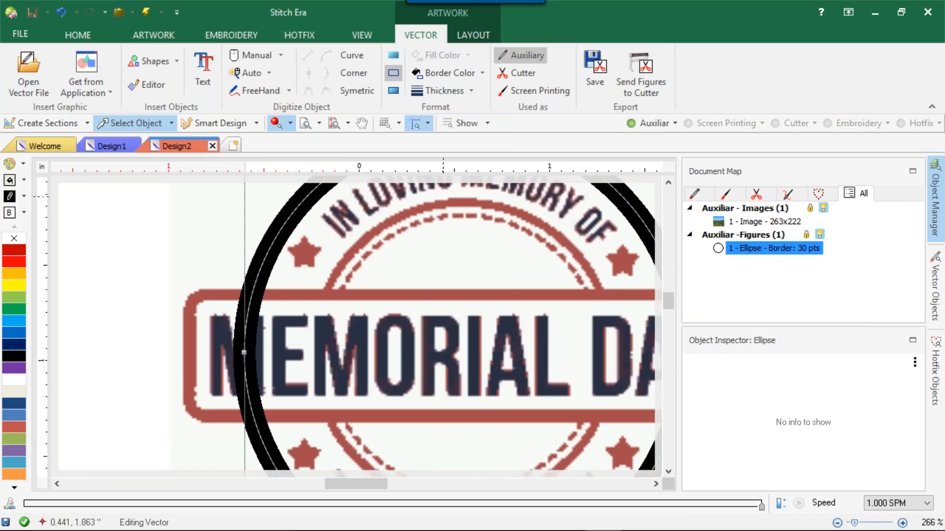
left_click(456, 91)
left_click(460, 173)
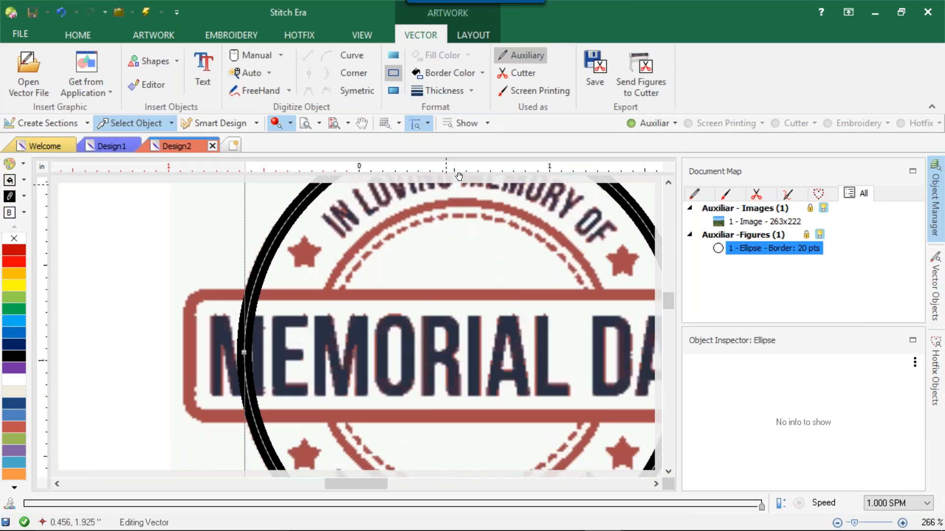
scroll(471, 210, "down", 4)
scroll(471, 210, "up", 3)
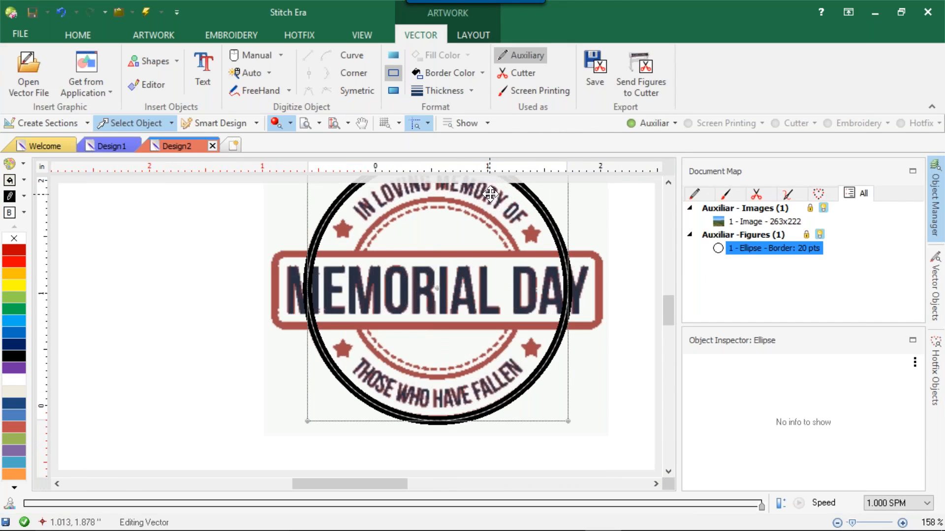
Step: Duplicate the black circle and deselect everything
key("ctrl+d")
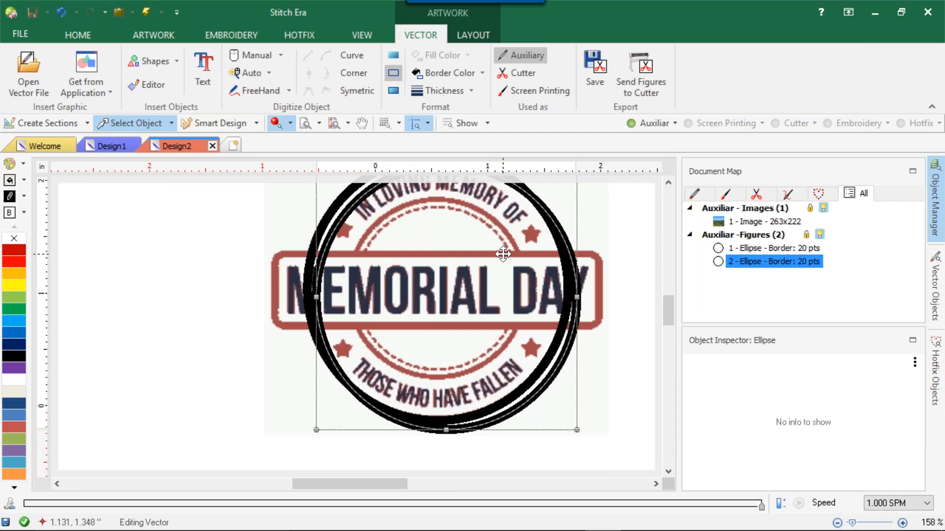
key("Escape")
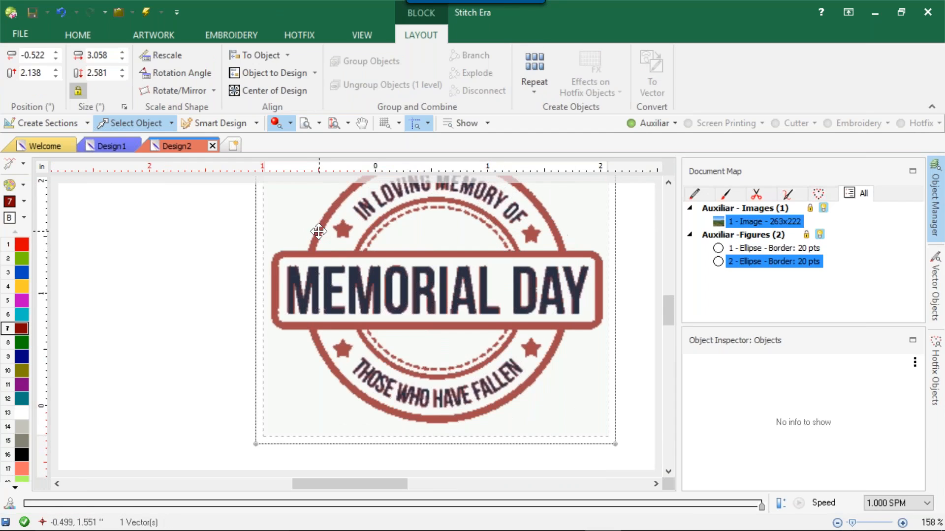
left_click(212, 267)
left_click(332, 236)
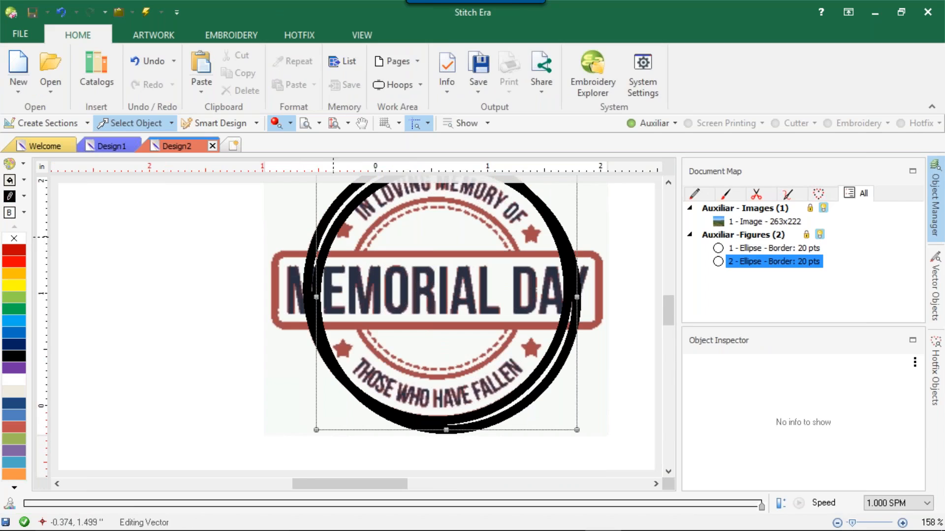
key("Escape")
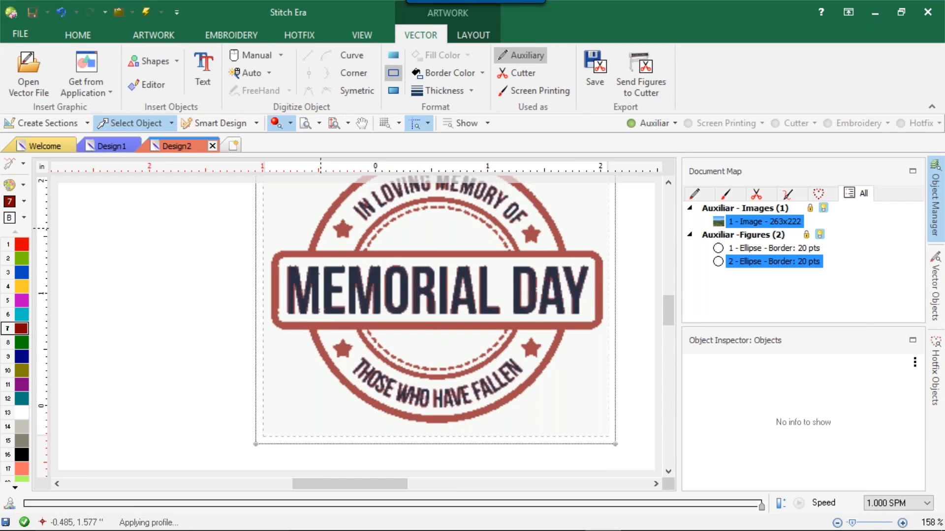
left_click(192, 270)
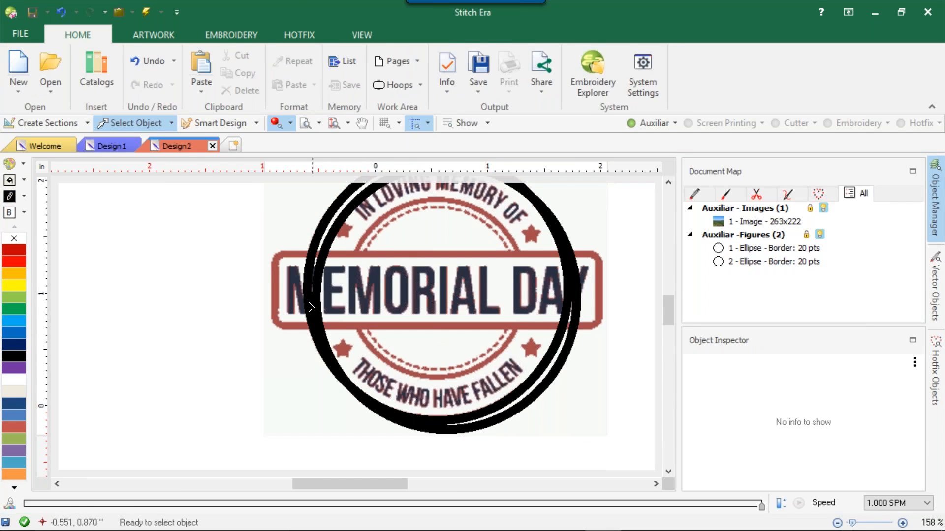
Step: Select both ellipses and align them centered on each other
left_click(752, 238)
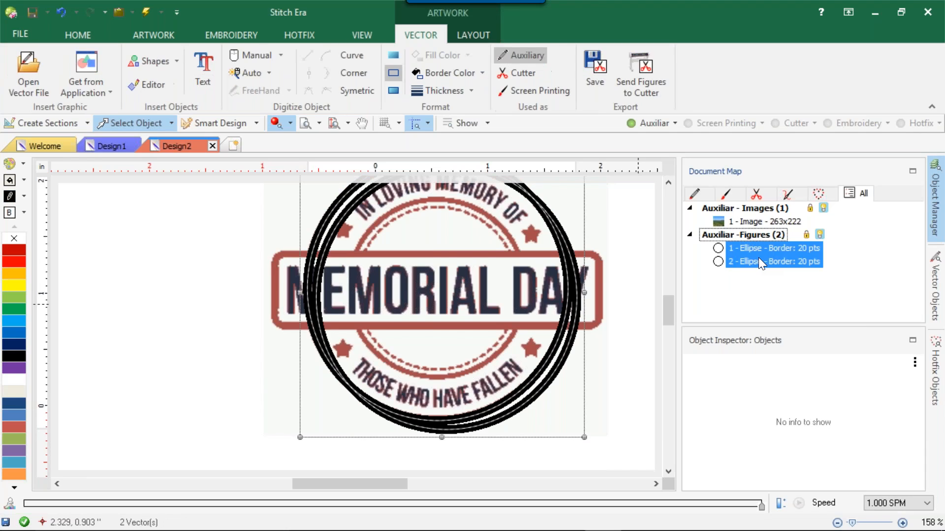
right_click(579, 257)
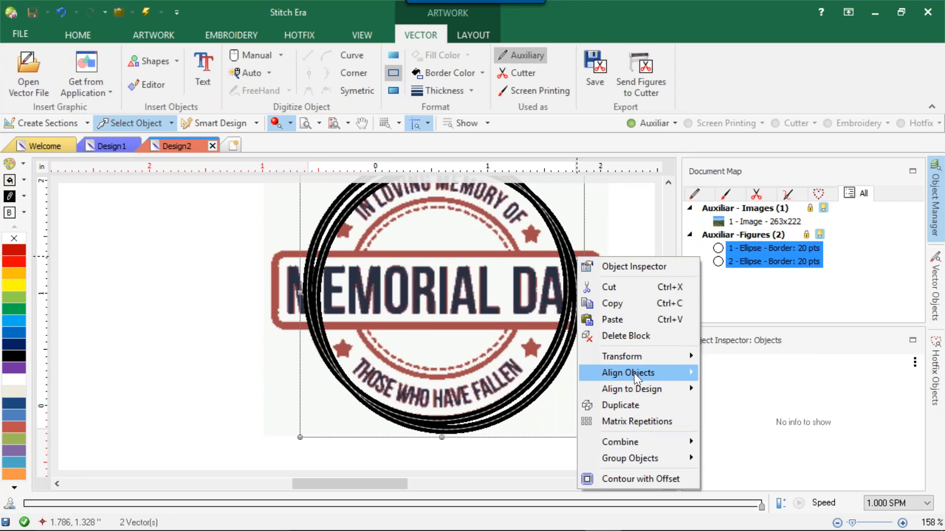
mouse_move(634, 373)
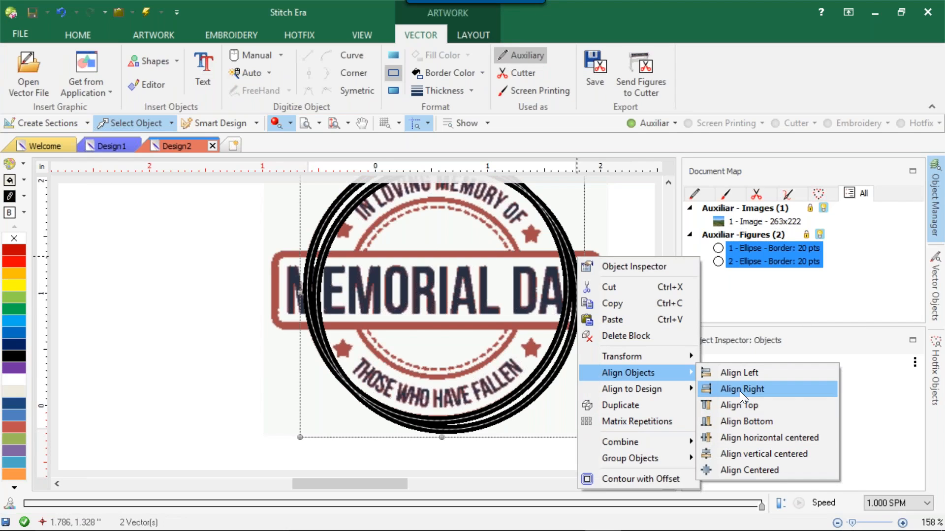
left_click(756, 470)
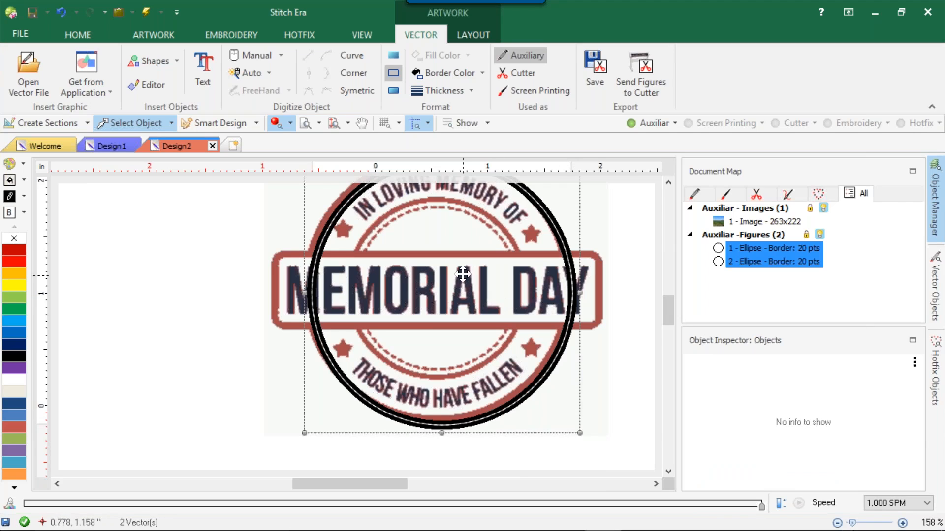
Step: Move the two aligned circles together back over the badge's outer ring and deselect them
left_click_drag(462, 273, 455, 272)
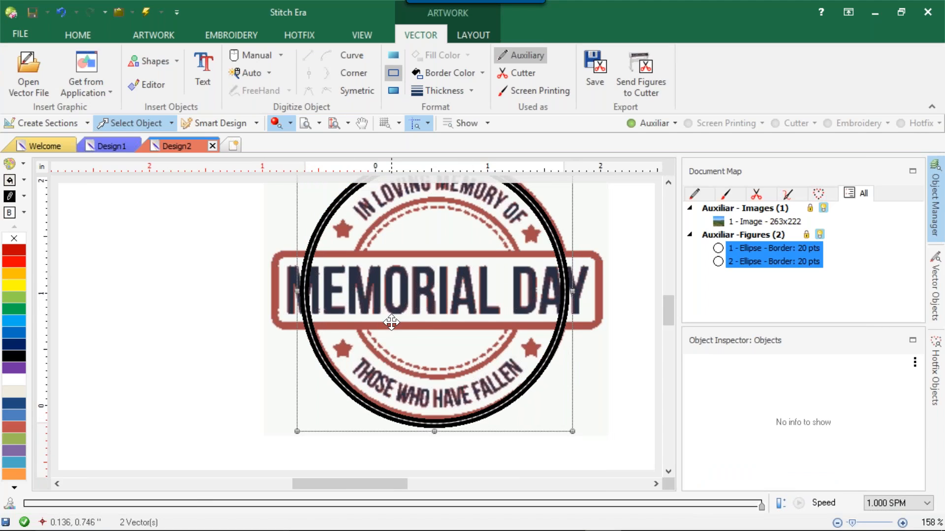
mouse_move(393, 320)
left_mouse_down()
mouse_move(396, 312)
mouse_move(394, 321)
left_mouse_up()
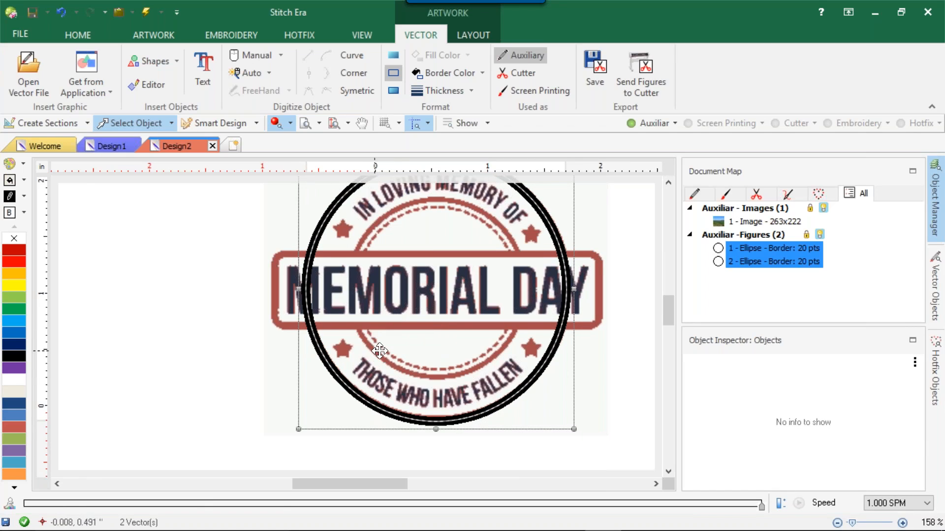
left_click(159, 361)
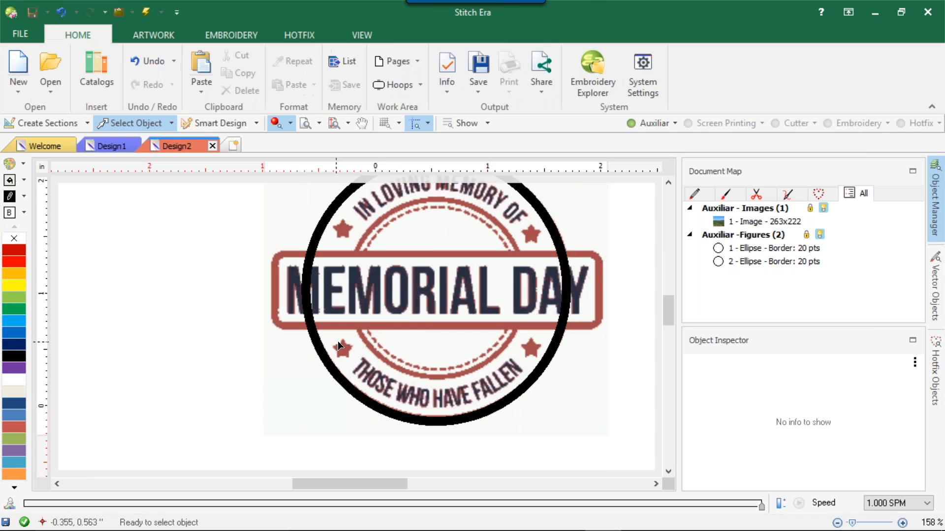
Step: Shrink one of the two circles about its centre to match the badge's solid inner ring
left_click(426, 340)
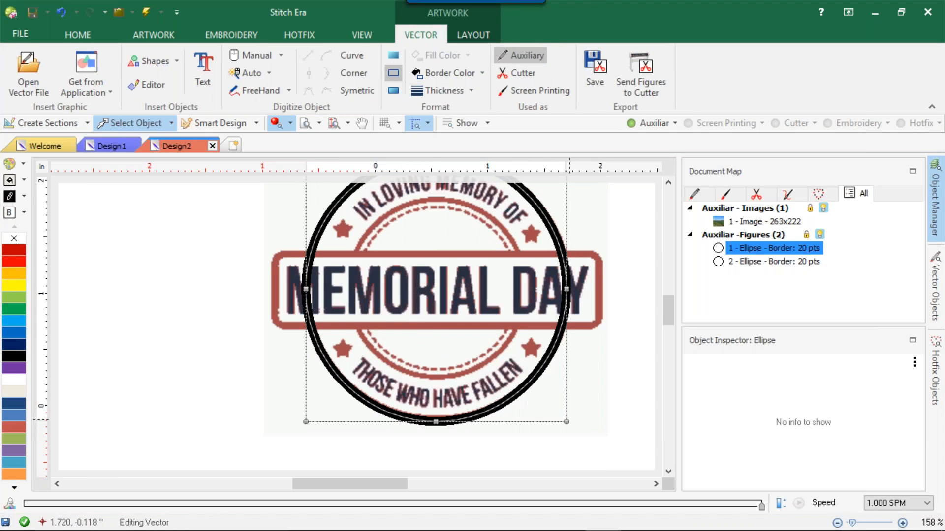
left_click_drag(564, 419, 529, 373)
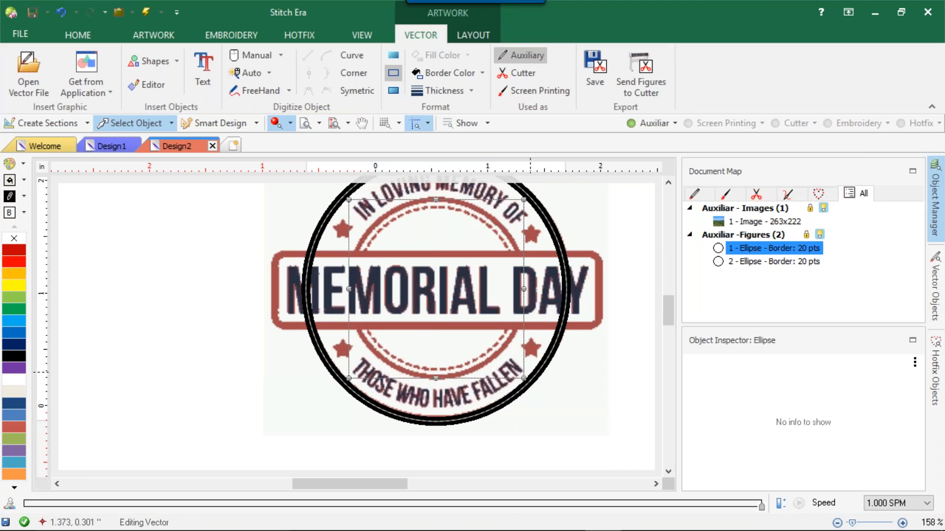
left_click(180, 385)
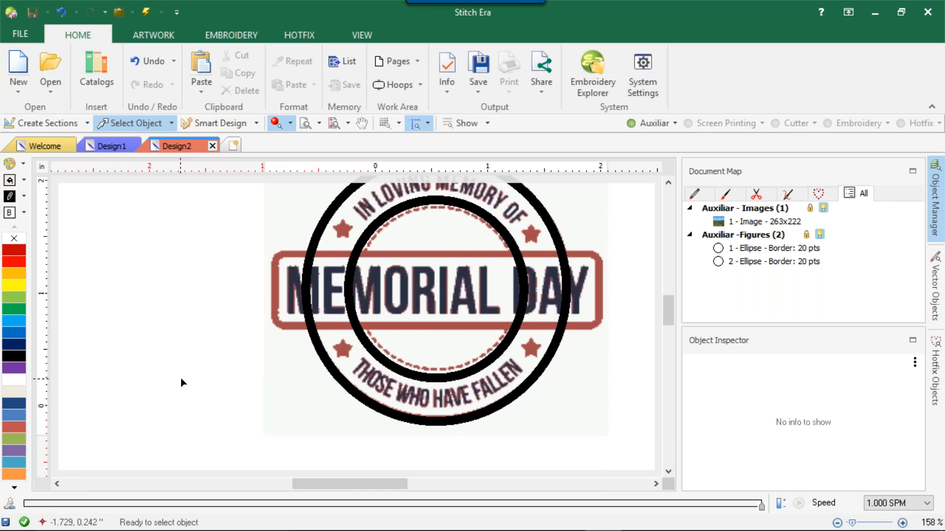
Step: Hide all auxiliary objects and show them again
scroll(182, 375, "down", 1)
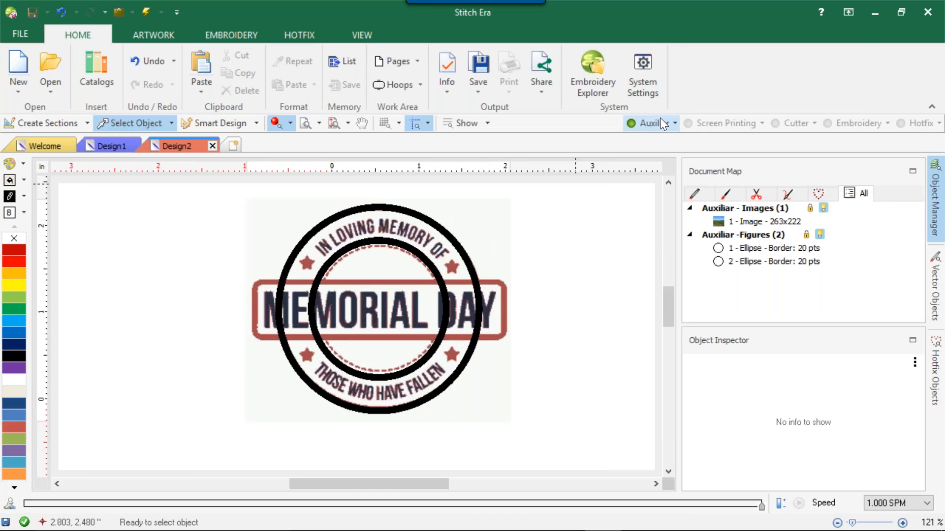
left_click(677, 120)
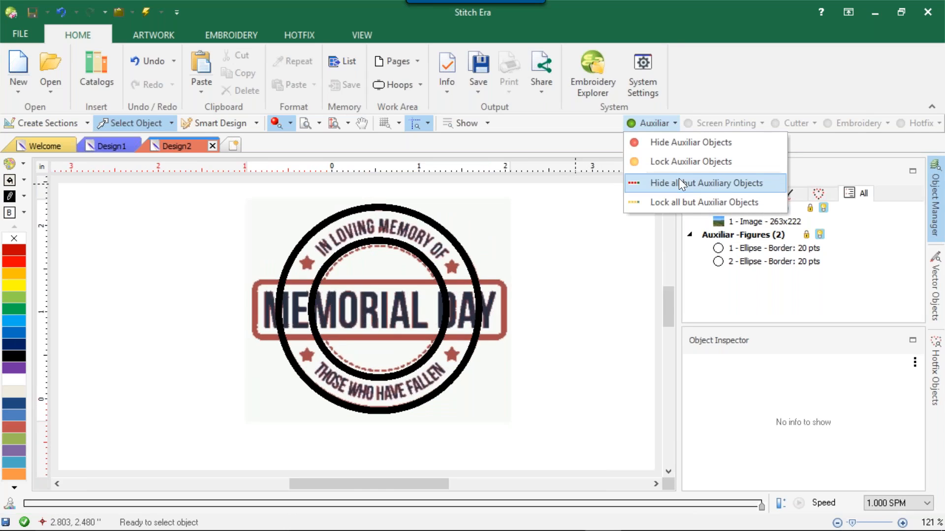
left_click(678, 143)
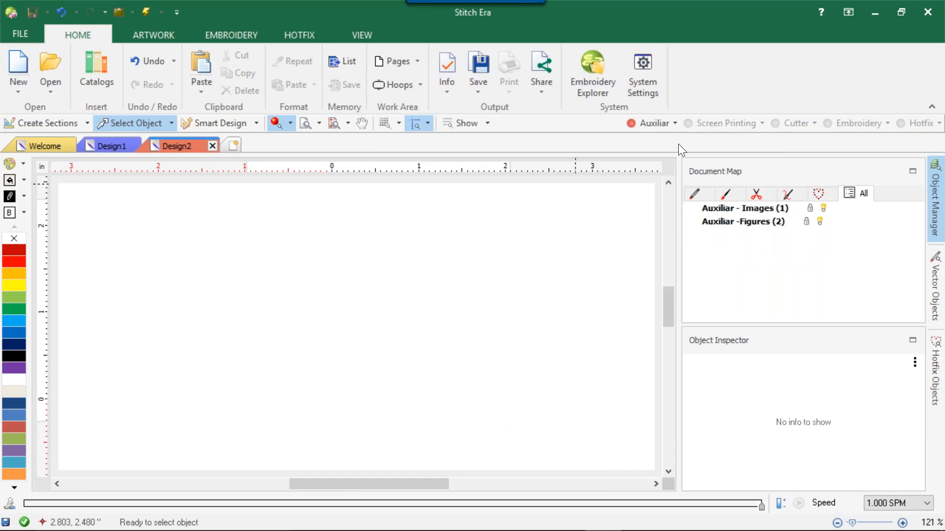
left_click(661, 121)
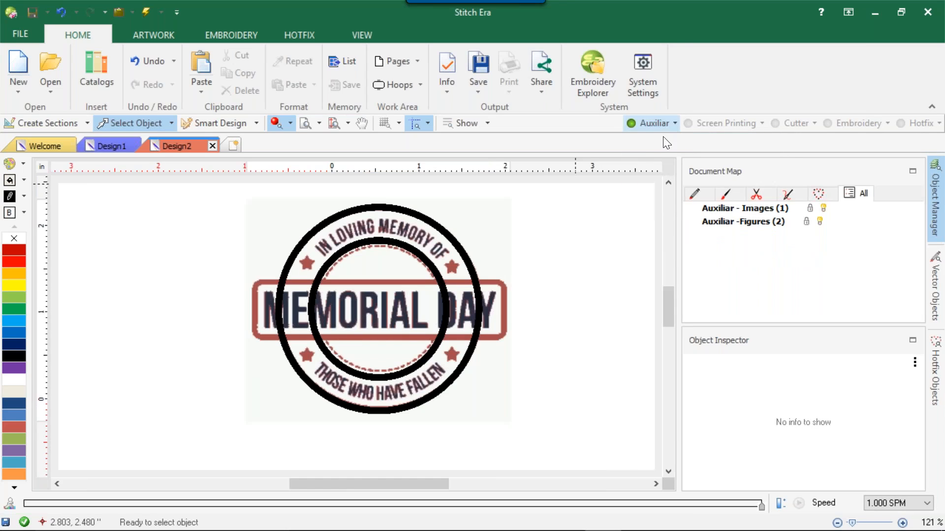
Step: Move the badge image aside to view the two circles alone, undo the move and deselect the image
left_click(501, 227)
left_click_drag(504, 229, 716, 190)
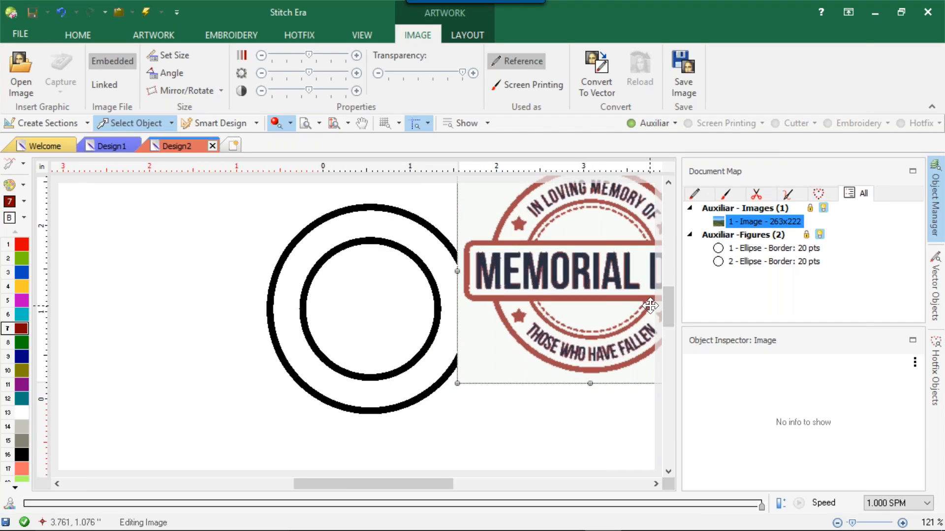
key("ctrl+z")
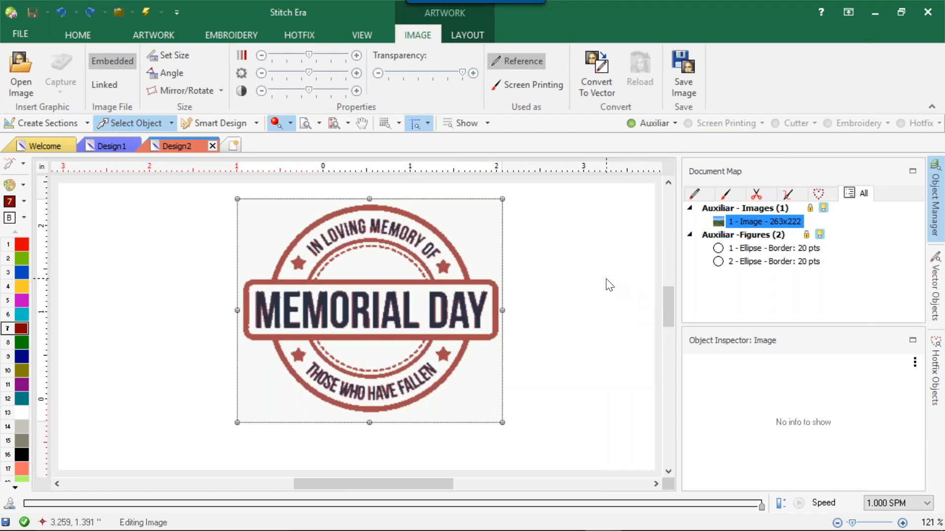
key("Escape")
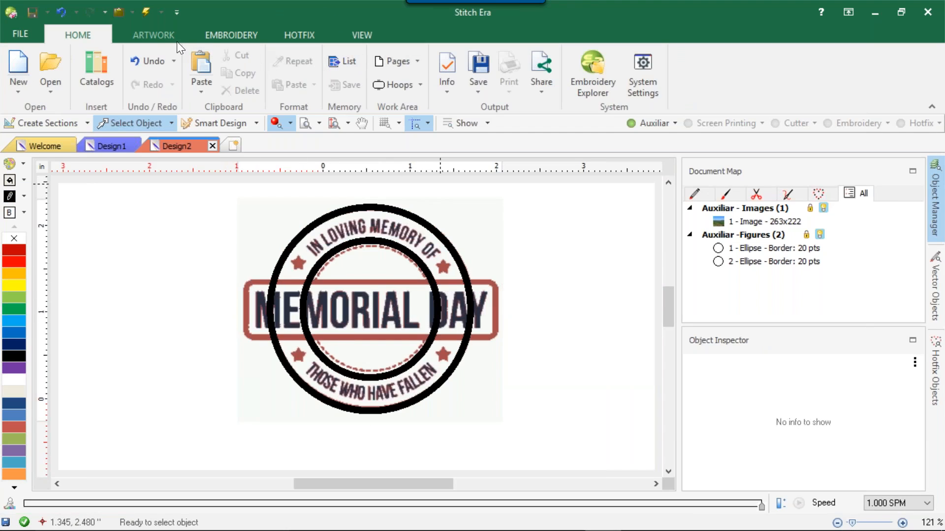
Step: Draw a small rounded rectangle at the upper-left corner of the badge's MEMORIAL DAY banner
left_click(165, 36)
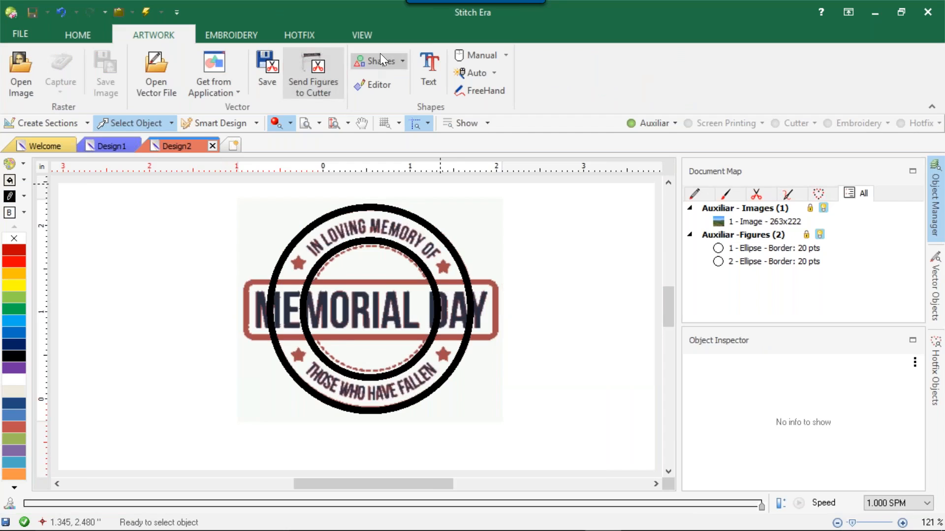
left_click(392, 60)
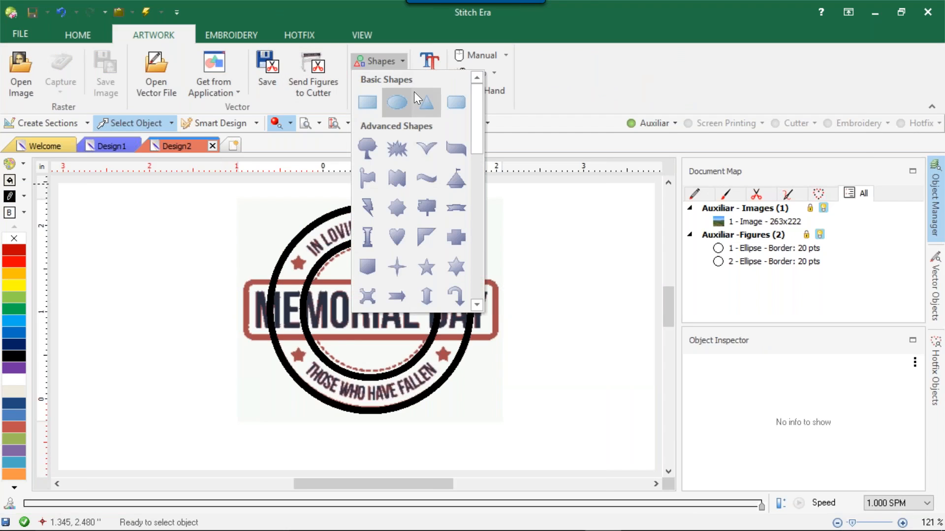
left_click(451, 104)
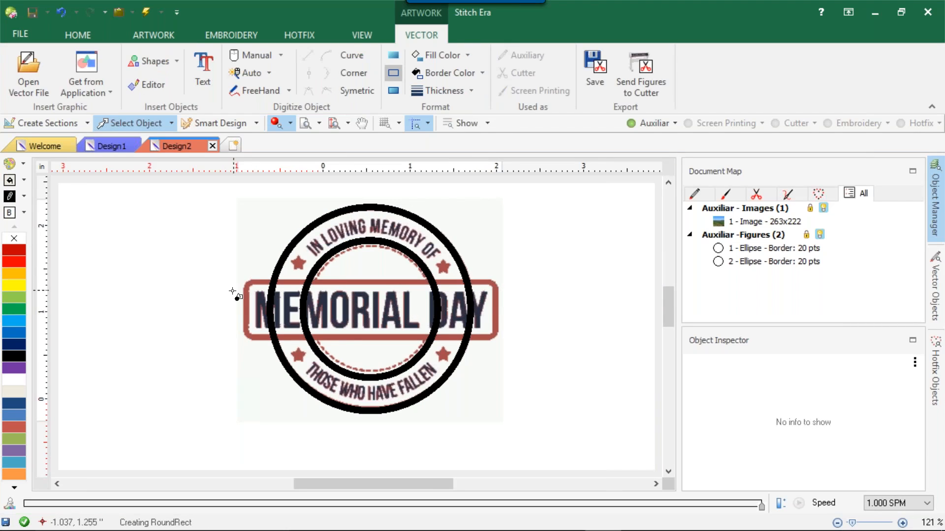
left_click_drag(242, 281, 214, 276)
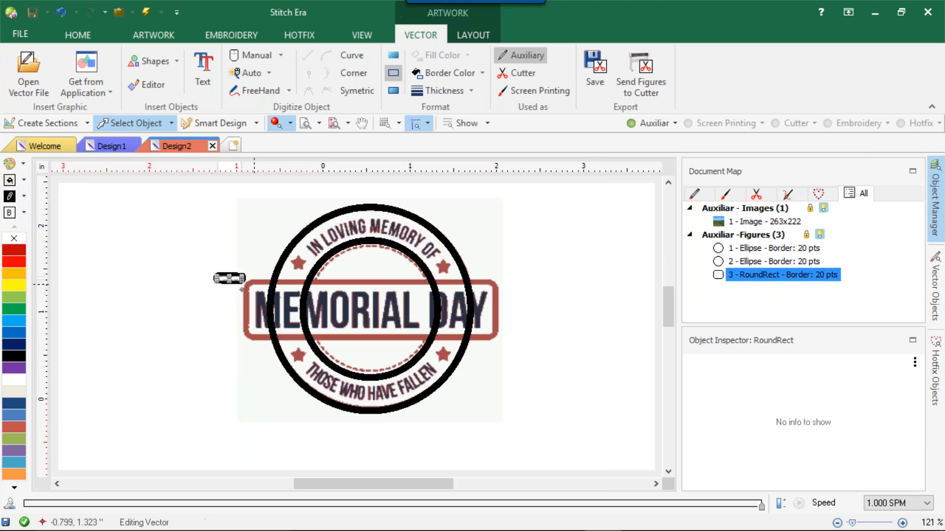
Step: Undo the small rounded rectangle and draw one spanning the badge's whole MEMORIAL DAY banner
key("ctrl+z")
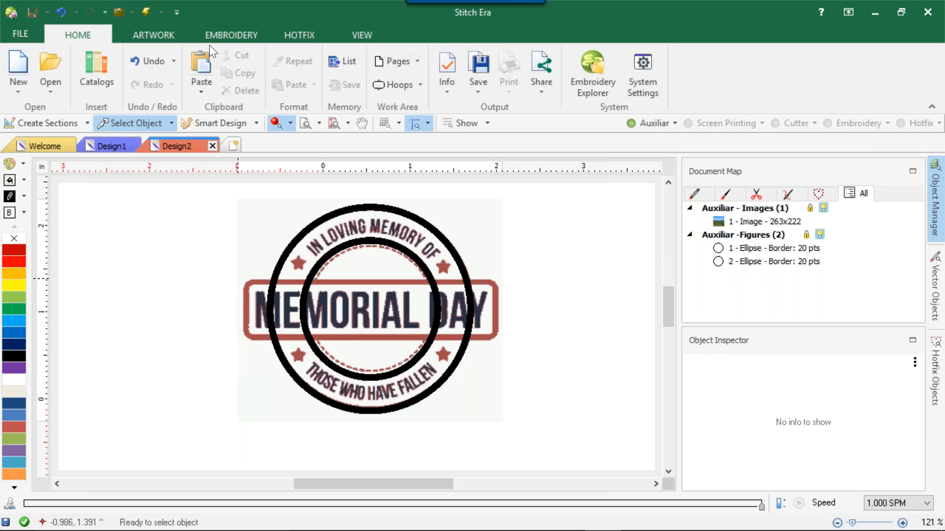
left_click(173, 32)
left_click(383, 60)
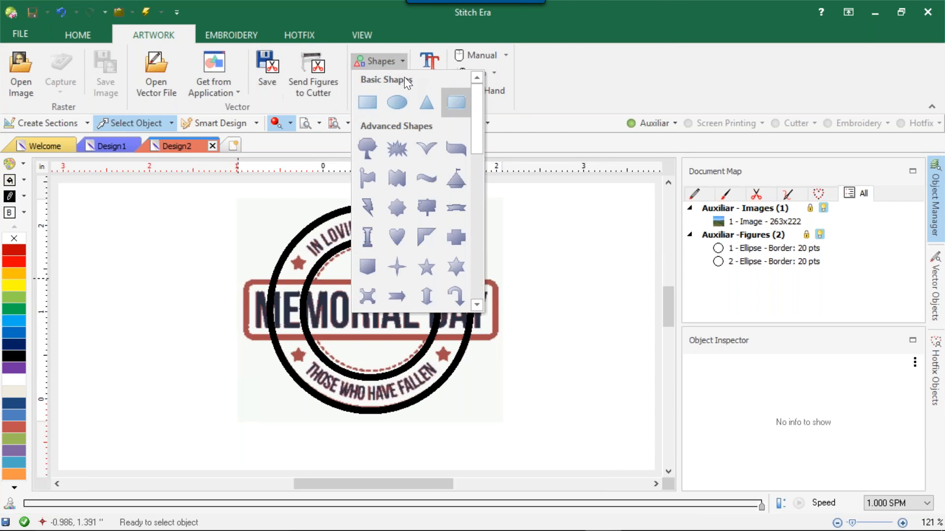
left_click(450, 101)
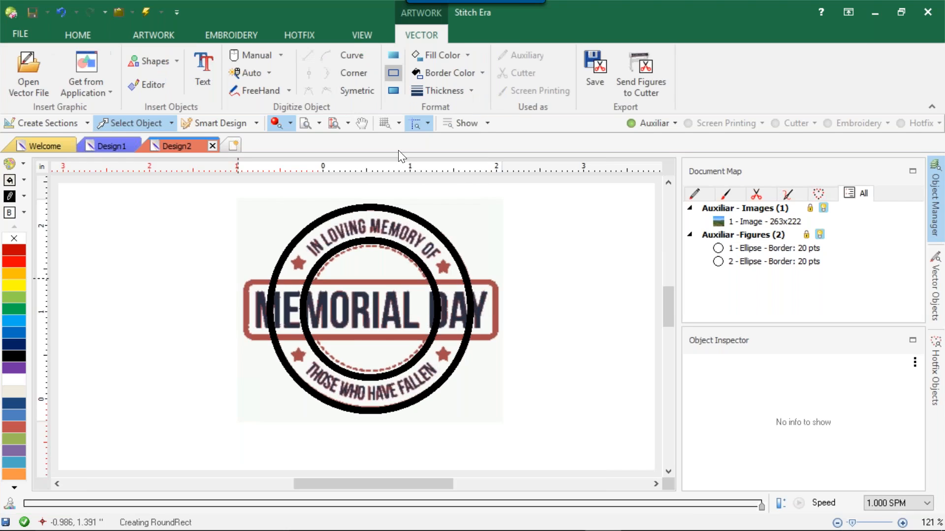
left_click_drag(245, 278, 498, 343)
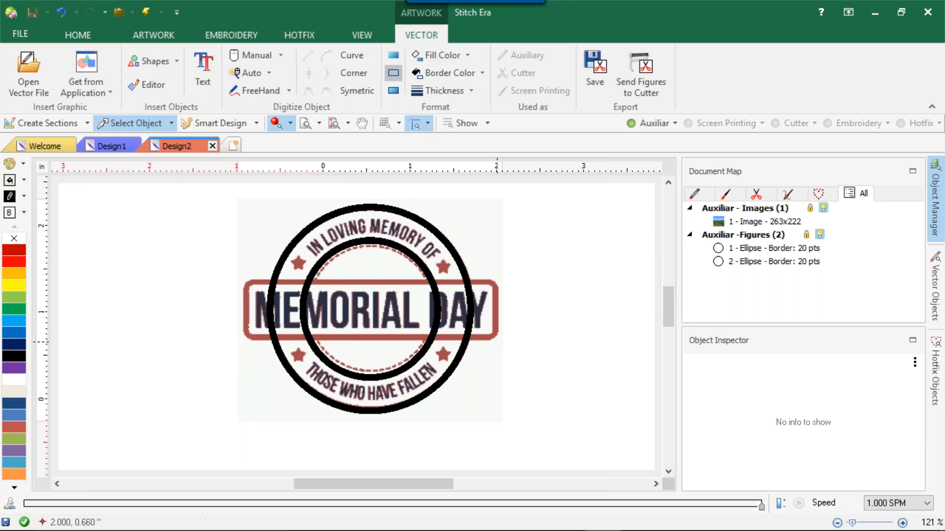
Step: Adjust the lower and right edges of the rounded rectangle to match the border of the MEMORIAL DAY banner
scroll(369, 318, "up", 2)
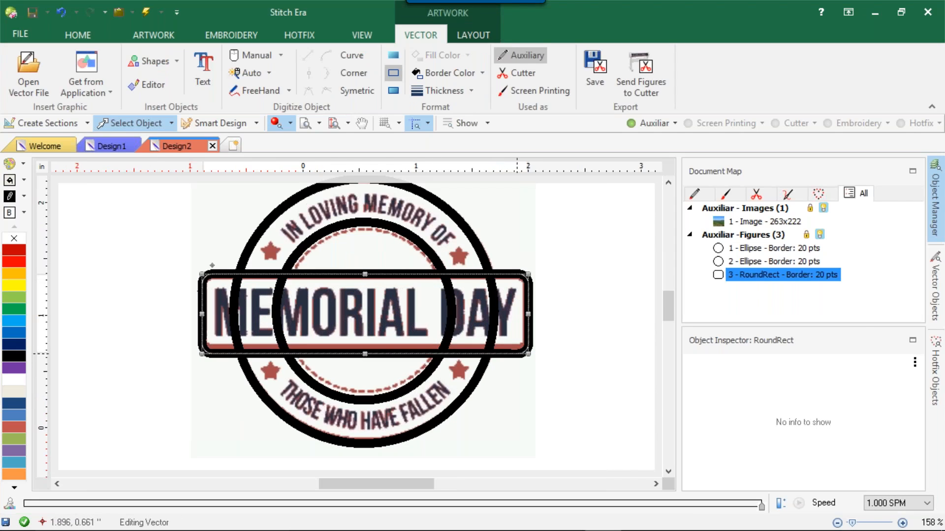
left_click_drag(527, 353, 524, 351)
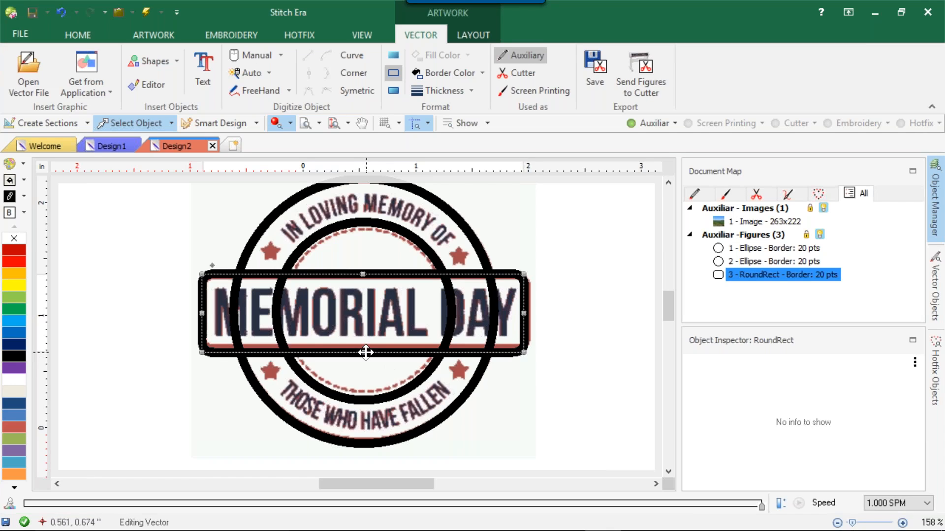
scroll(364, 354, "up", 6)
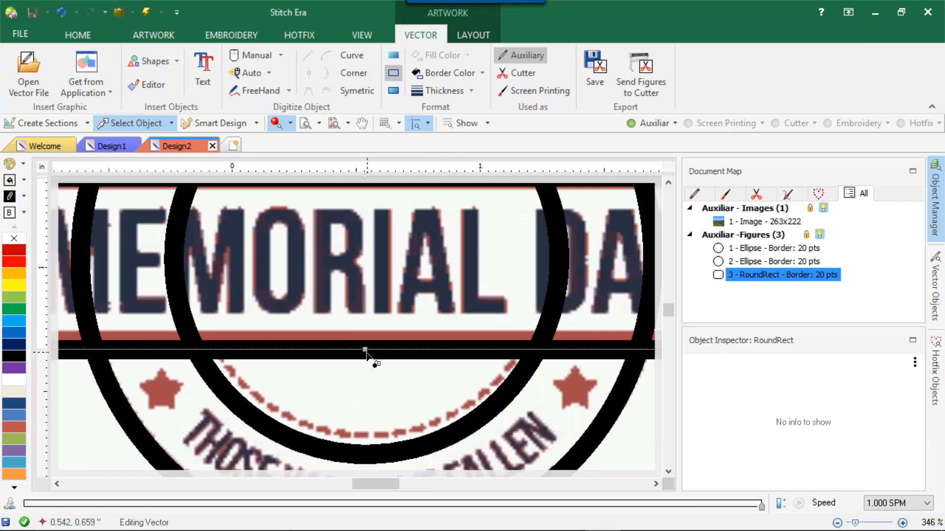
left_click_drag(364, 348, 364, 338)
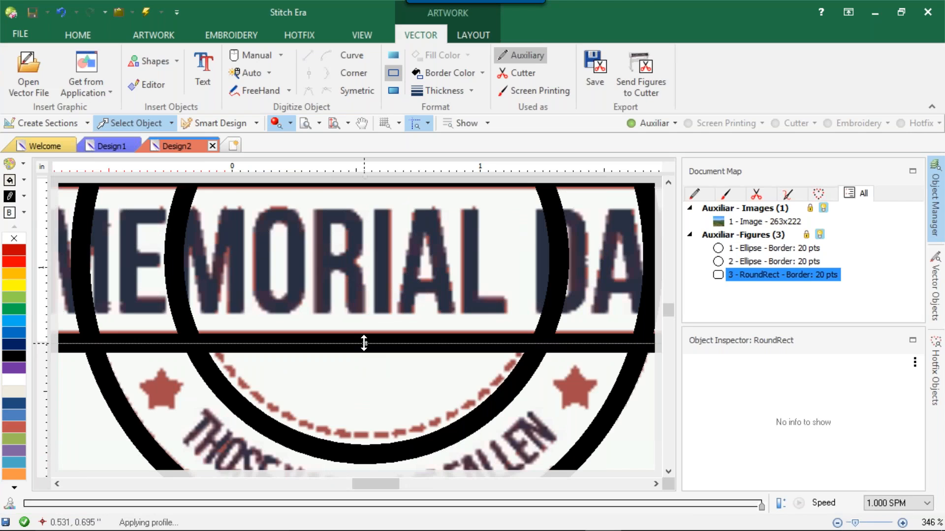
scroll(365, 338, "down", 4)
scroll(364, 339, "down", 2)
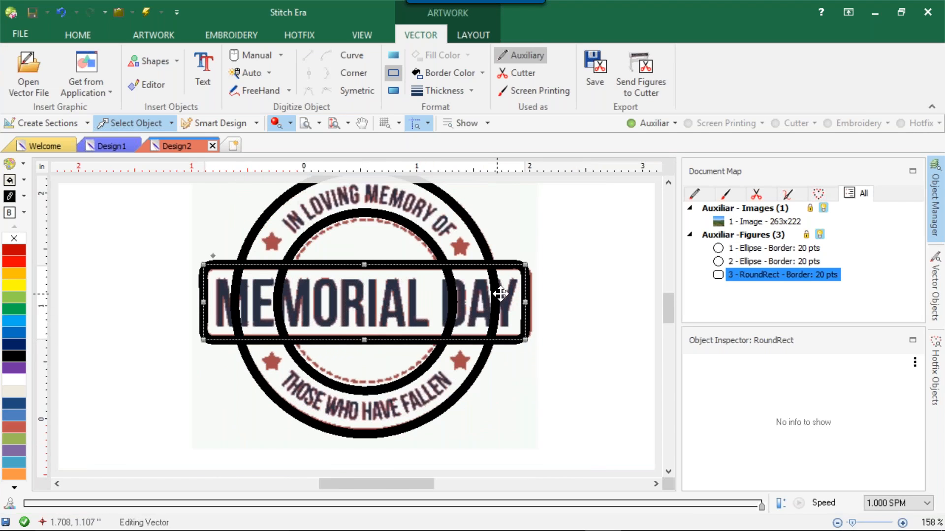
scroll(521, 302, "up", 7)
left_click_drag(524, 301, 534, 301)
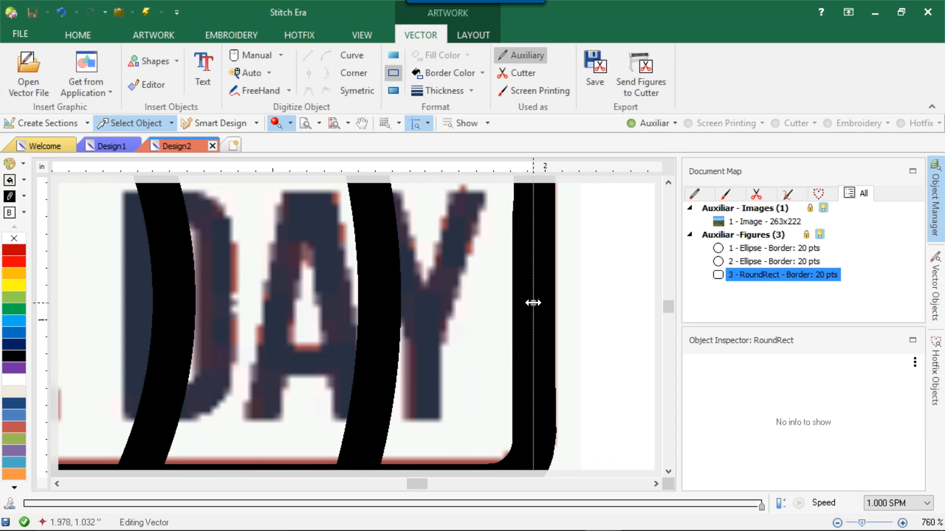
scroll(533, 302, "down", 6)
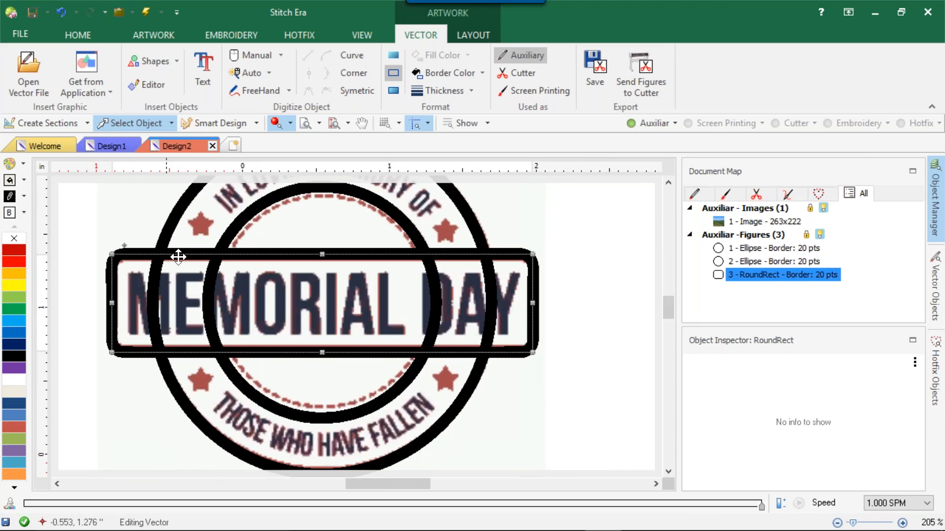
Step: Give the banner's rounded rectangle a fill as well as its border and deselect it
left_click(392, 91)
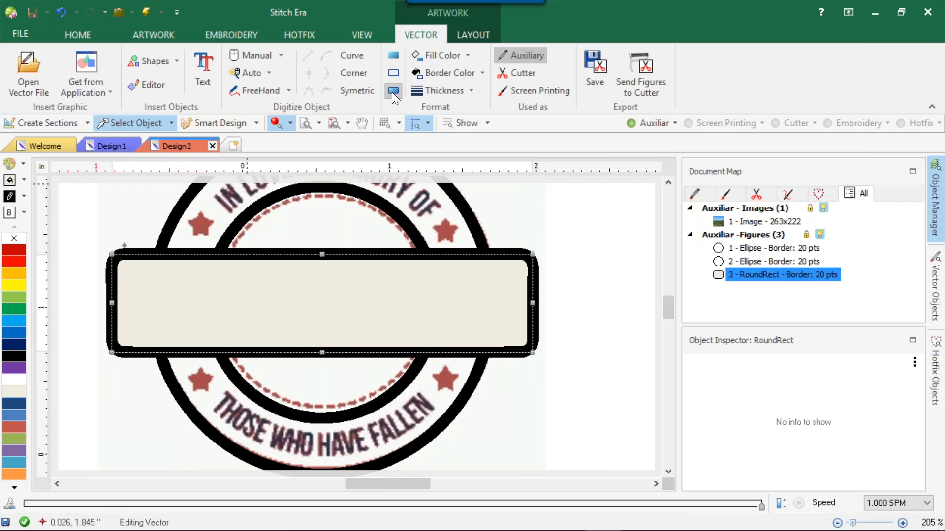
left_click(599, 247)
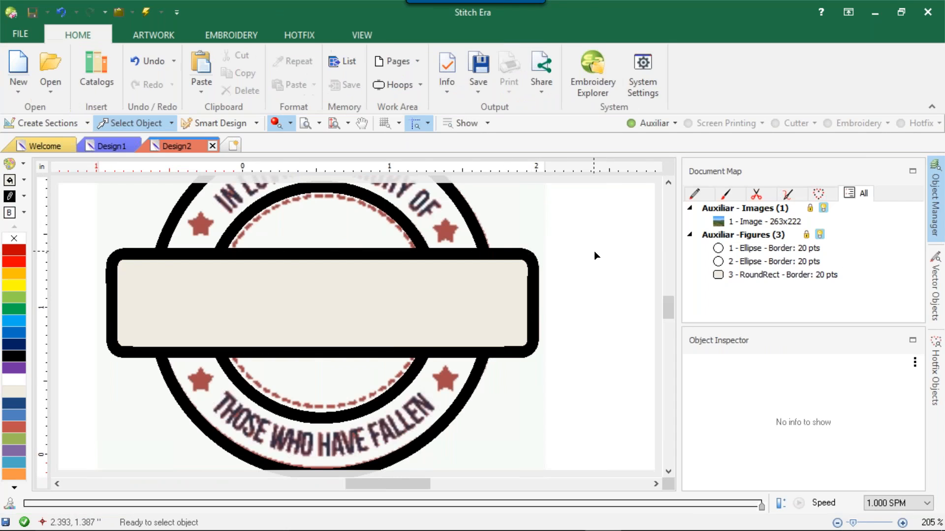
scroll(578, 260, "down", 3)
scroll(596, 250, "down", 1)
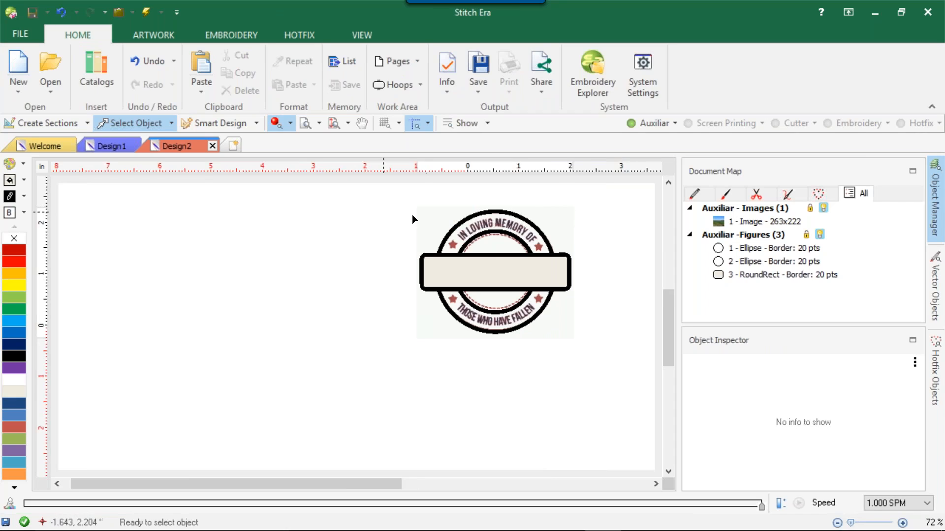
Step: Select the badge image, then hide all auxiliary objects and show them again
left_click(565, 211)
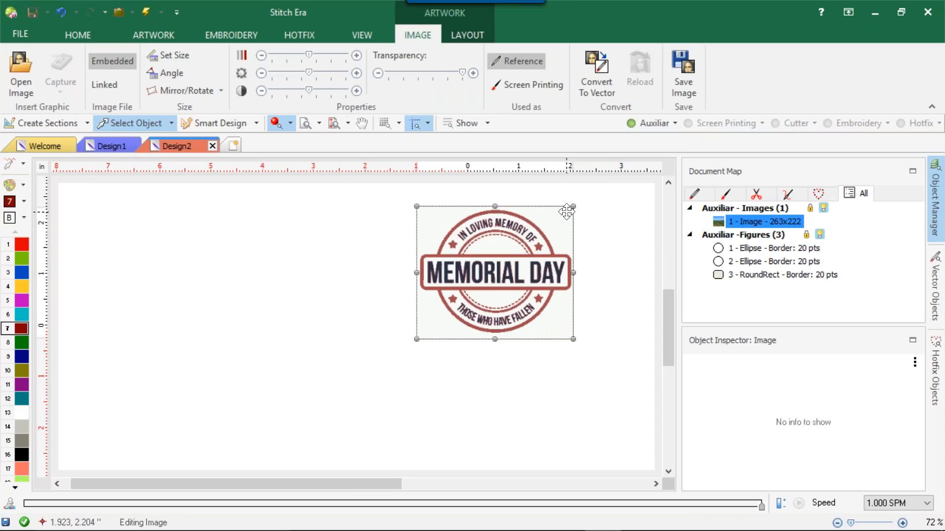
left_click(624, 196)
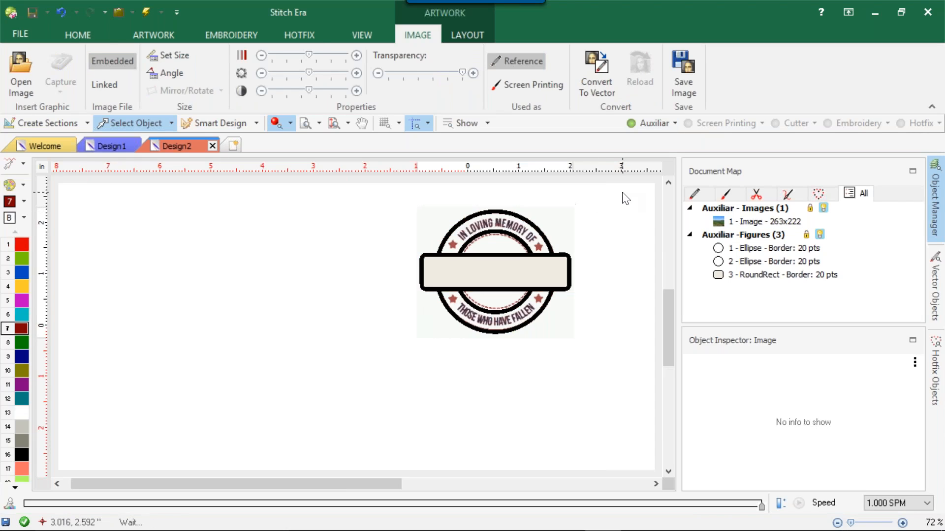
left_click(673, 124)
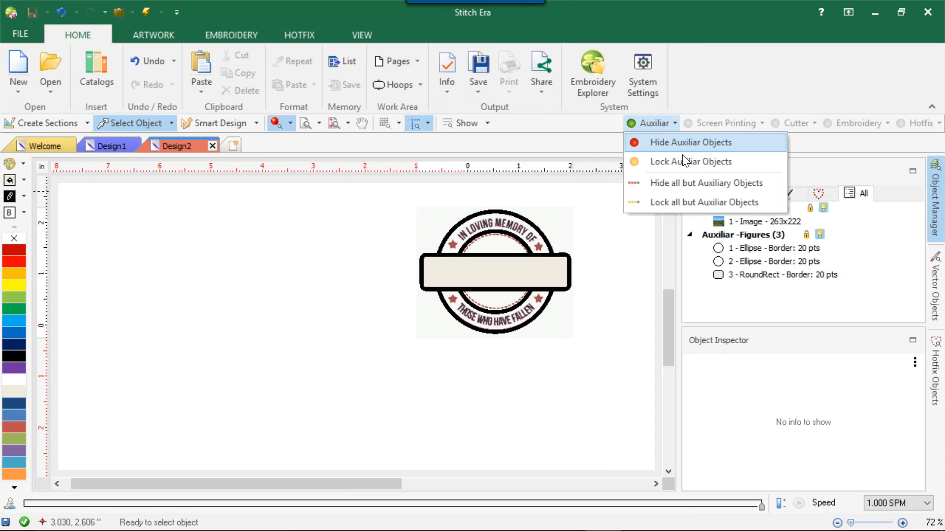
left_click(707, 295)
left_click(744, 221)
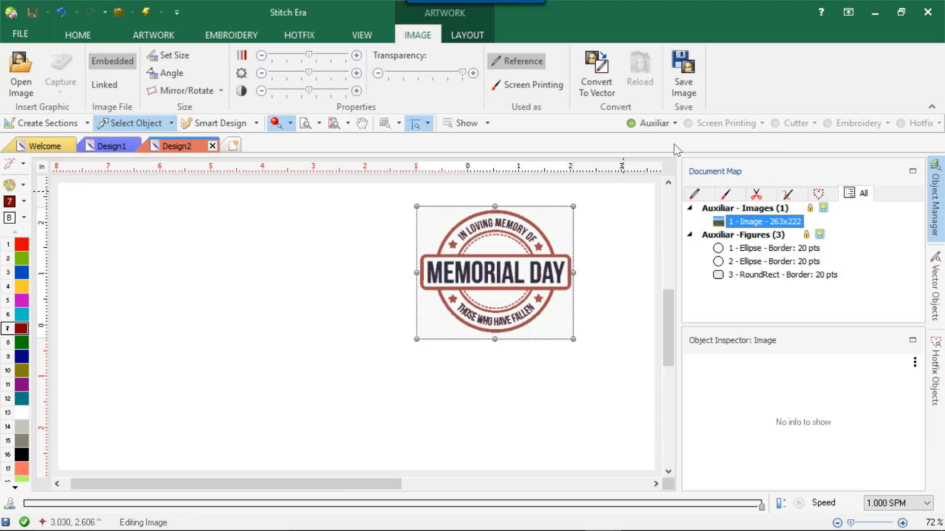
left_click(655, 122)
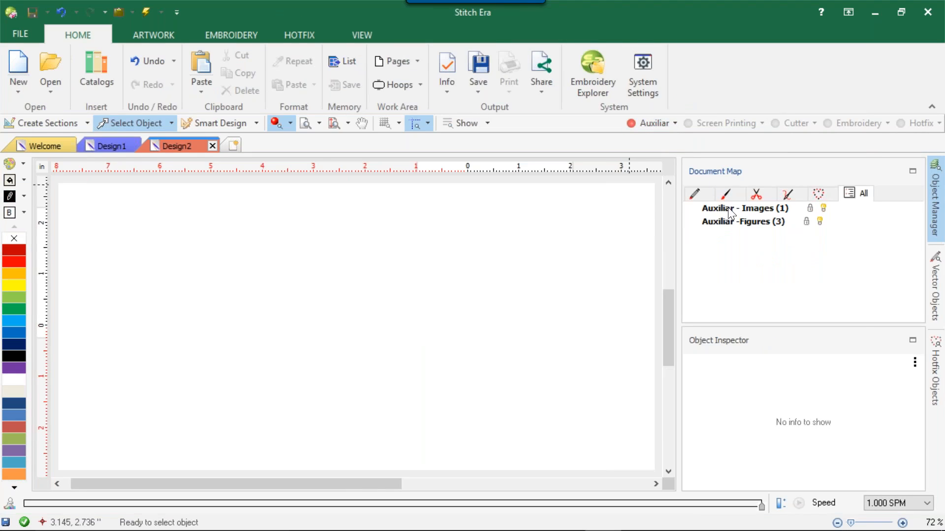
left_click(660, 123)
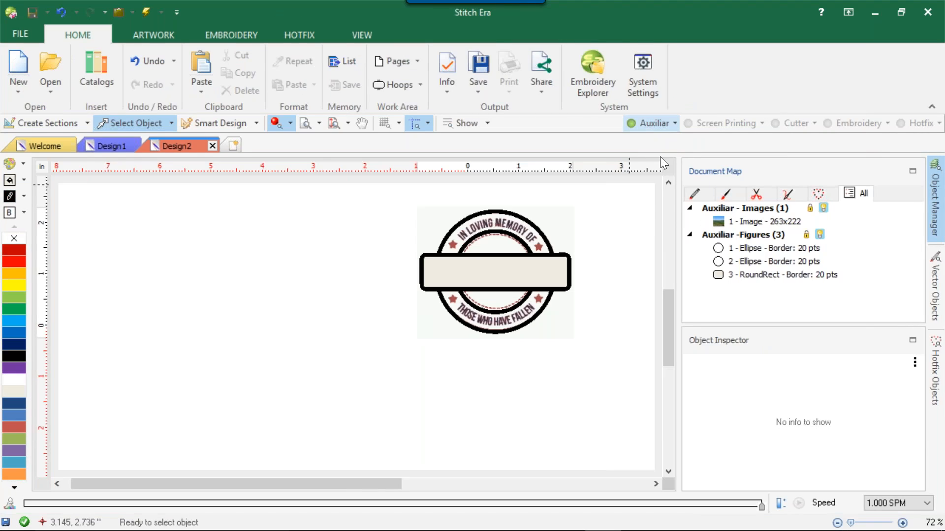
left_click(740, 220)
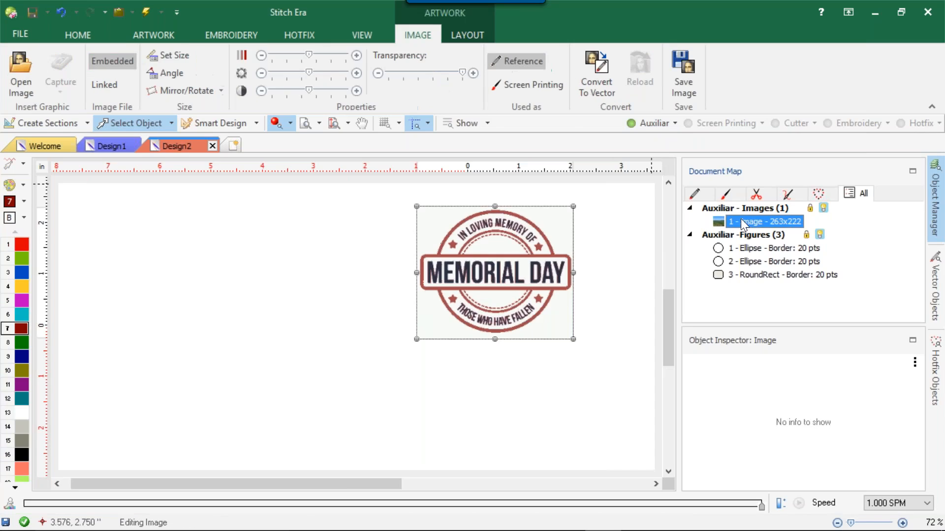
left_click(690, 209)
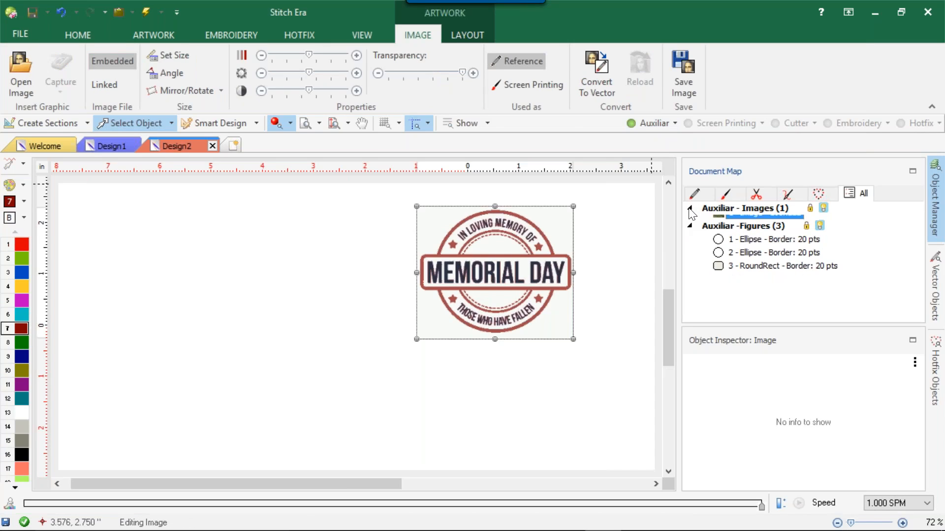
left_click(824, 208)
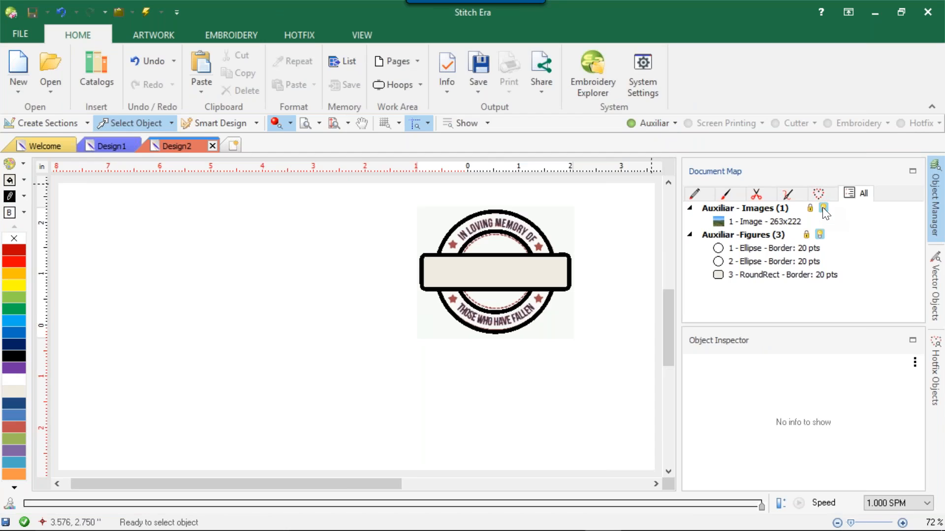
left_click(809, 208)
left_click(768, 221)
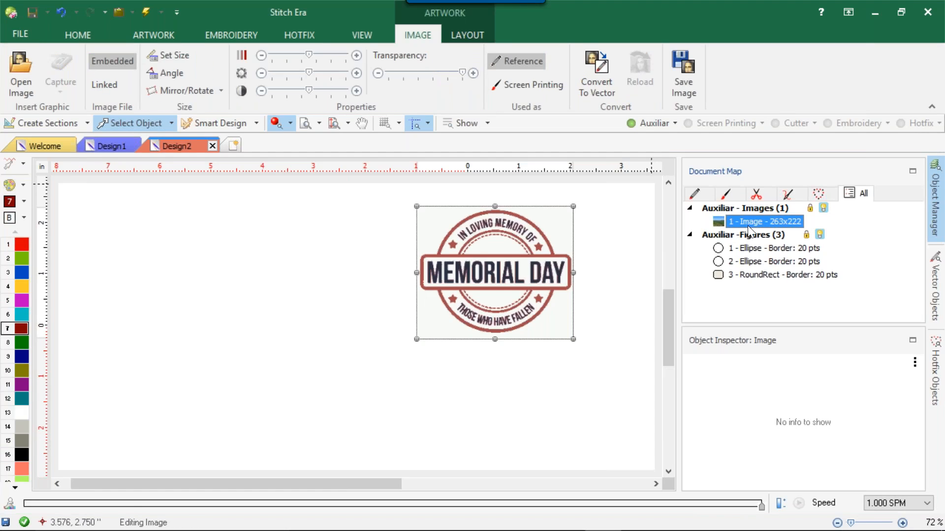
left_click(317, 290)
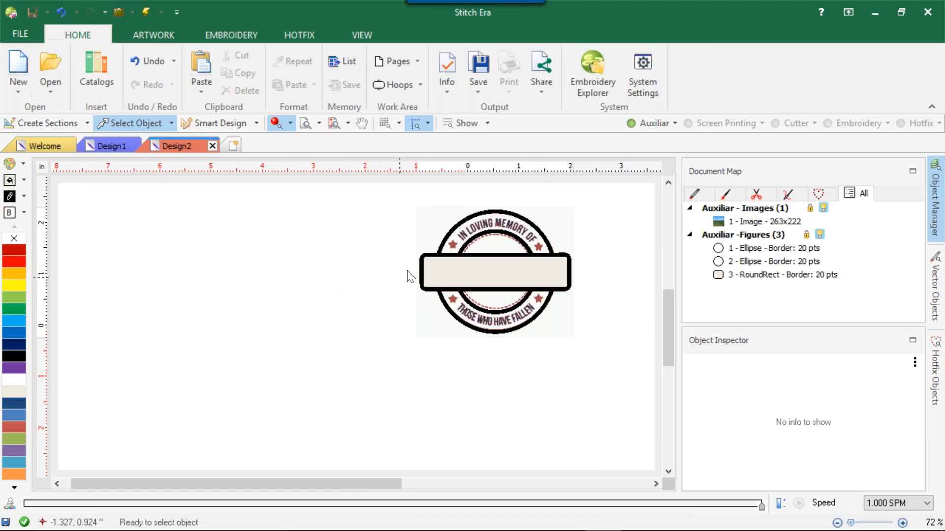
Step: Move the badge image to the left, clear of the two circles and the rounded rectangle
scroll(443, 244, "up", 3)
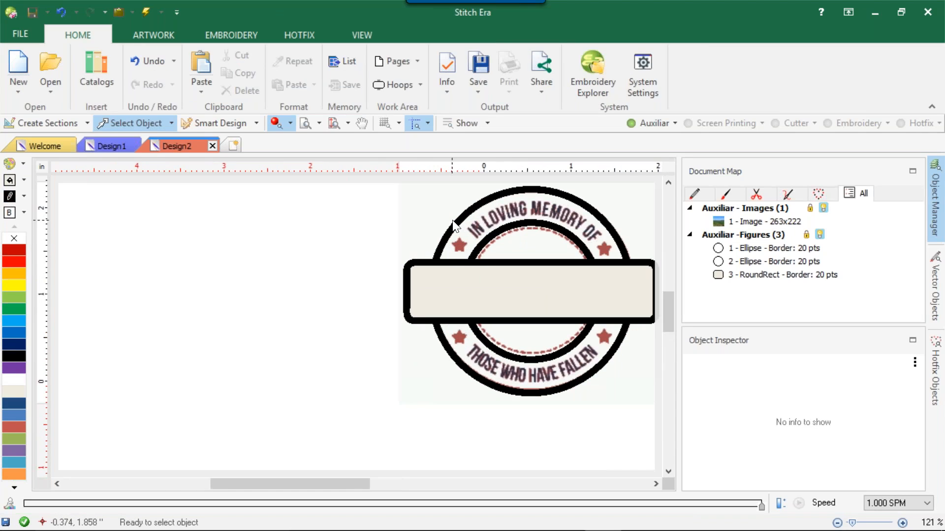
left_click(456, 227)
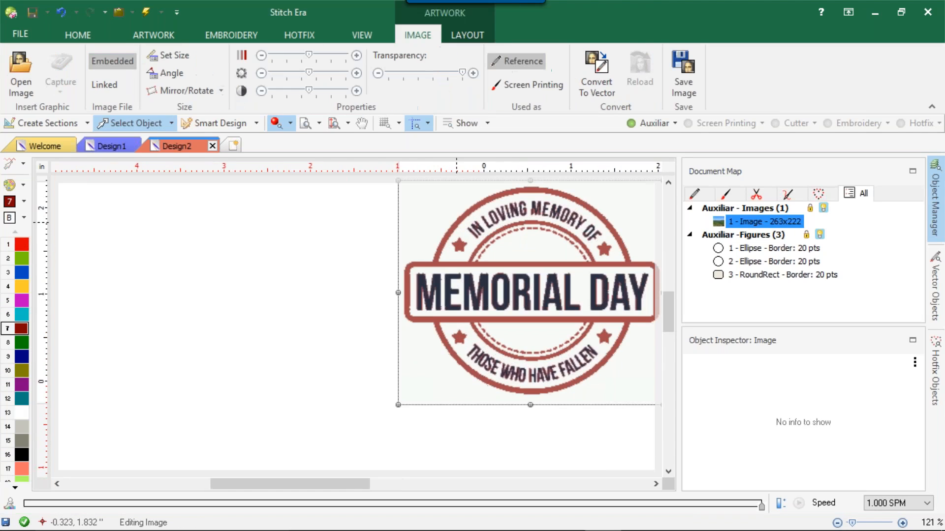
left_click(332, 278)
left_click_drag(428, 209, 56, 244)
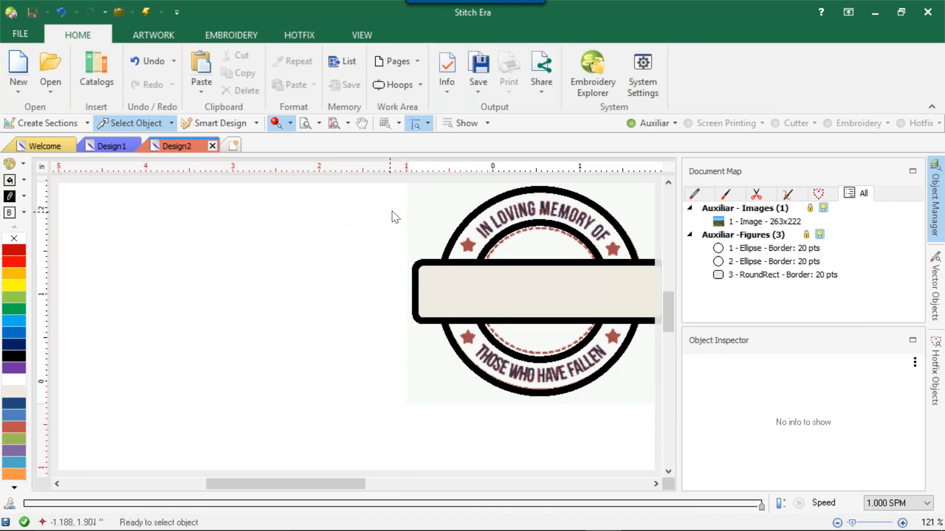
left_click(458, 207)
left_click_drag(458, 207, 46, 206)
scroll(450, 265, "down", 2)
scroll(474, 262, "down", 3)
Step: Combine the two circles and the filled rounded rectangle with Simplify, then deselect the result
left_click_drag(292, 207, 473, 332)
scroll(375, 260, "up", 1)
scroll(376, 259, "up", 2)
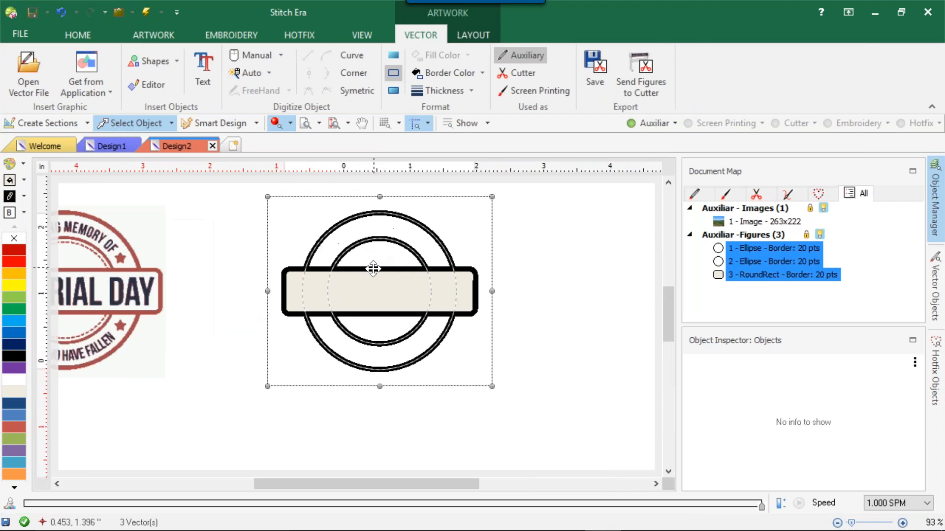
scroll(371, 272, "down", 1)
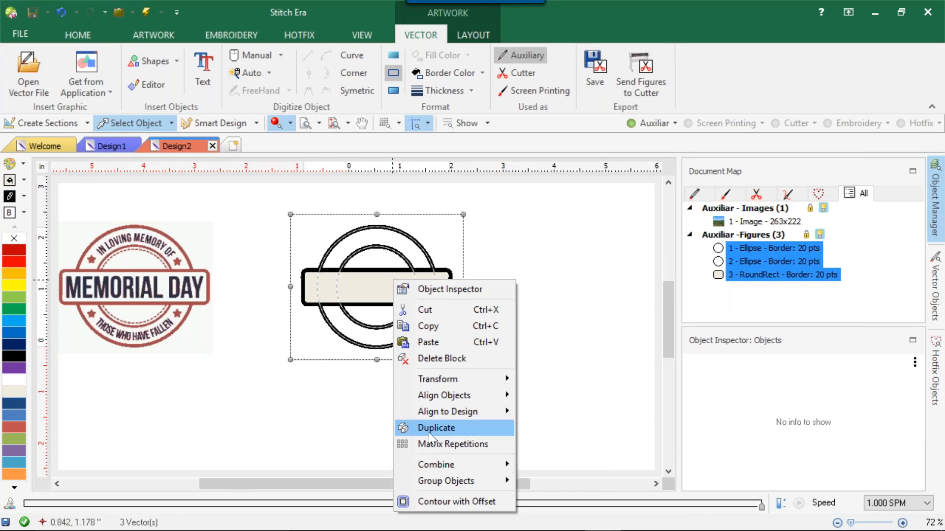
mouse_move(429, 469)
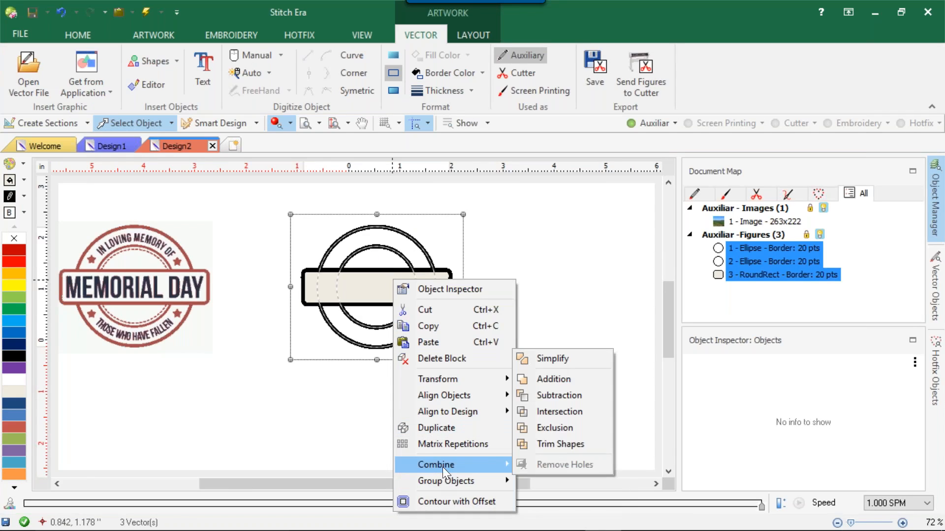
left_click(569, 362)
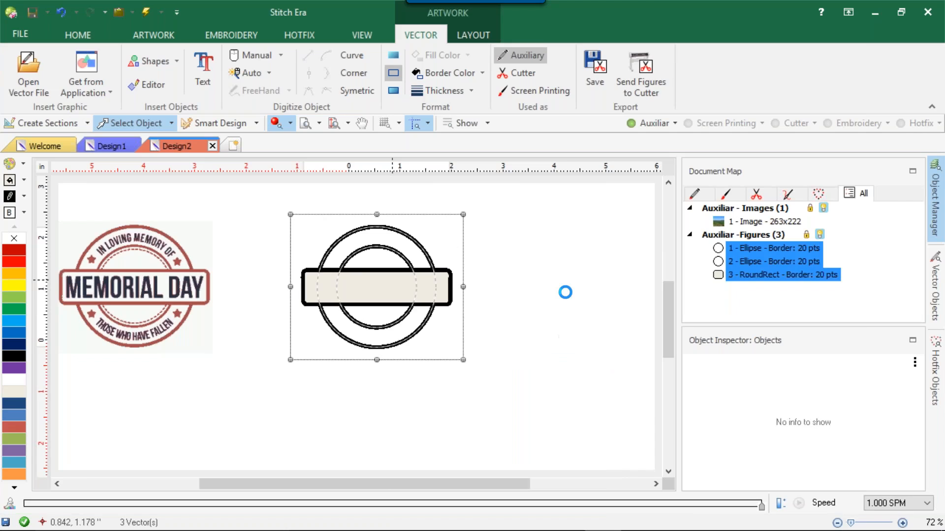
left_click(538, 279)
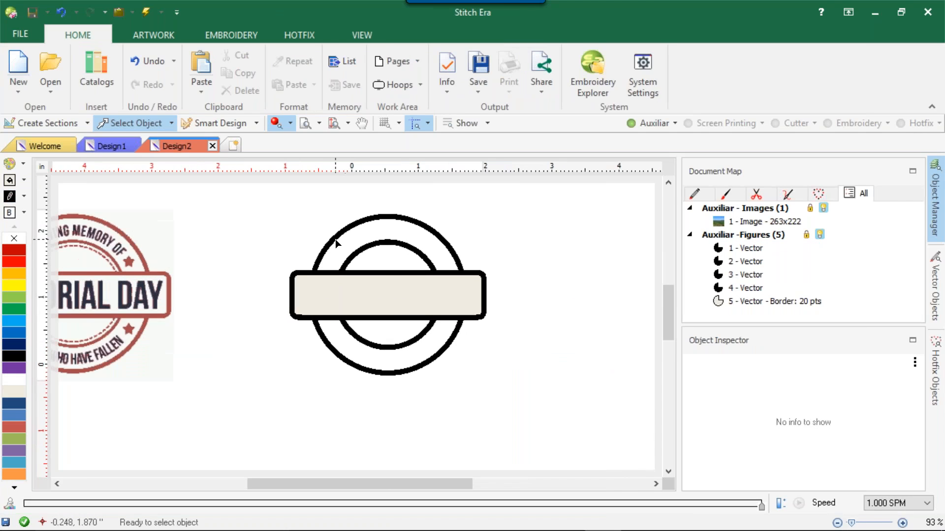
Step: Select the four ring arcs and the banner's rounded rectangle, and fill all five shapes with coral red
left_click(345, 229)
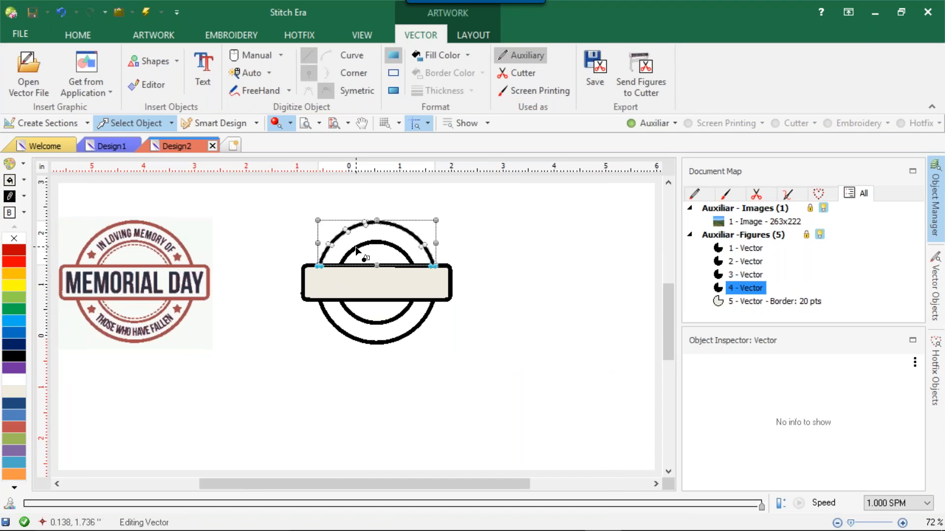
left_click(357, 266, "shift")
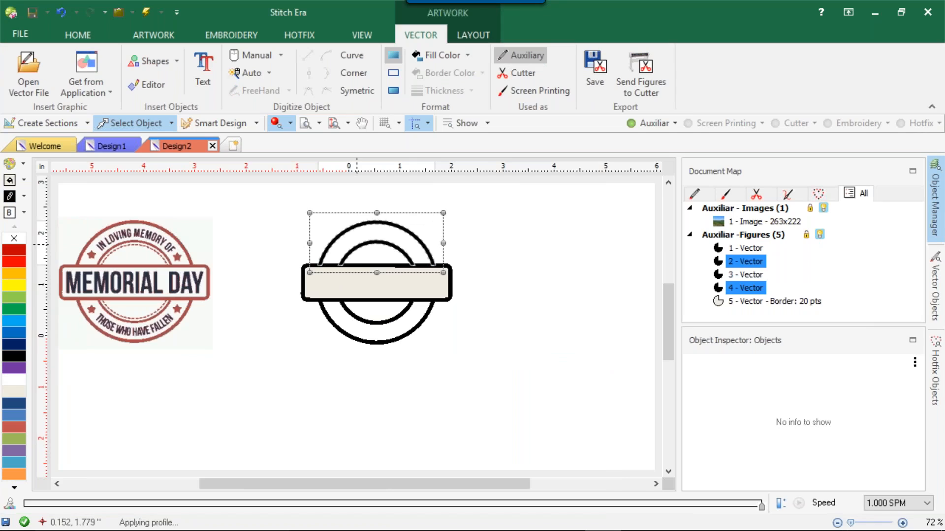
left_click(356, 269, "shift")
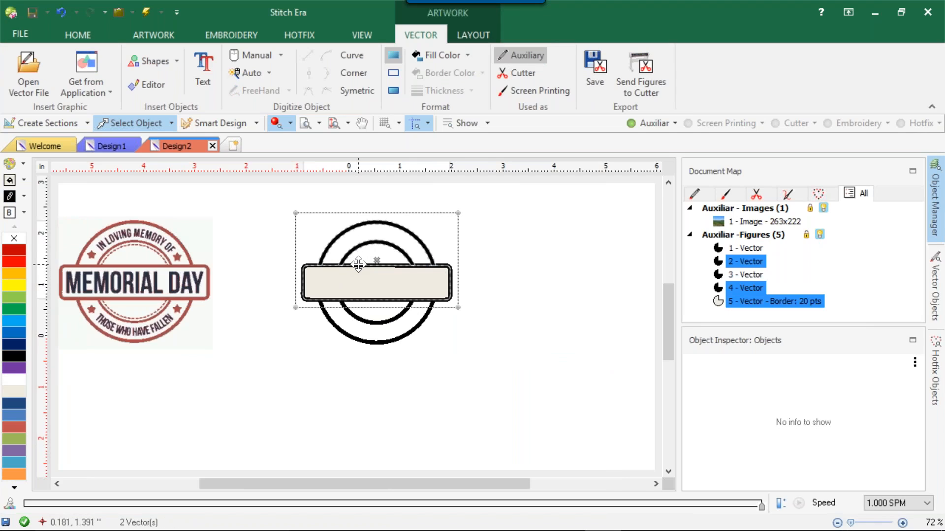
left_click(356, 316, "shift")
left_click(353, 340, "shift")
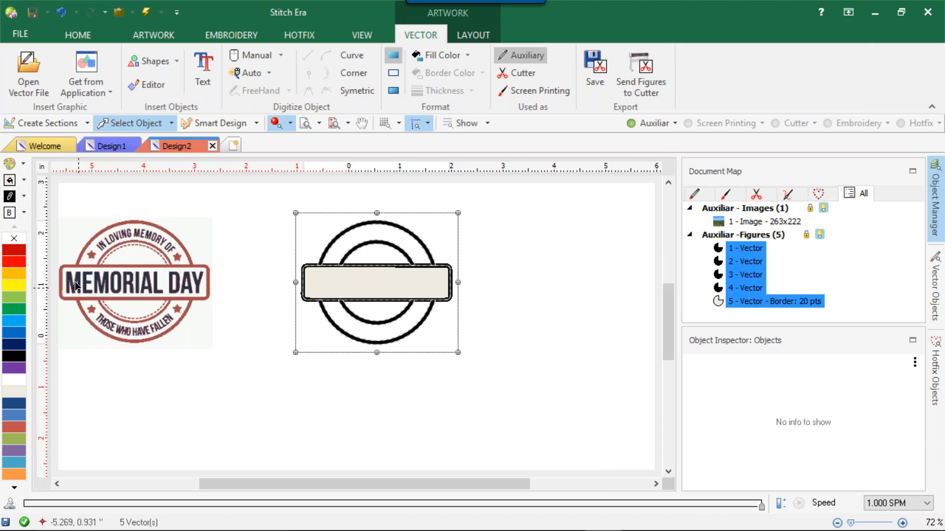
left_click(12, 435)
left_click(18, 427)
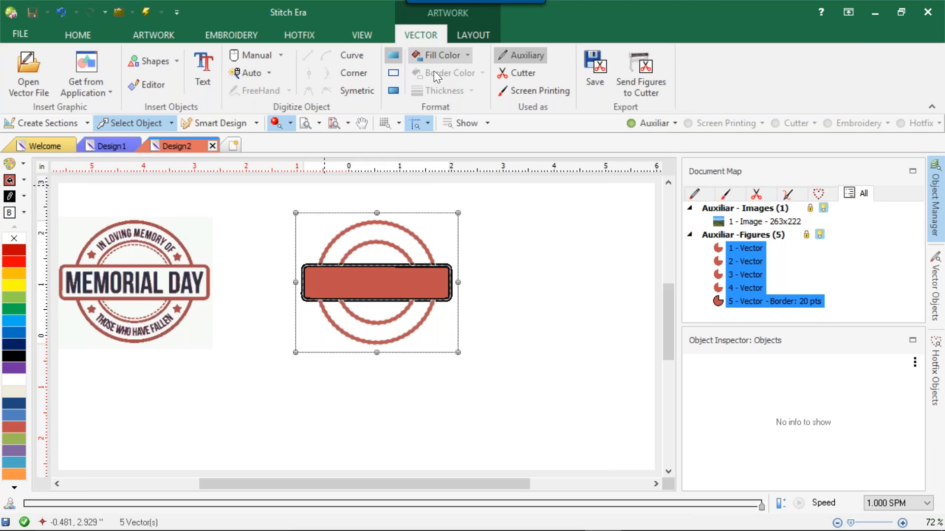
Step: Try a white fill on all five shapes, then undo it and clear the selection
left_click(415, 59)
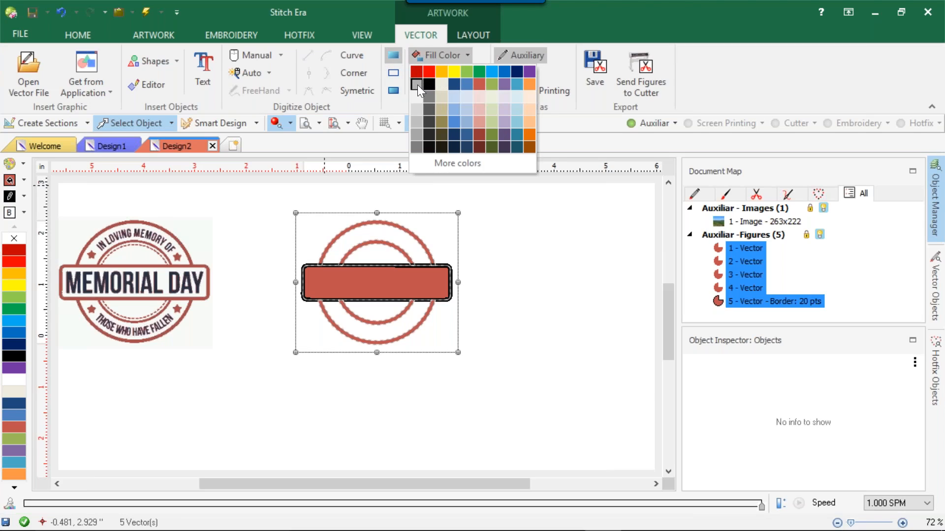
left_click(416, 84)
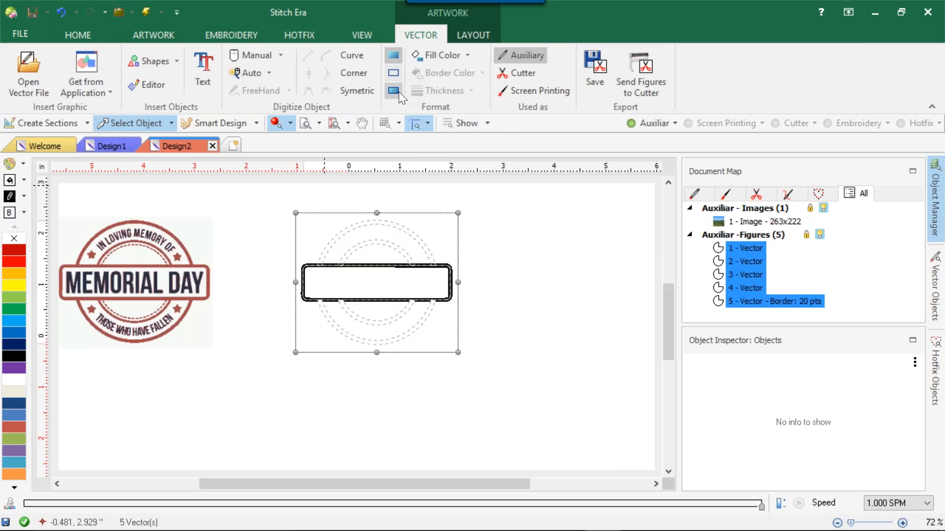
left_click(503, 208)
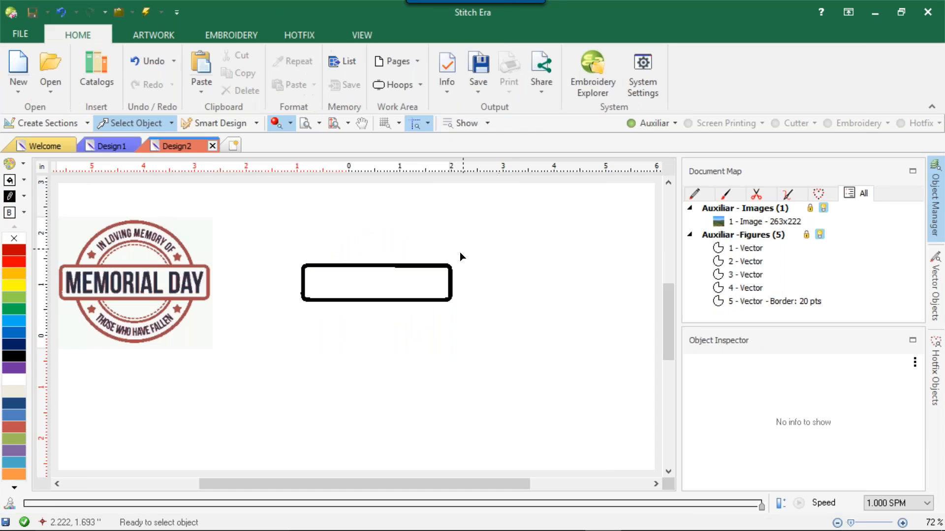
key("ctrl+z")
left_click(465, 240)
Step: Give the banner's rounded rectangle a white fill and a dark red border
left_click(428, 275)
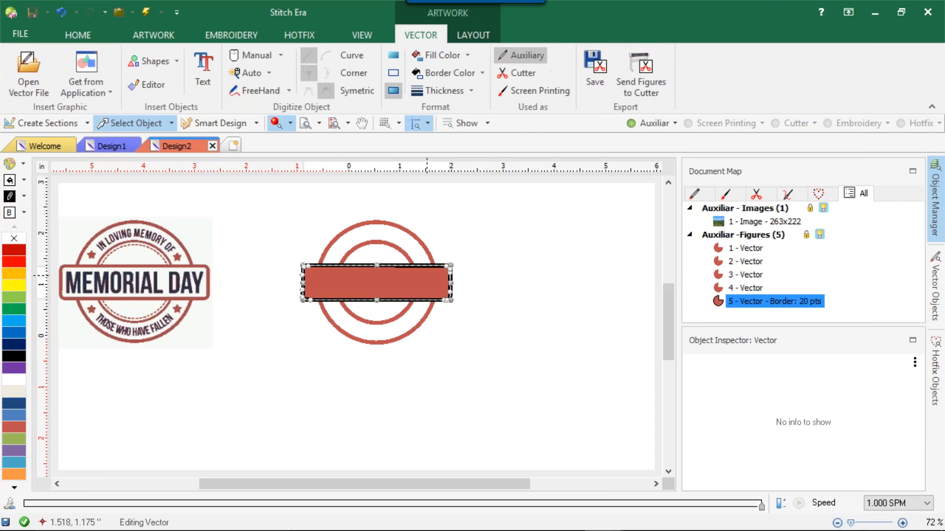
left_click(430, 57)
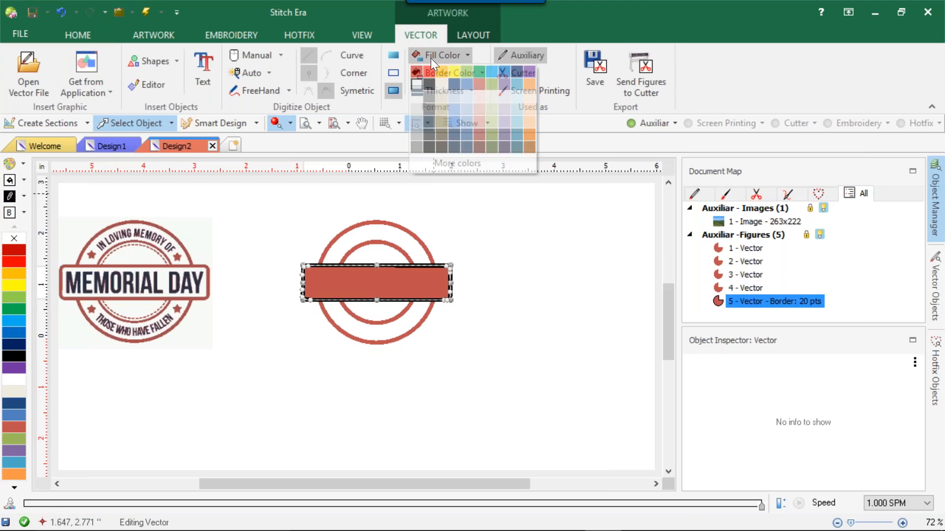
left_click(416, 85)
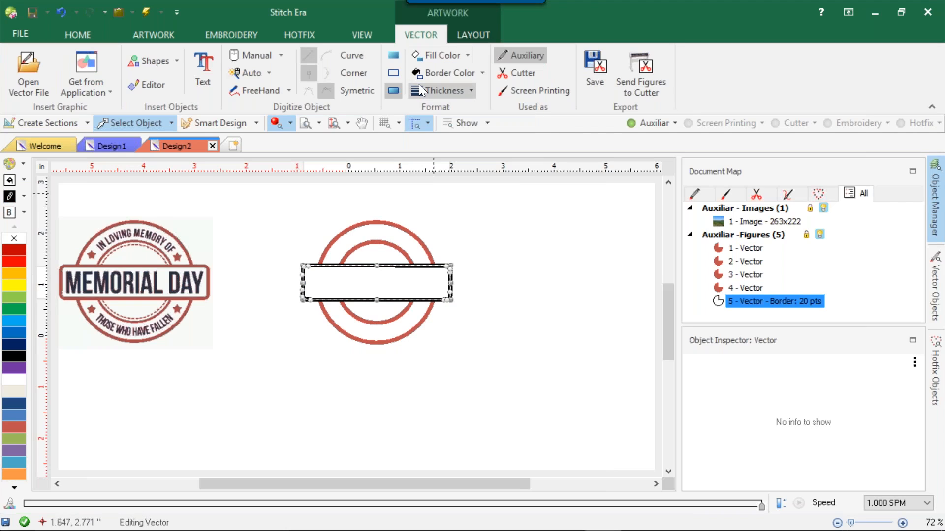
left_click(432, 75)
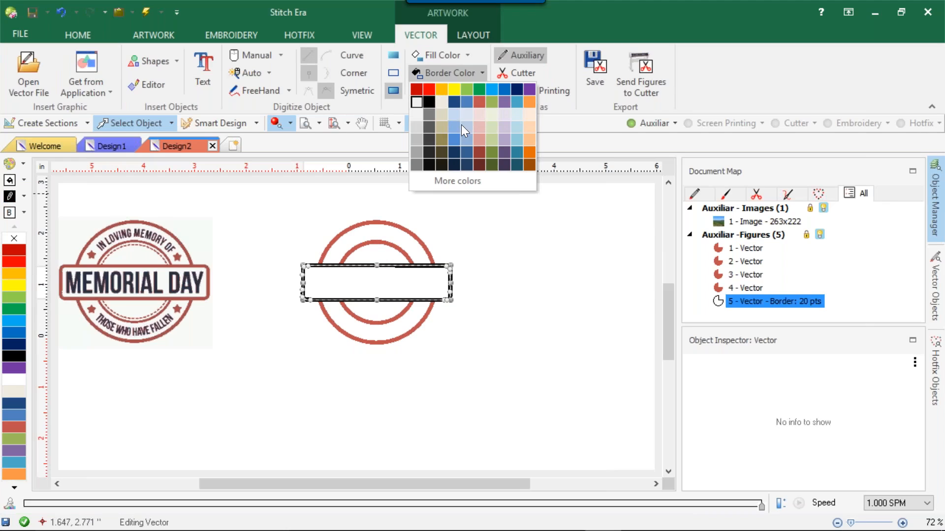
left_click(480, 152)
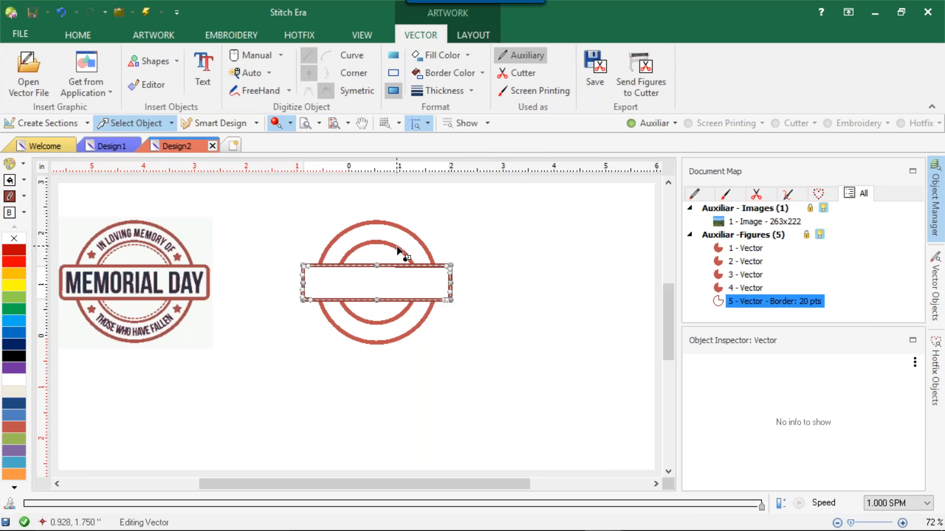
Step: Fill the upper arc of the outer ring with dark red
left_click(403, 232)
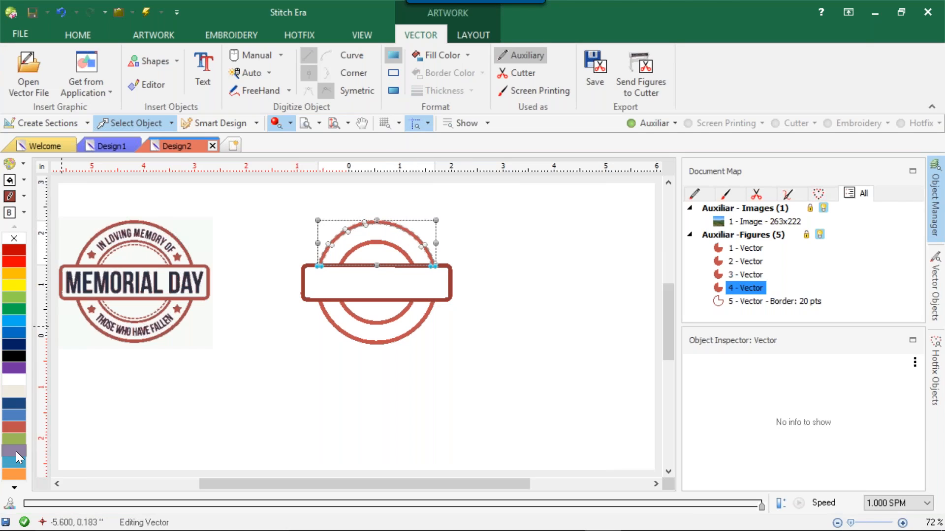
left_click(441, 61)
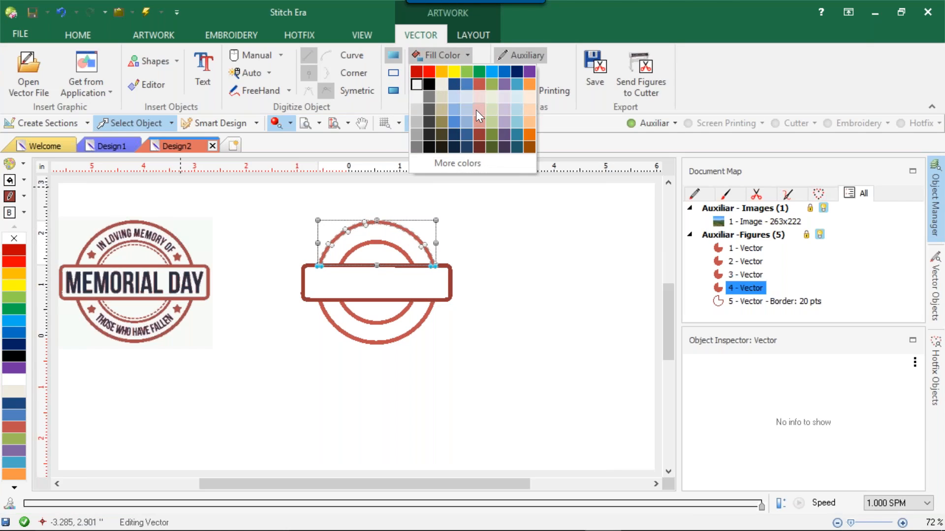
left_click(477, 135)
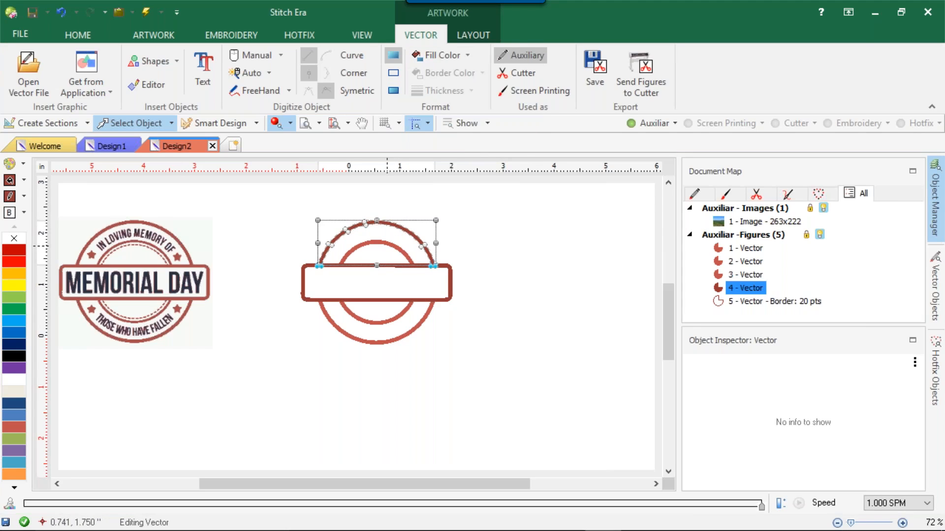
Step: Fill the upper inner arc and both lower ring arcs with the same dark red, then deselect them
left_click(388, 246)
left_click(387, 246)
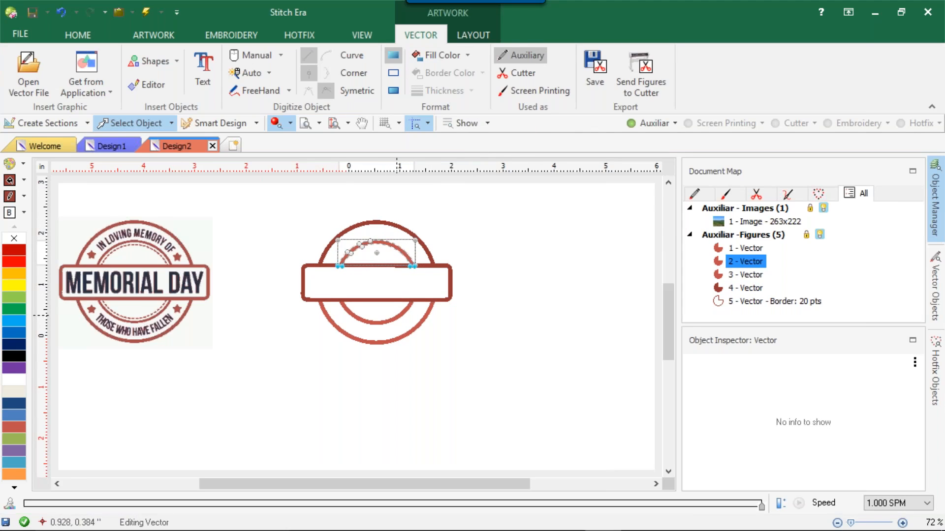
left_click(406, 334, "shift")
left_click(405, 338, "shift")
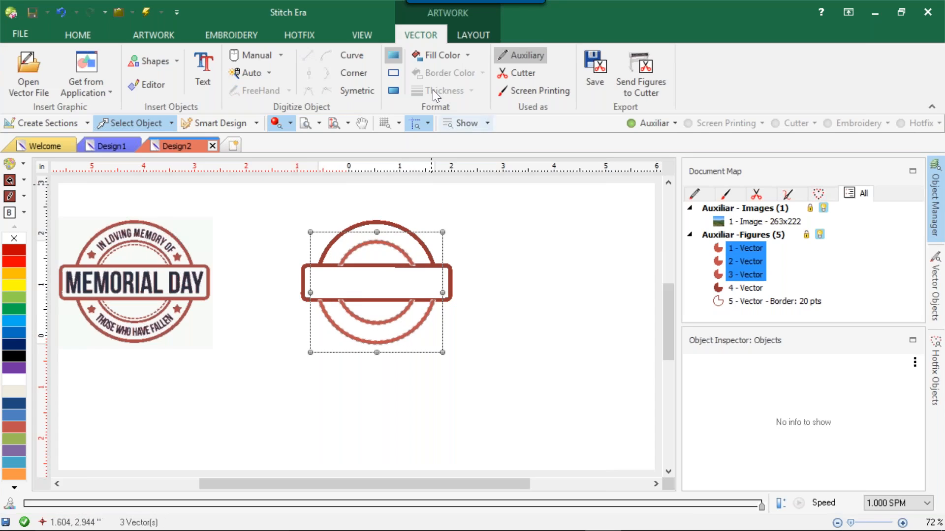
left_click(447, 56)
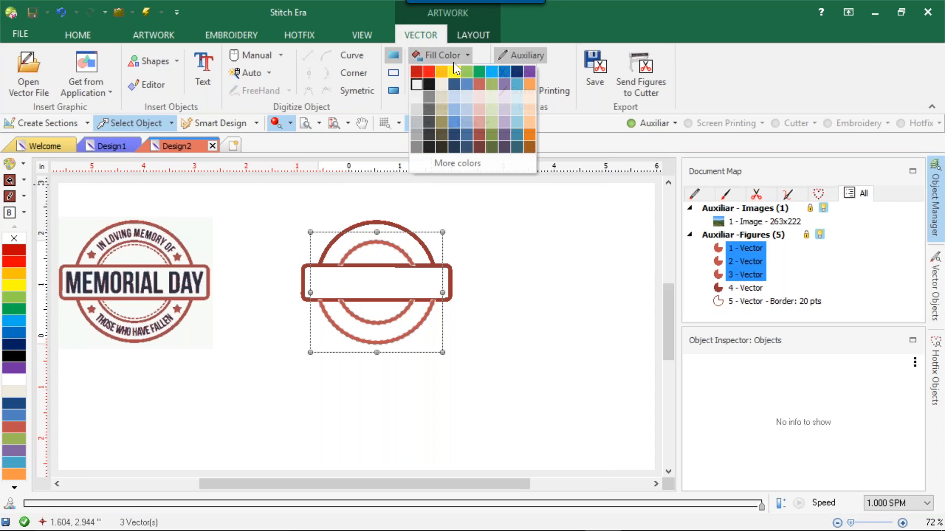
left_click(479, 134)
left_click(504, 225)
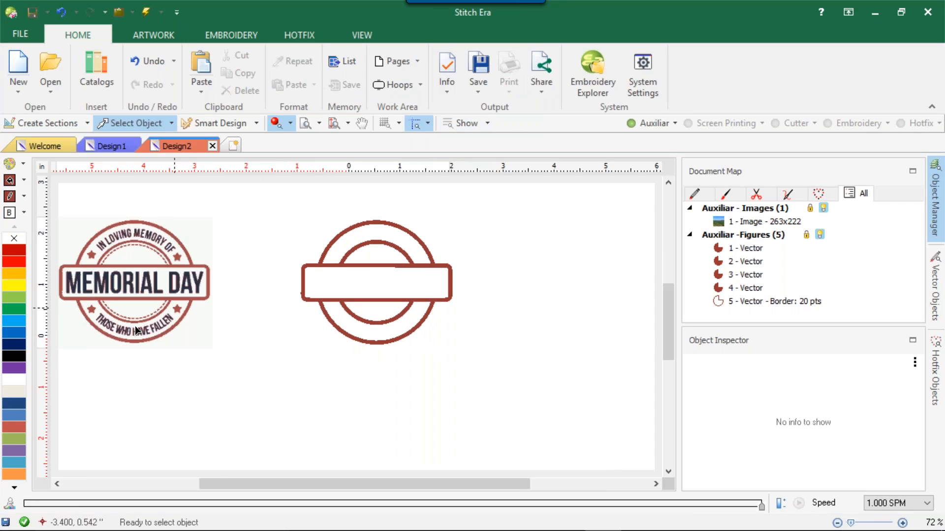
Step: Convert the four ring arcs into Zig-Zag turning-area embroidery sections with Smart Design, leaving out the banner rectangle
scroll(202, 300, "up", 3)
scroll(619, 213, "down", 4)
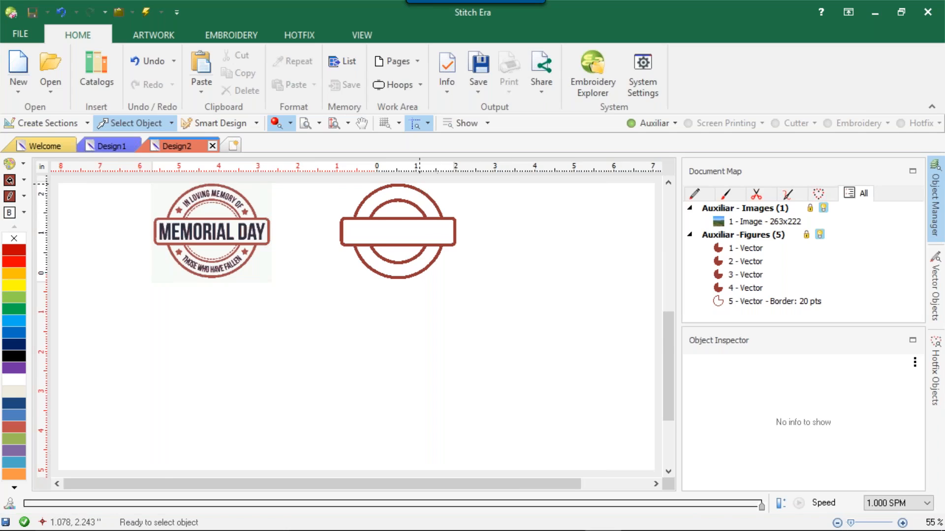
scroll(448, 205, "down", 1)
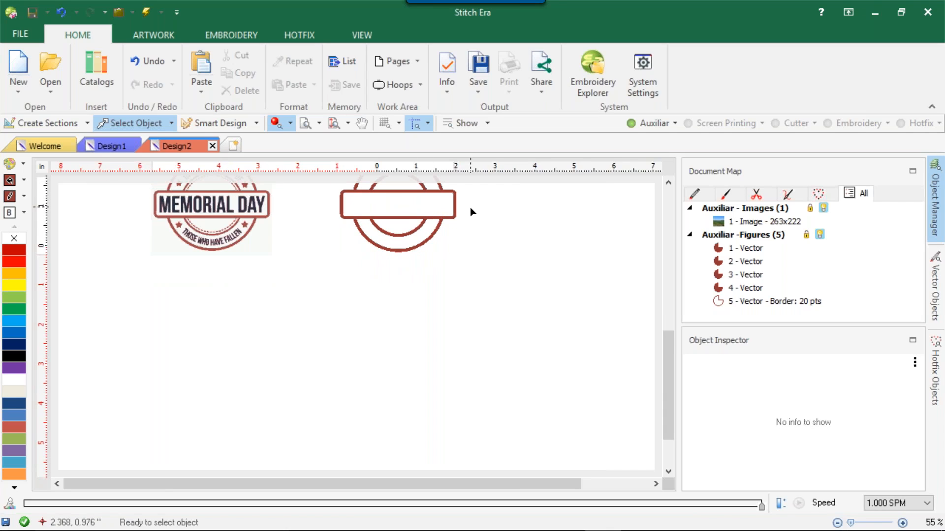
left_click_drag(666, 359, 665, 297)
scroll(350, 224, "up", 1)
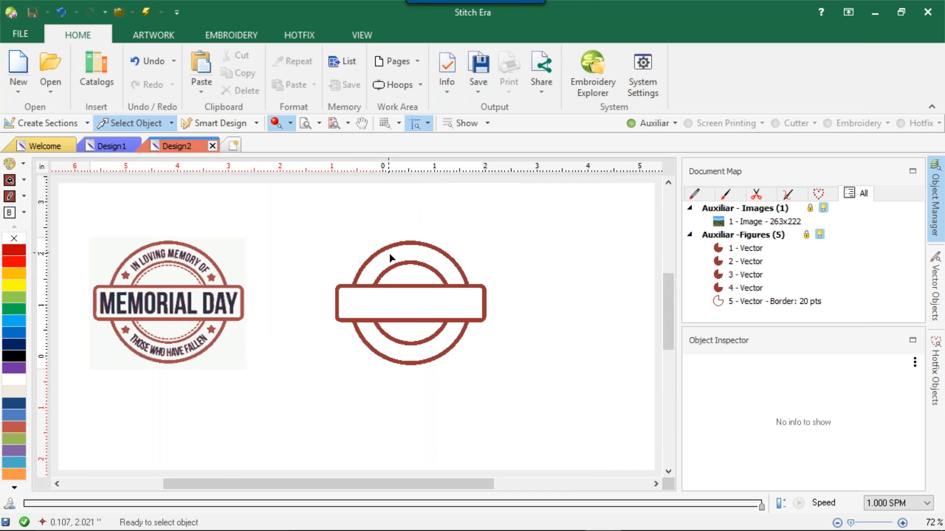
scroll(389, 257, "up", 1)
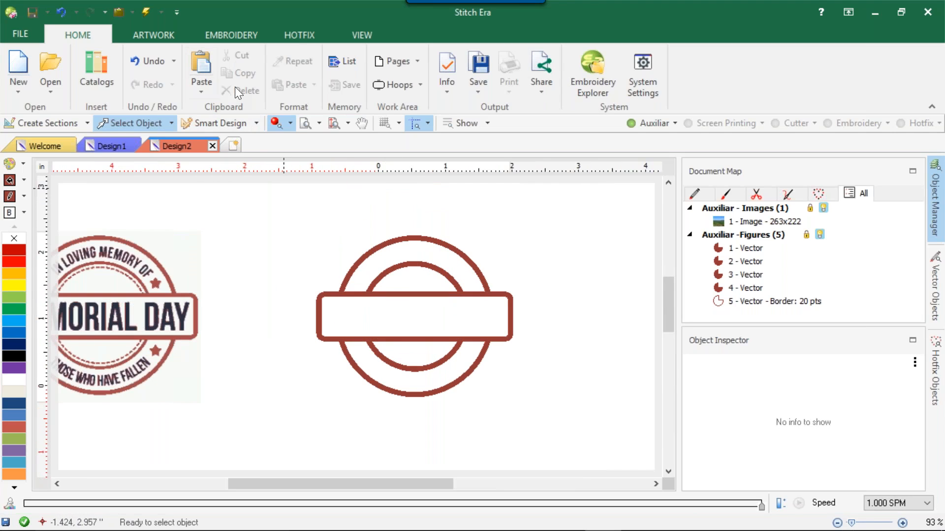
left_click(426, 238)
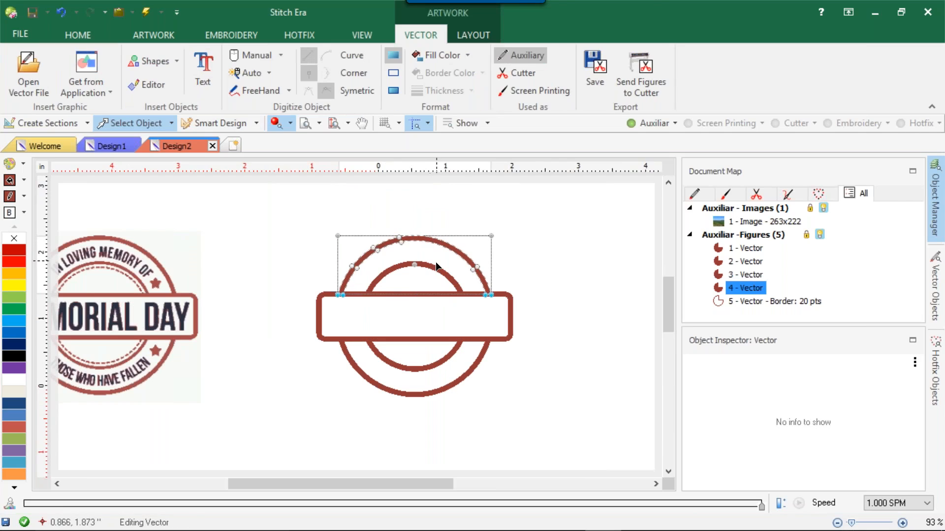
left_click(428, 268, "shift")
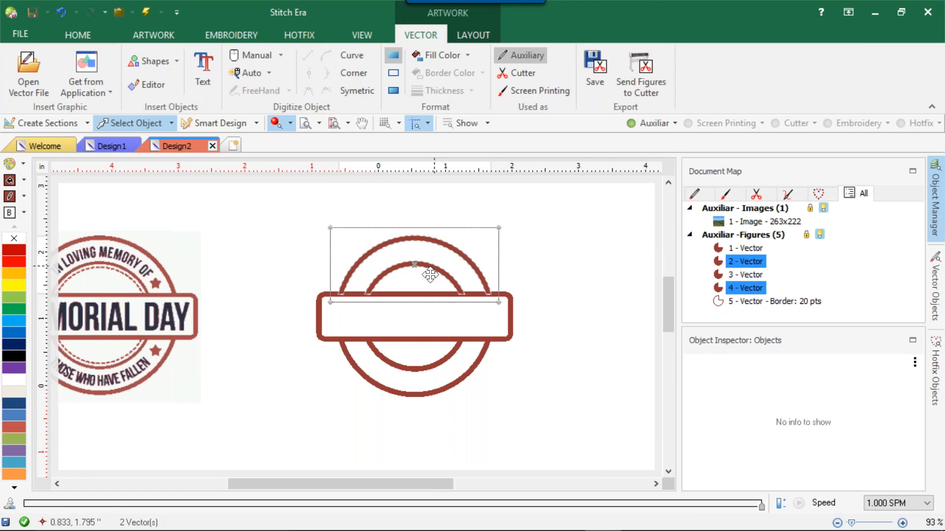
left_click(425, 368, "shift")
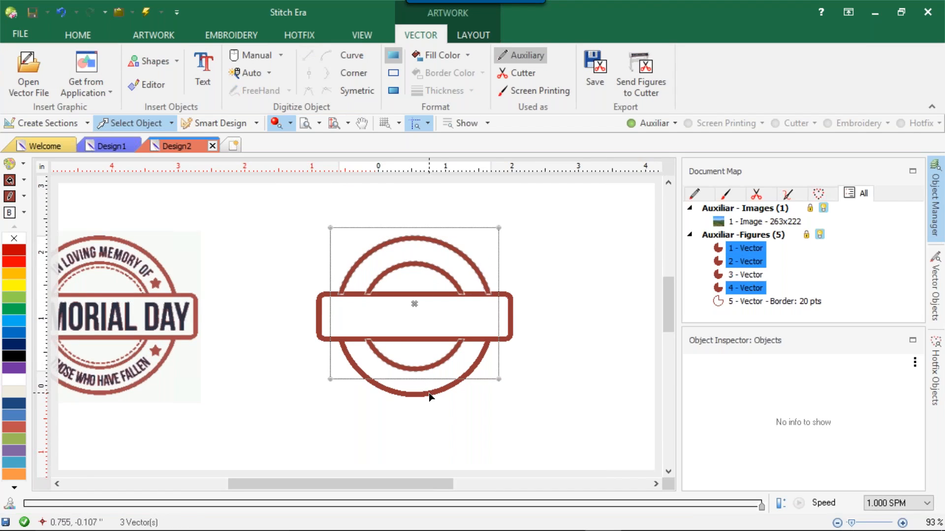
left_click(429, 391, "shift")
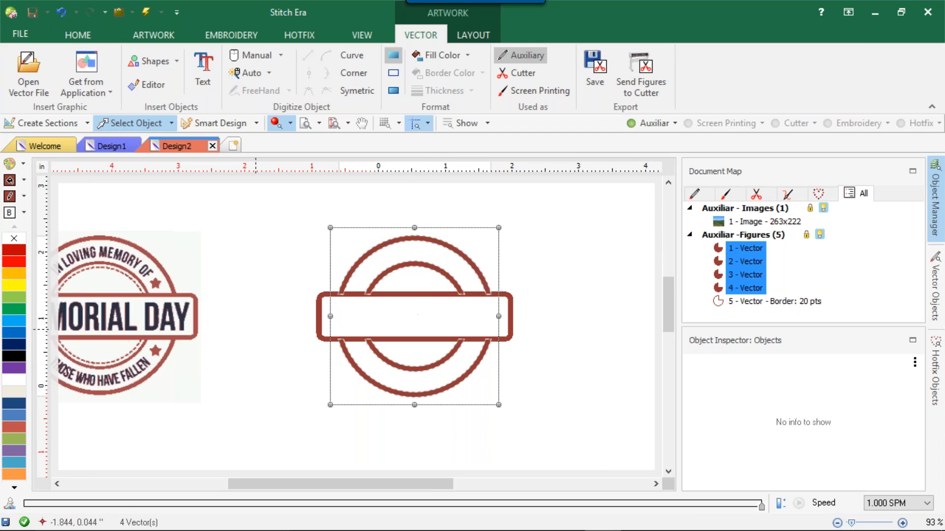
left_click(217, 124)
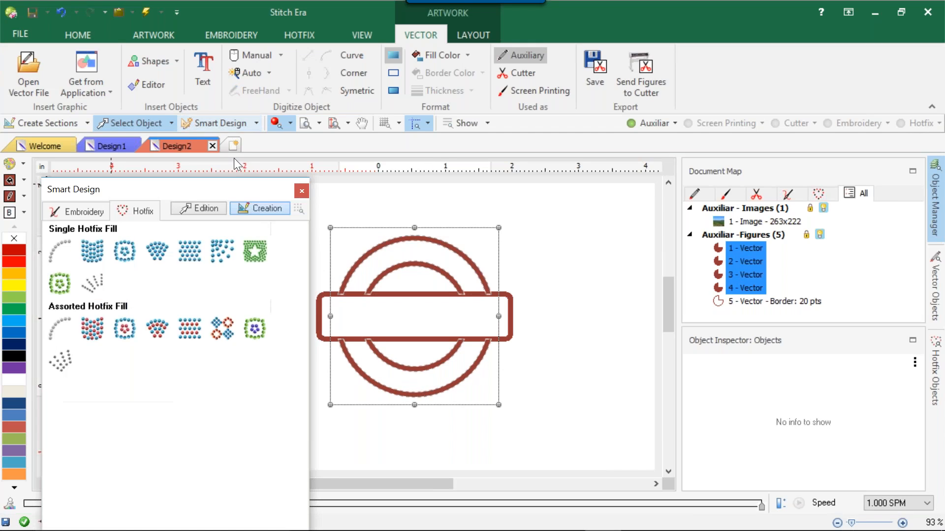
left_click(104, 213)
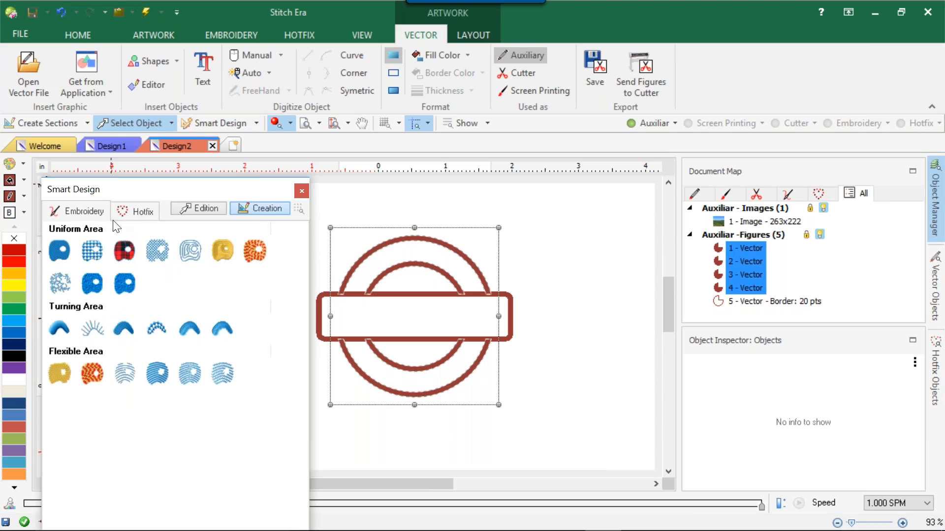
left_click(58, 326)
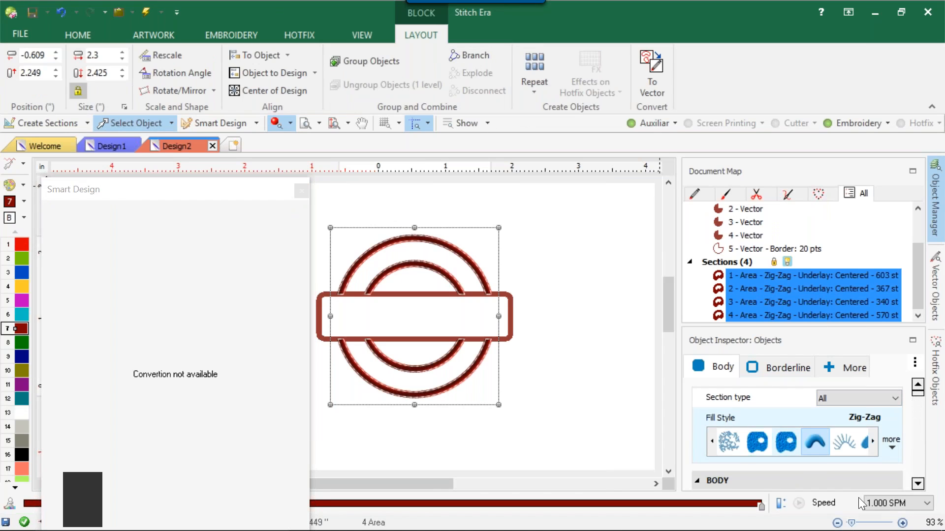
Step: Examine the density, zig-zag type, stitch effects and underlay settings of the four arc sections
left_click(917, 484)
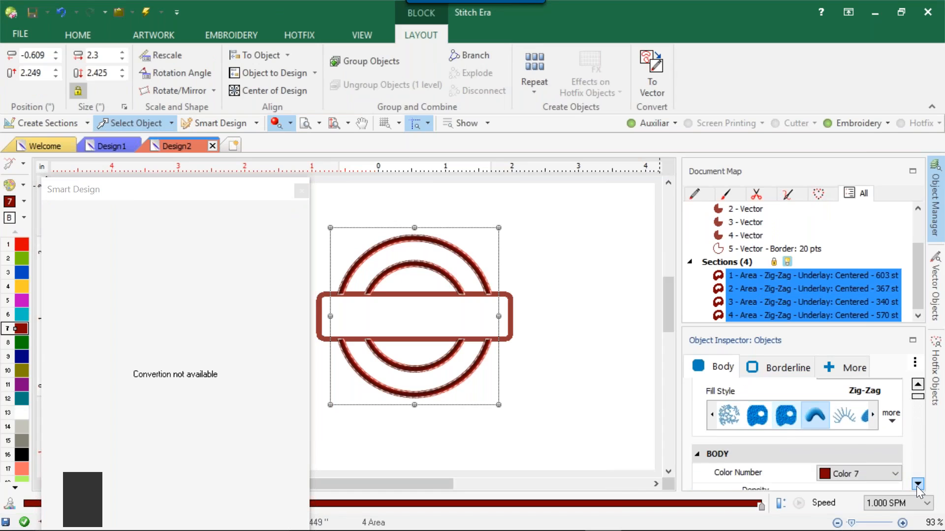
left_click(917, 484)
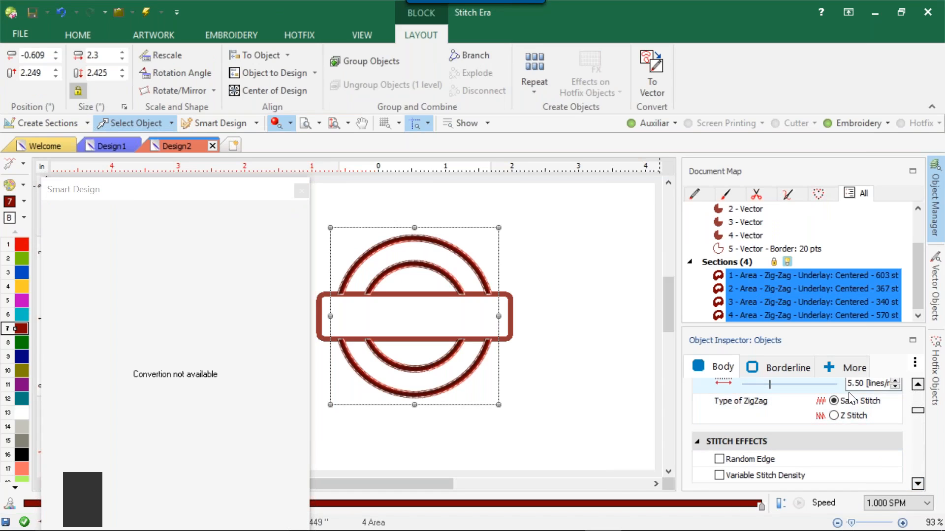
mouse_move(851, 383)
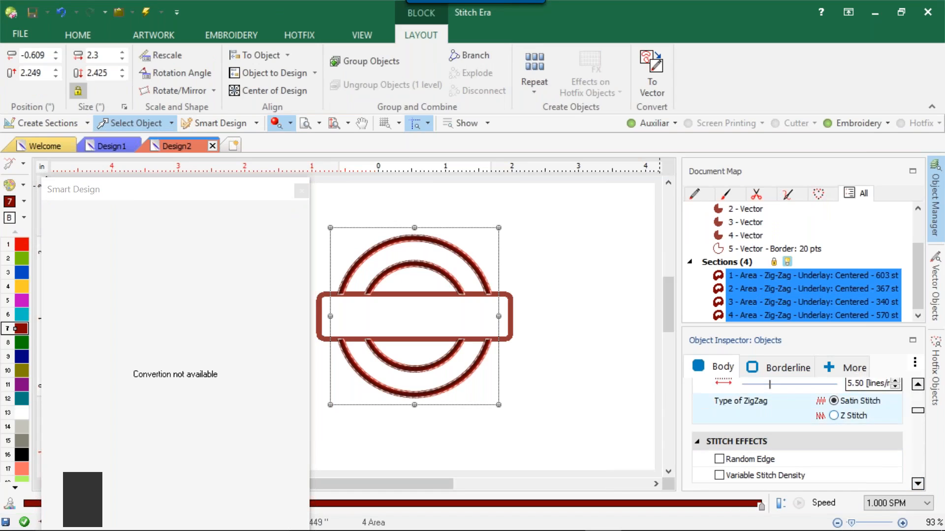
left_click(919, 486)
left_click(919, 485)
left_click(918, 485)
left_click(918, 485)
left_click(919, 485)
left_click(918, 486)
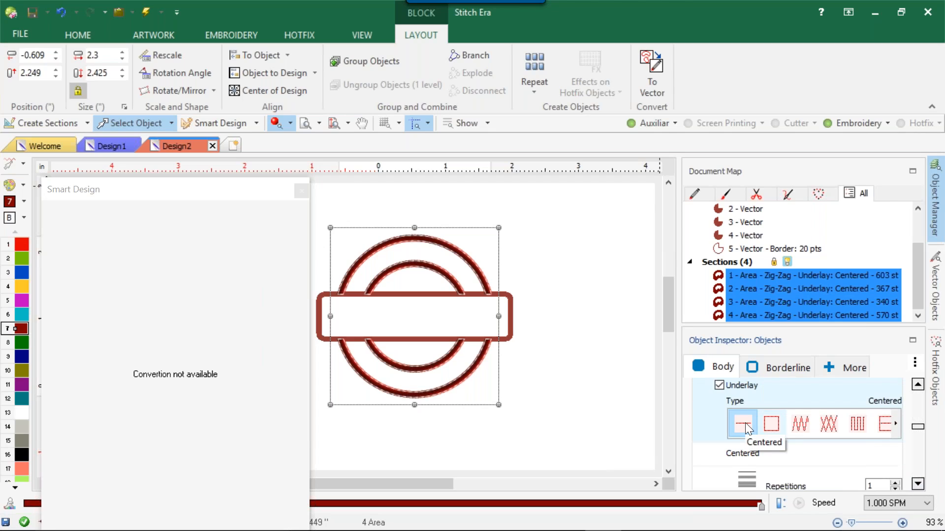
Step: Check the pull compensation settings of the four arc sections and deselect them
left_click(918, 485)
left_click(918, 485)
left_click(918, 486)
left_click(918, 486)
left_click(918, 485)
left_click(918, 485)
left_click(918, 485)
left_click(918, 484)
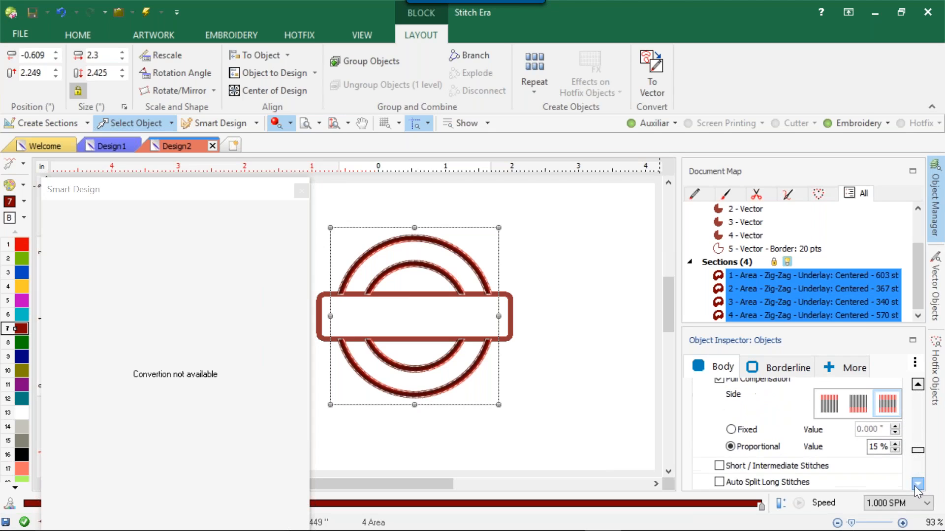
left_click(872, 447)
left_click(617, 376)
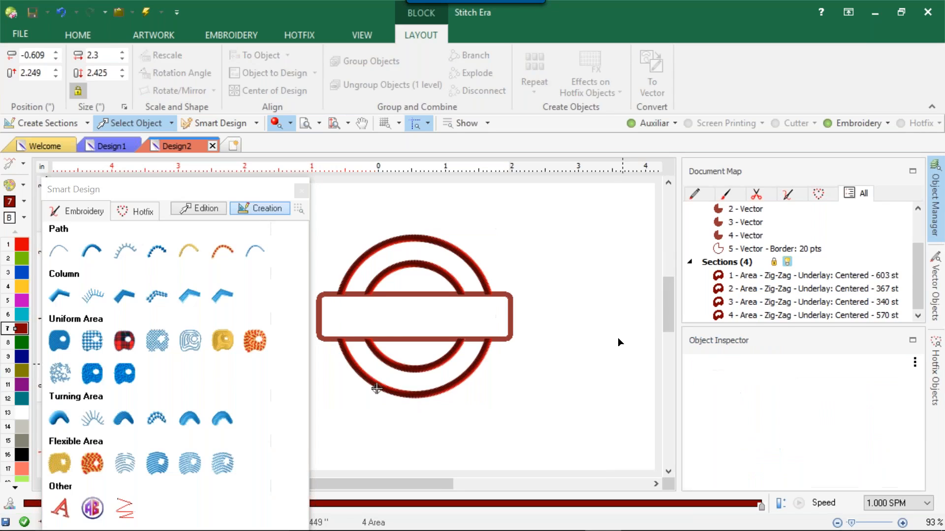
scroll(463, 281, "up", 3)
scroll(475, 290, "down", 3)
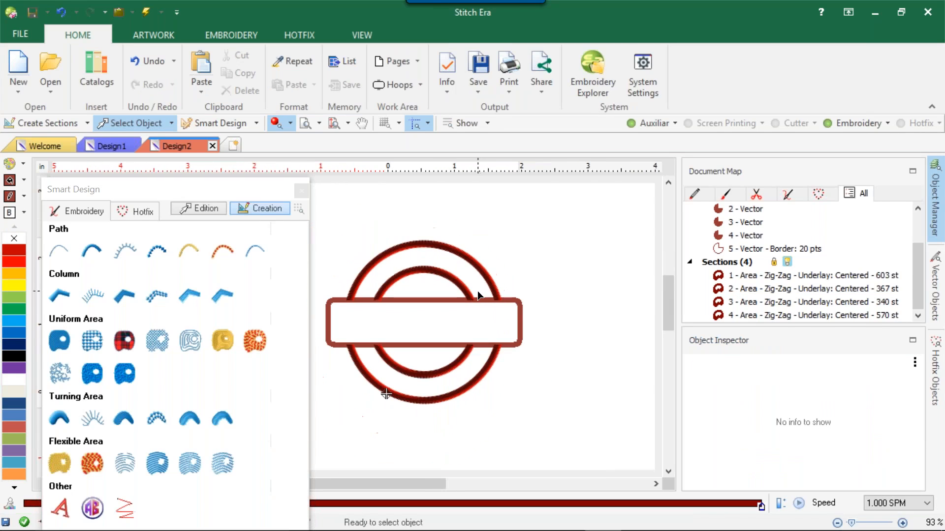
Step: Try to convert the banner rectangle into a Zig-Zag turning-area section, and undo the conversion
left_click(452, 318)
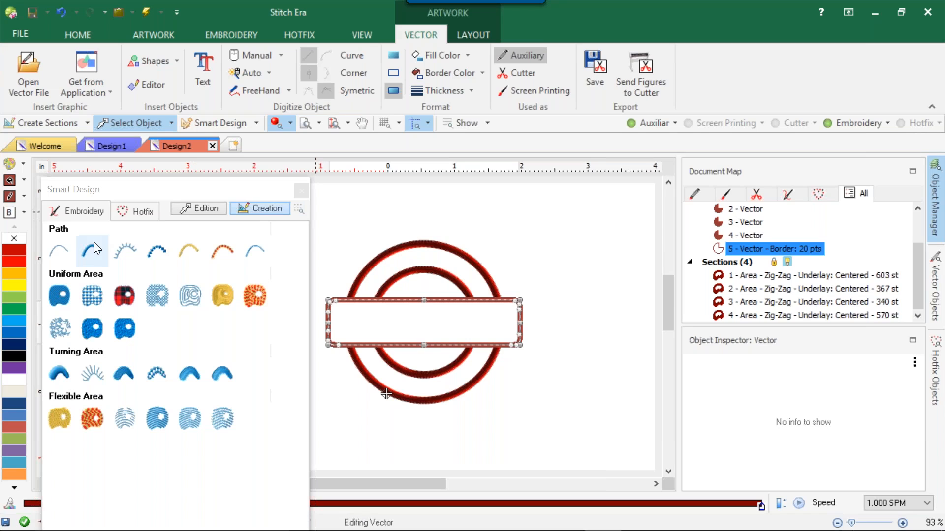
left_click(57, 373)
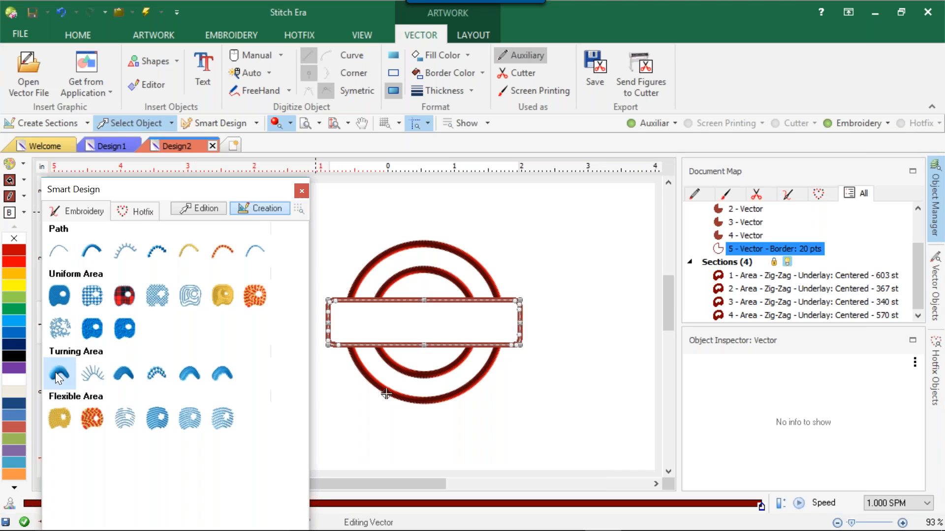
left_click(387, 393)
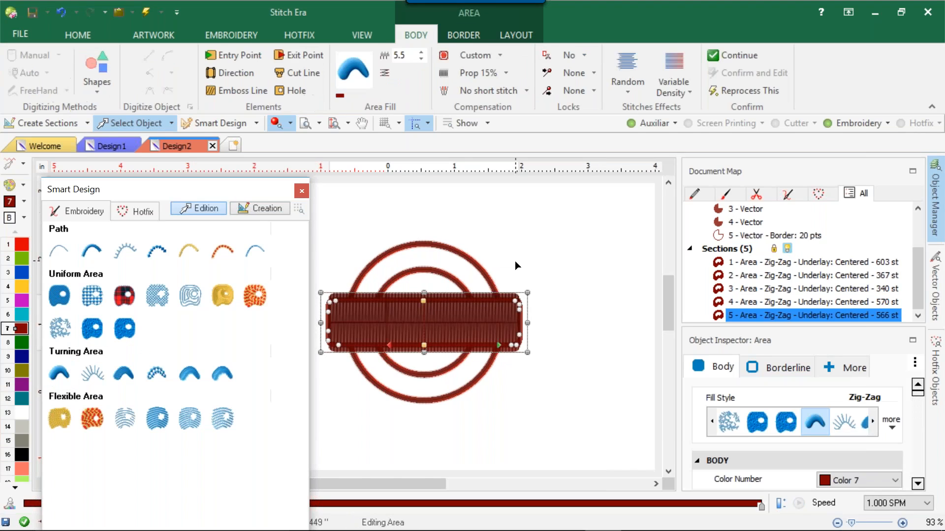
key("ctrl+z")
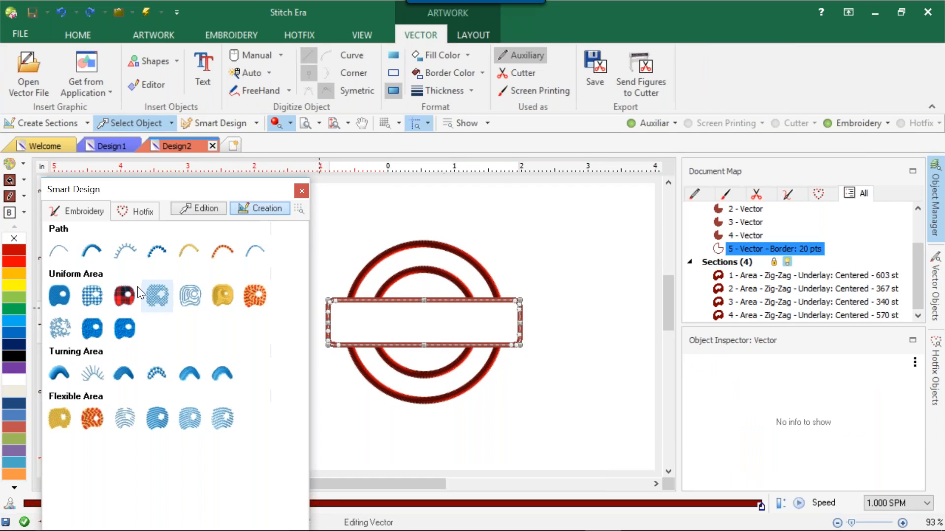
Step: Convert the banner rectangle's outline into a Zig-Zag path section and switch its pull compensation to proportional
left_click(88, 251)
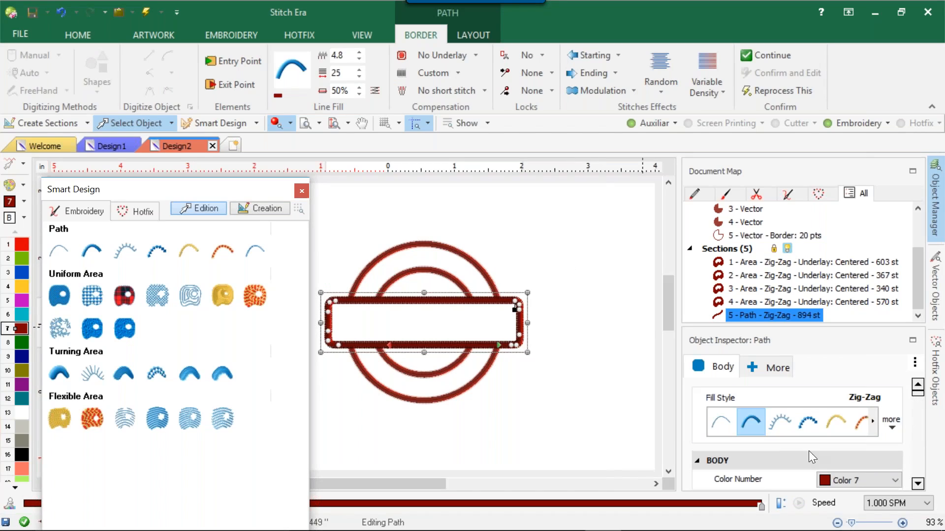
scroll(810, 448, "down", 5)
scroll(813, 432, "down", 6)
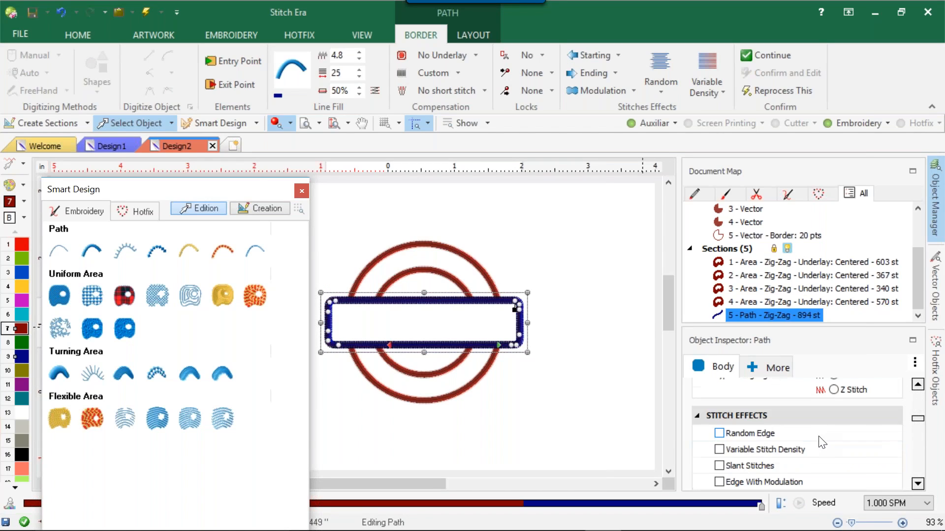
scroll(818, 439, "down", 5)
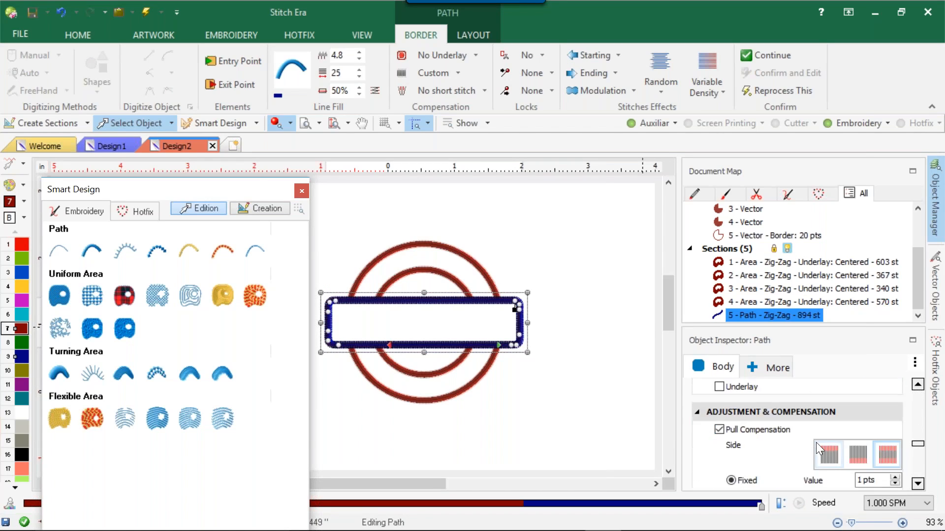
scroll(812, 433, "down", 5)
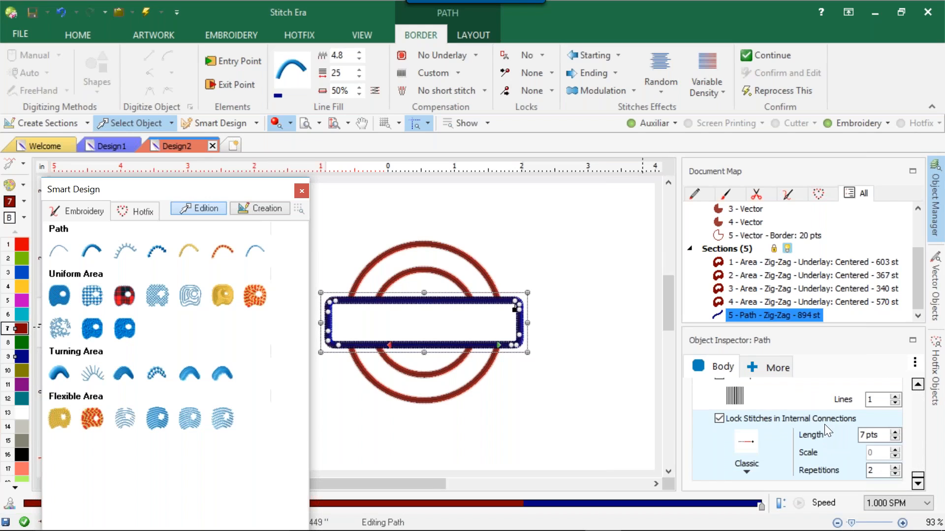
scroll(825, 424, "up", 3)
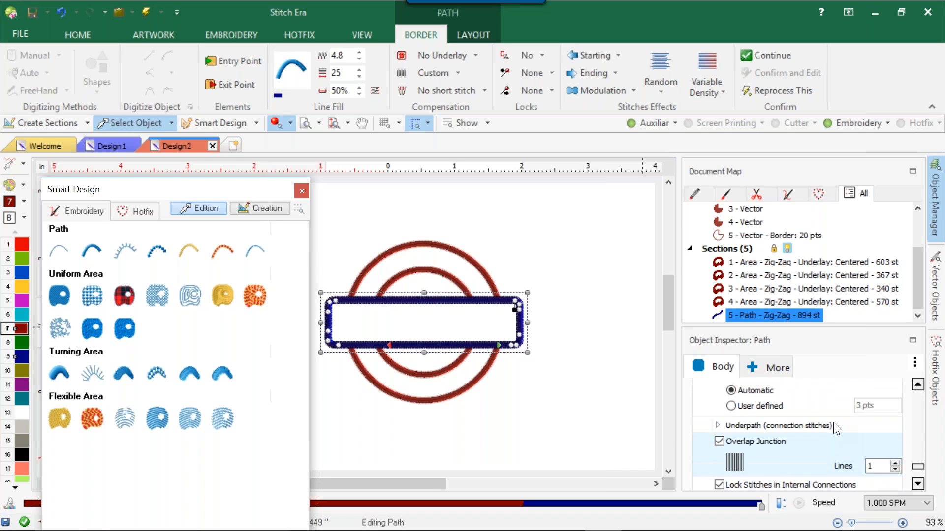
scroll(833, 423, "up", 5)
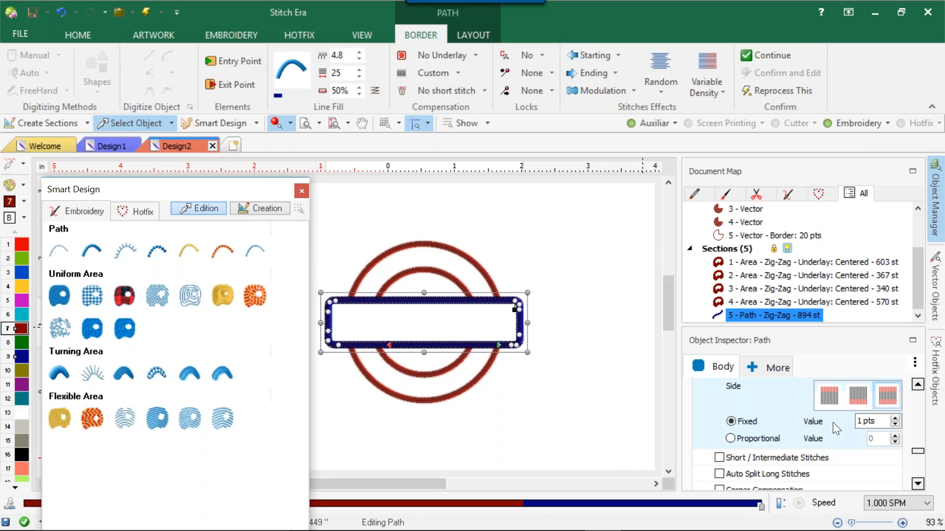
scroll(833, 422, "up", 1)
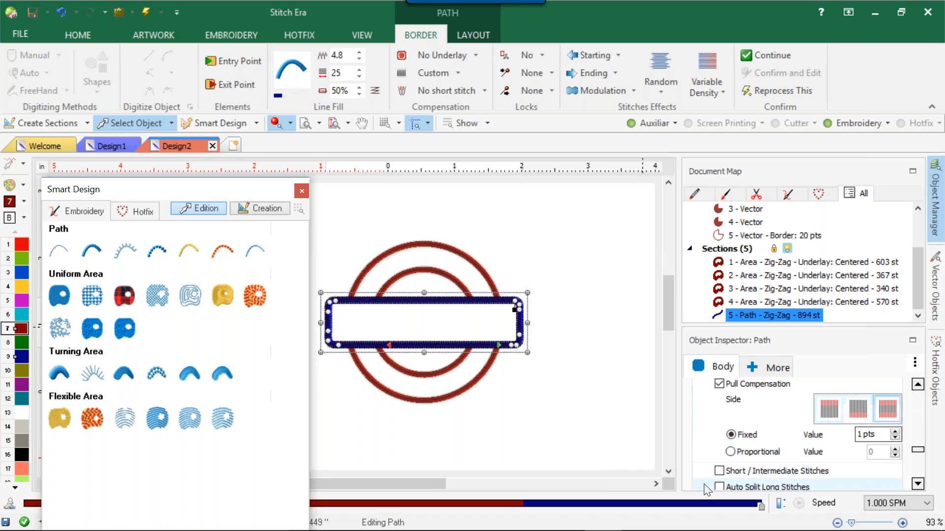
left_click(731, 451)
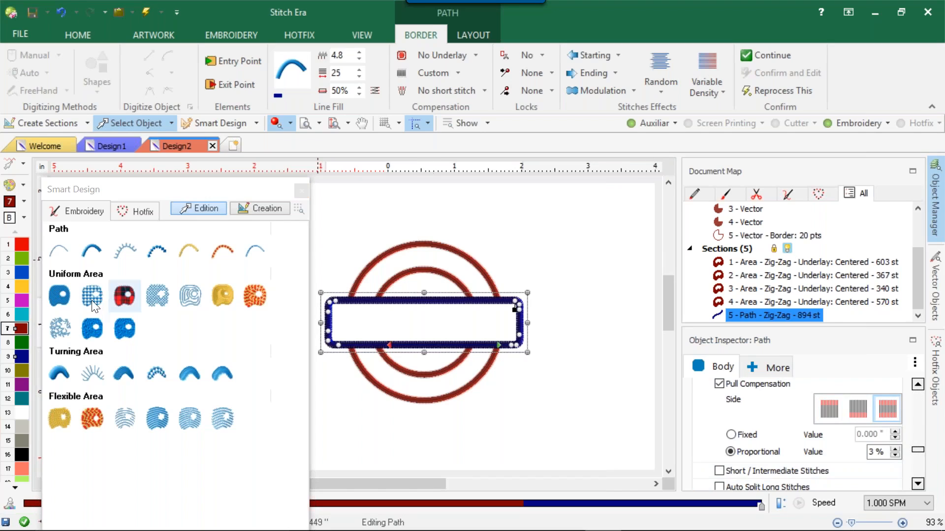
Step: Recolor the banner path dark red, set its stitch density to 5.5 and width to 12, and close Smart Design
left_click(283, 94)
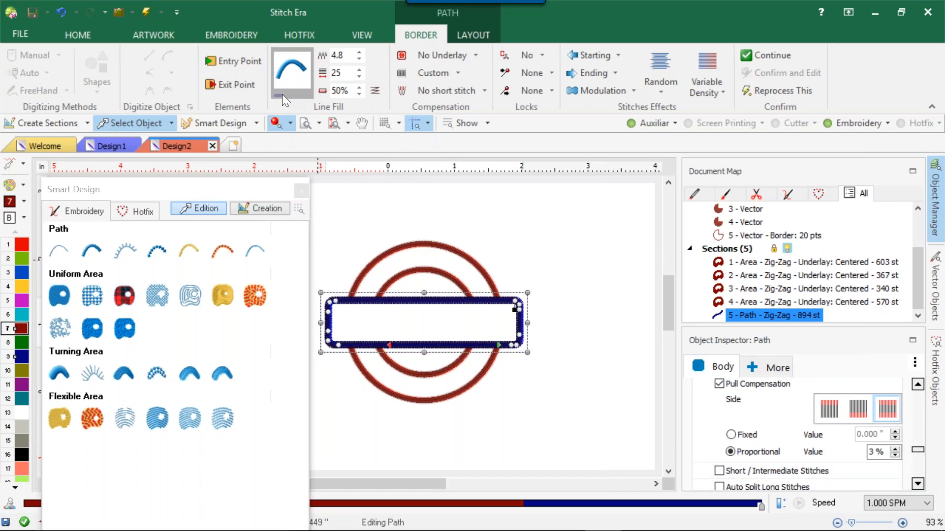
left_click(309, 114)
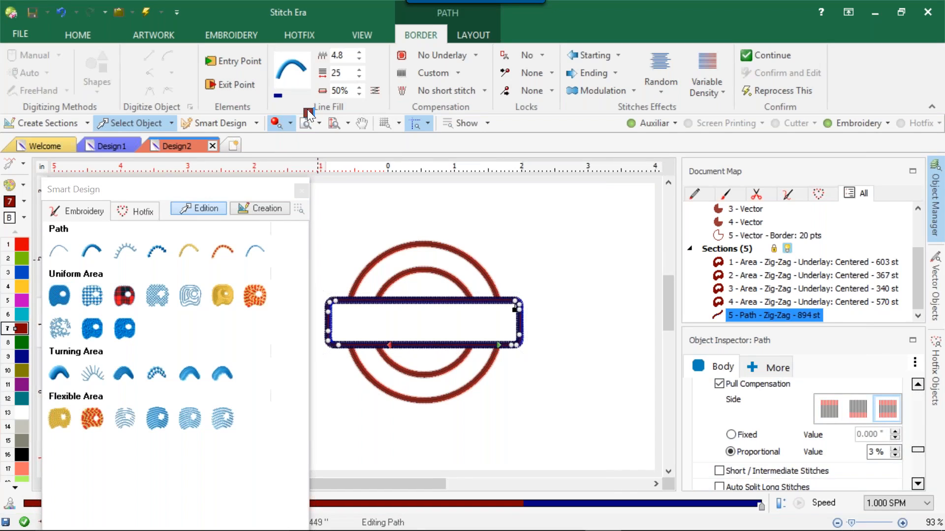
double_click(342, 55)
type("5.5")
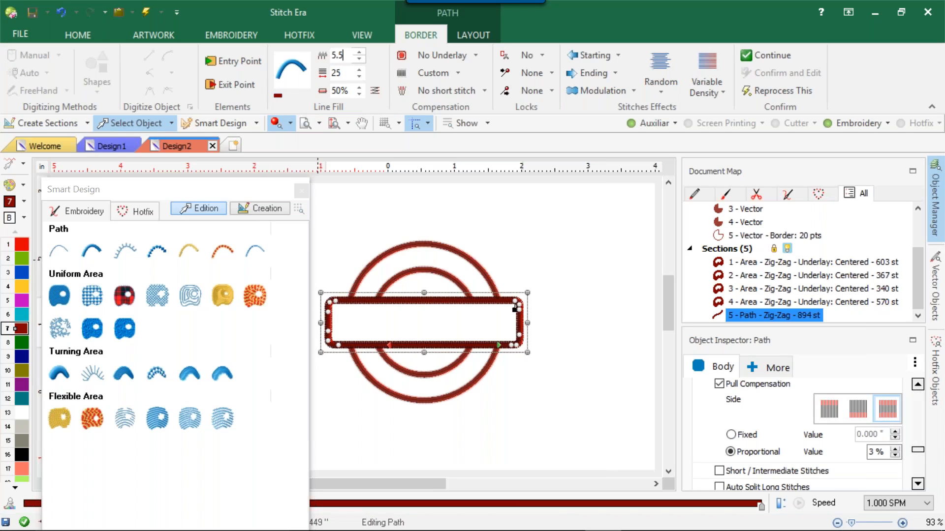
key("Return")
double_click(342, 78)
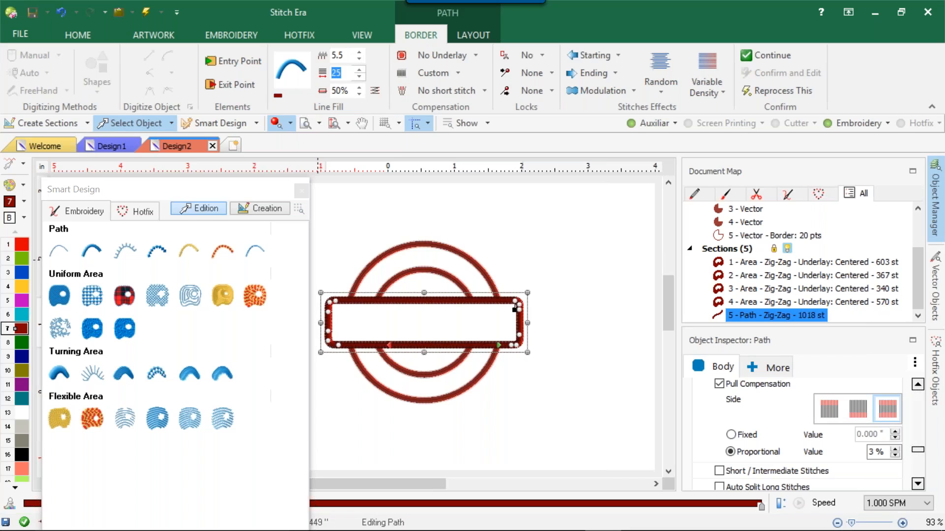
type("12")
key("Return")
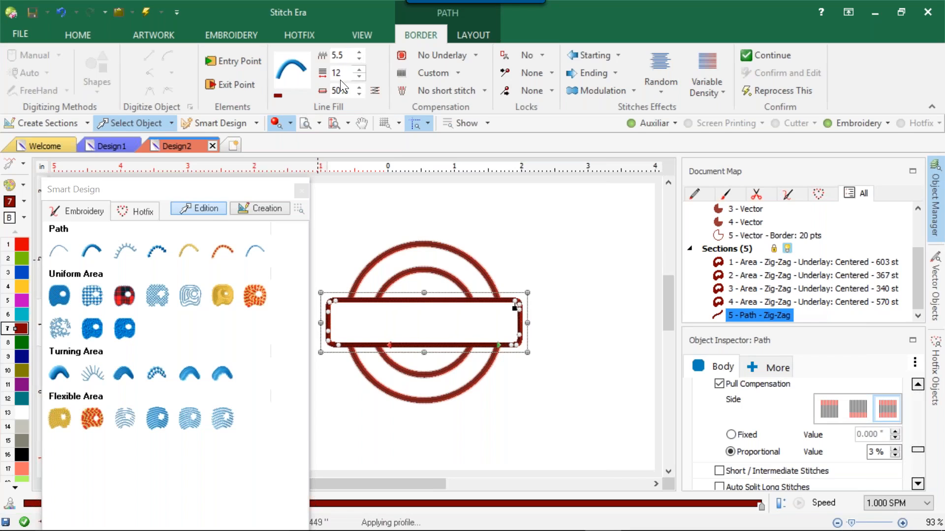
left_click(598, 228)
left_click(305, 191)
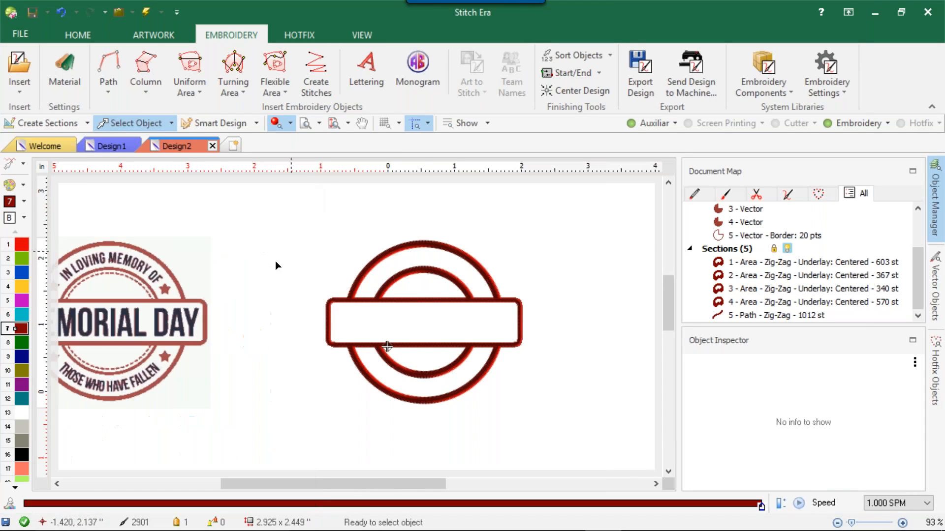
Step: Move the Memorial Day reference image about 1 inch toward the redrawn badge so its full lettering is in view
left_click_drag(178, 320, 243, 323)
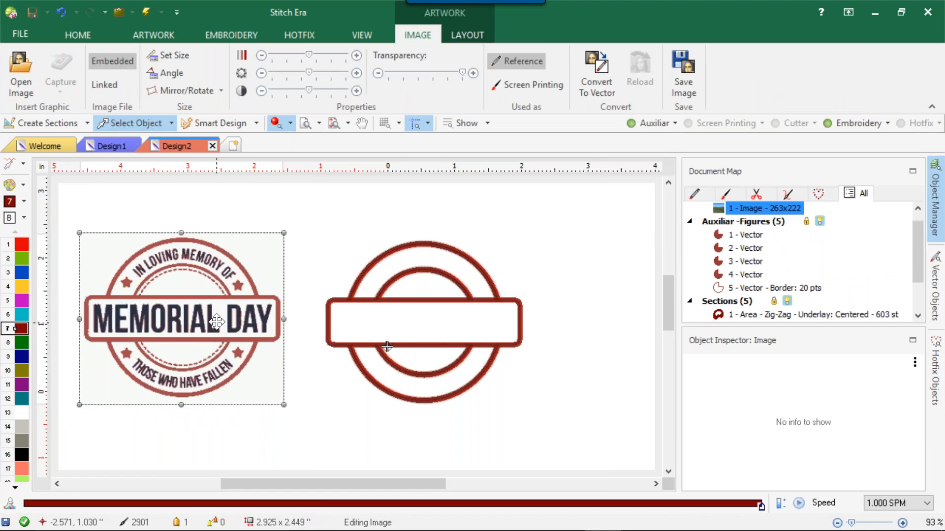
scroll(215, 304, "up", 2)
scroll(224, 313, "up", 1)
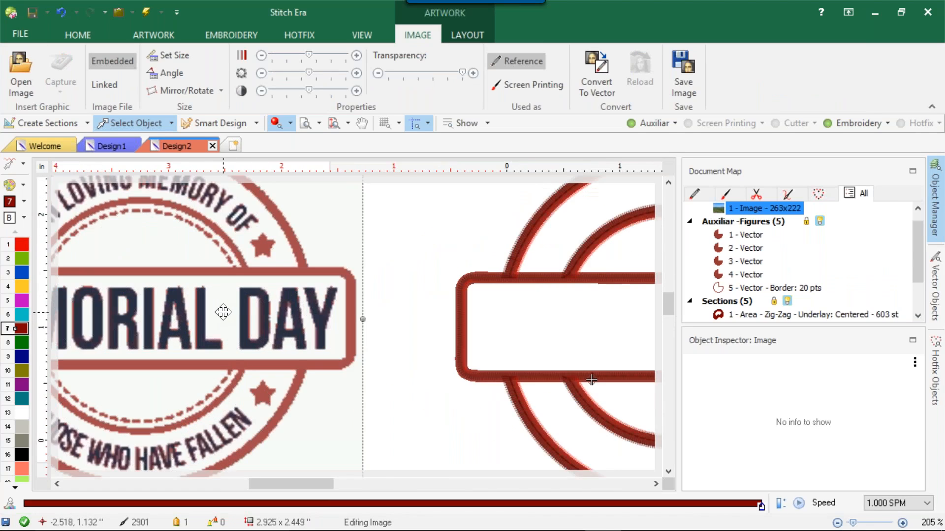
scroll(242, 314, "down", 3)
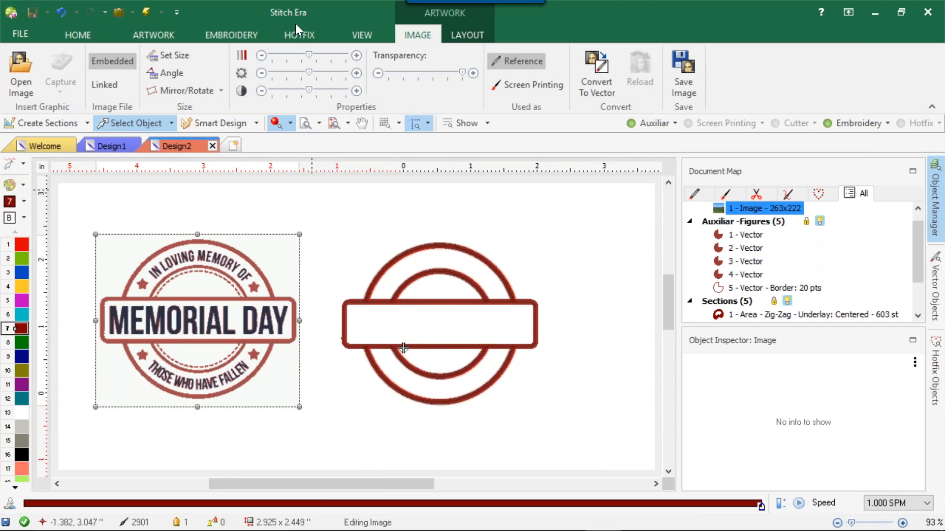
Step: Start an embroidery lettering object using the digitized Futura font
left_click(231, 35)
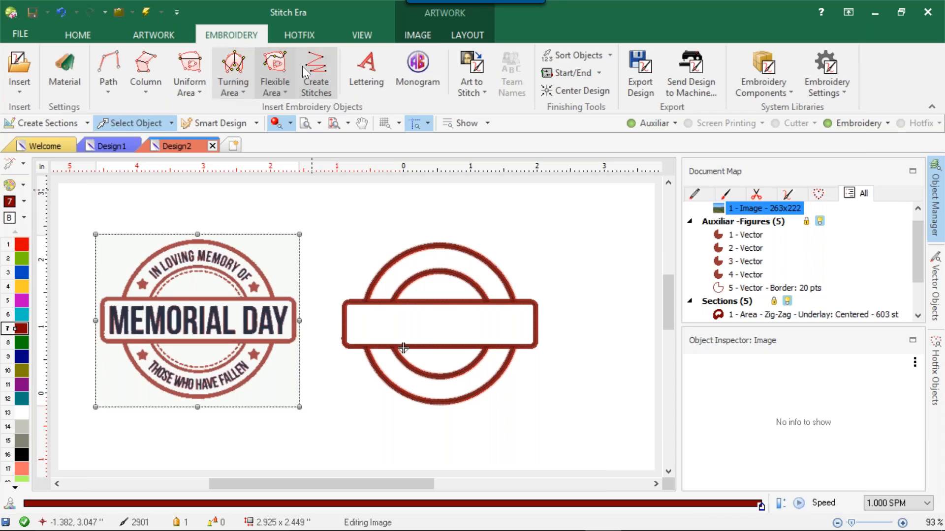
left_click(362, 78)
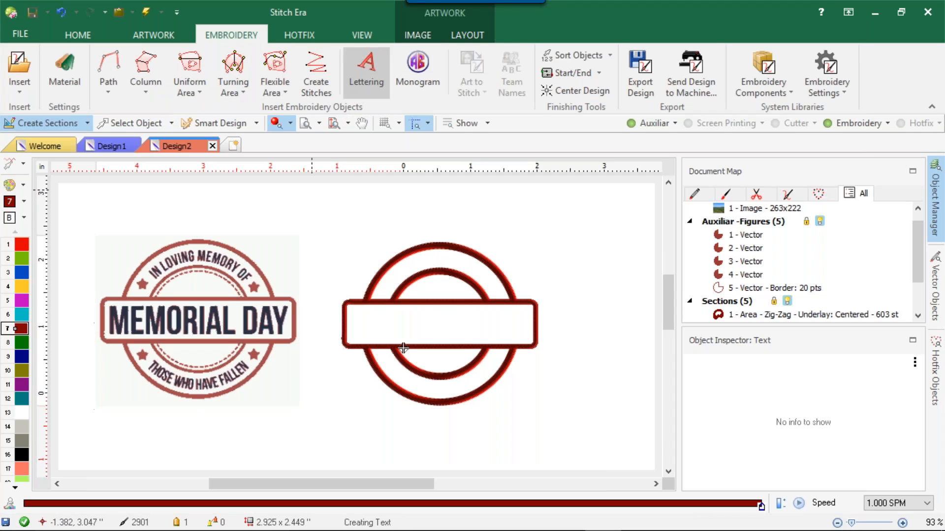
left_click(53, 61)
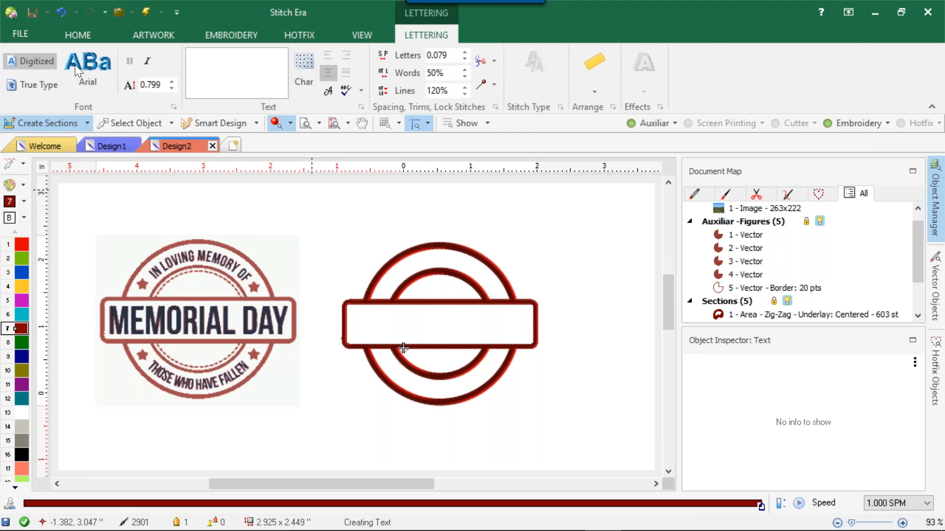
left_click(95, 76)
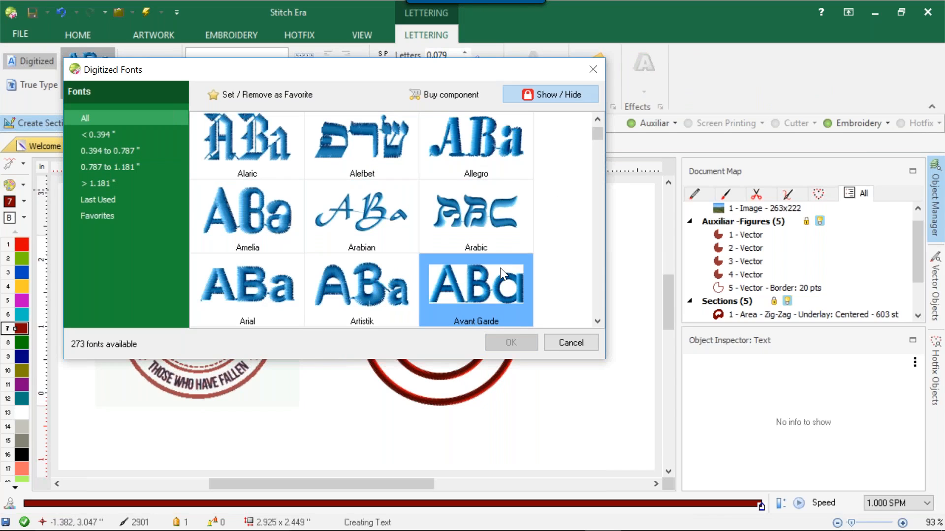
left_click_drag(598, 132, 606, 161)
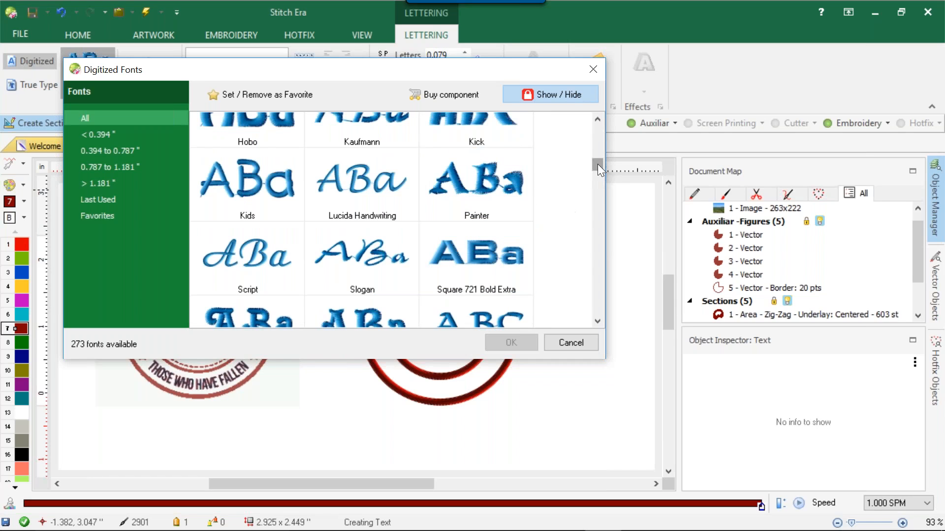
left_click_drag(597, 164, 597, 157)
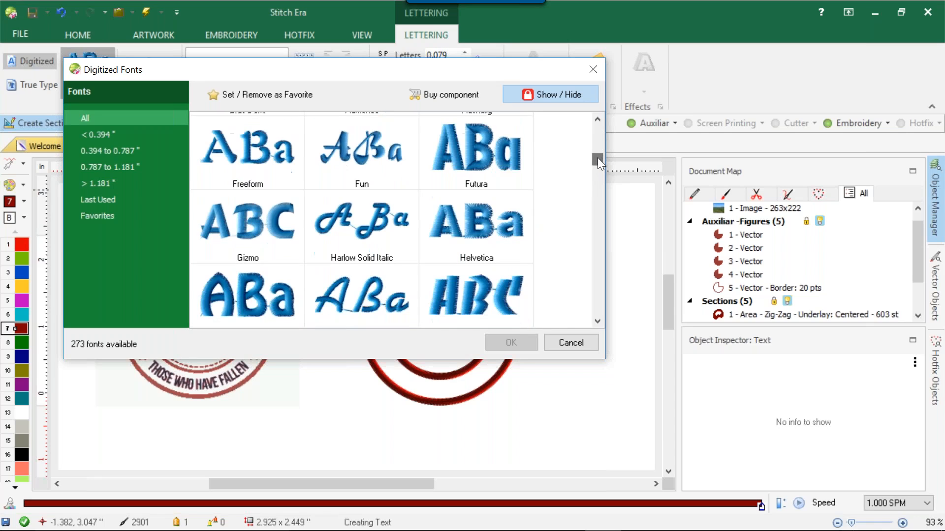
left_click(502, 162)
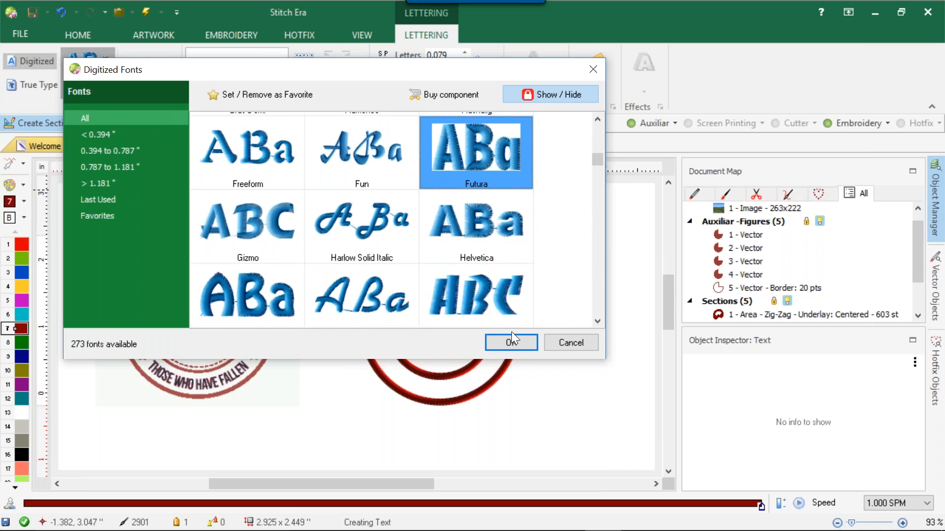
left_click(516, 340)
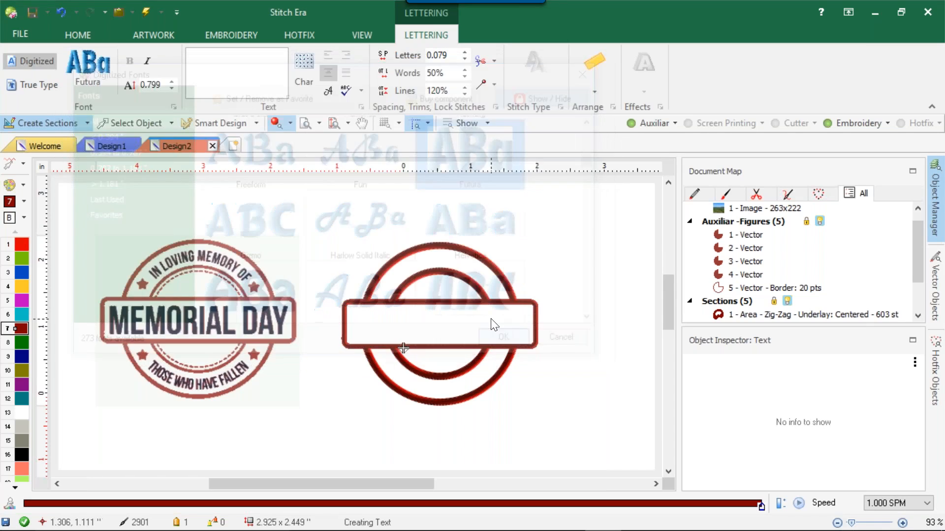
Step: Set the lettering height to 0.5 inch and enter the text MEMORIAL DAY
double_click(159, 84)
type("0.5")
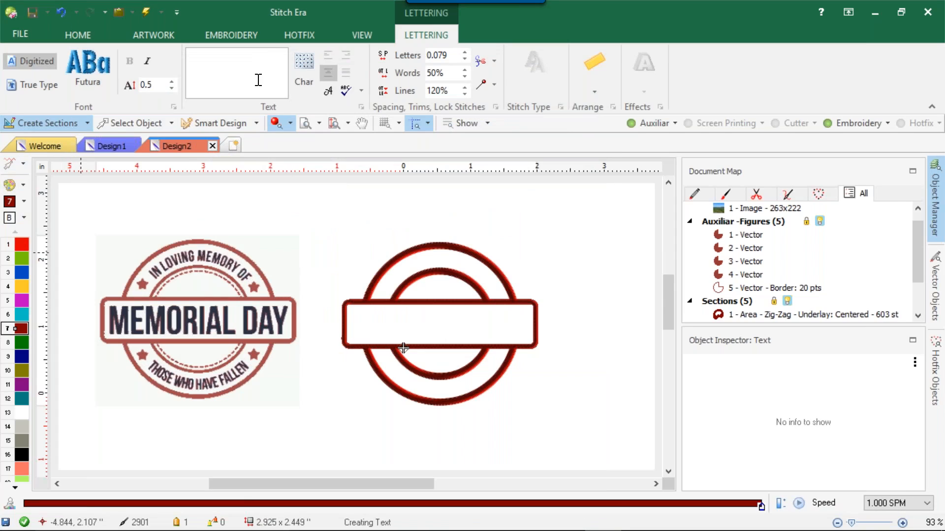
type("MEMORIAL")
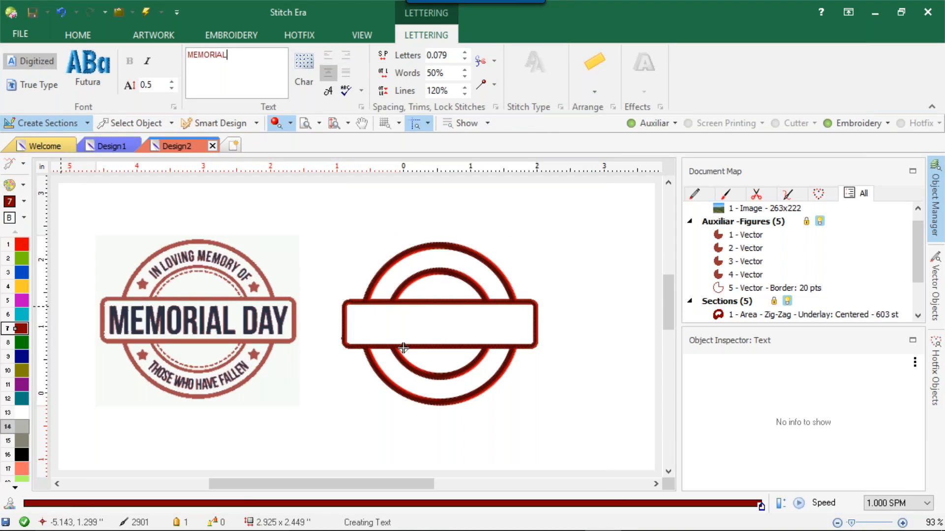
type(" DAY")
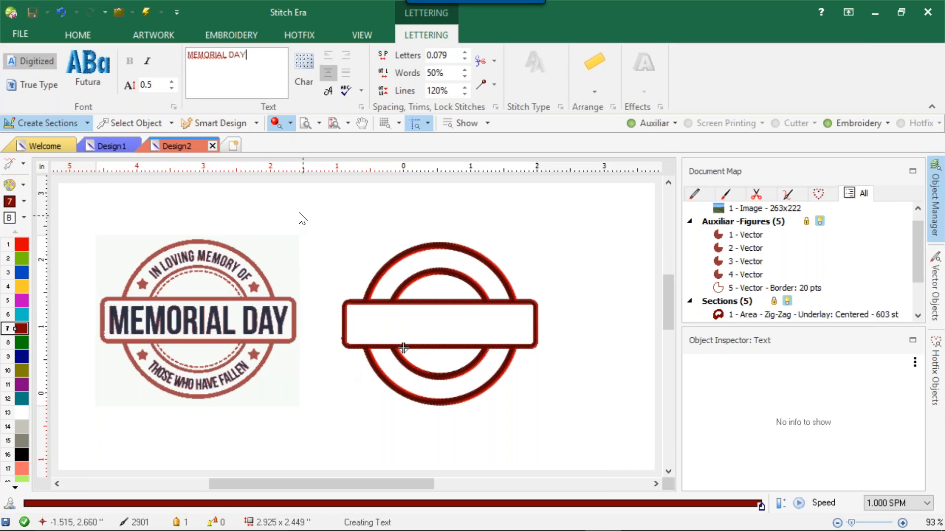
Step: Color the MEMORIAL DAY lettering blue (color 3) and place it in the design near the banner's lower edge
key("ctrl+a")
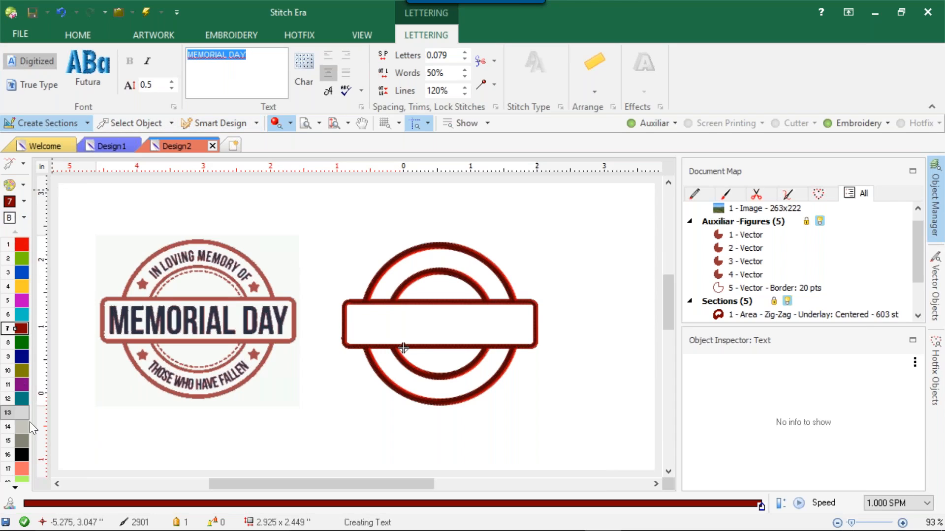
left_click(23, 274)
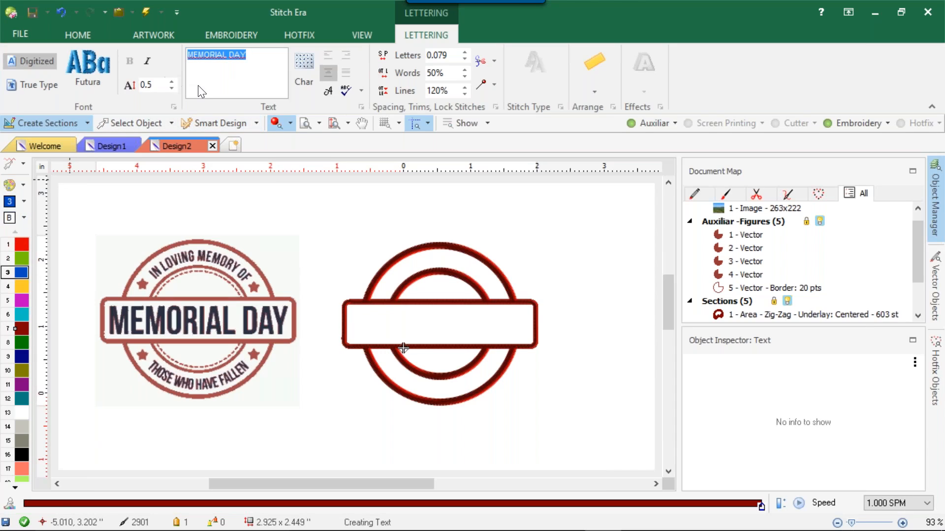
left_click(265, 55)
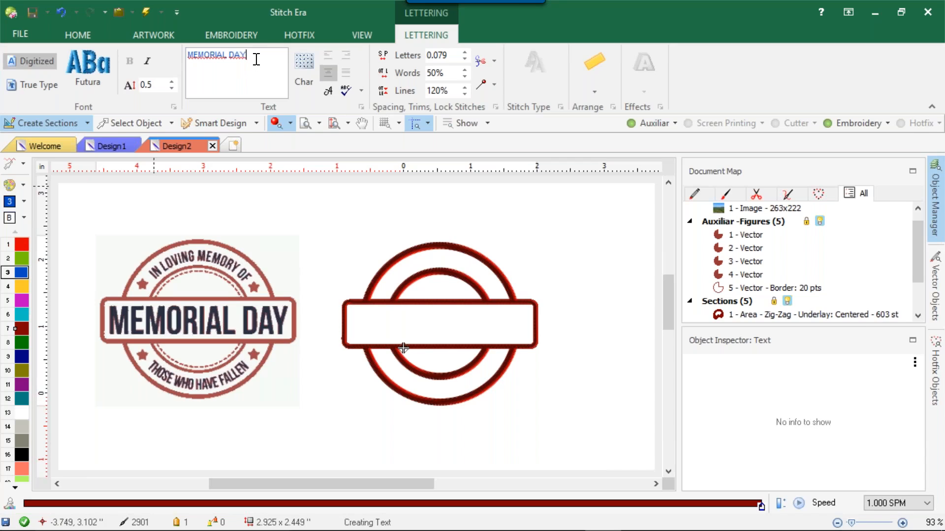
left_click(403, 348)
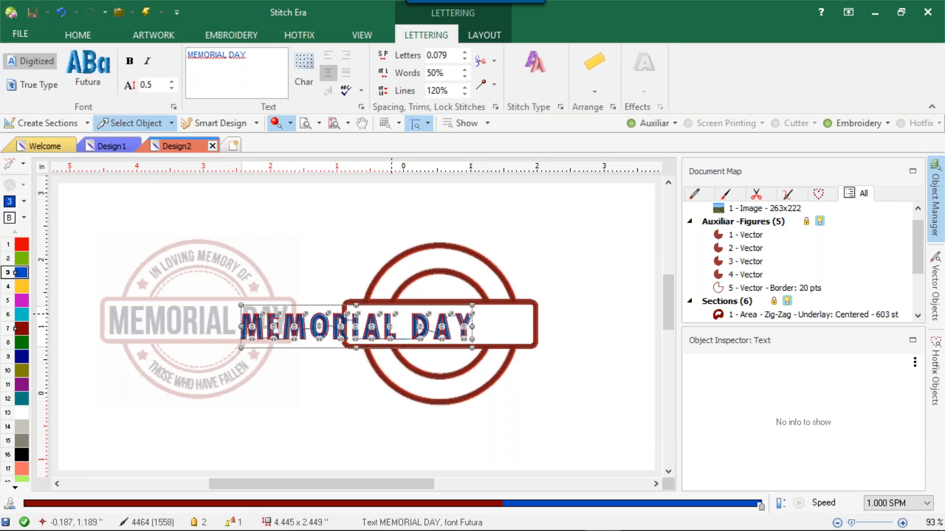
Step: Move the MEMORIAL DAY lettering into the banner, starting near the banner's inner left border, and generate its stitches
left_click_drag(394, 329, 511, 320)
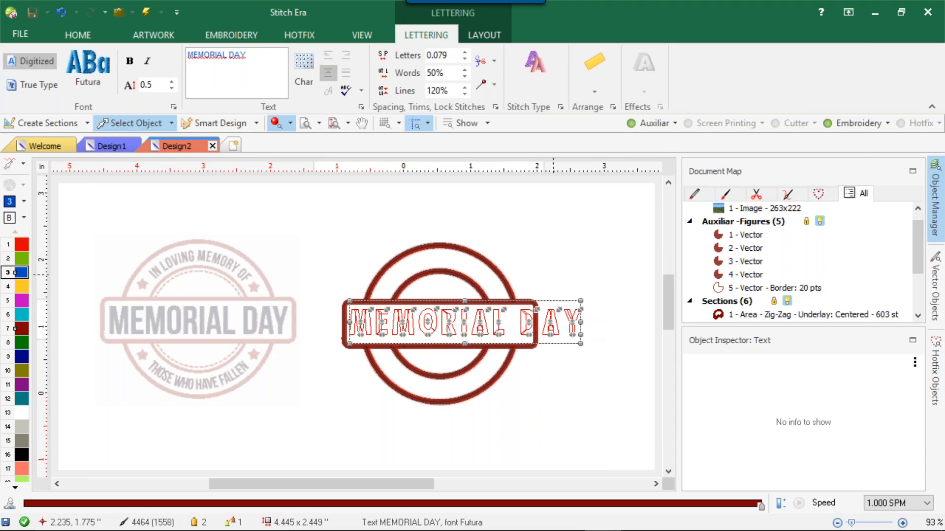
left_click(558, 256)
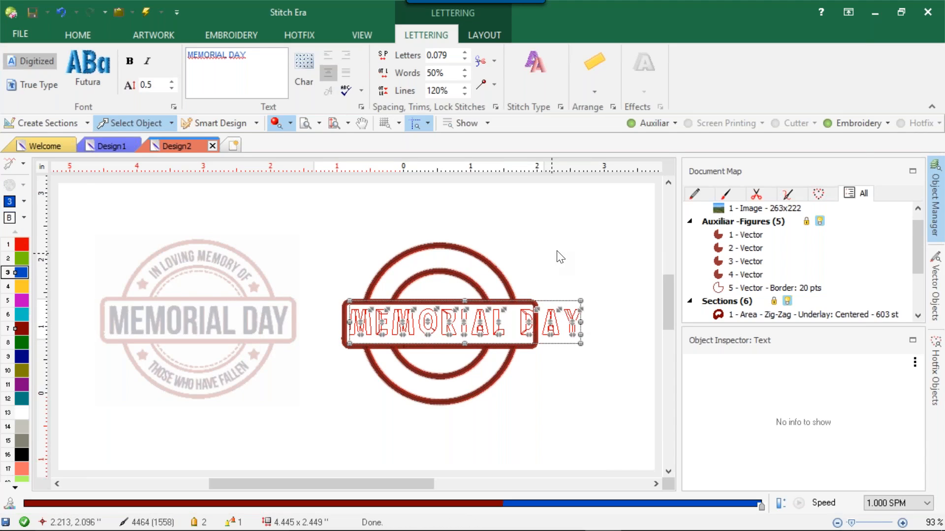
left_click(465, 324)
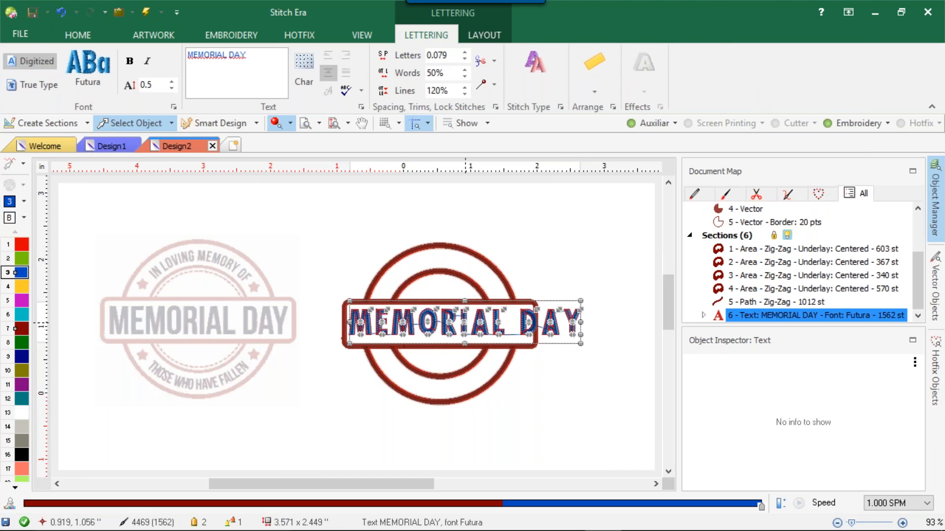
Step: Set the height of the MEMORIAL DAY lettering to 0.598 inch
left_click(154, 88)
key("Return")
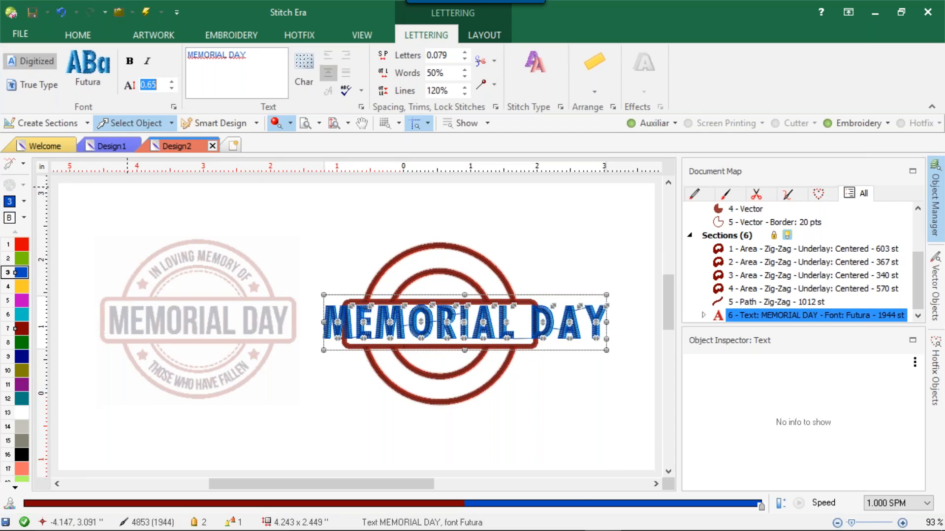
mouse_move(55, 529)
key("BackSpace")
key("BackSpace")
key("BackSpace")
key("Return")
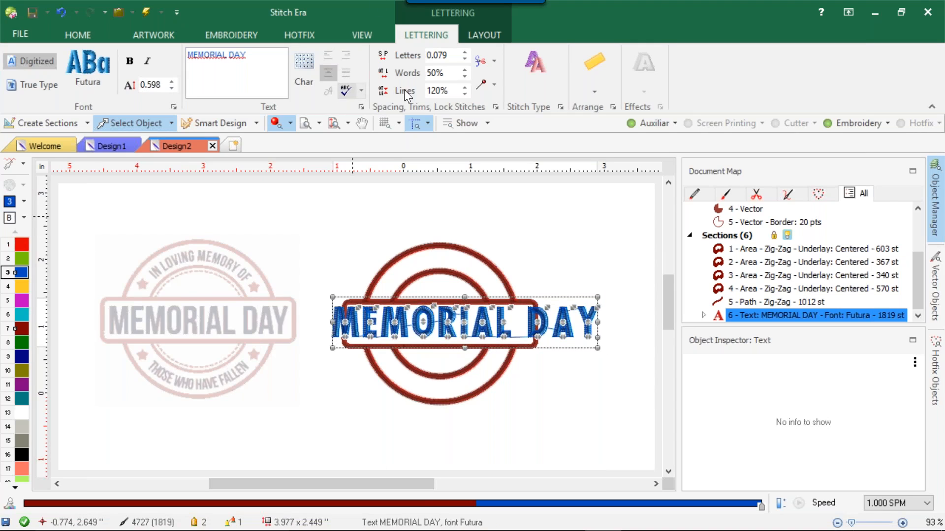
Step: Set the lettering's letter spacing to 0.051 and its word spacing to 35%
left_click(439, 57)
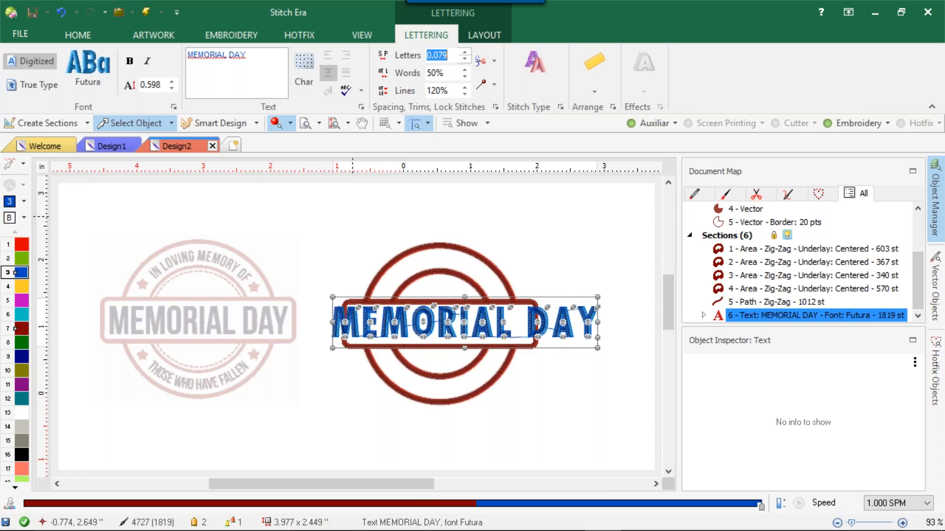
type("0.5")
key("Return")
left_click(440, 60)
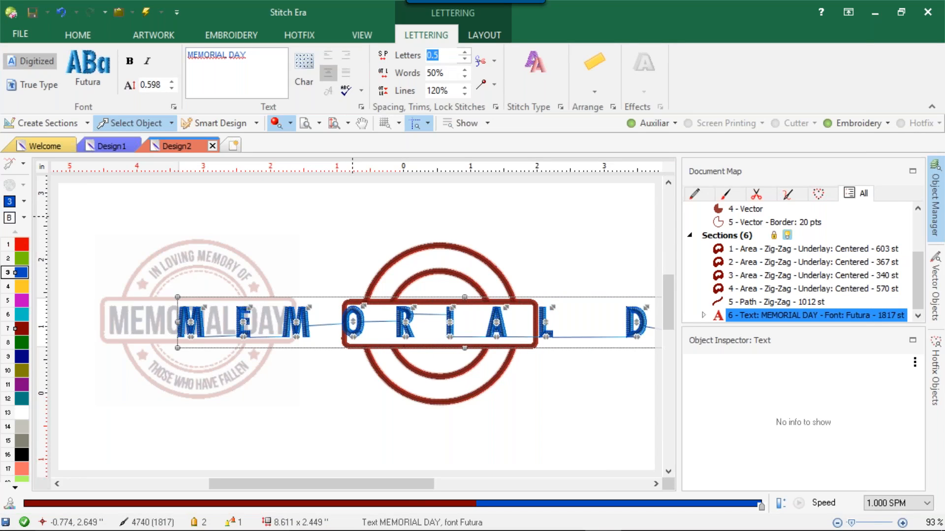
type("0.051")
key("Return")
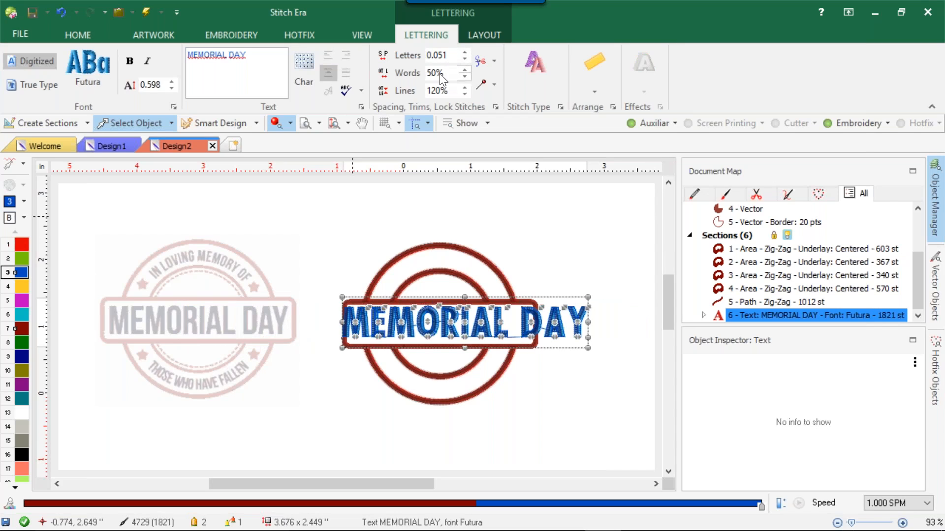
type("35")
key("Return")
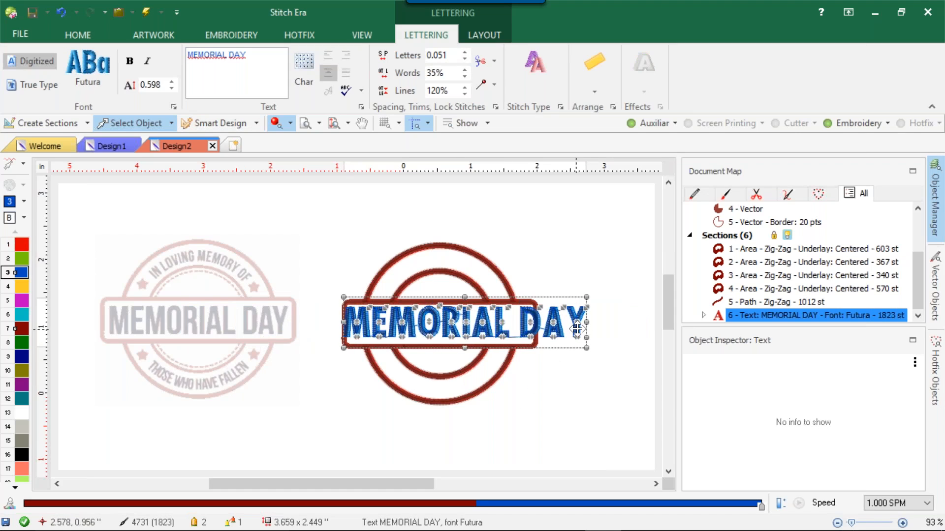
Step: Narrow the MEMORIAL DAY lettering from its right side to about 2.8 inches wide and regenerate its stitches
left_click_drag(586, 323, 451, 328)
scroll(438, 328, "up", 2)
scroll(438, 328, "up", 1)
scroll(608, 320, "down", 3)
scroll(640, 318, "up", 3)
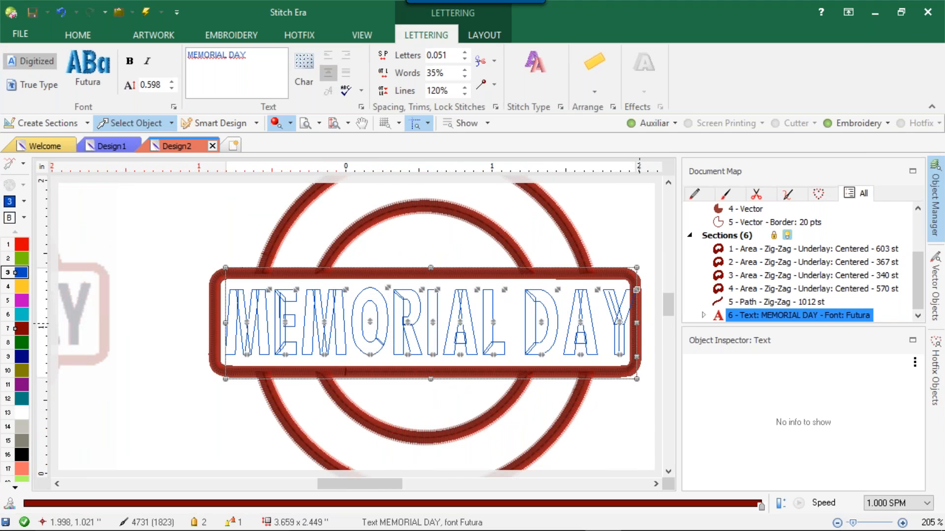
left_click_drag(626, 323, 626, 323)
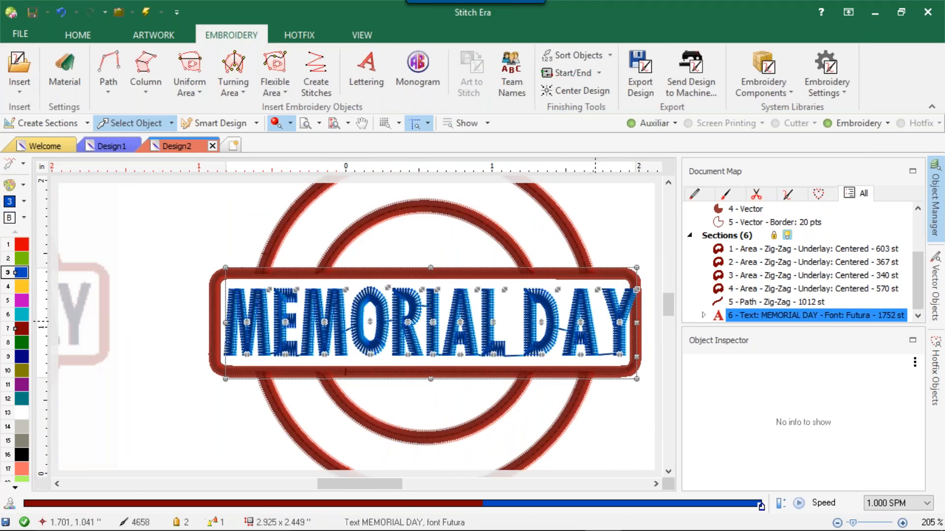
double_click(612, 321)
double_click(572, 327)
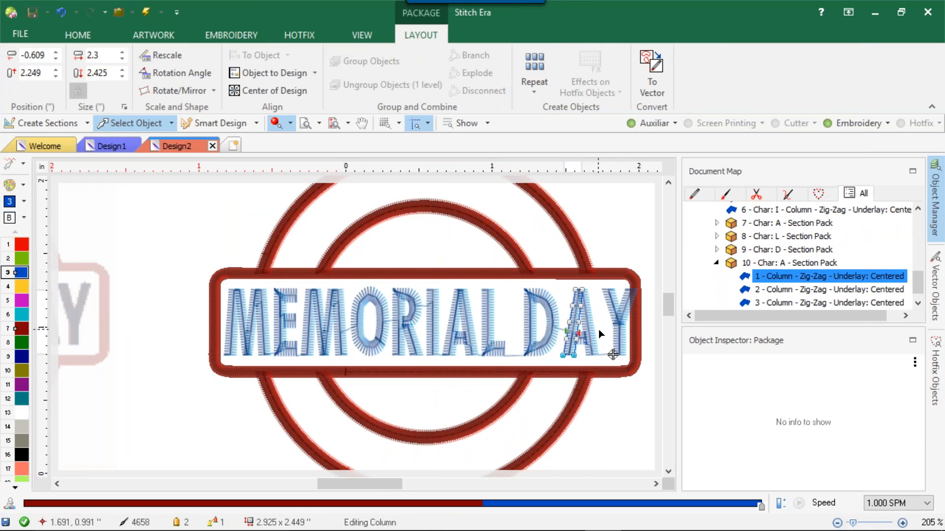
left_click(223, 259)
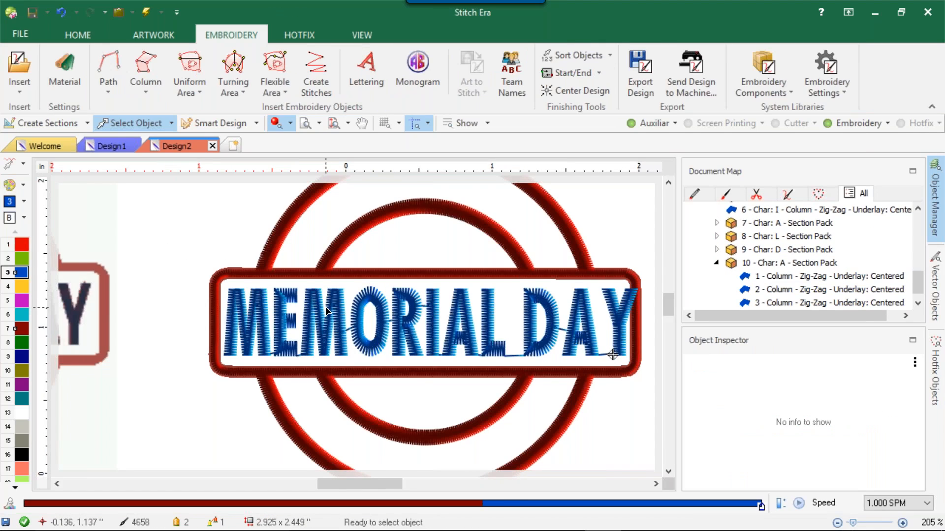
left_click(326, 306)
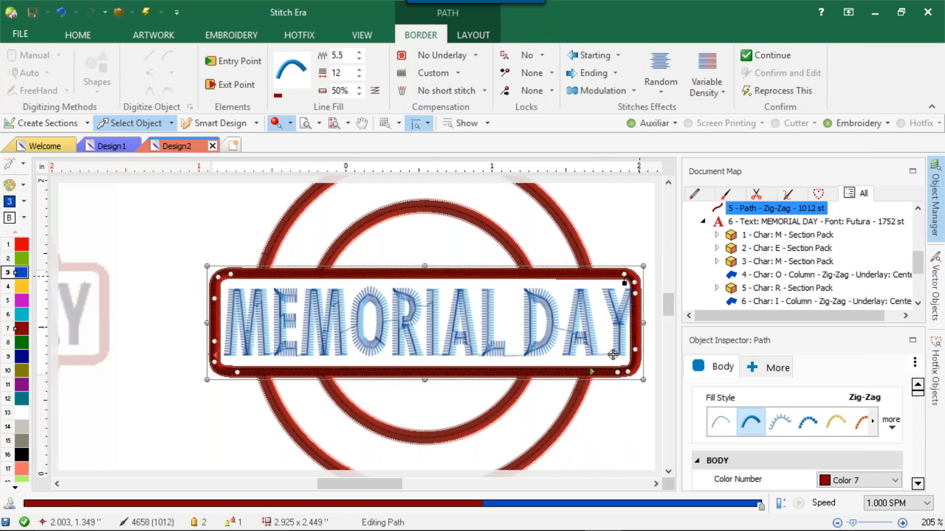
Step: Narrow the MEMORIAL DAY lettering to about 2.7 inches so it clears the banner's right border, and regenerate its stitches
left_click(764, 222)
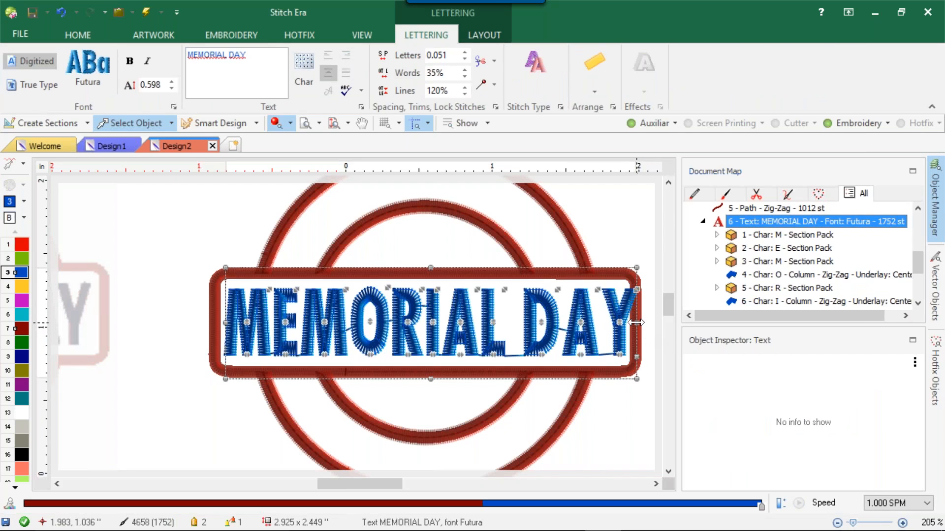
left_click_drag(636, 322, 625, 323)
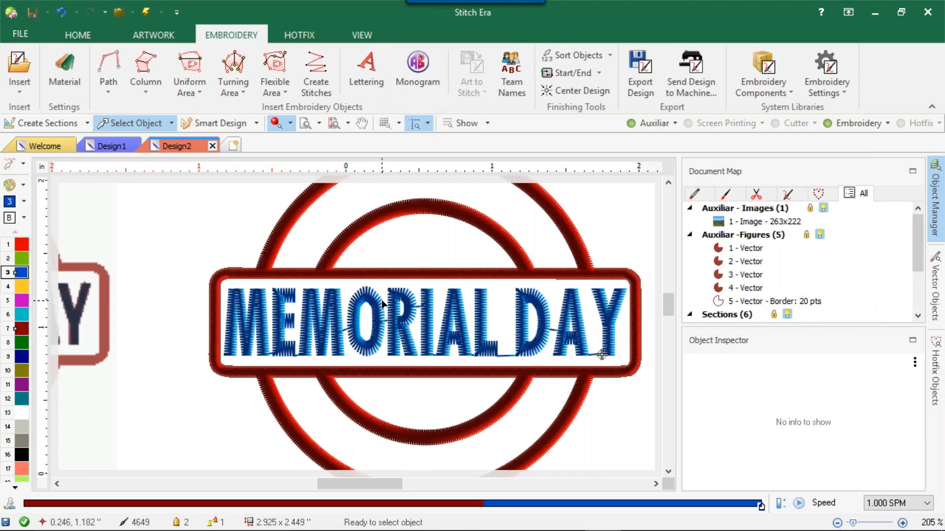
left_click(404, 299)
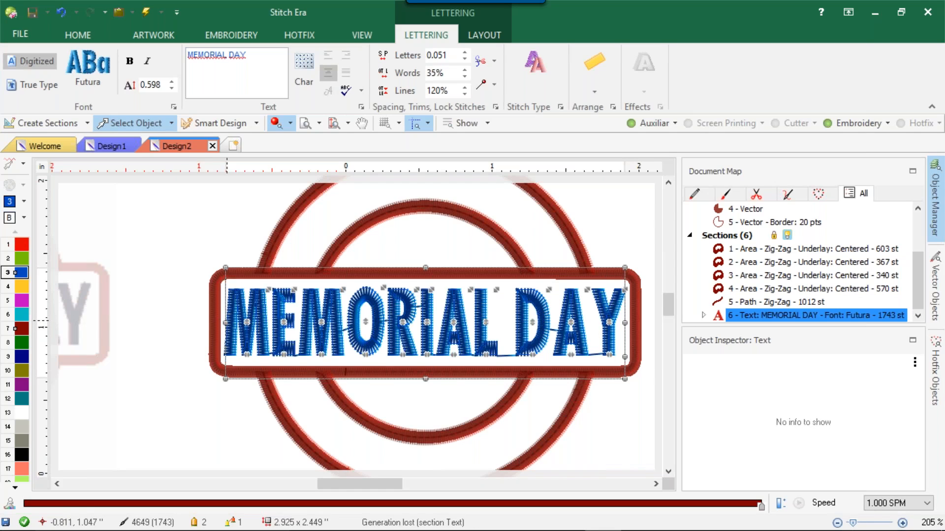
left_click(227, 321)
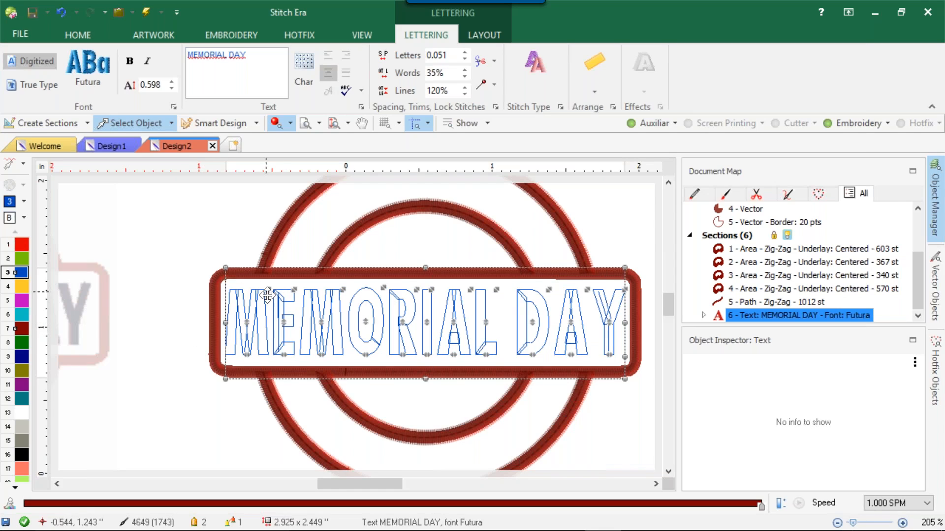
left_click(124, 250)
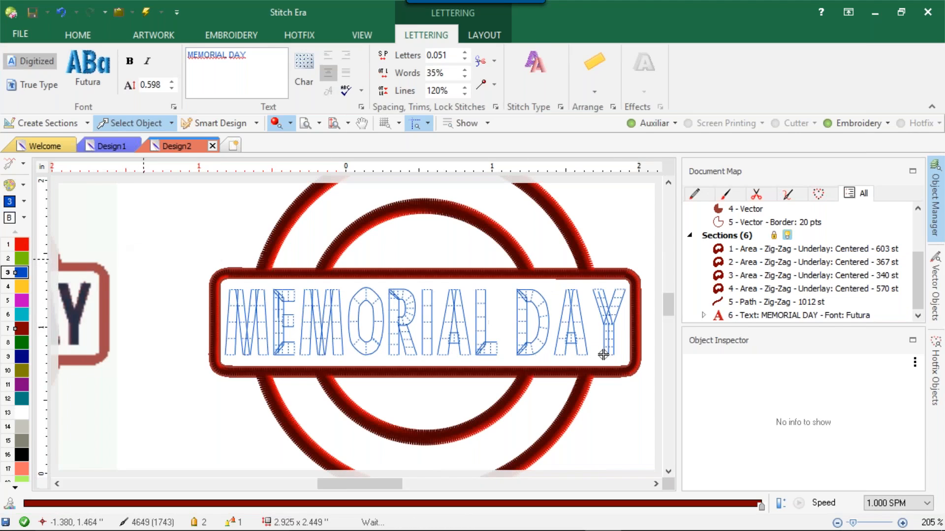
Step: Set the MEMORIAL DAY lettering to trim between letters and turn on its lock stitches
left_click(365, 316)
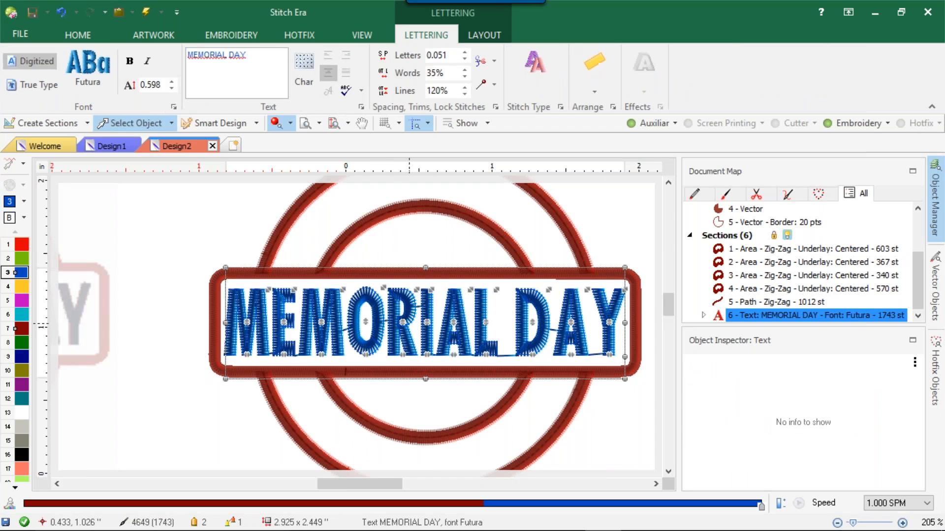
left_click(493, 60)
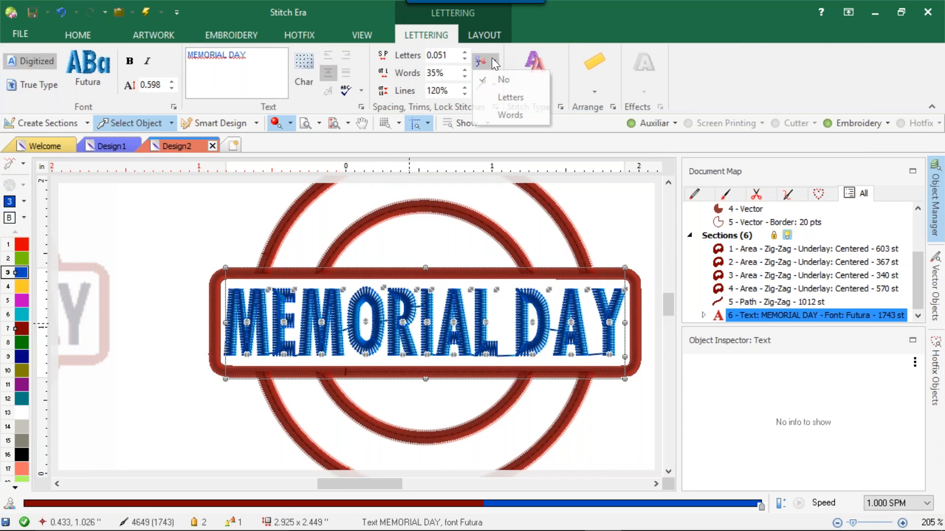
left_click(510, 95)
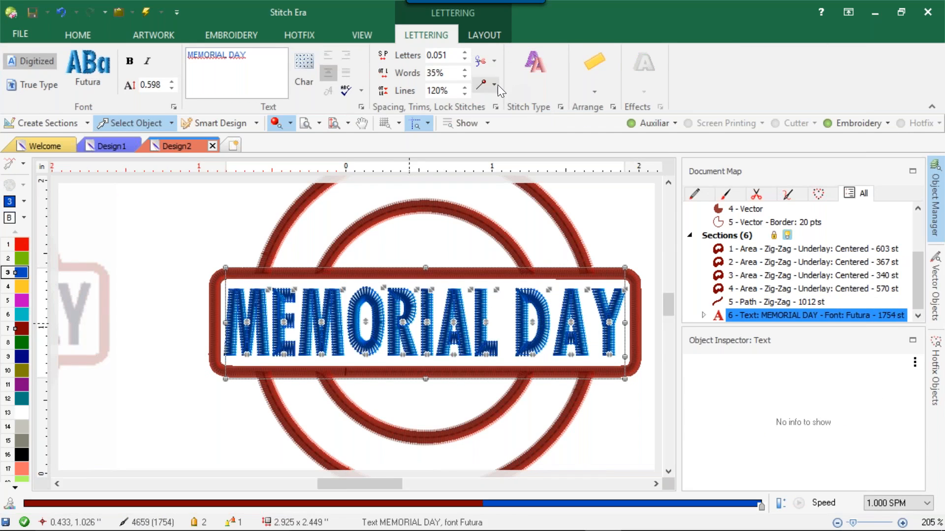
left_click(494, 85)
left_click(504, 121)
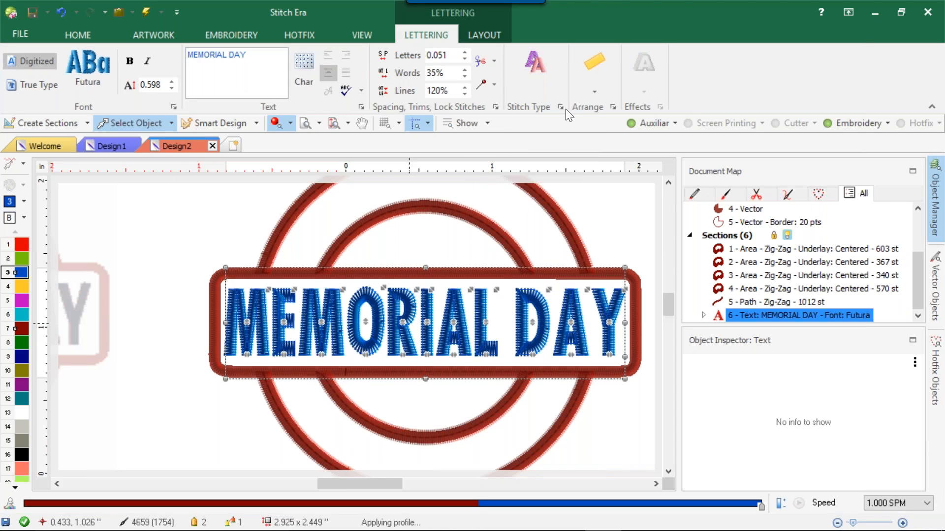
Step: Set the column zig-zag fill density of the MEMORIAL DAY lettering to 5.50 lines/mm in its stitch type settings
left_click(561, 107)
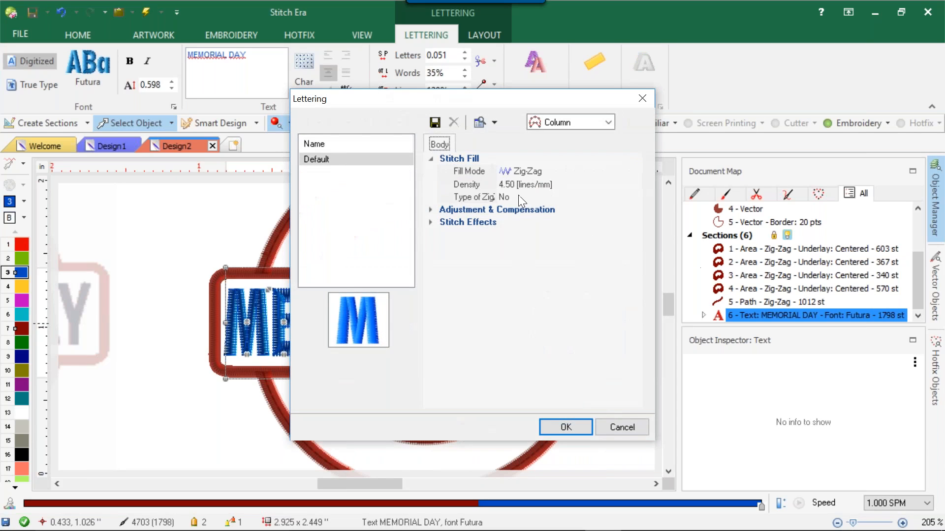
left_click(518, 185)
type("5.50")
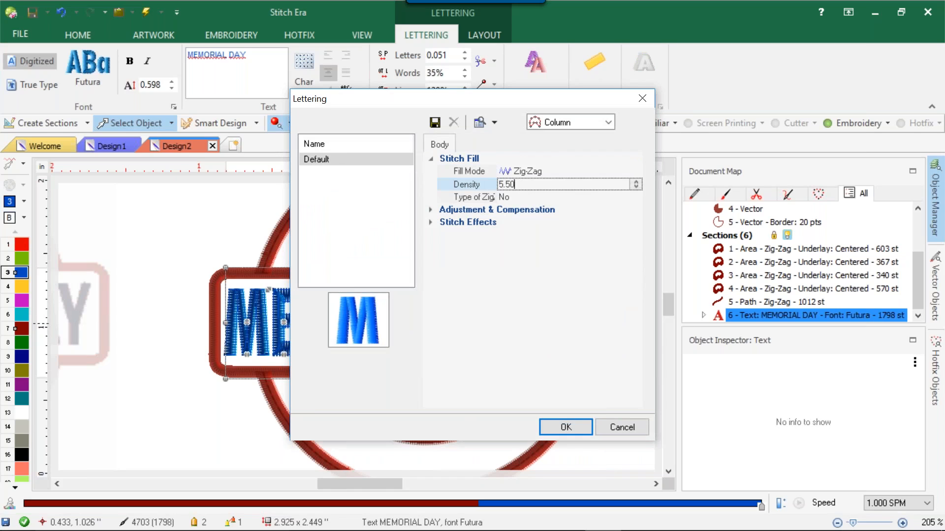
key("Return")
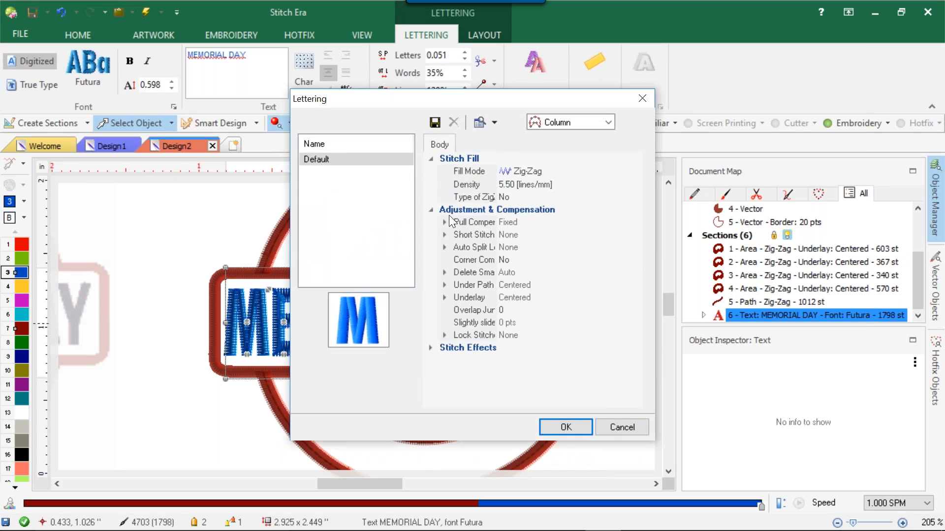
Step: Set the lettering's pull compensation type to Proportional with a value of 7
left_click(445, 222)
left_click(524, 238)
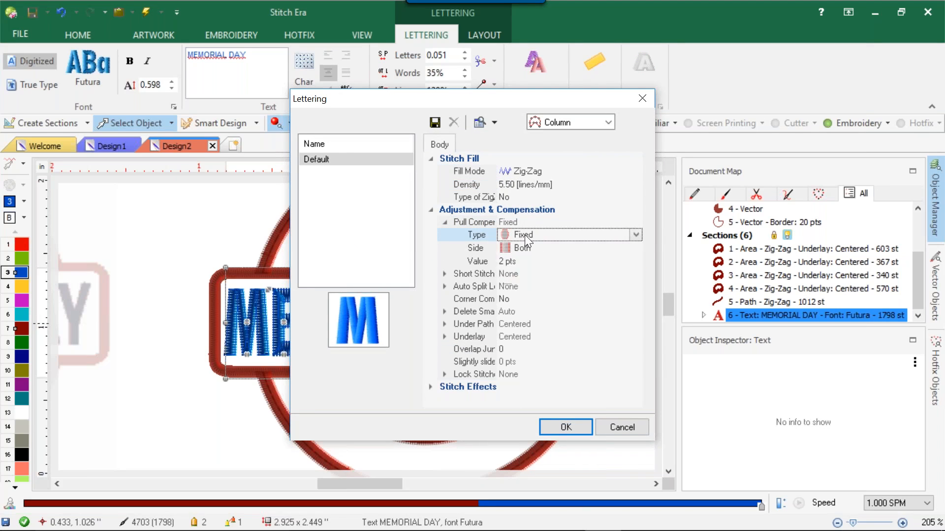
left_click(528, 239)
left_click(527, 256)
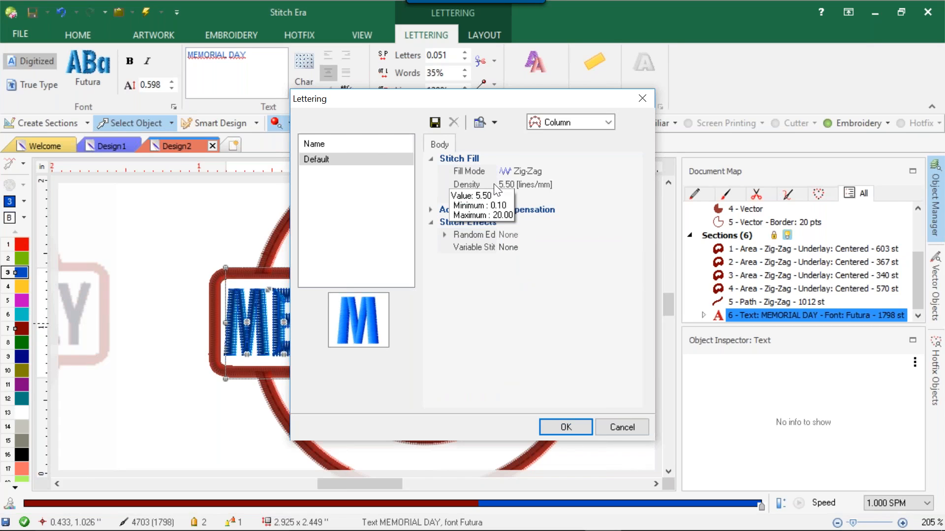
left_click(430, 210)
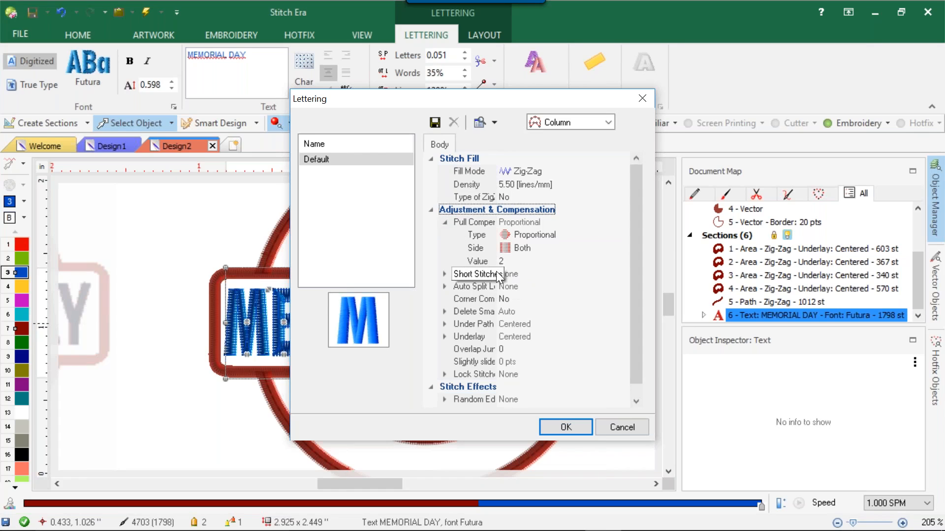
left_click(507, 263)
type("7")
key("Return")
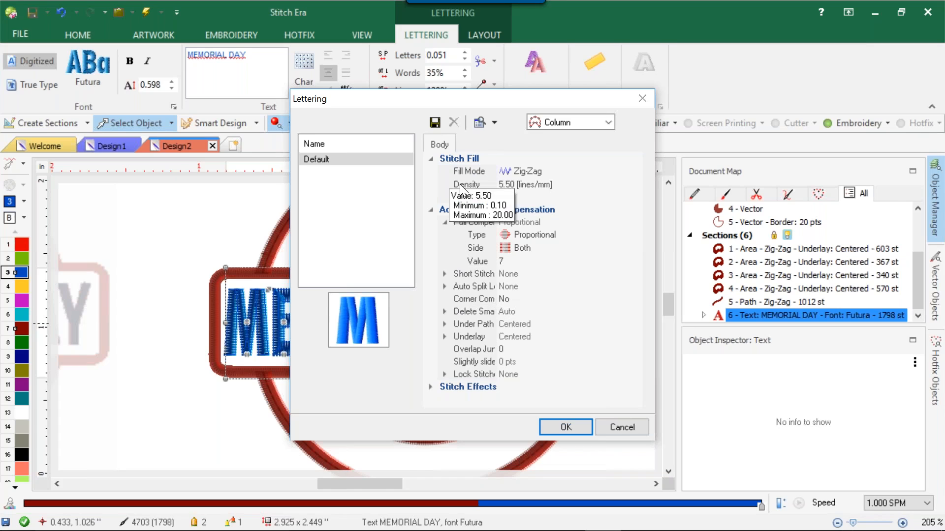
left_click(495, 124)
left_click(509, 190)
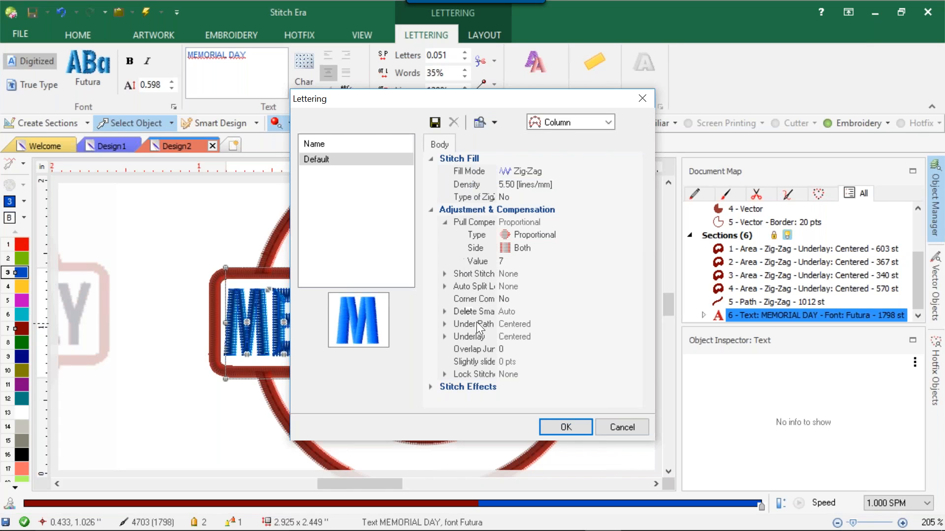
Step: Review the underlay options of the MEMORIAL DAY lettering and apply its stitch type settings
left_click(445, 337)
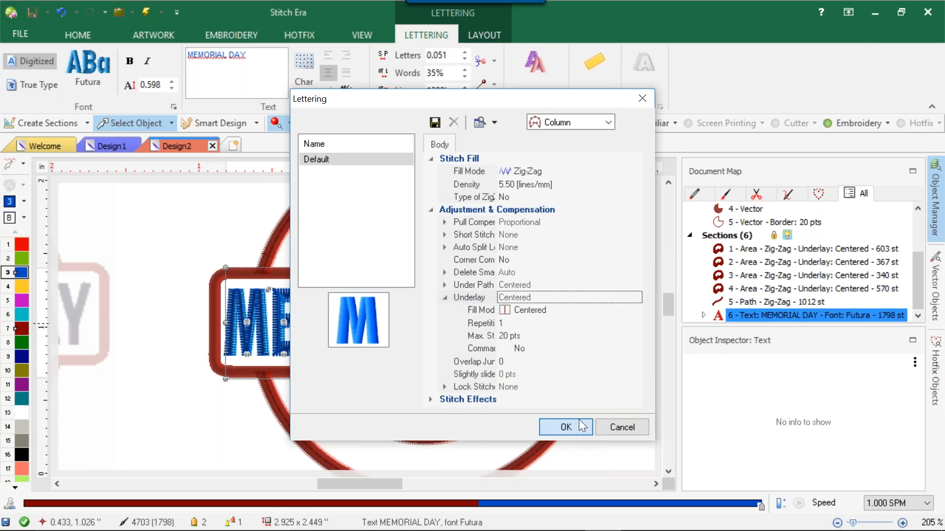
key("Return")
Step: Set the MEMORIAL DAY lettering height to 0.551 and narrow the text so it fits inside the banner border
scroll(530, 348, "down", 2)
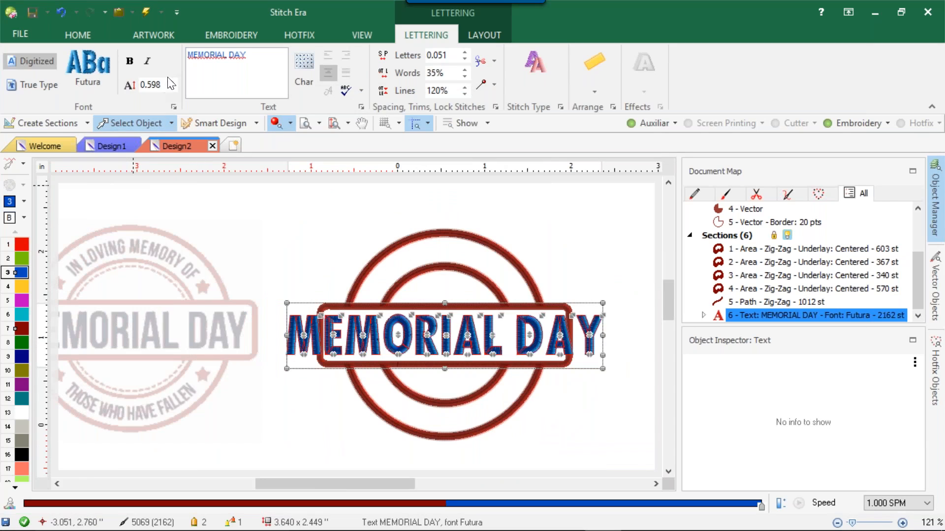
type("0.551")
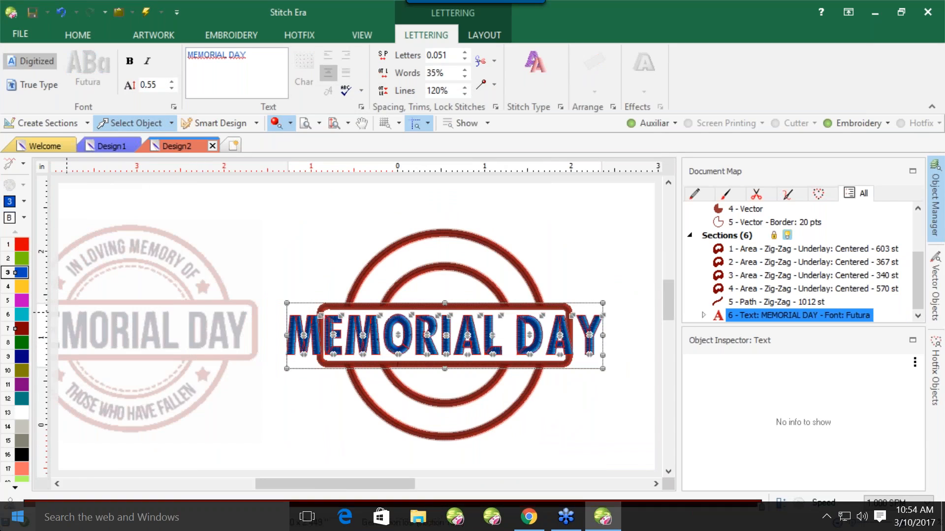
key("Return")
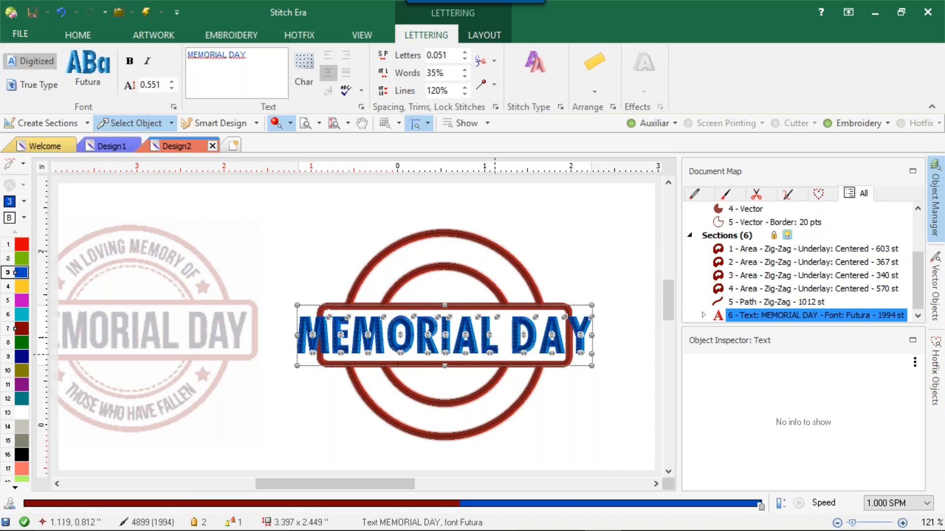
left_click_drag(592, 336, 561, 340)
left_click(566, 262)
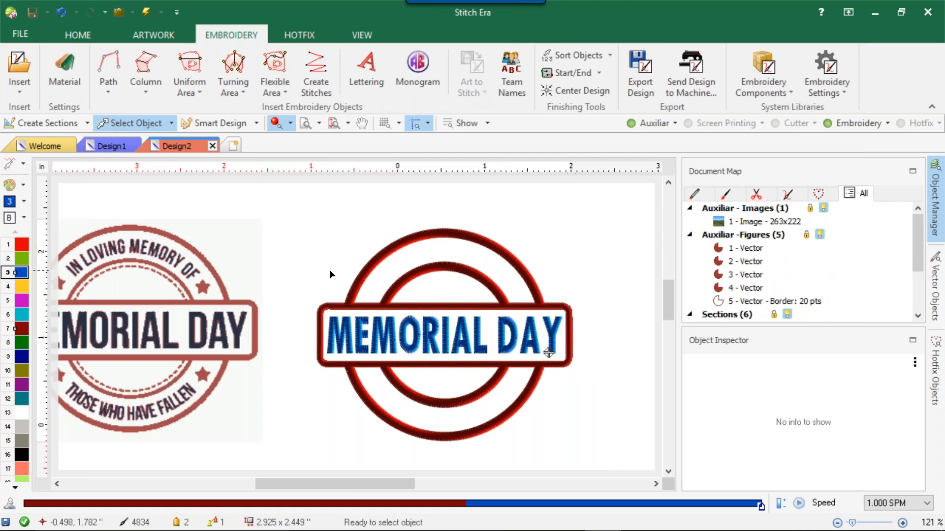
Step: Create Futura lettering reading IN LOVING MEMORY OF at 0.25 inch height and place it just above the outer circle
left_click(370, 64)
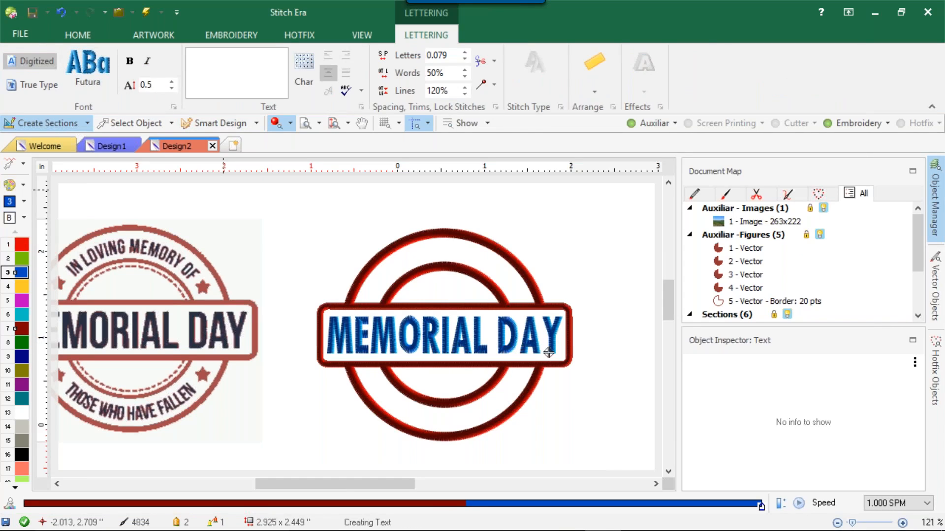
double_click(153, 85)
type("0.2")
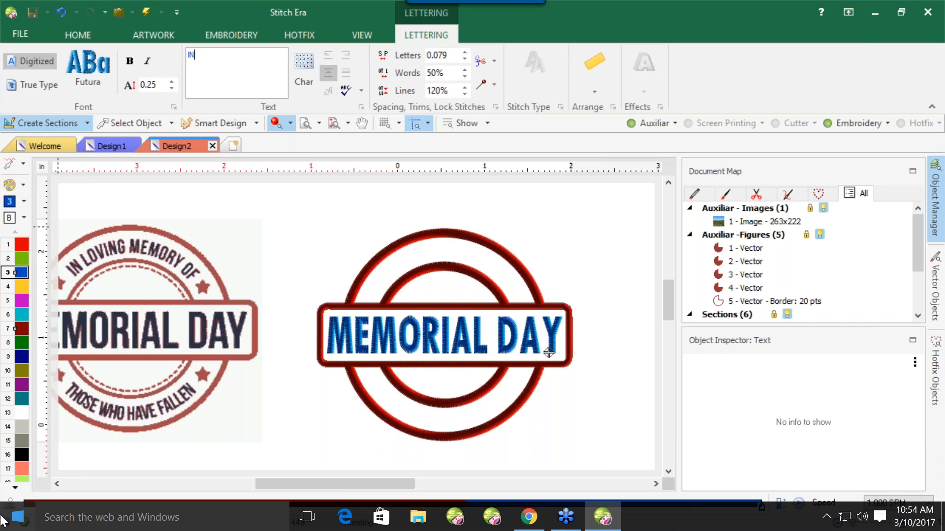
type("ME")
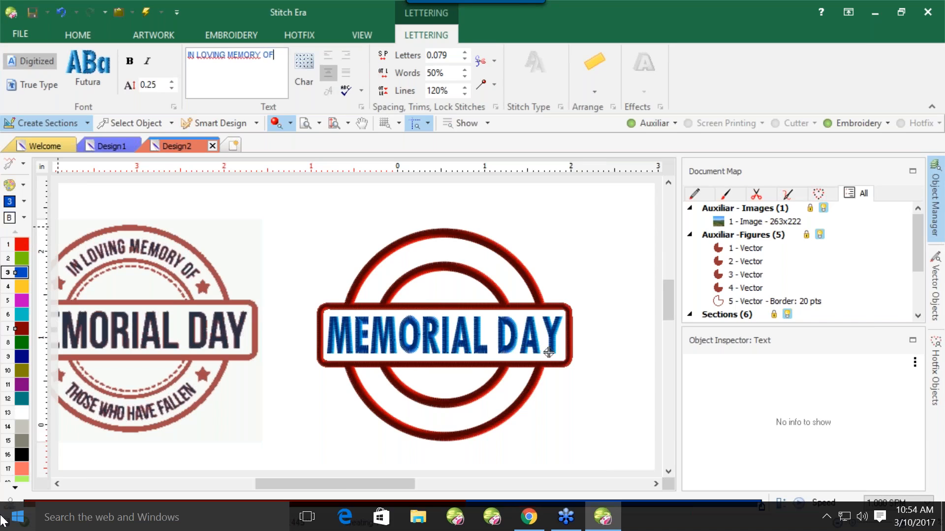
key("Return")
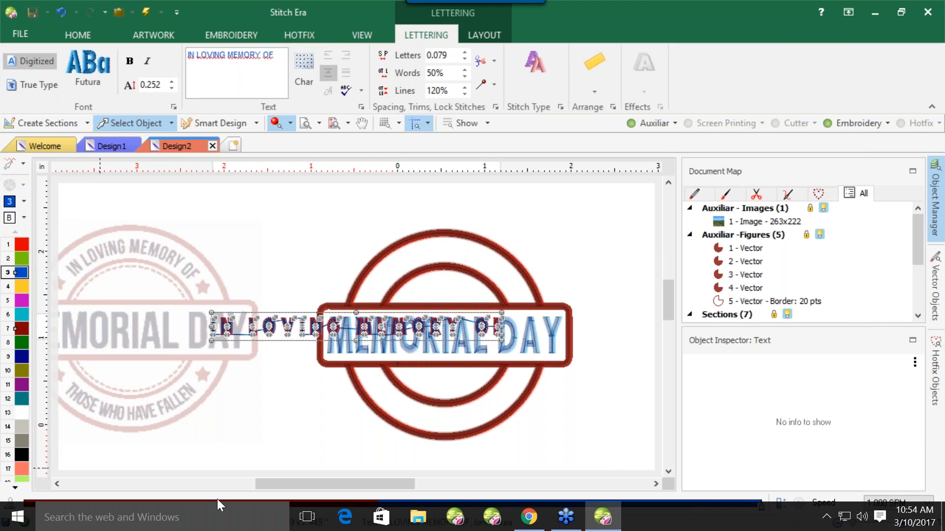
left_click_drag(309, 326, 393, 213)
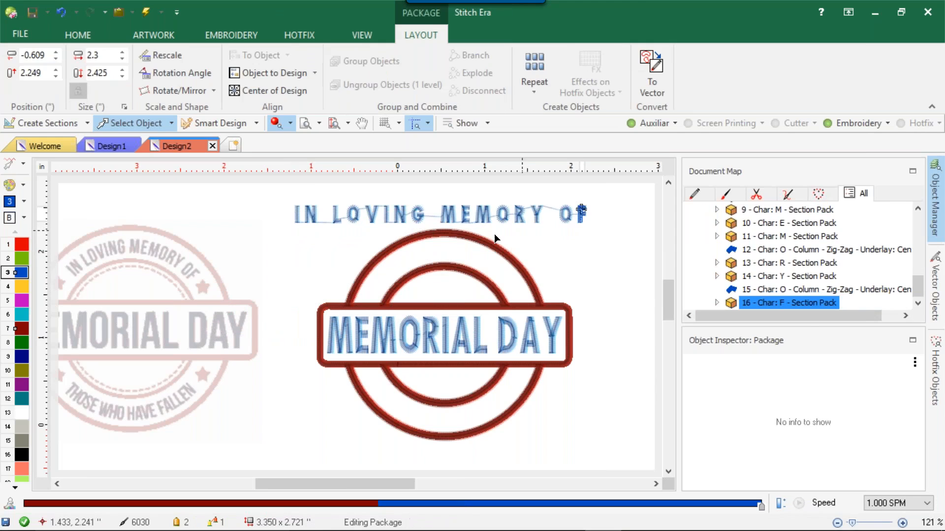
Step: Set the IN LOVING MEMORY OF lettering's letter spacing to 0.024 and its word spacing to 25%
left_click(483, 221)
left_click(482, 217)
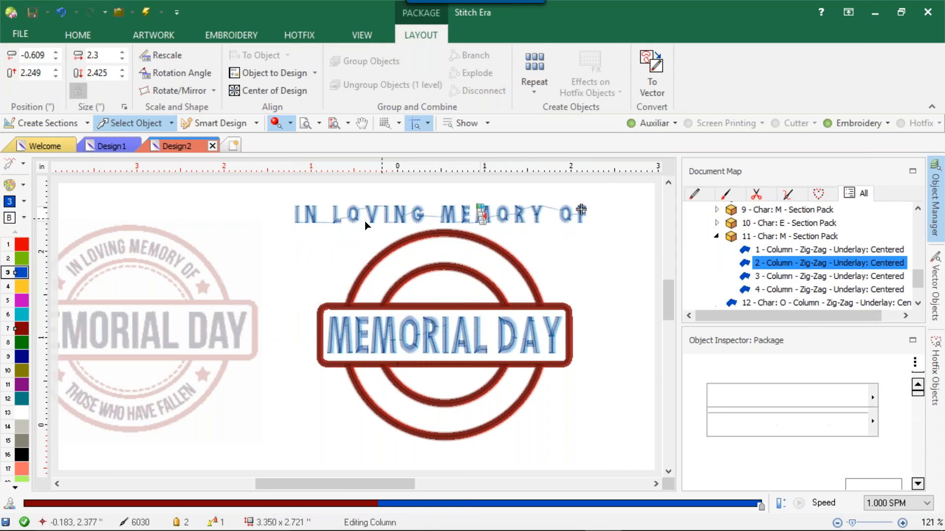
left_click(270, 206)
left_click(333, 210)
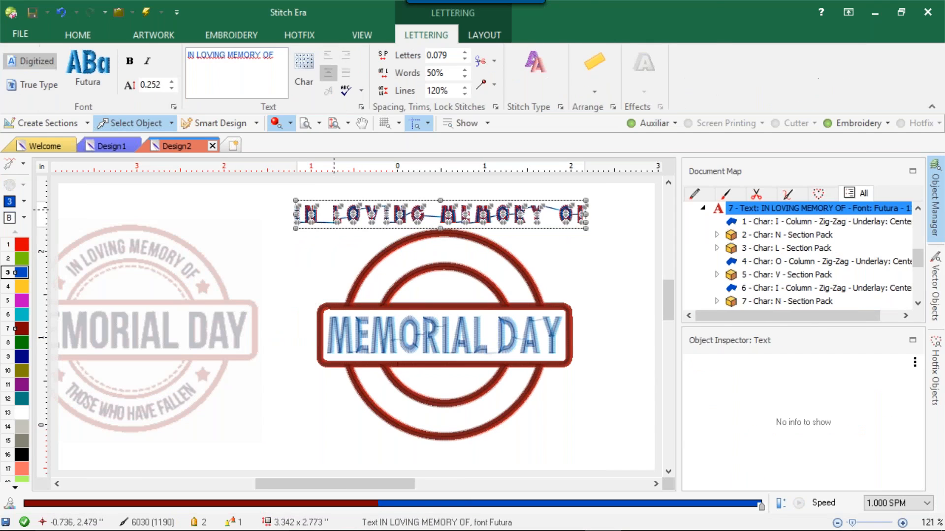
double_click(450, 57)
type("0")
key("Return")
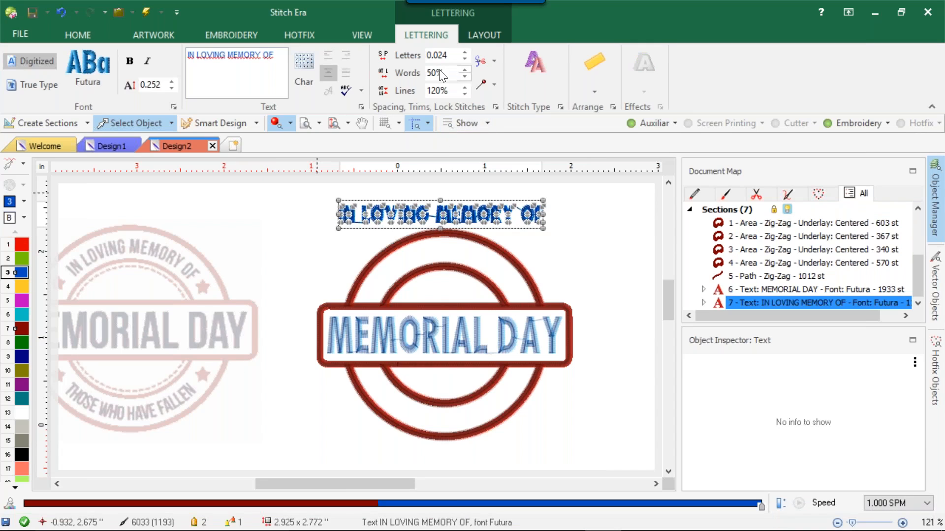
type("5")
key("Return")
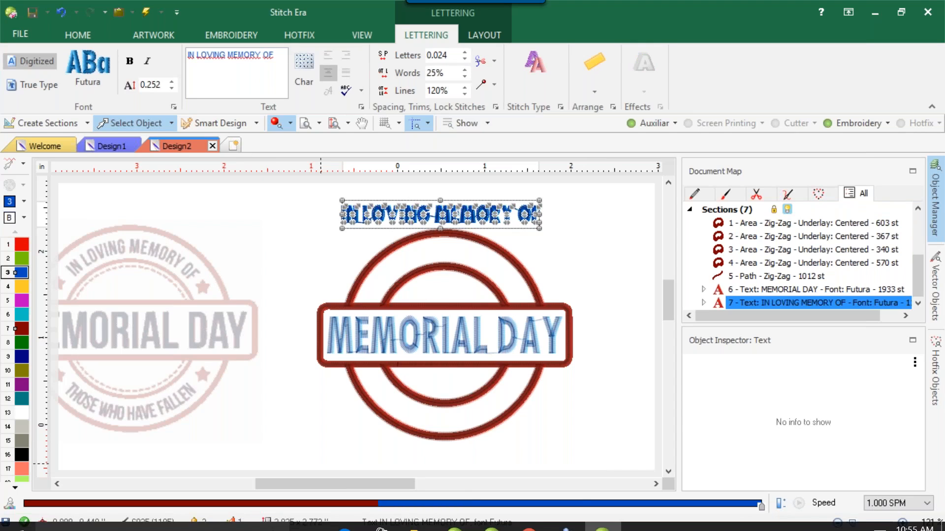
Step: Turn on trims and lock stitches for the IN LOVING MEMORY OF lettering
left_click(493, 62)
left_click(511, 97)
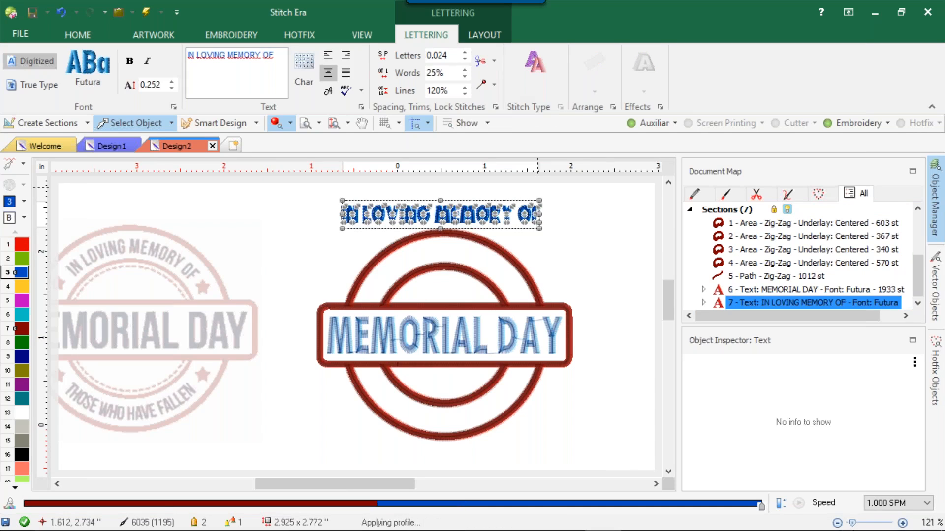
left_click(494, 85)
left_click(507, 103)
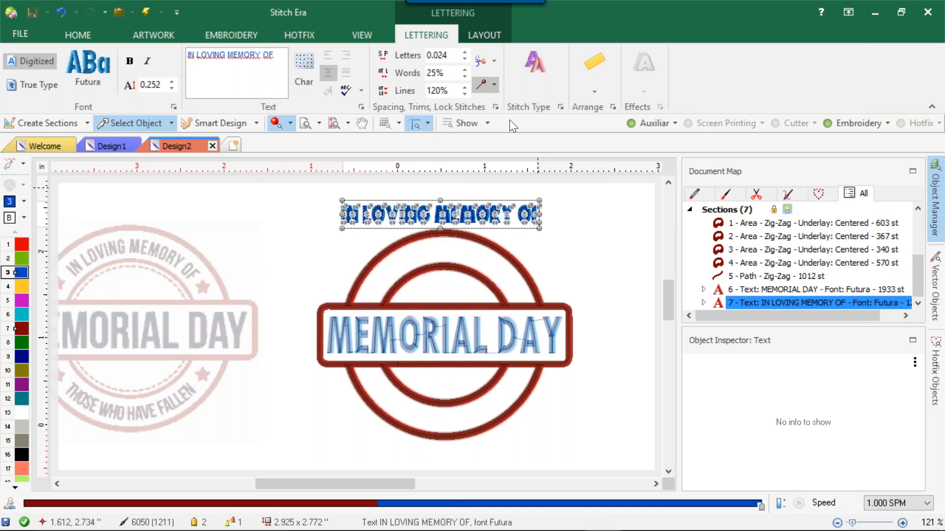
Step: Set the column pull compensation of the IN LOVING MEMORY OF lettering to Proportional with a value of 25
left_click(590, 93)
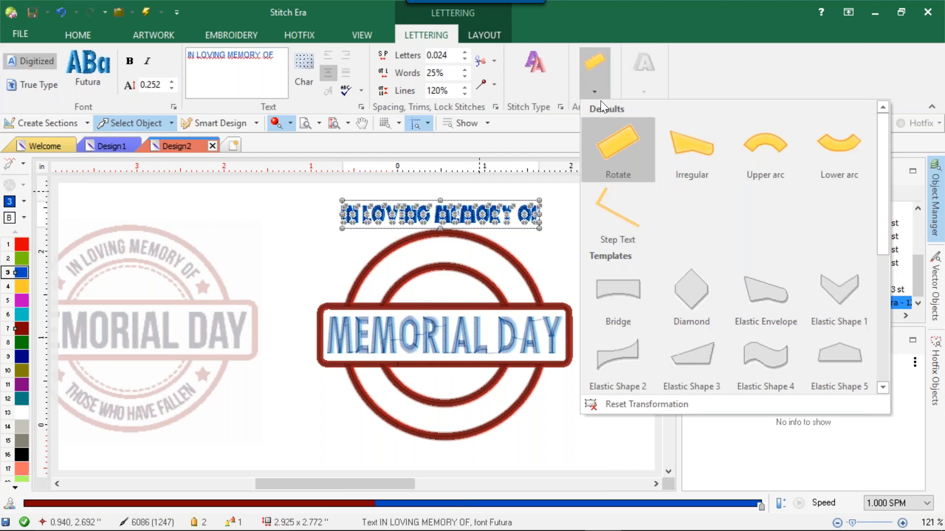
left_click(559, 106)
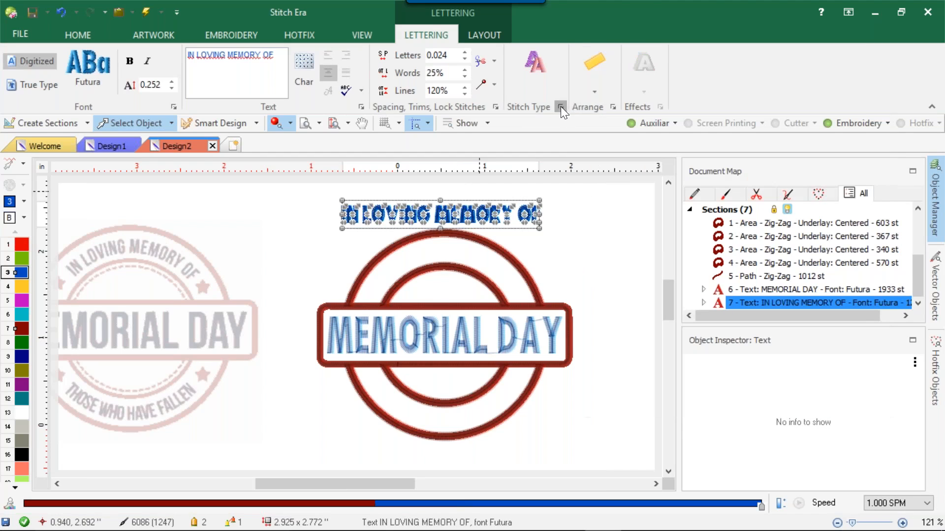
left_click(560, 106)
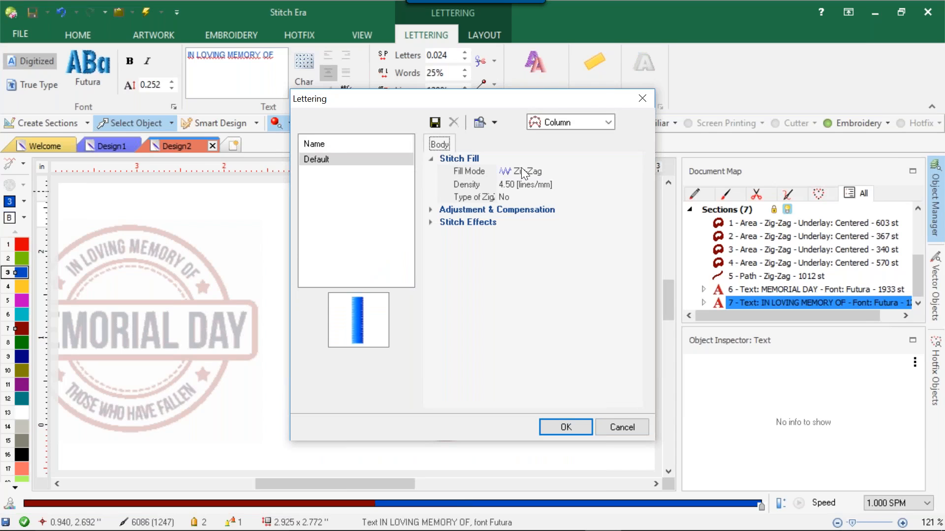
left_click(432, 209)
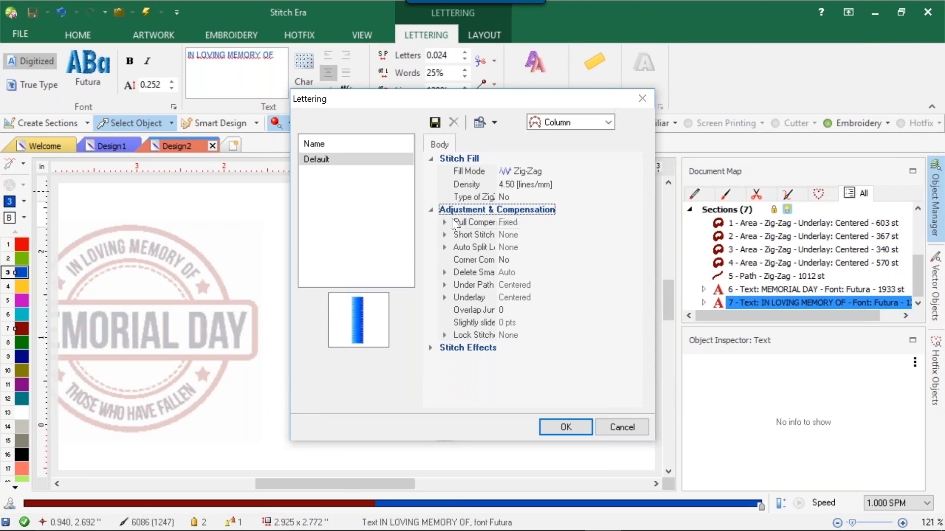
left_click(444, 223)
left_click(518, 234)
left_click(519, 233)
left_click(521, 272)
left_click(512, 261)
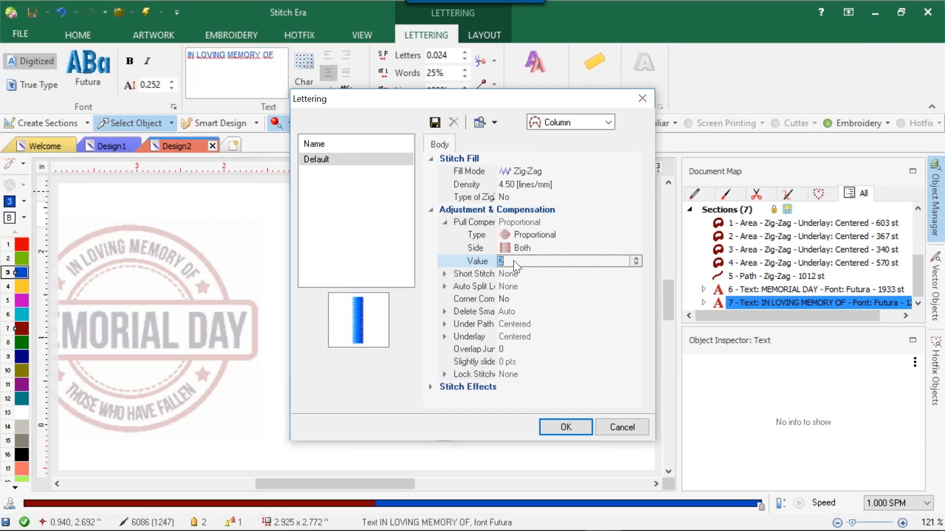
type("25")
left_click(430, 387)
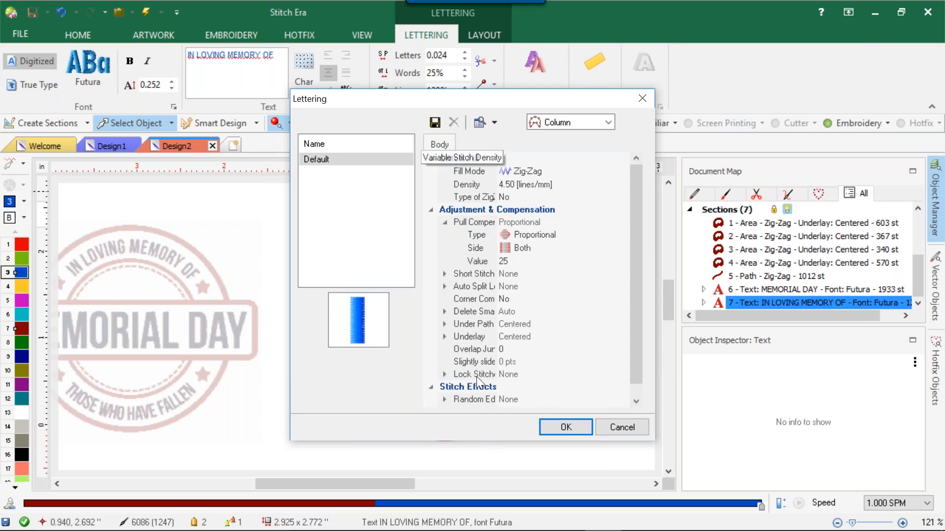
scroll(463, 379, "down", 1)
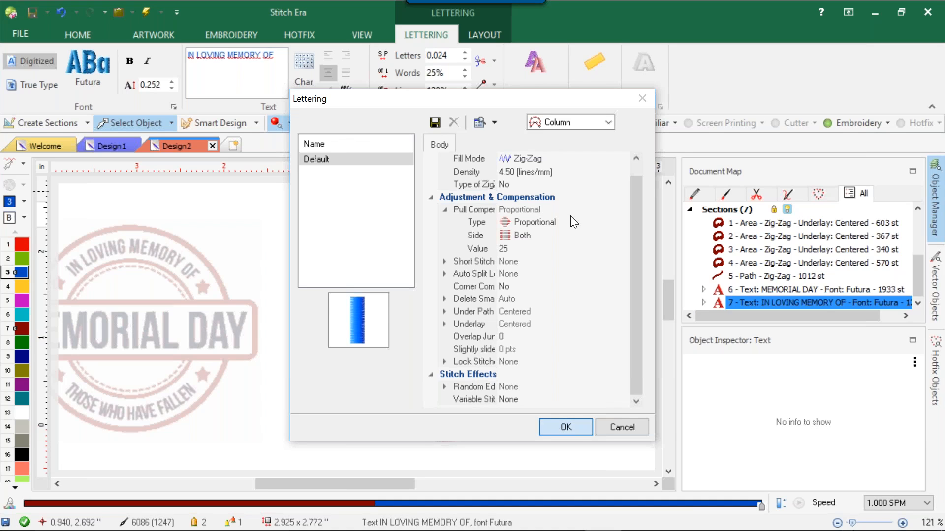
key("Return")
left_click(530, 300)
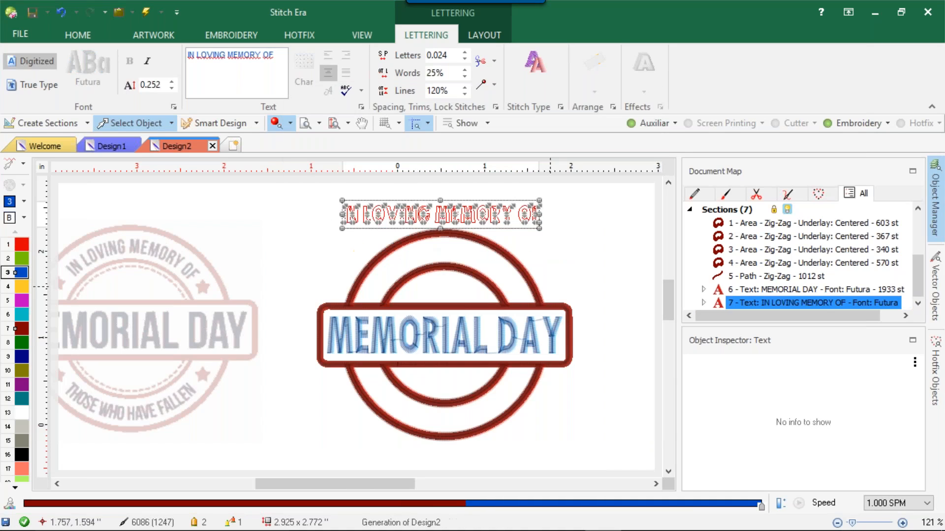
Step: Apply the Upper arc arrangement to the IN LOVING MEMORY OF lettering
left_click(613, 106)
left_click(405, 244)
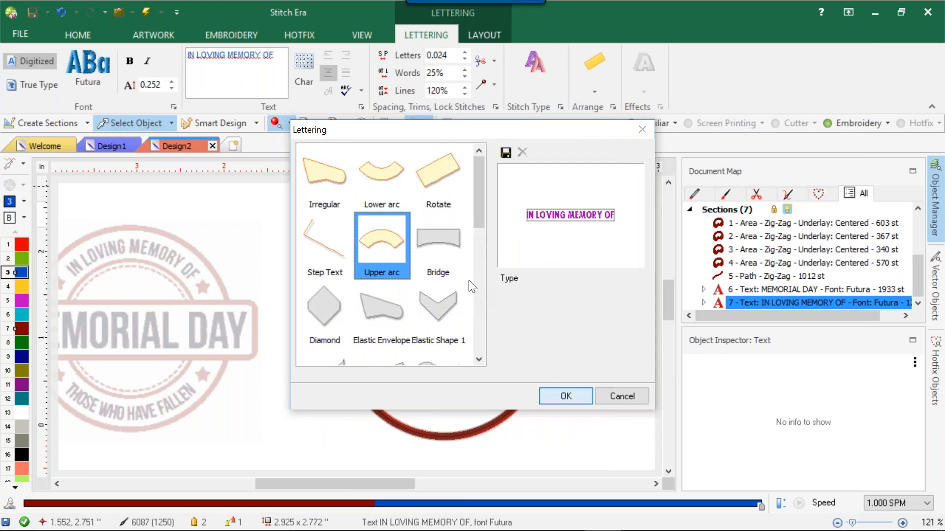
key("Return")
left_click(512, 292)
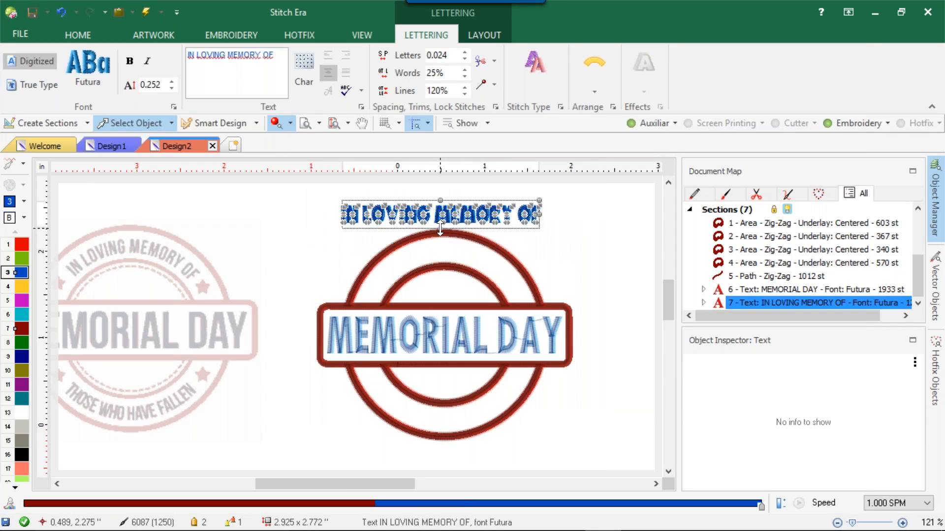
Step: Bend the IN LOVING MEMORY OF lettering into an arc like the outer circle's curve and centre it over that circle
left_click_drag(440, 227, 464, 238)
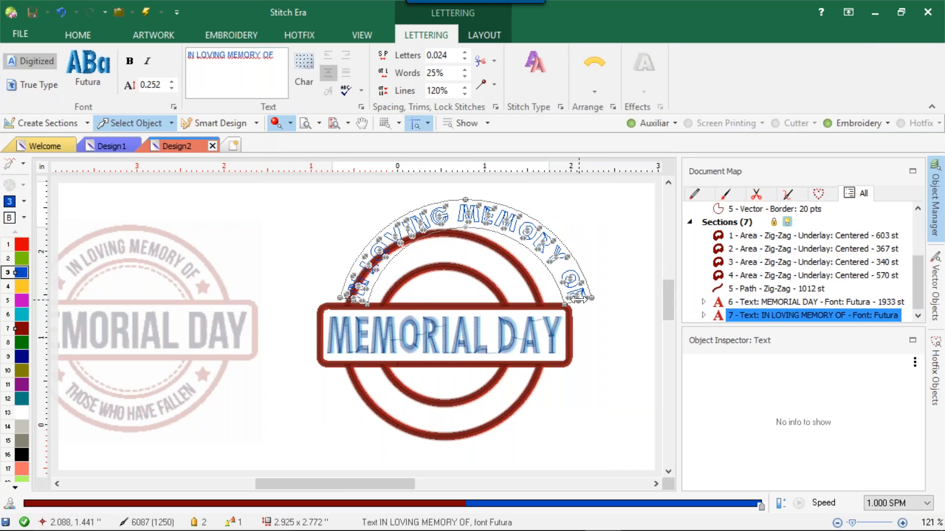
left_click_drag(577, 299, 573, 256)
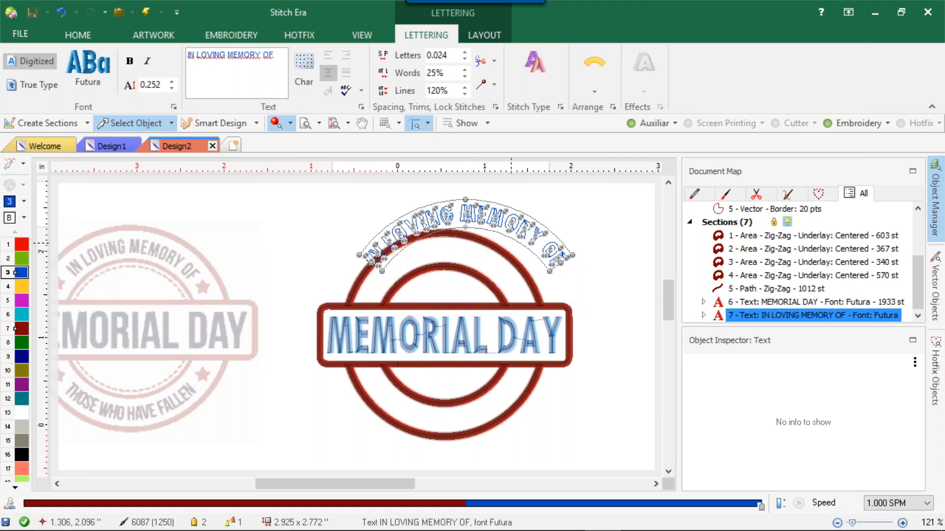
left_click_drag(492, 221, 448, 242)
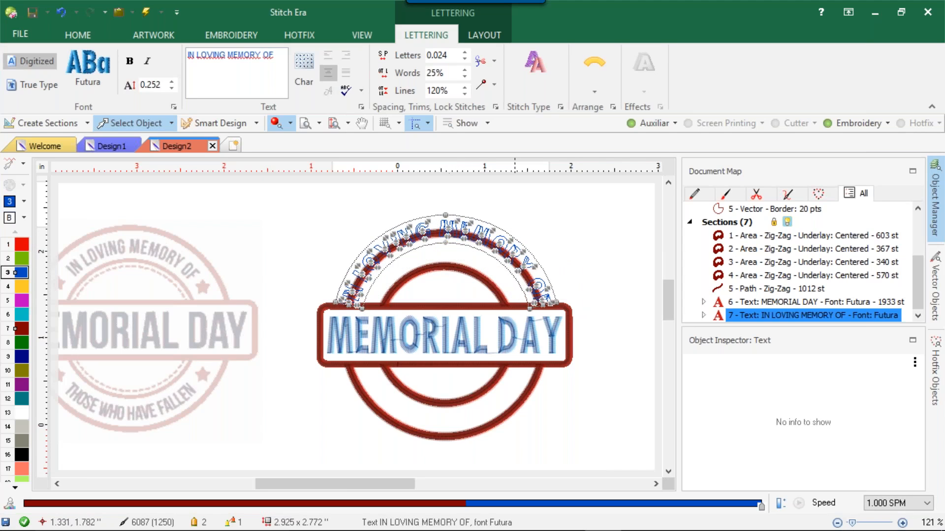
left_click_drag(543, 302, 528, 282)
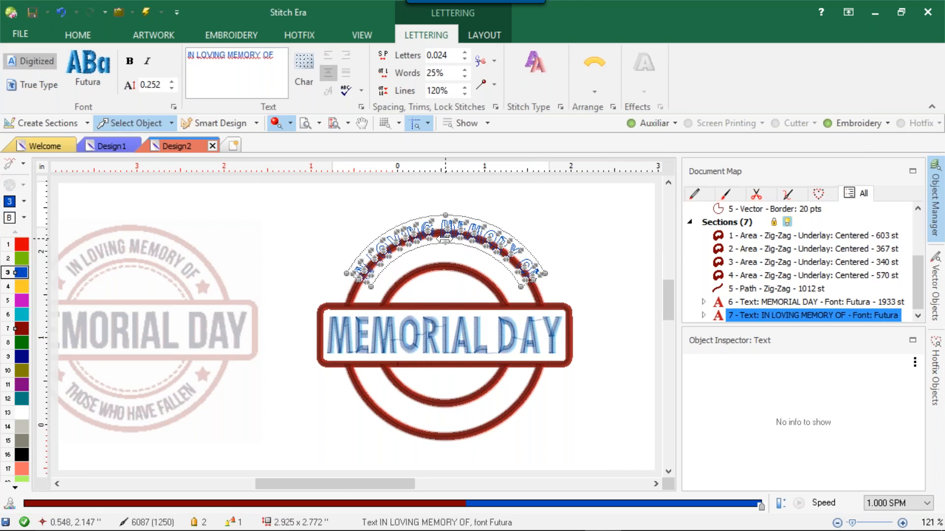
Step: Move the arched IN LOVING MEMORY OF lettering down into the band between the outer and inner circles and regenerate its stitches
left_click_drag(436, 222, 402, 276)
scroll(446, 252, "up", 5)
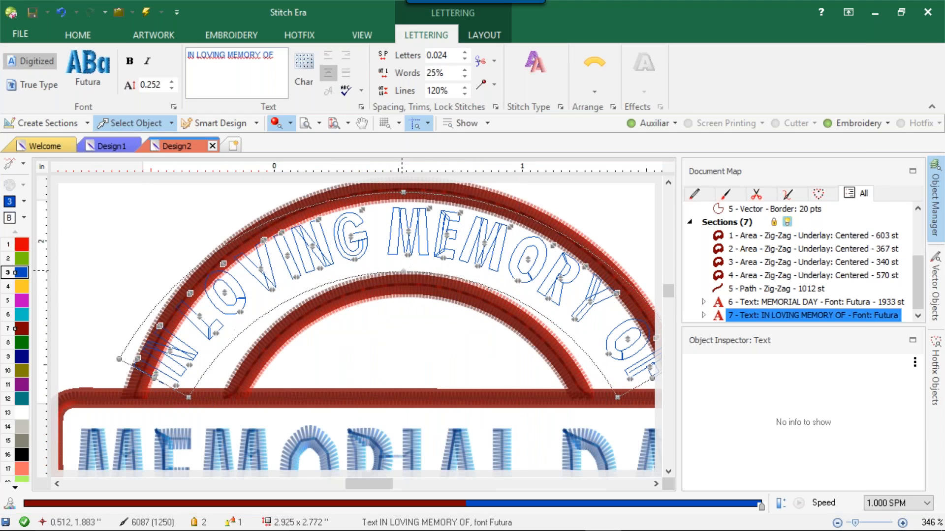
left_click(409, 260)
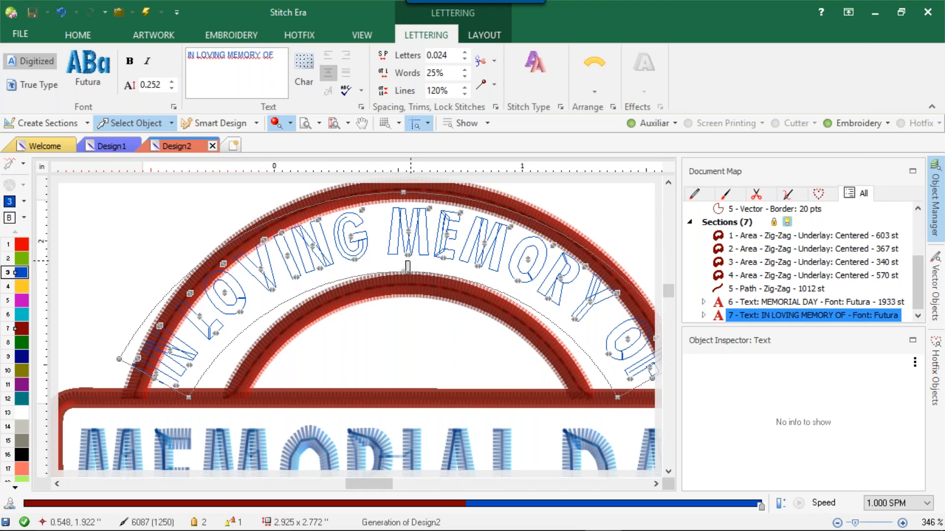
left_click(416, 257)
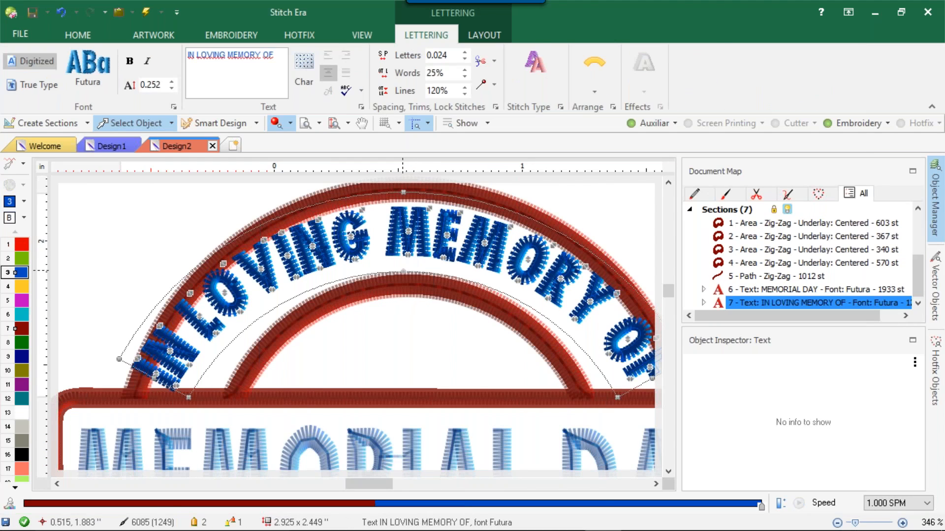
Step: Shrink the arched IN LOVING MEMORY OF lettering and tighten its curve so it fits between the circles above the banner
left_click_drag(403, 268, 427, 257)
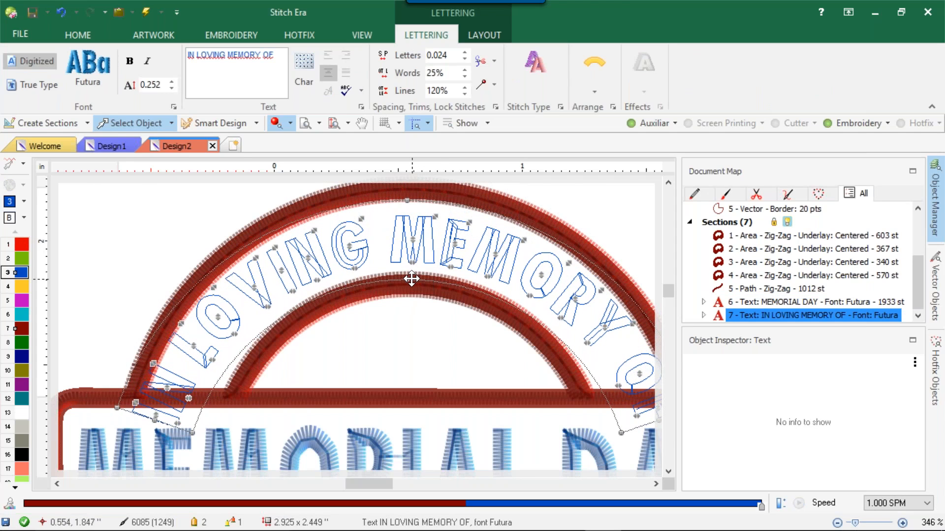
left_click_drag(406, 279, 449, 280)
scroll(449, 281, "down", 3)
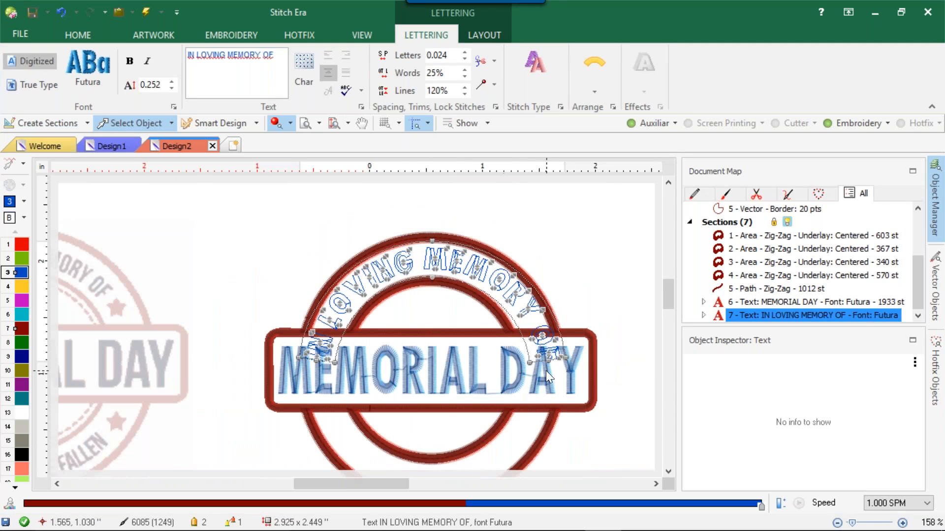
left_click_drag(546, 362, 529, 331)
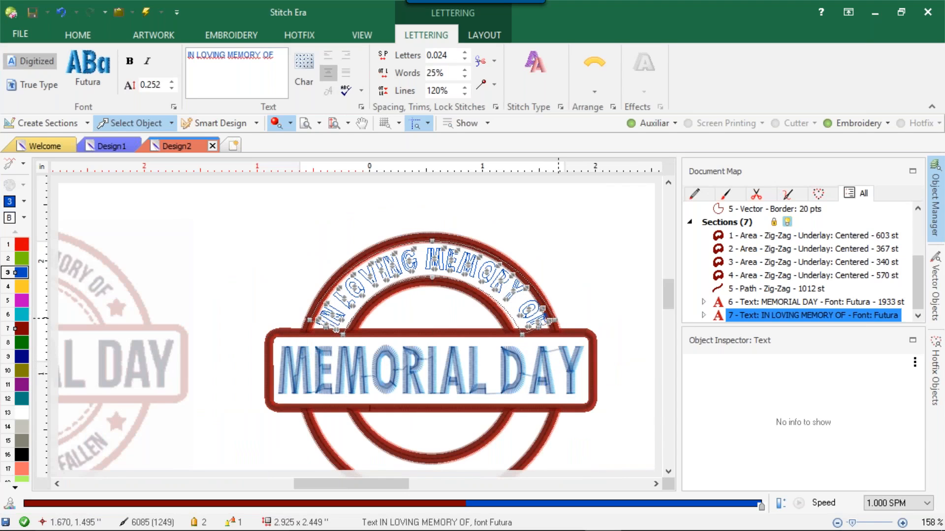
left_click_drag(553, 320, 528, 302)
Step: Centre the arched IN LOVING MEMORY OF lettering in the band between the circles and regenerate its stitches
scroll(437, 272, "up", 3)
mouse_move(439, 259)
left_mouse_down()
mouse_move(417, 263)
mouse_move(428, 240)
mouse_move(431, 260)
left_mouse_up()
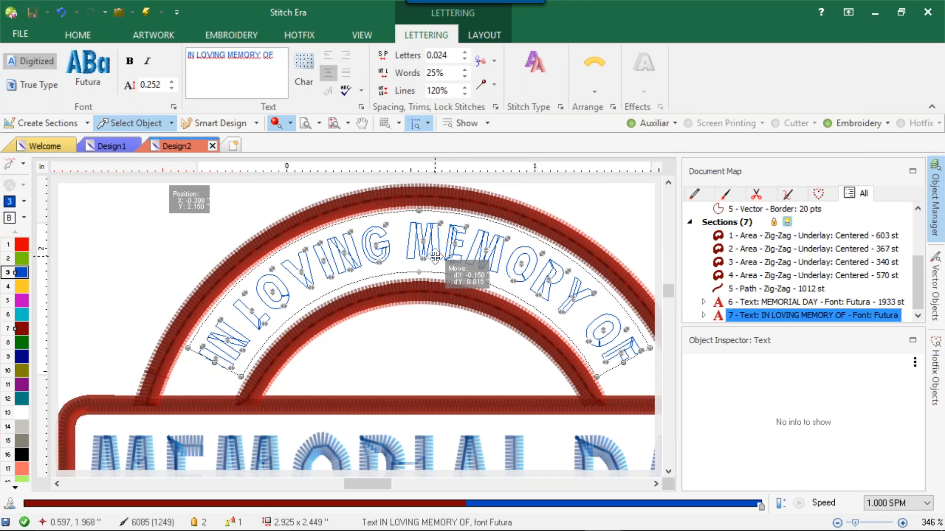
scroll(446, 260, "down", 4)
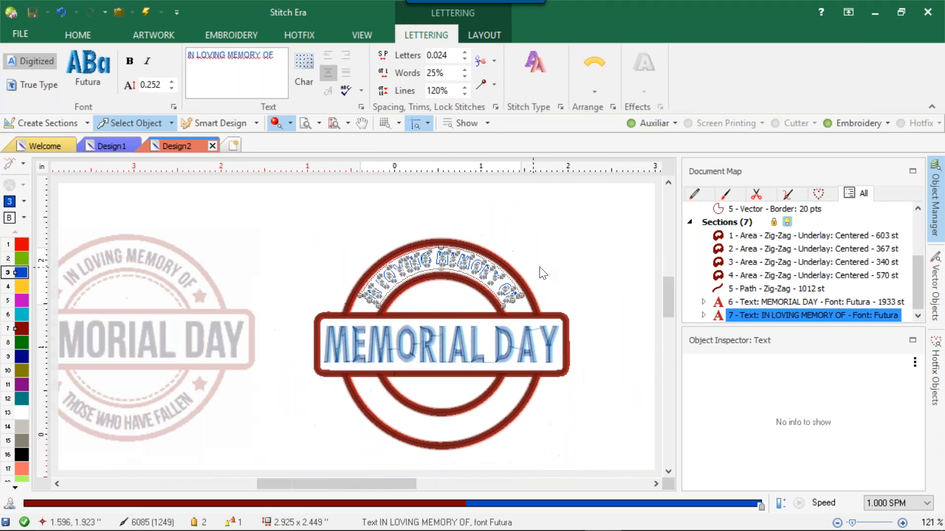
scroll(482, 268, "up", 1)
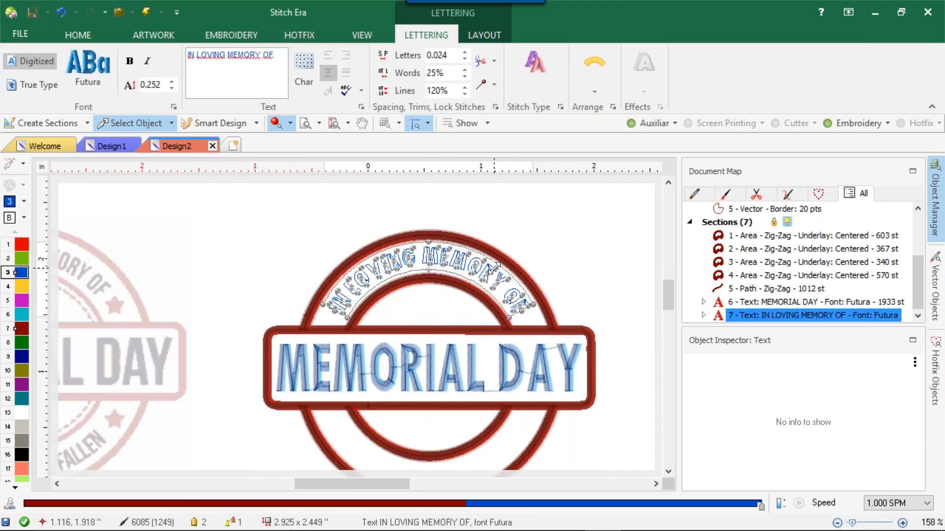
left_click(577, 246)
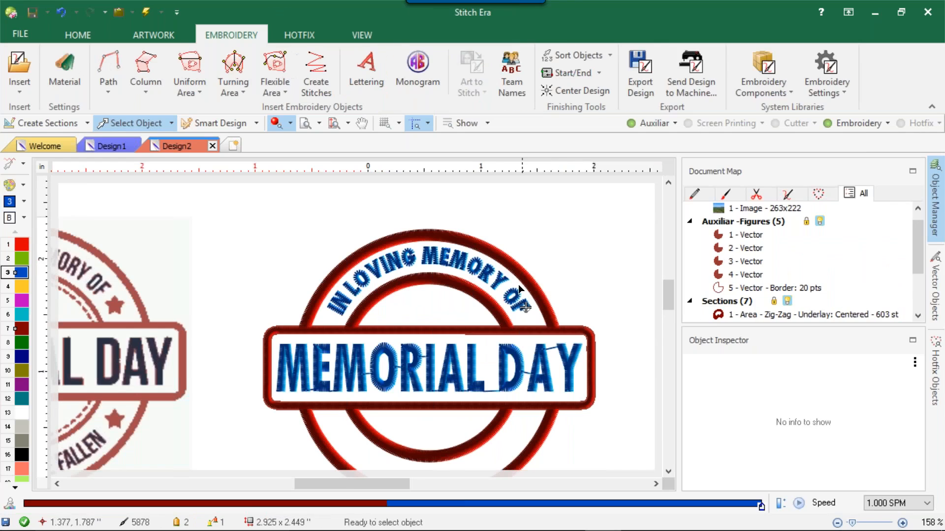
left_click(495, 286)
scroll(495, 286, "up", 5)
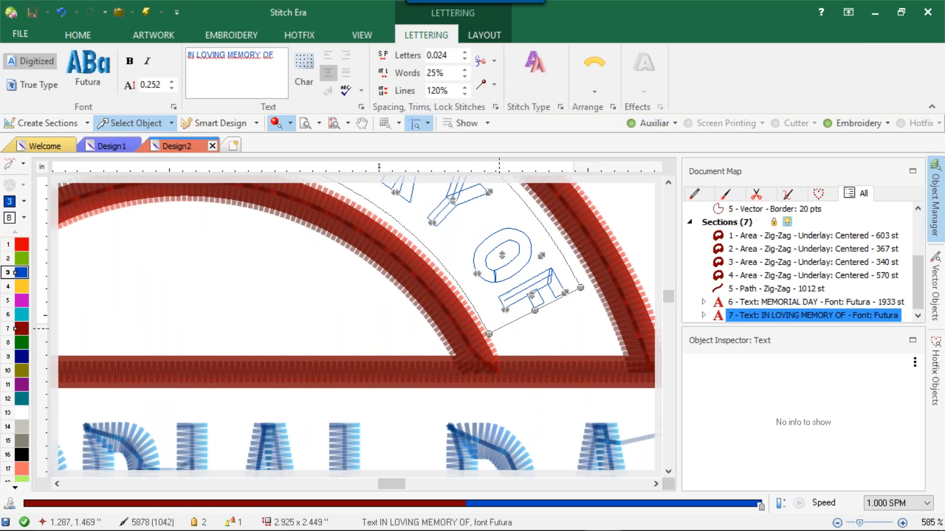
scroll(500, 326, "down", 2)
scroll(501, 326, "down", 3)
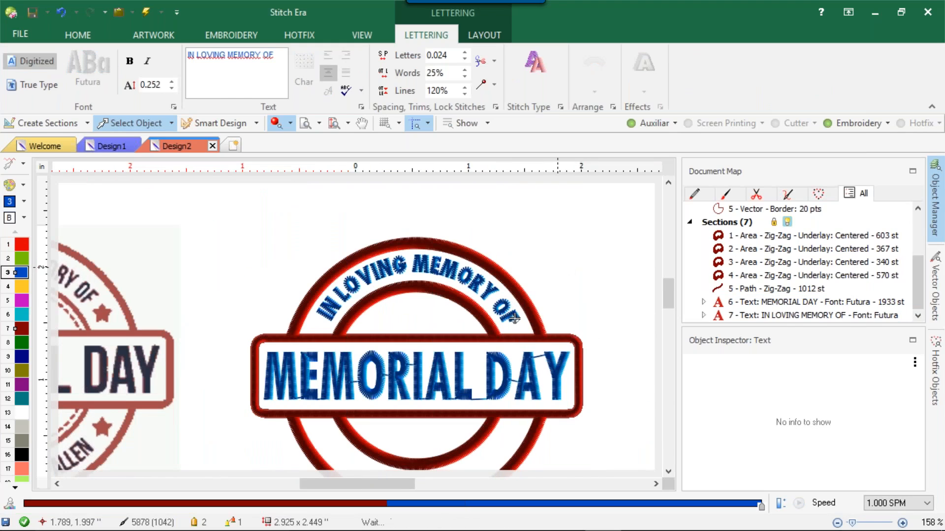
left_click(555, 277)
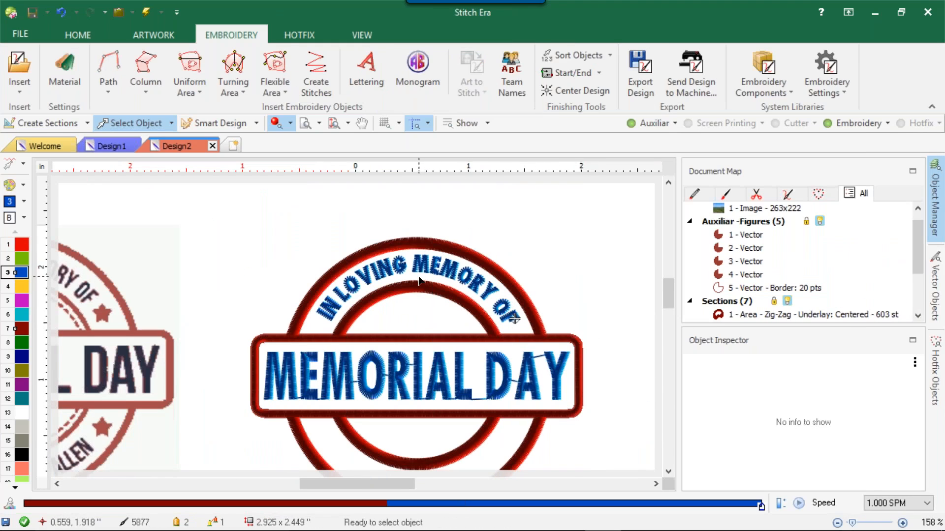
Step: Insert a five-pointed star vector shape about 0.23 in wide in the empty area outside the badge's upper right
scroll(418, 281, "down", 1)
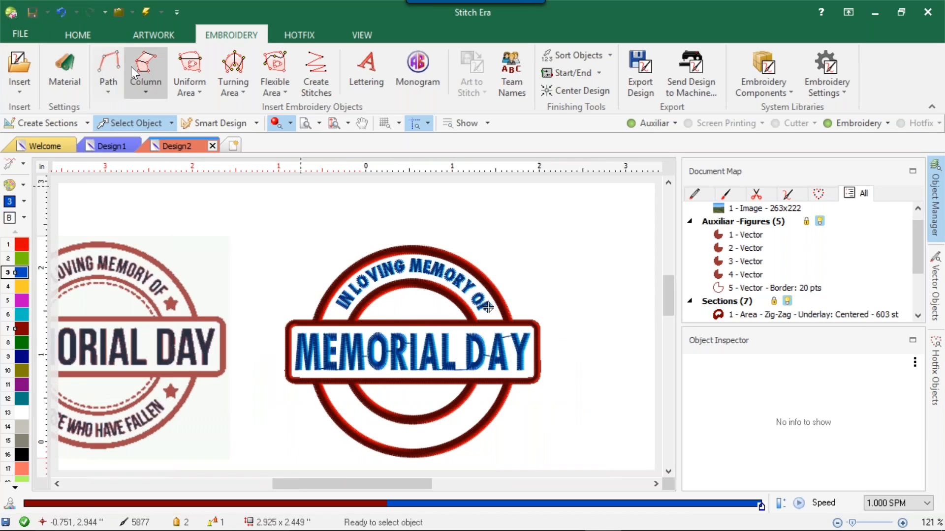
left_click(141, 33)
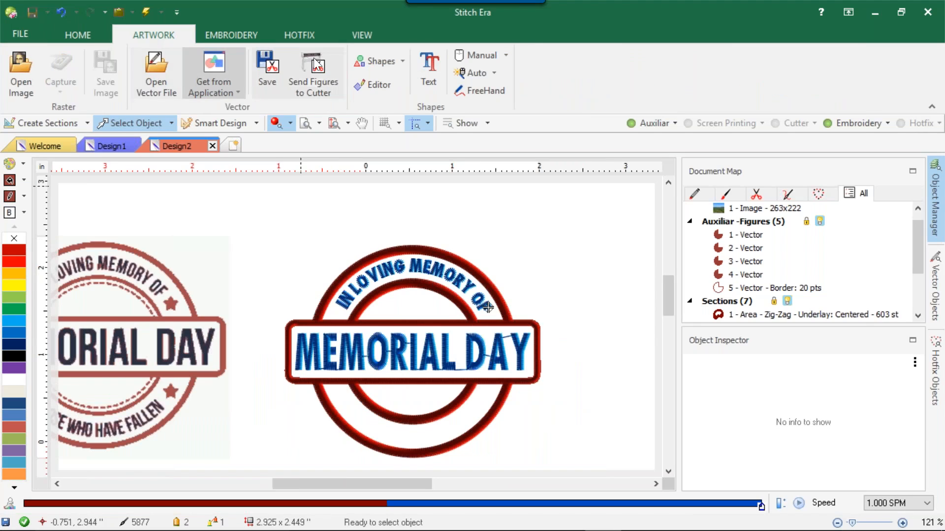
left_click(379, 63)
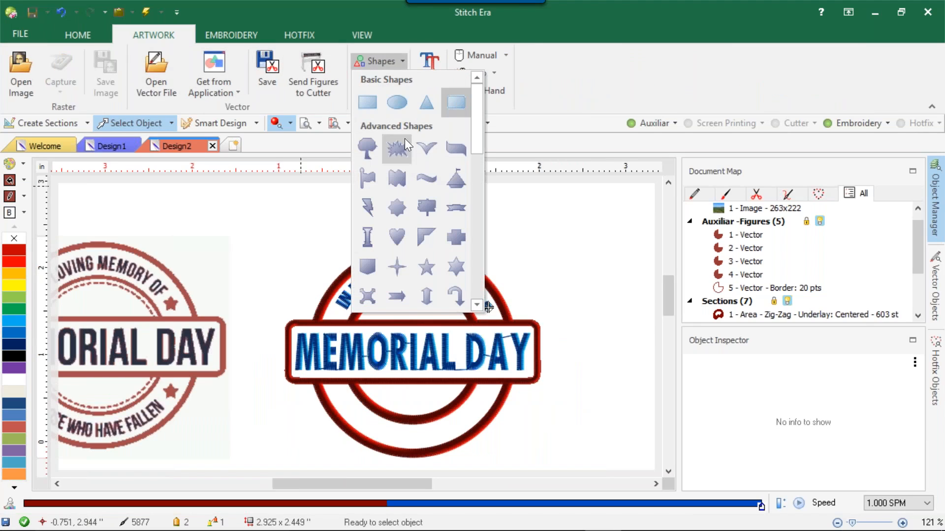
left_click(424, 270)
left_click_drag(544, 249, 564, 268)
scroll(552, 253, "up", 5)
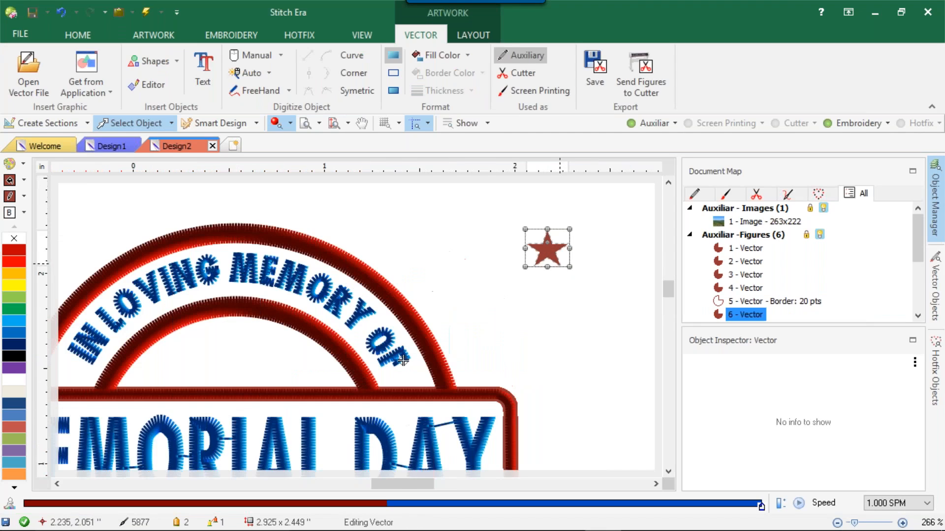
Step: Shrink the star to about 0.113 by 0.096 in and place it in the circle band just after the word OF
left_click(475, 37)
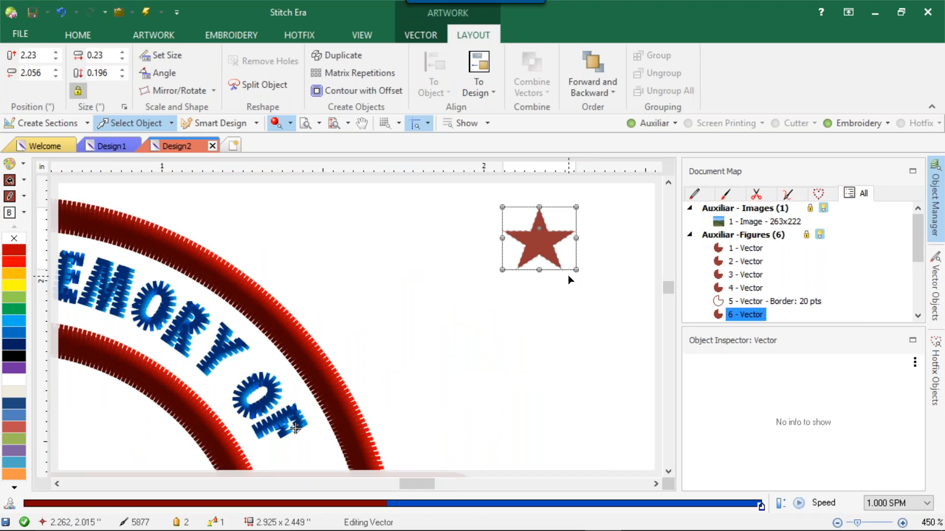
left_click_drag(574, 270, 315, 461)
scroll(296, 431, "down", 3)
scroll(308, 438, "up", 6)
scroll(318, 458, "down", 3)
scroll(320, 448, "up", 3)
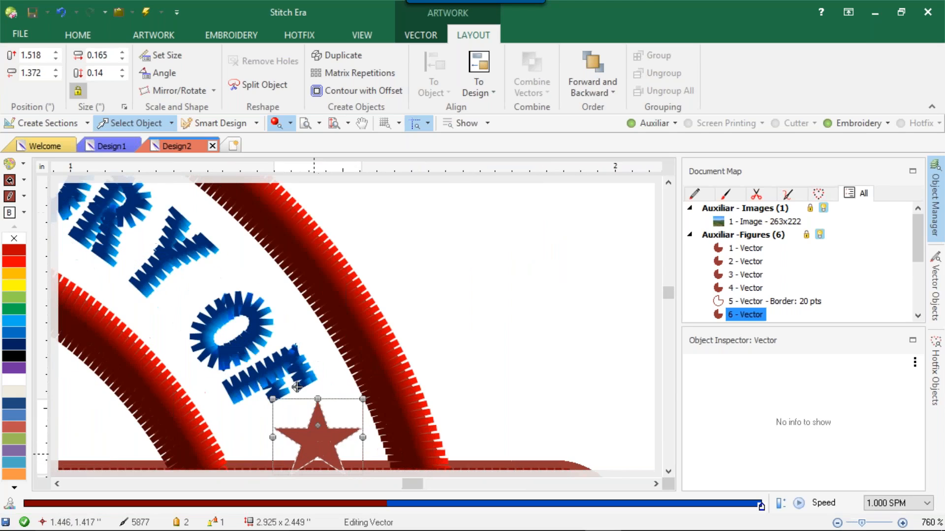
left_click_drag(365, 397, 317, 412)
scroll(319, 410, "down", 5)
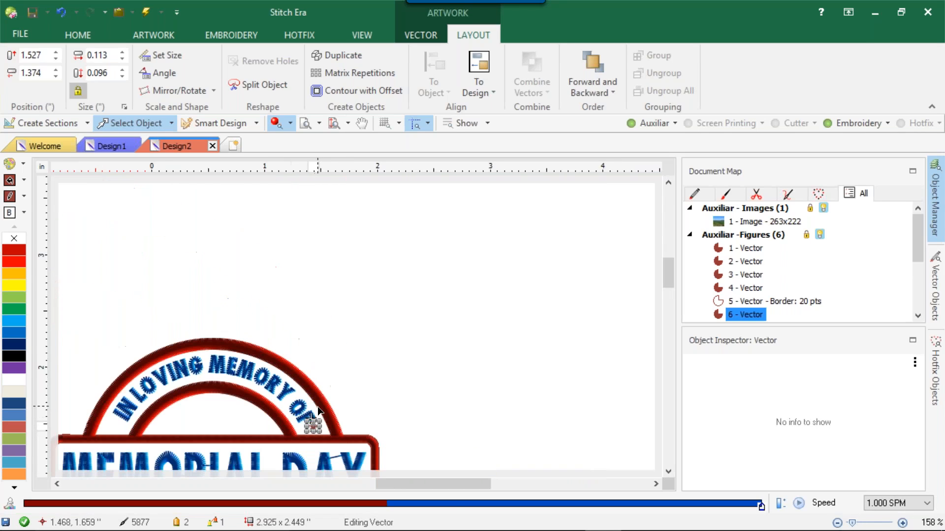
Step: Duplicate the star and place the copy in the band just before the word IN
key("ctrl+d")
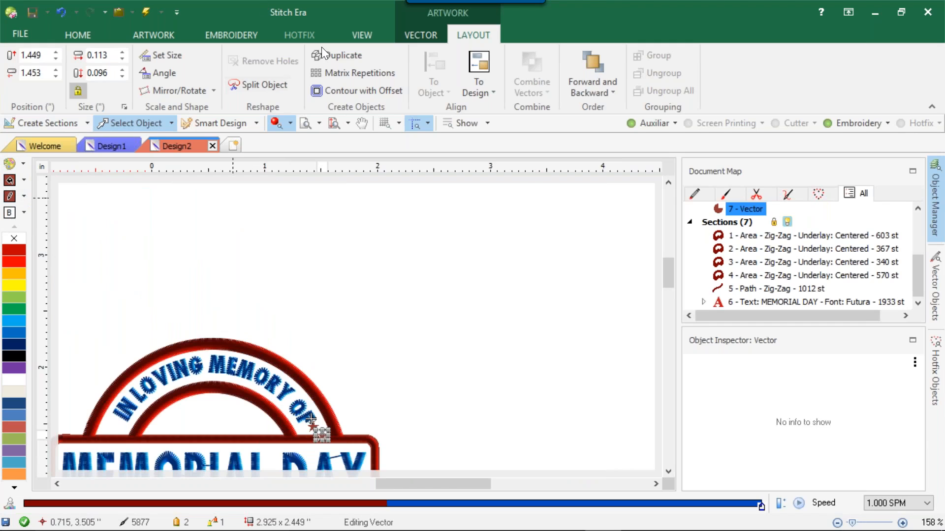
left_click(362, 123)
left_click_drag(322, 297, 512, 167)
scroll(438, 280, "up", 1)
scroll(437, 279, "up", 1)
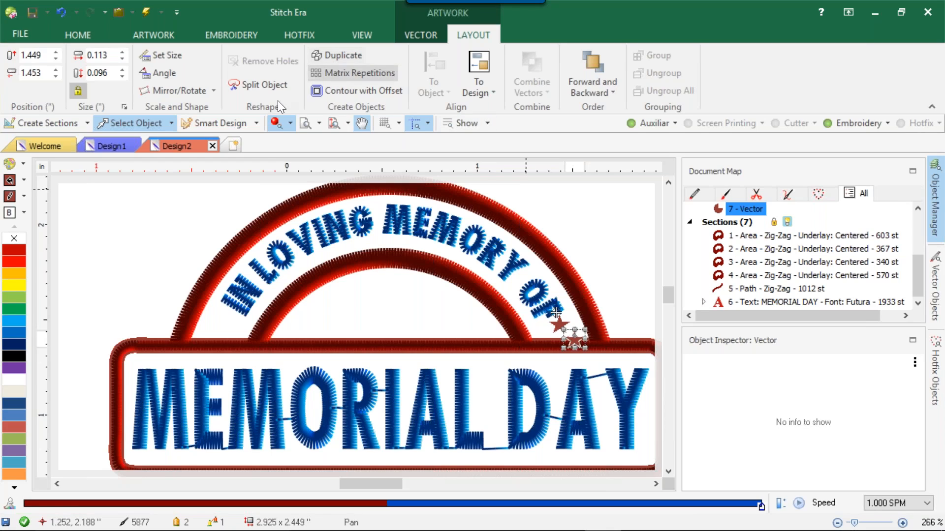
left_click(363, 123)
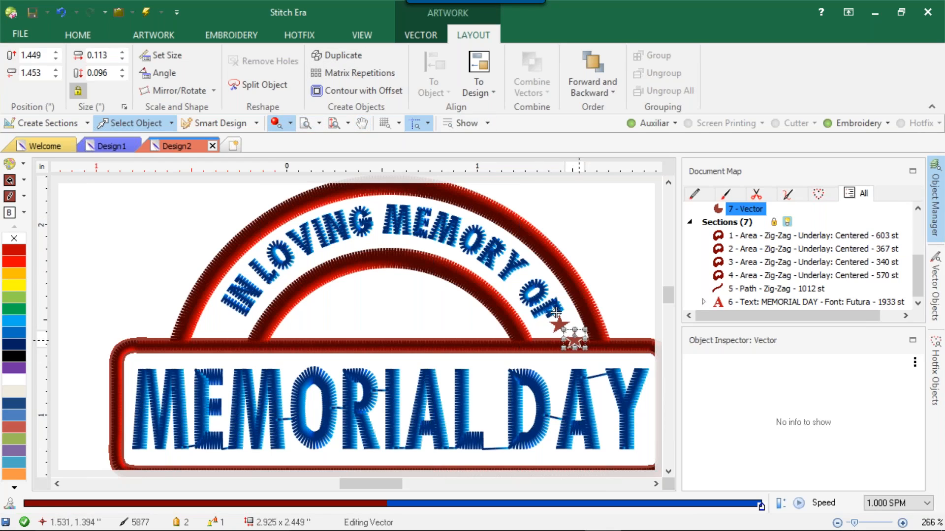
left_click_drag(574, 339, 223, 324)
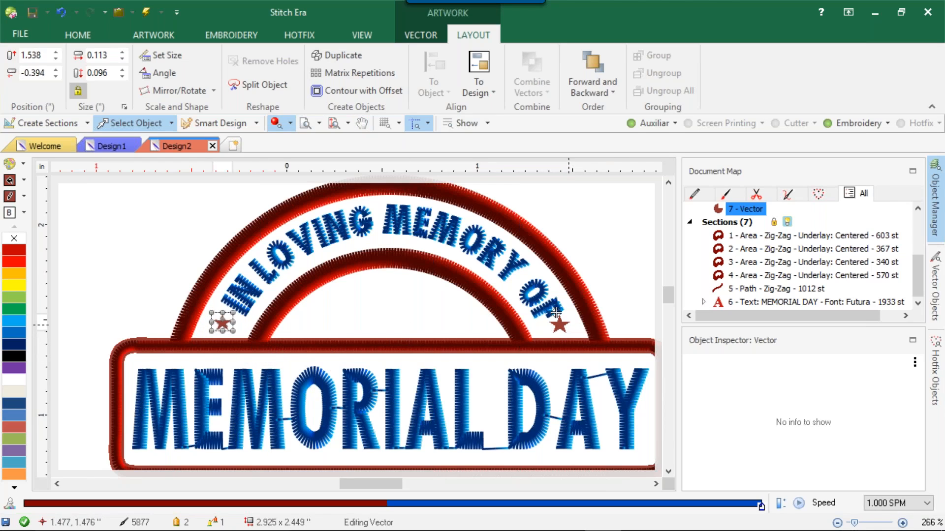
Step: Nudge the star beside the word OF so it sits more centrally between the two circles
left_click(565, 326)
scroll(567, 328, "up", 5)
left_click_drag(554, 339, 554, 343)
scroll(530, 332, "down", 6)
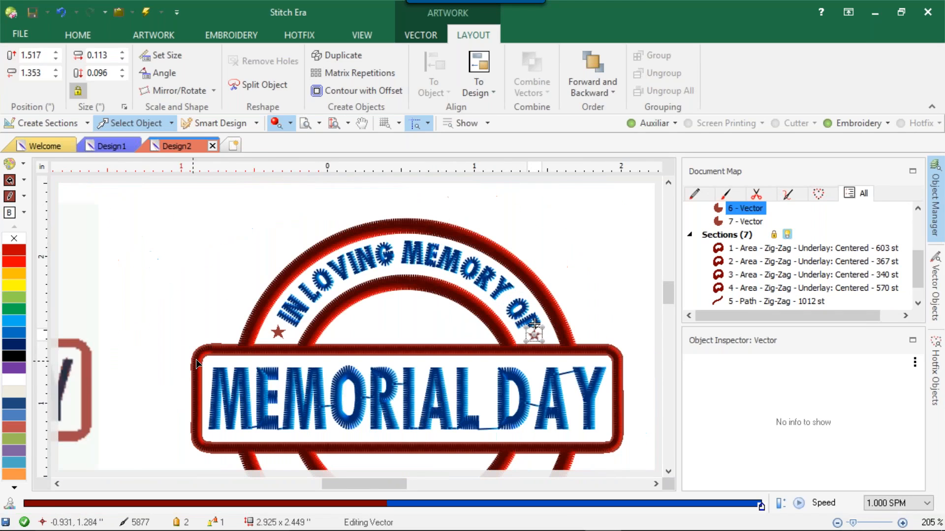
Step: Convert both star vectors into Uniform Area embroidery sections with a Pattern fill using Smart Design
left_click(276, 332, "shift")
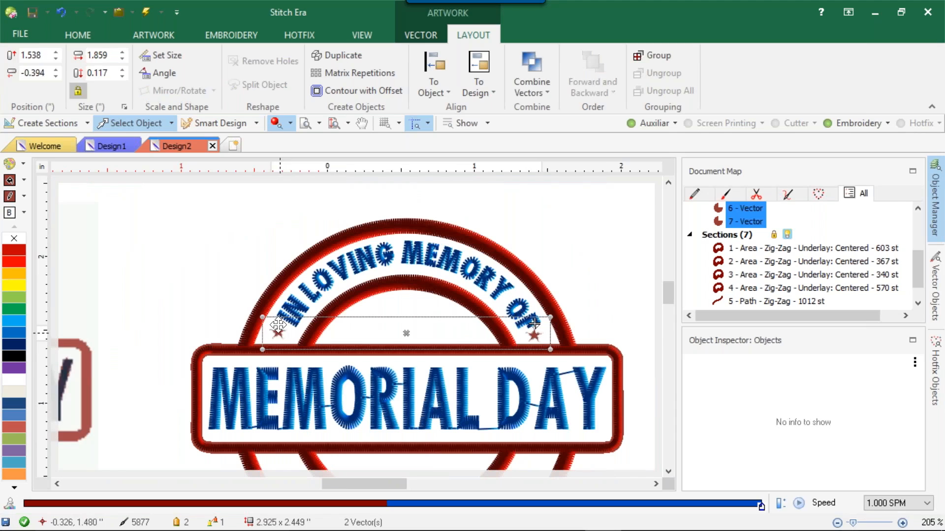
left_click(240, 35)
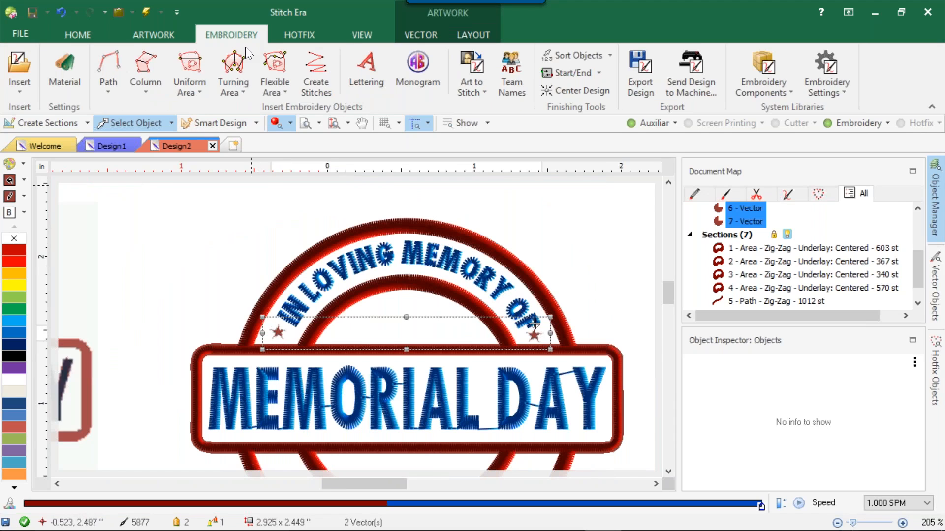
left_click(214, 124)
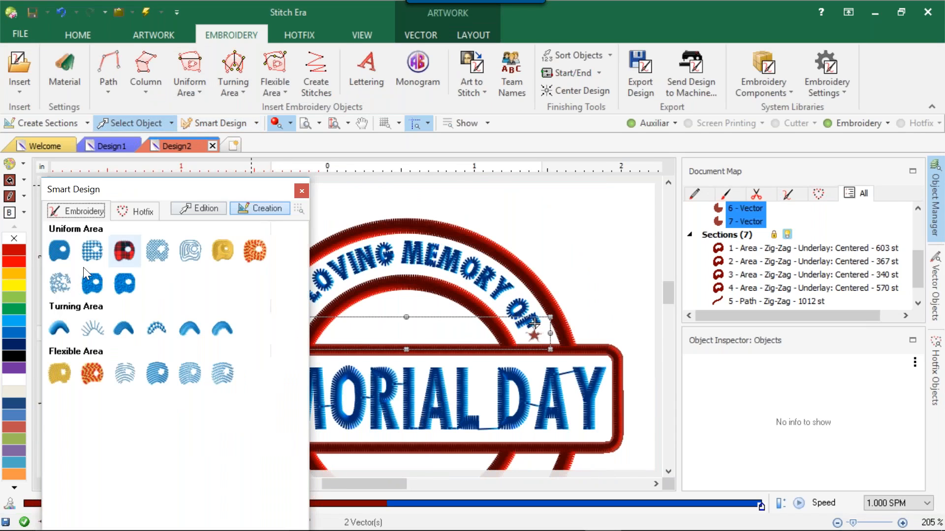
left_click(62, 254)
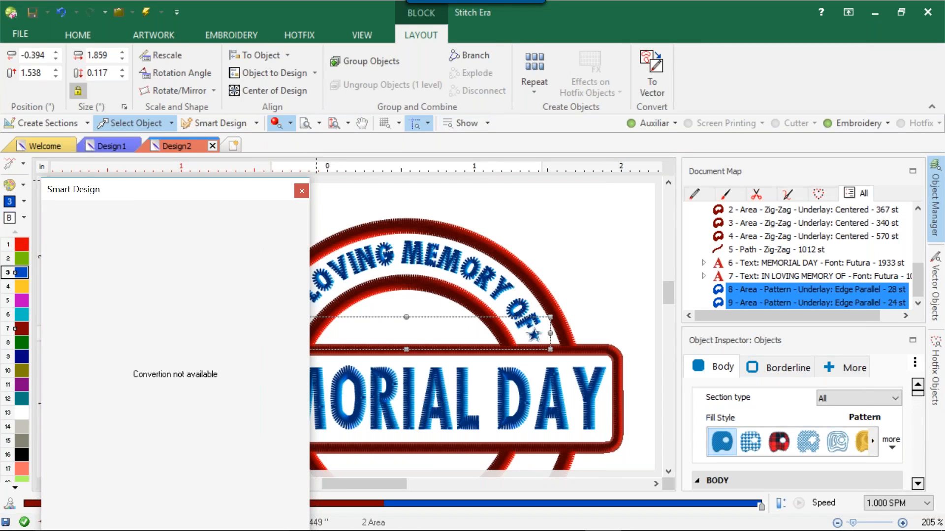
left_click(301, 191)
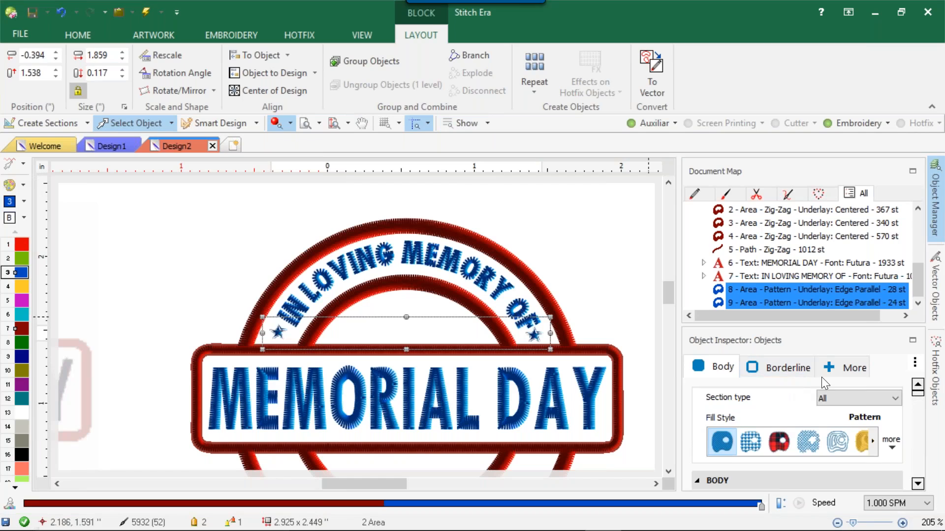
Step: Set the thread color of both embroidered stars to Color 7 and deselect them
scroll(886, 438, "down", 1)
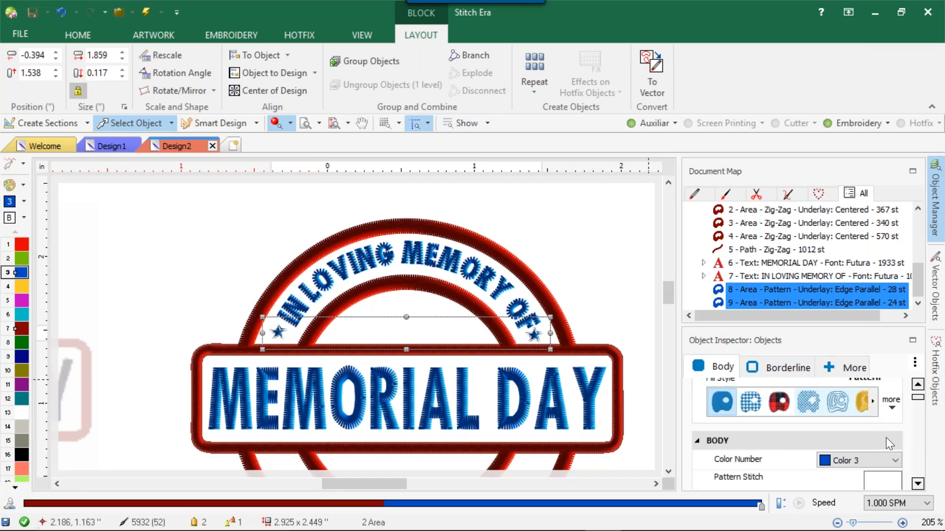
left_click(893, 461)
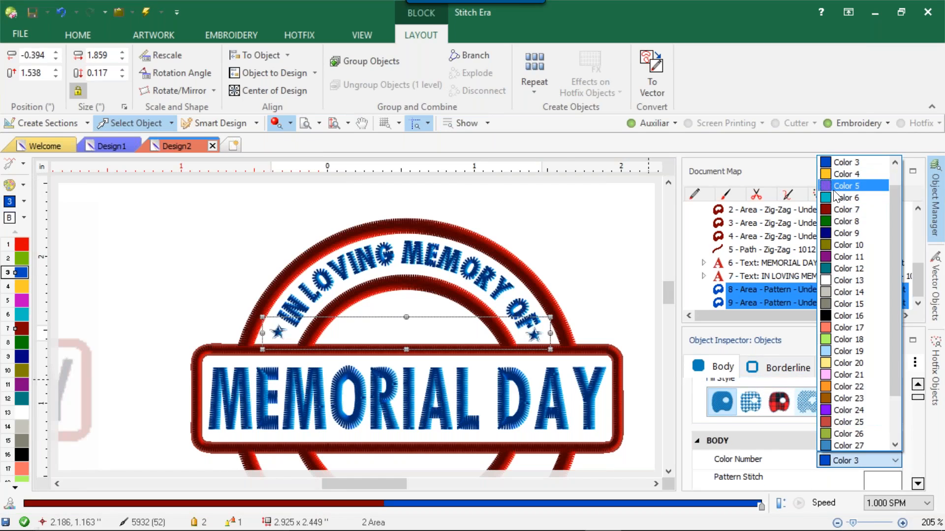
left_click(847, 210)
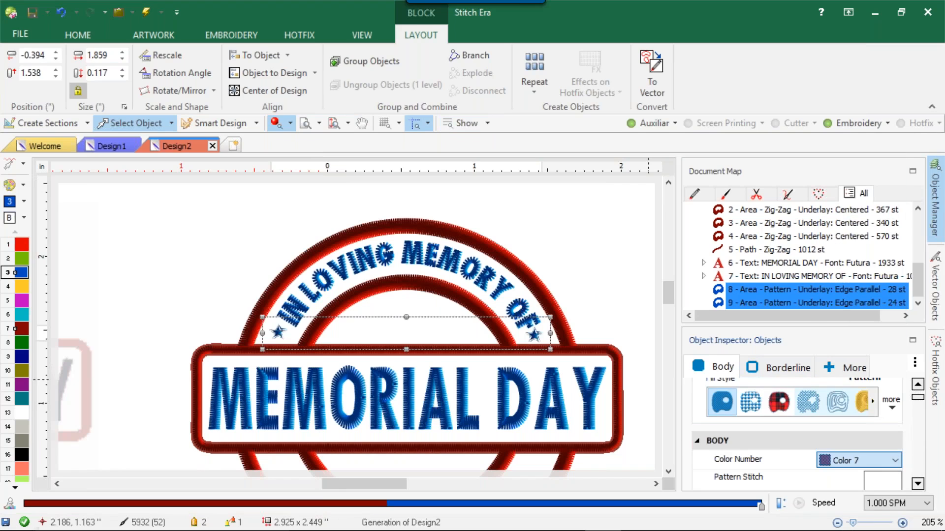
left_click(592, 239)
scroll(591, 259, "down", 2)
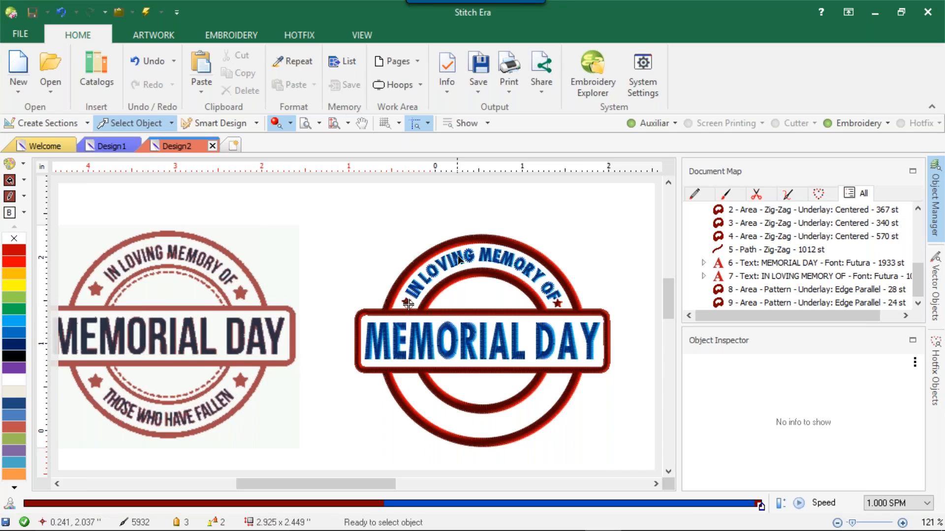
scroll(463, 250, "down", 1)
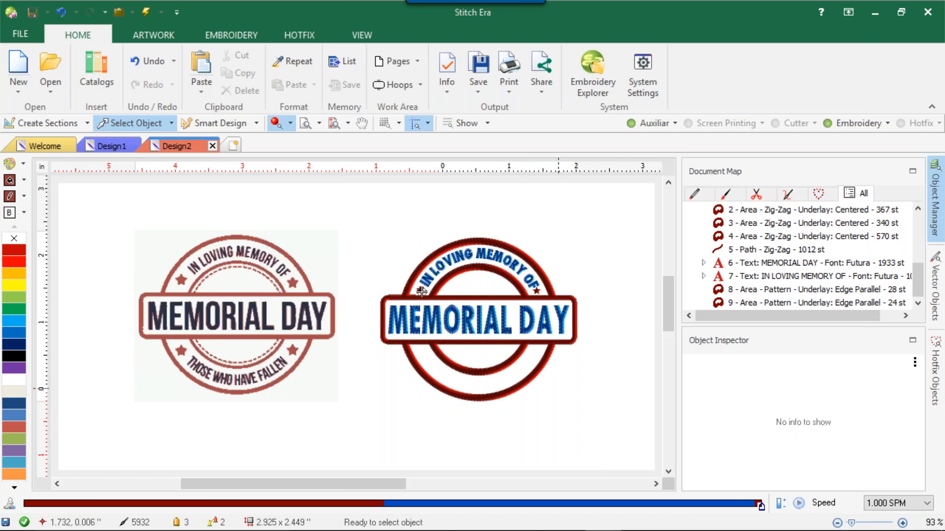
Step: Switch to the Chrome browser and review the upcoming Tech Talk sessions on GoToWebinar's My Webinars page
mouse_move(418, 529)
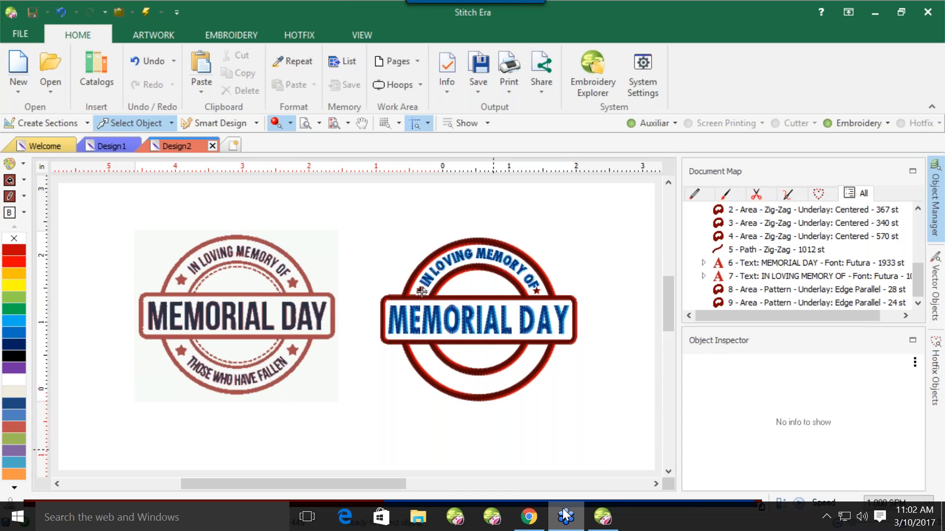
left_click(527, 518)
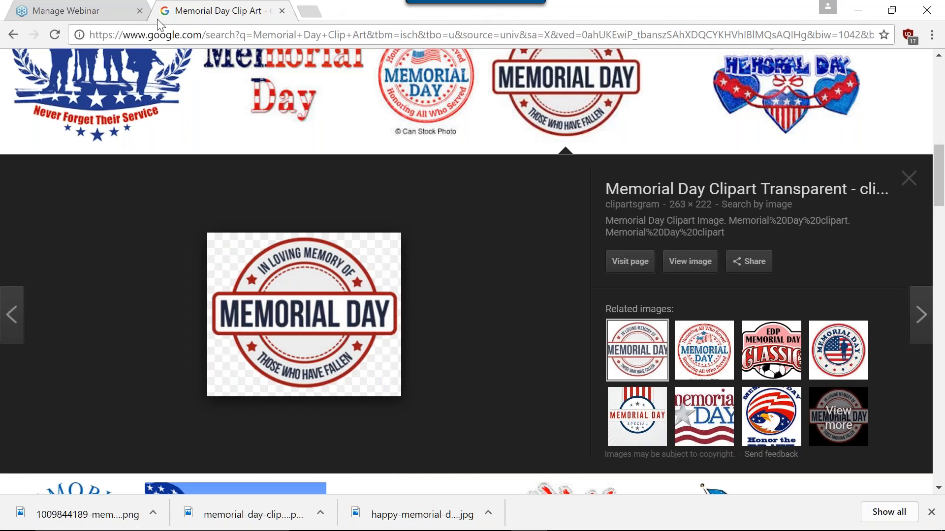
left_click(84, 10)
scroll(263, 204, "down", 6)
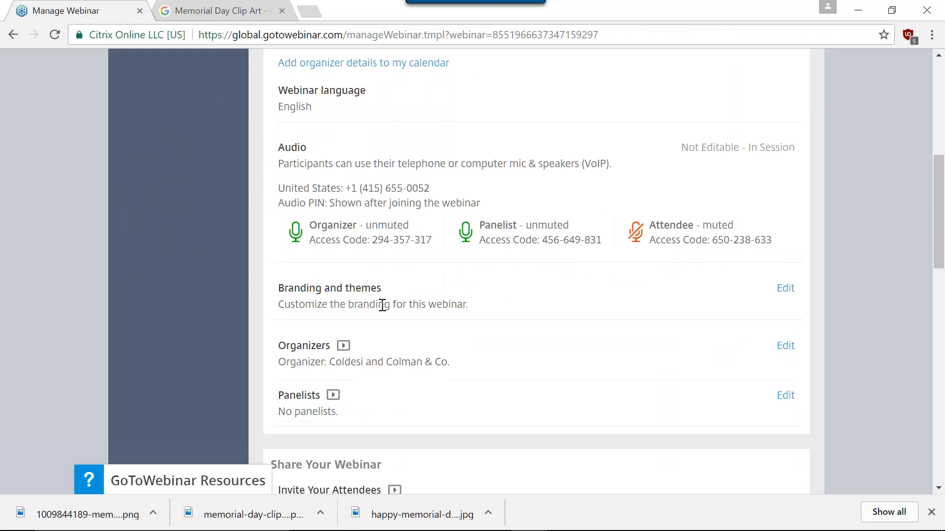
scroll(264, 205, "up", 8)
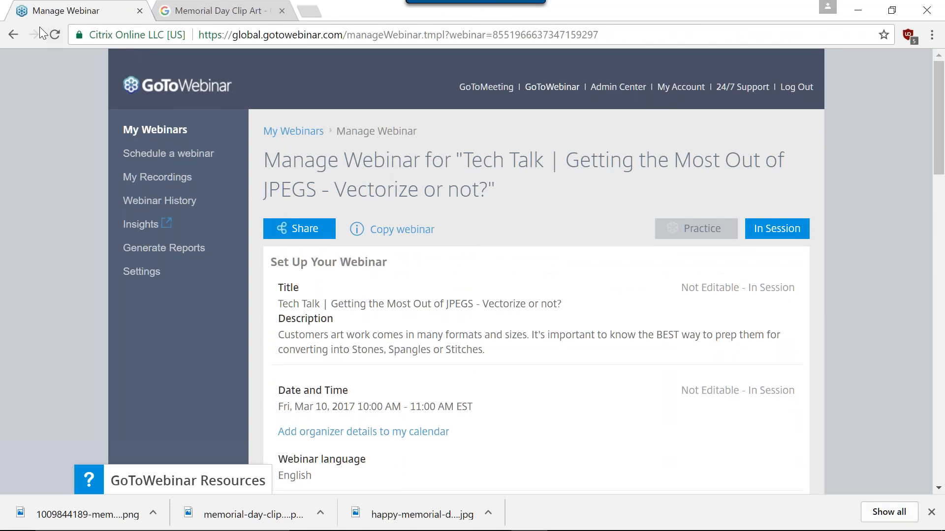
left_click(13, 34)
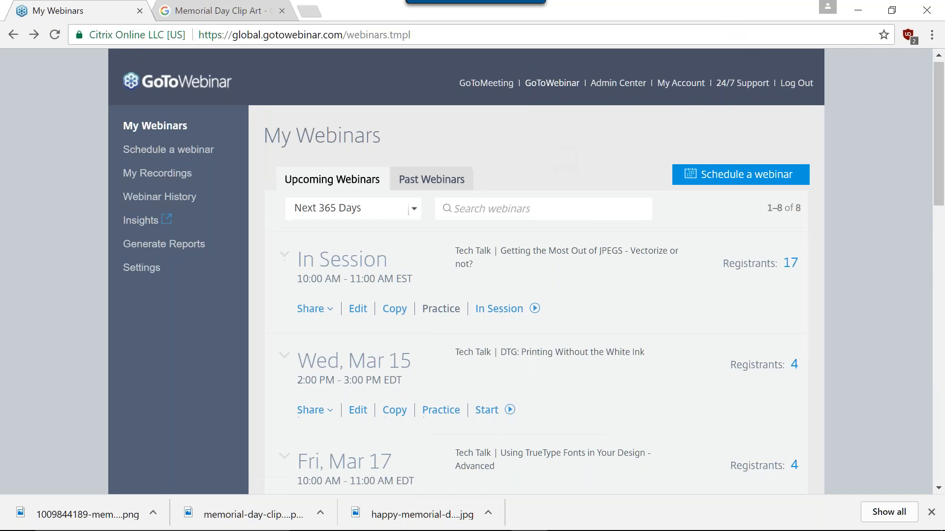
scroll(554, 147, "down", 5)
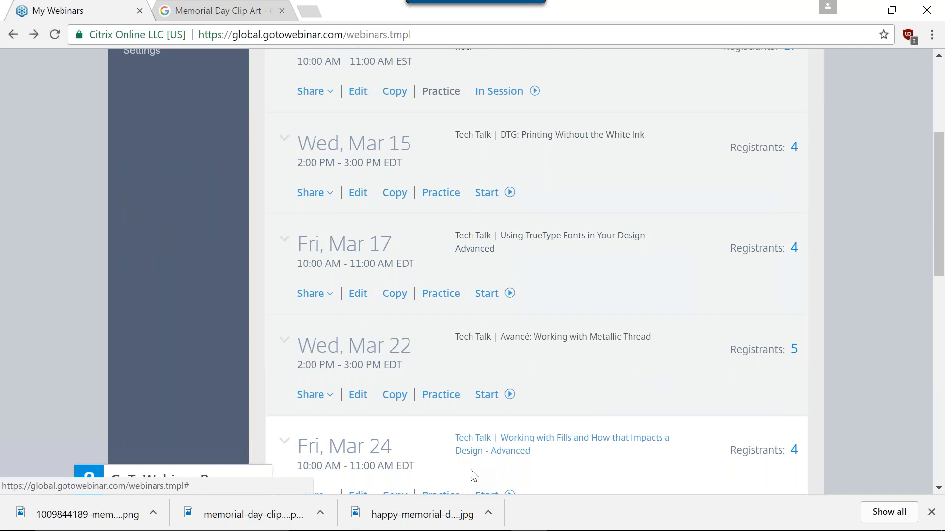